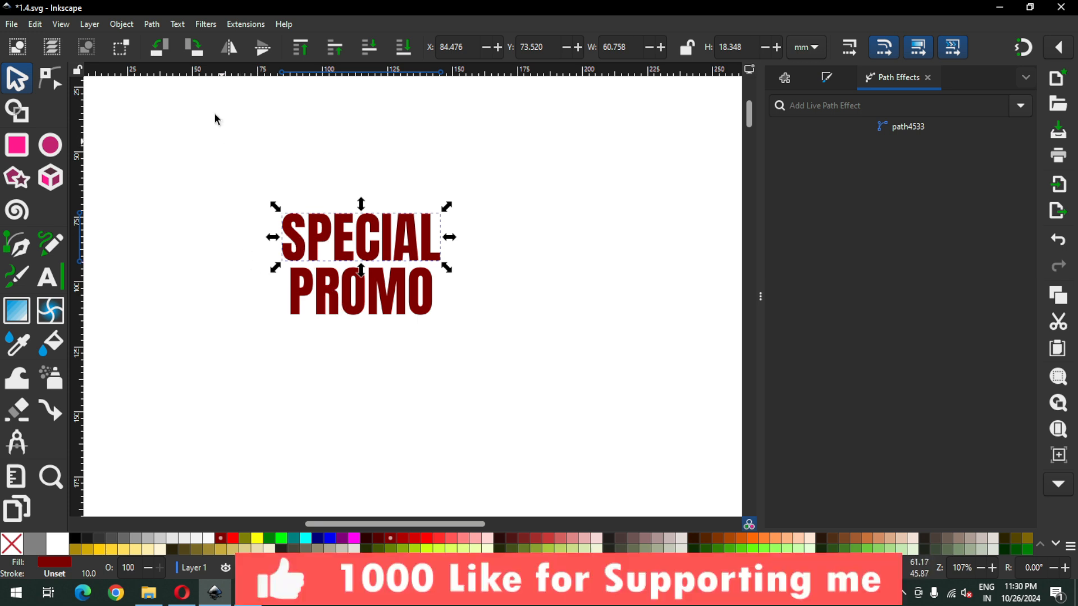
Step: Ungroup the SPECIAL lettering and merge its letters into one path with Union
{"action": "left_click", "coordinate": [121, 24]}
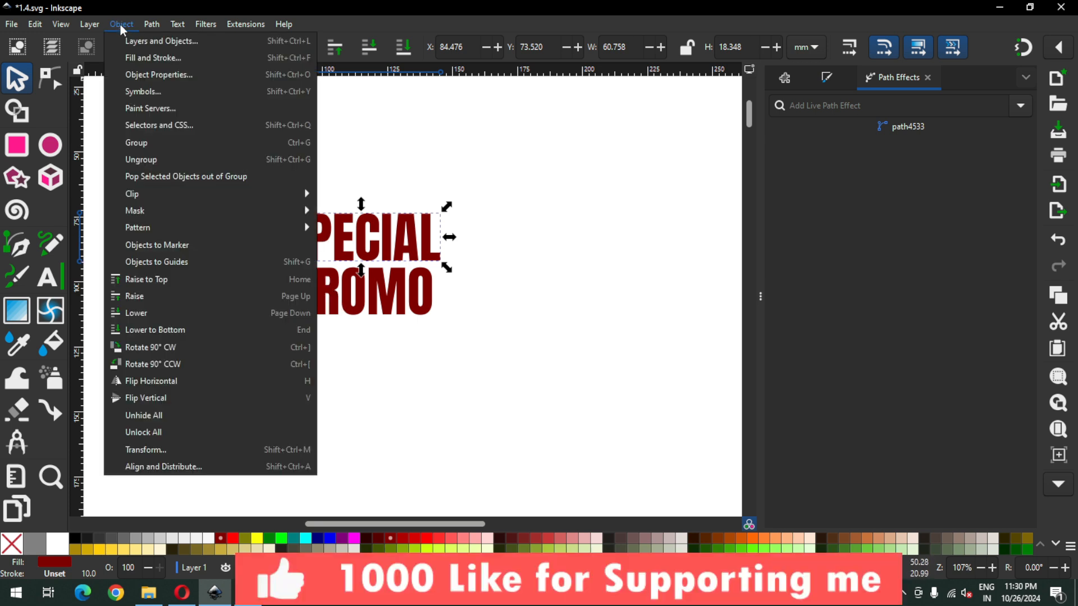
{"action": "left_click", "coordinate": [143, 158]}
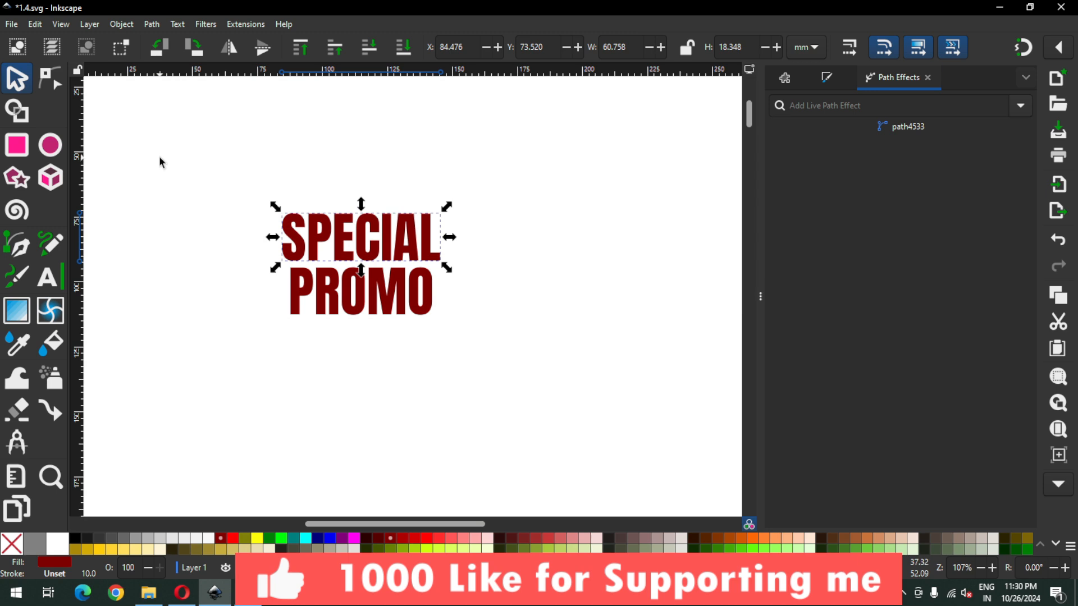
{"action": "left_click", "coordinate": [153, 25]}
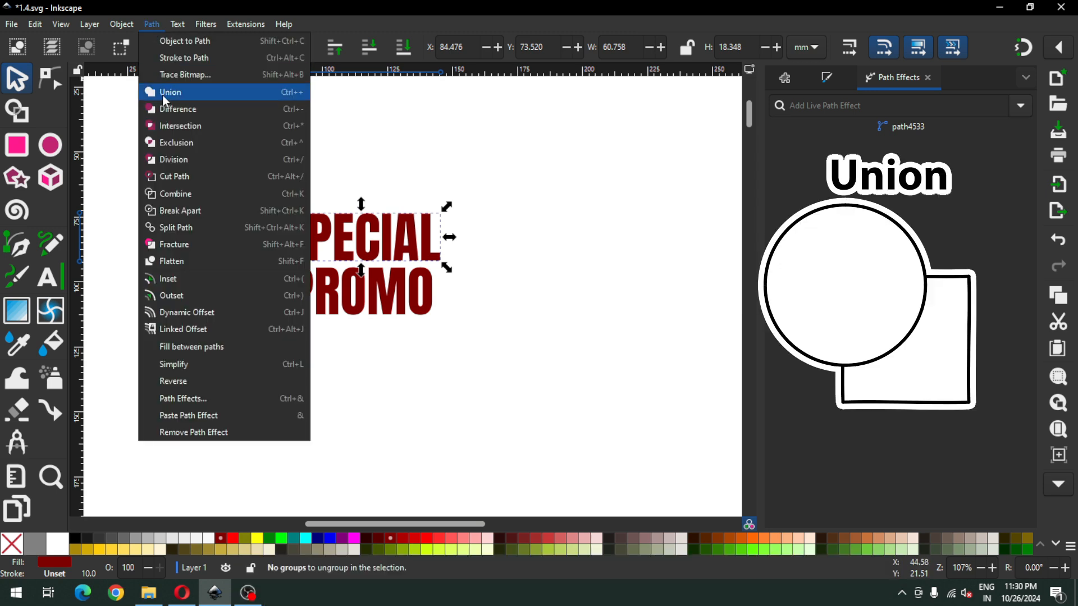
{"action": "left_click", "coordinate": [163, 95]}
Step: Ungroup the PROMO lettering and merge its letters into one path with Union
{"action": "left_click", "coordinate": [342, 293]}
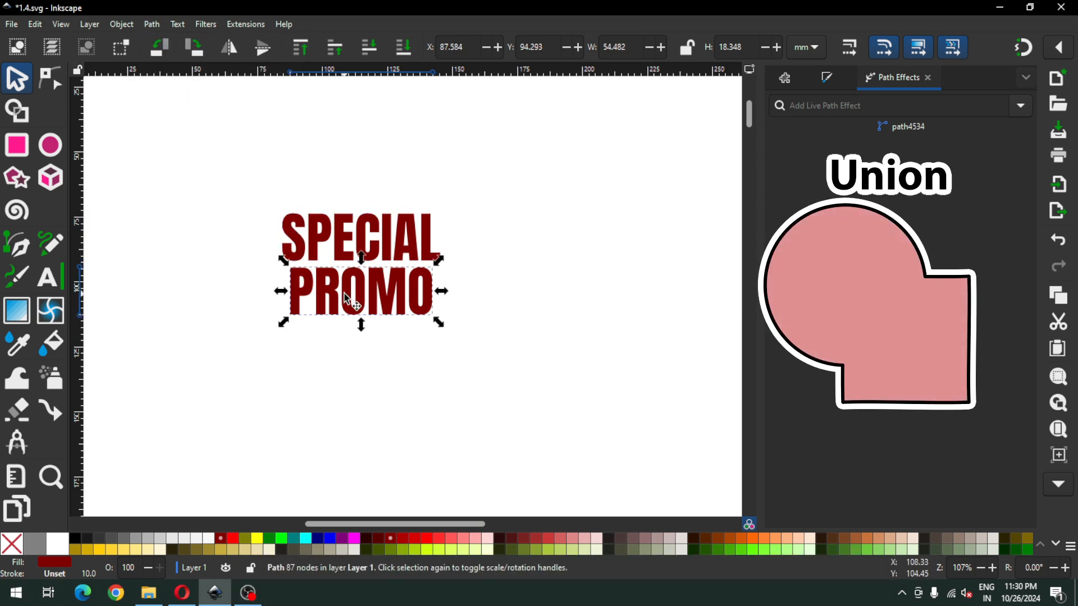
{"action": "left_click", "coordinate": [131, 26]}
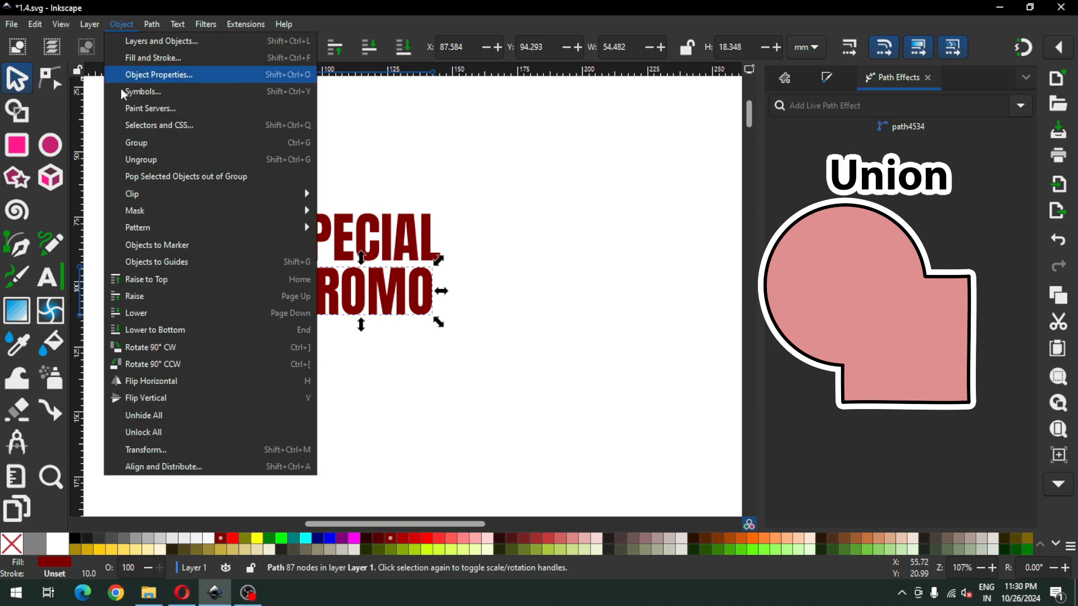
{"action": "left_click", "coordinate": [141, 160]}
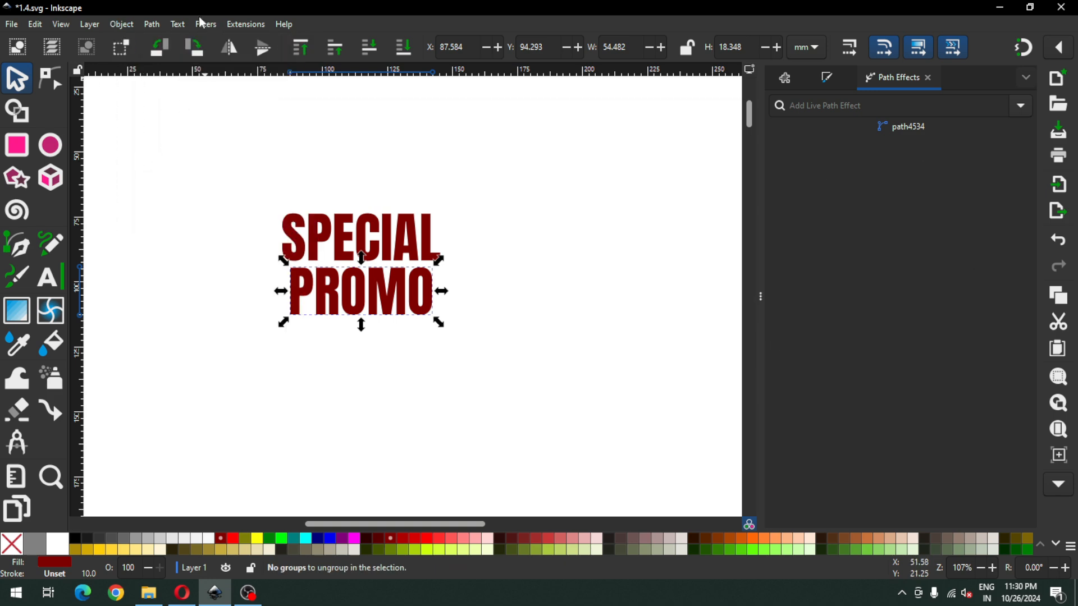
{"action": "left_click", "coordinate": [151, 23]}
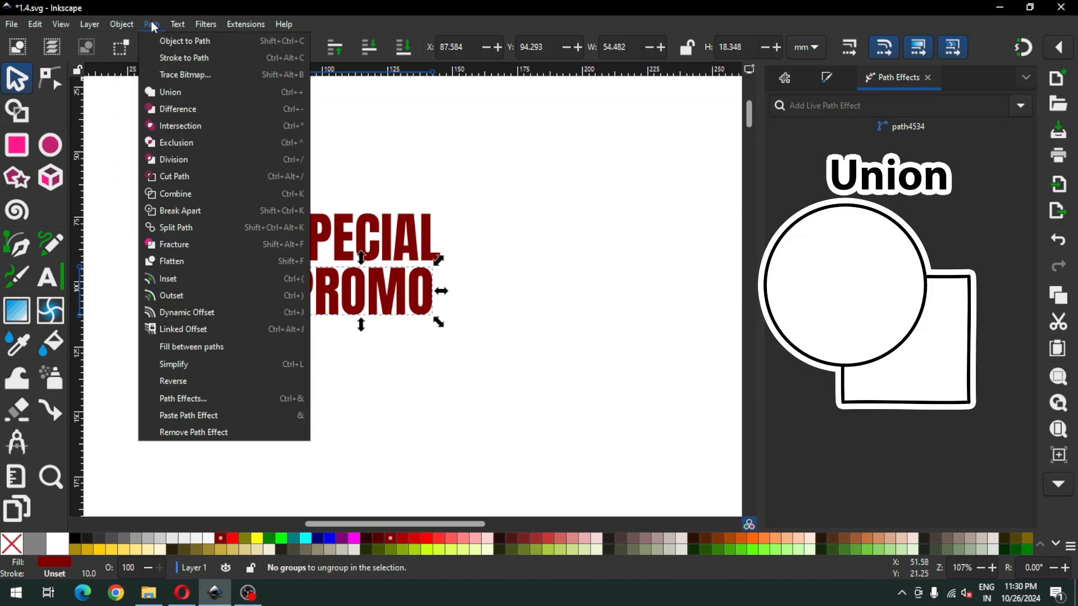
{"action": "left_click", "coordinate": [168, 93]}
Step: Examine the path nodes of PROMO and SPECIAL with the Node tool
{"action": "left_click", "coordinate": [51, 82]}
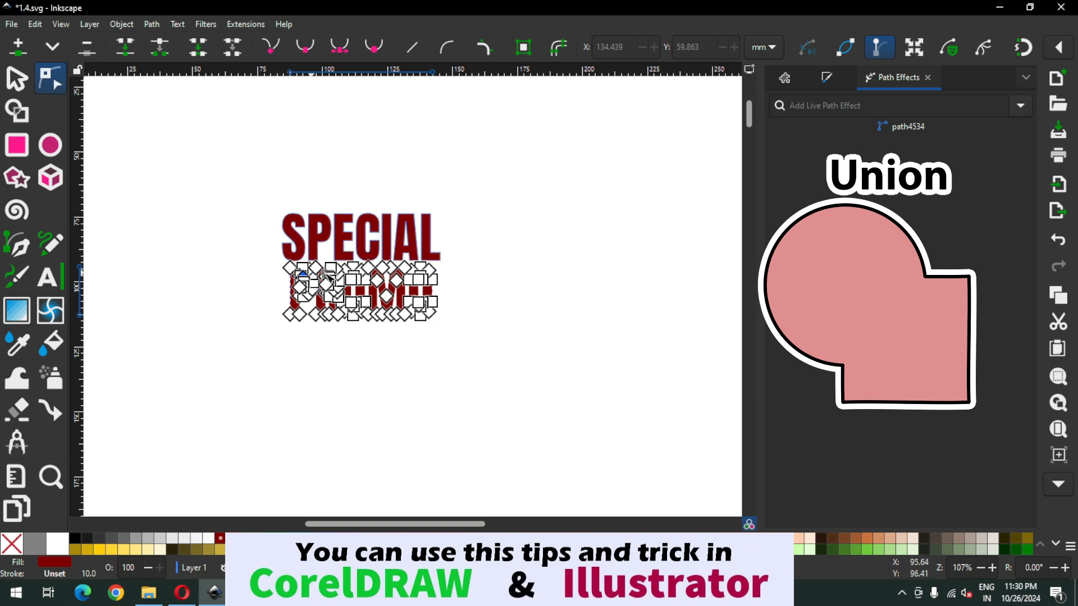
{"action": "left_click", "coordinate": [332, 245]}
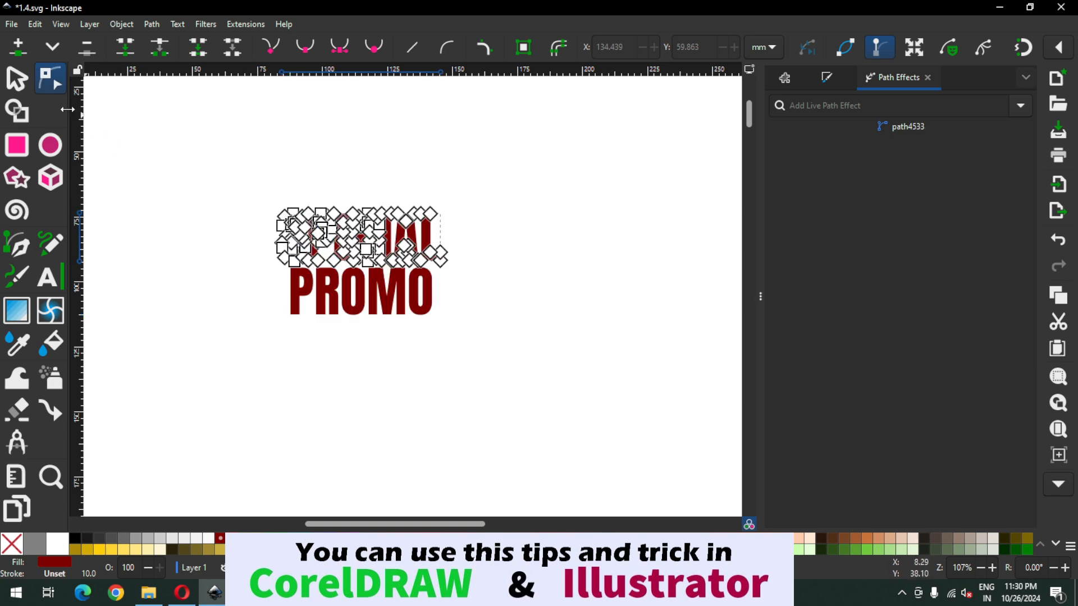
{"action": "left_click", "coordinate": [17, 80]}
Step: Save the document with the two merged words
{"action": "key", "text": "z"}
{"action": "left_click_drag", "start_coordinate": [253, 190], "coordinate": [500, 344]}
{"action": "key", "text": "s"}
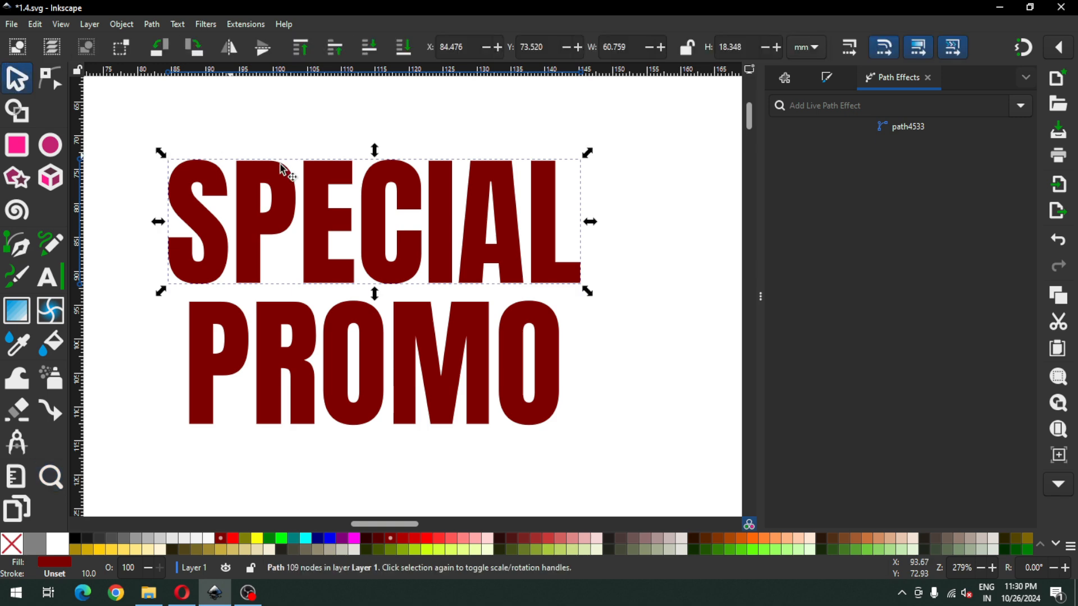
{"action": "key", "text": "ctrl+s"}
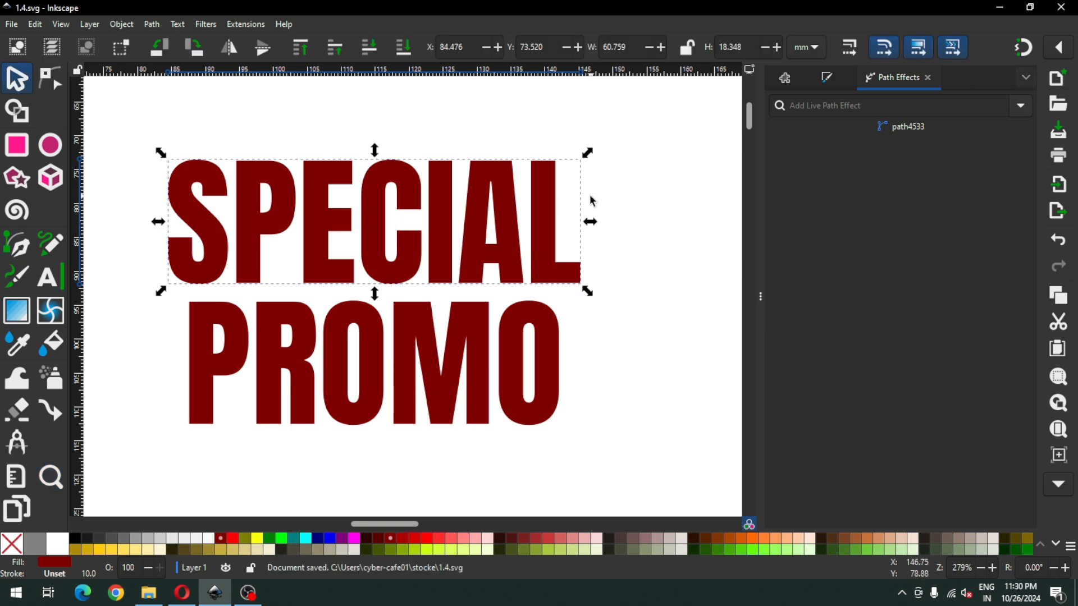
Step: Apply the Perspective/Envelope path effect to the word SPECIAL
{"action": "left_click", "coordinate": [927, 79]}
{"action": "left_click", "coordinate": [150, 24]}
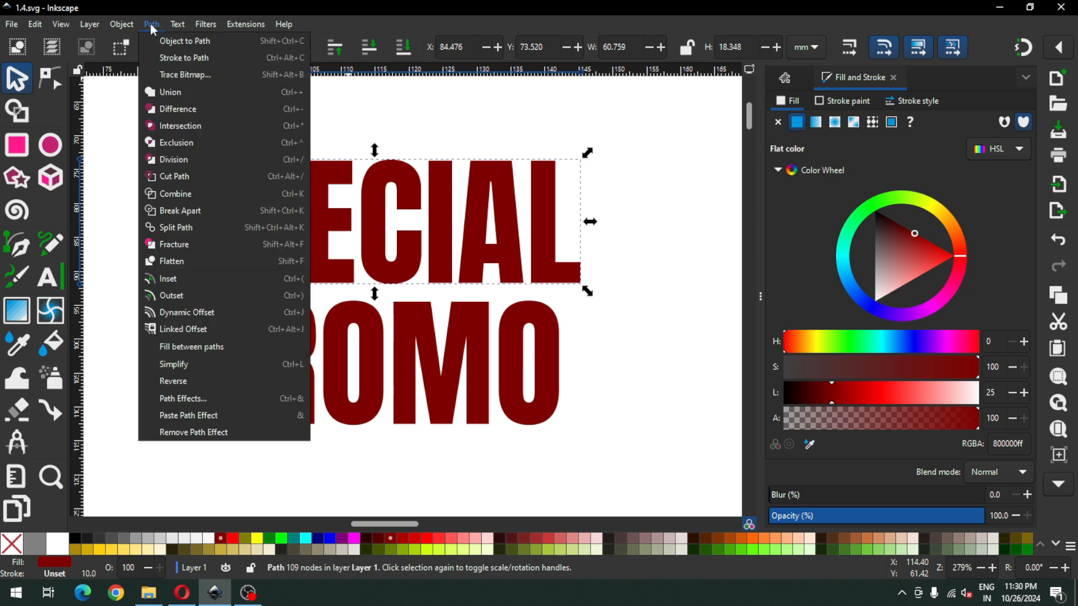
{"action": "left_click", "coordinate": [195, 398]}
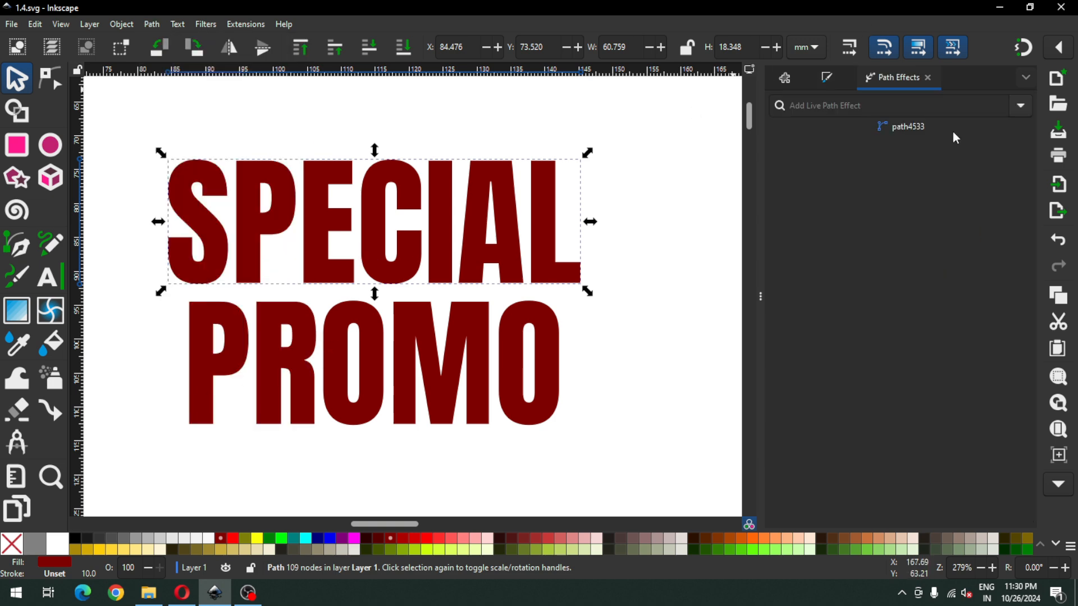
{"action": "left_click", "coordinate": [1020, 106]}
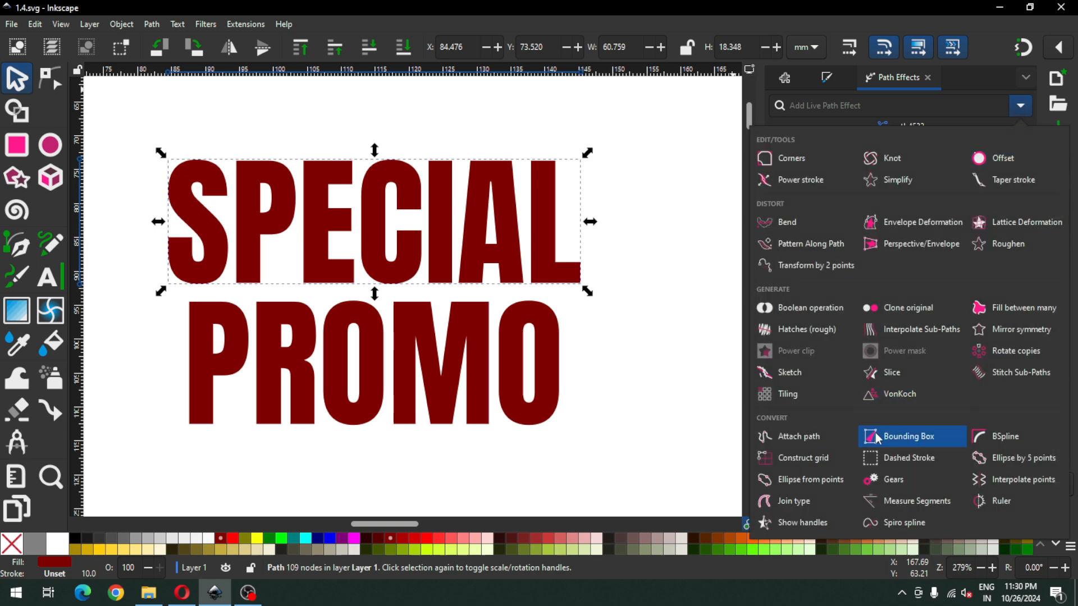
{"action": "left_click", "coordinate": [907, 248]}
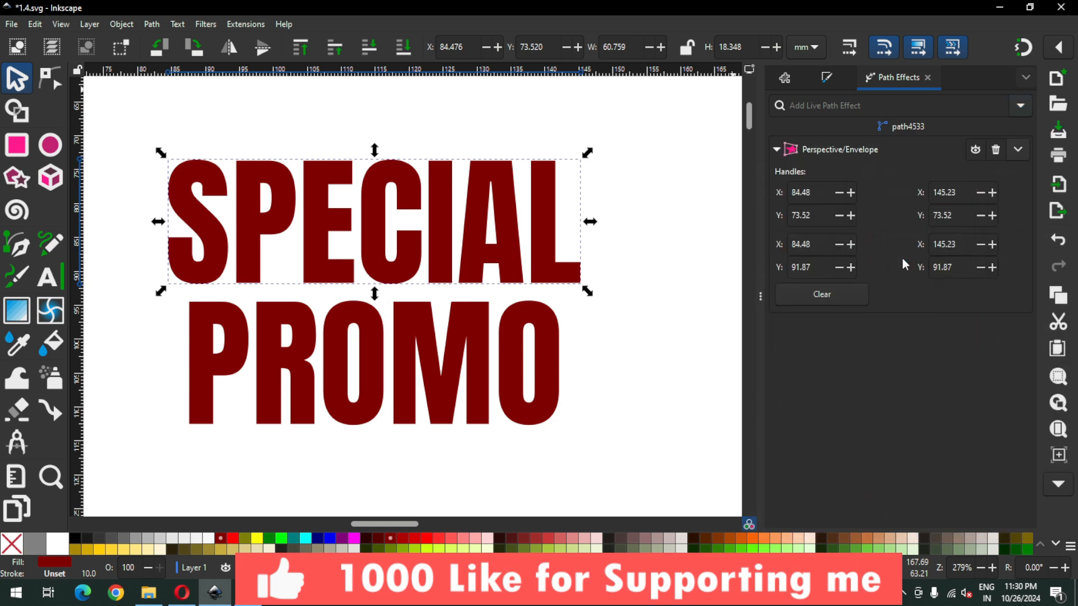
Step: Narrow the top of SPECIAL by moving both upper envelope corner handles inward by about 2 mm
{"action": "left_click", "coordinate": [52, 82]}
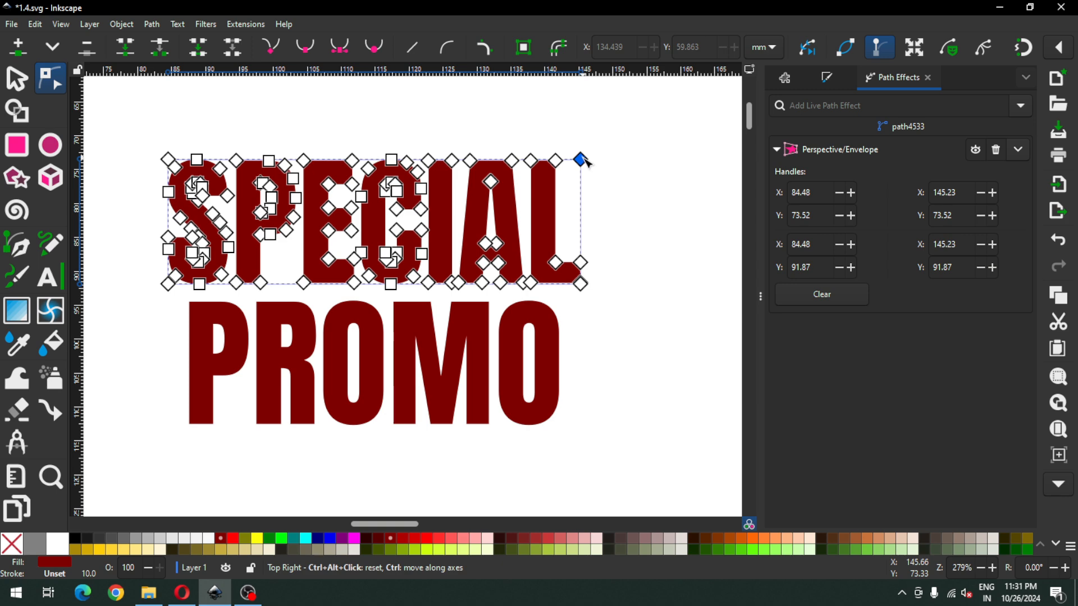
{"action": "left_click_drag", "start_coordinate": [585, 161], "coordinate": [572, 163]}
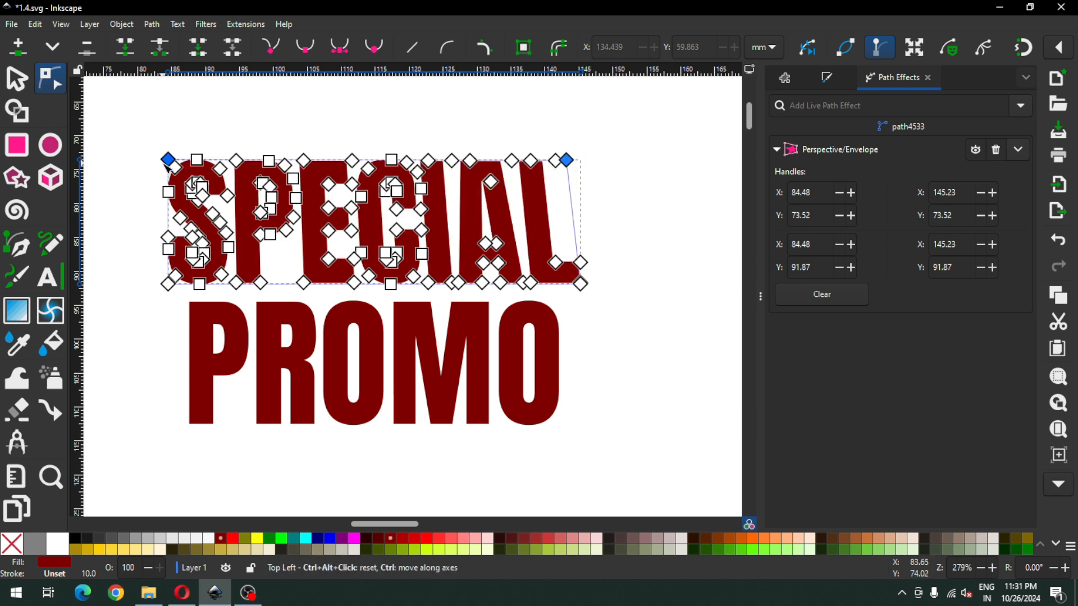
{"action": "left_click_drag", "start_coordinate": [171, 162], "coordinate": [189, 162]}
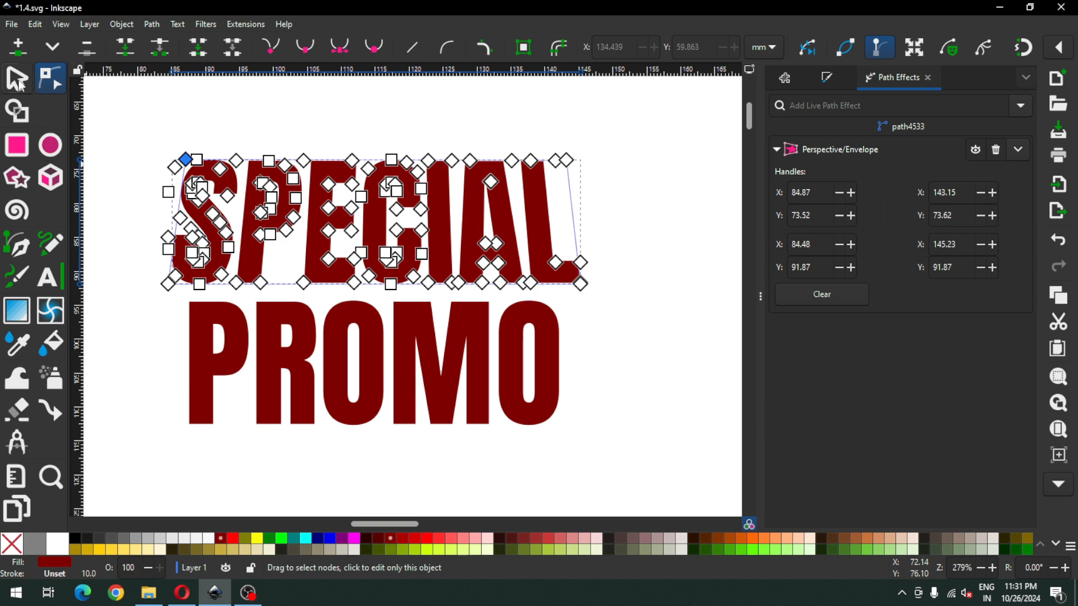
{"action": "left_click", "coordinate": [20, 85]}
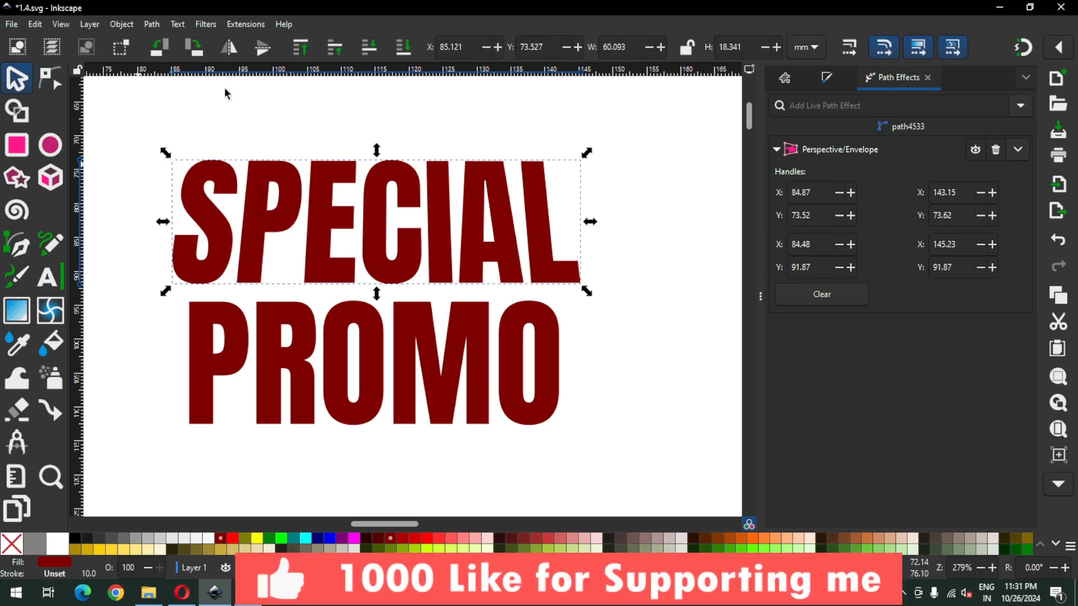
Step: Apply the Perspective/Envelope path effect to the word PROMO
{"action": "left_click", "coordinate": [480, 342]}
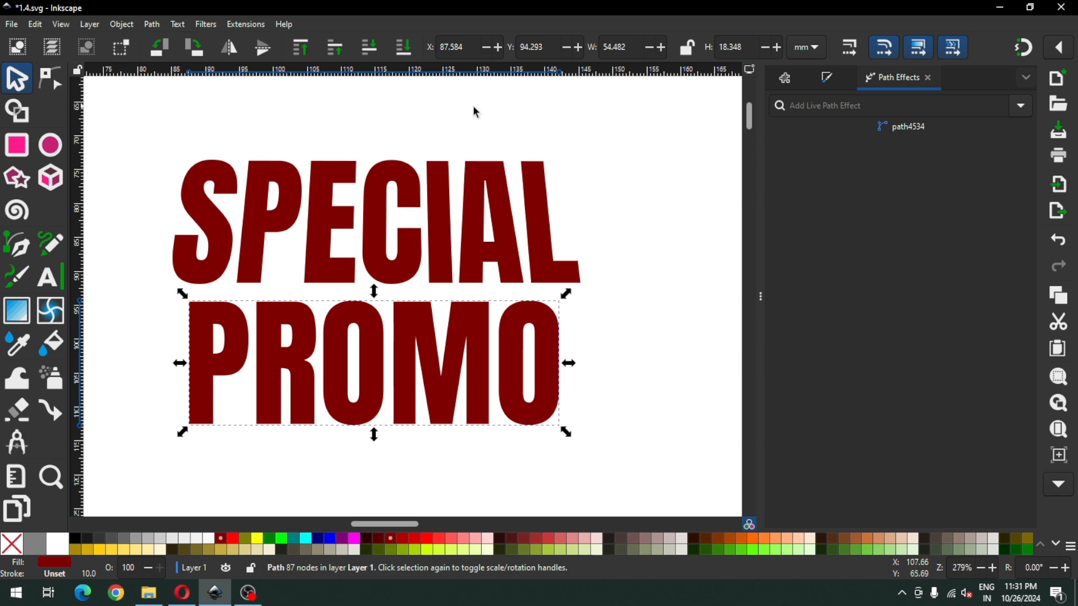
{"action": "left_click", "coordinate": [1021, 107]}
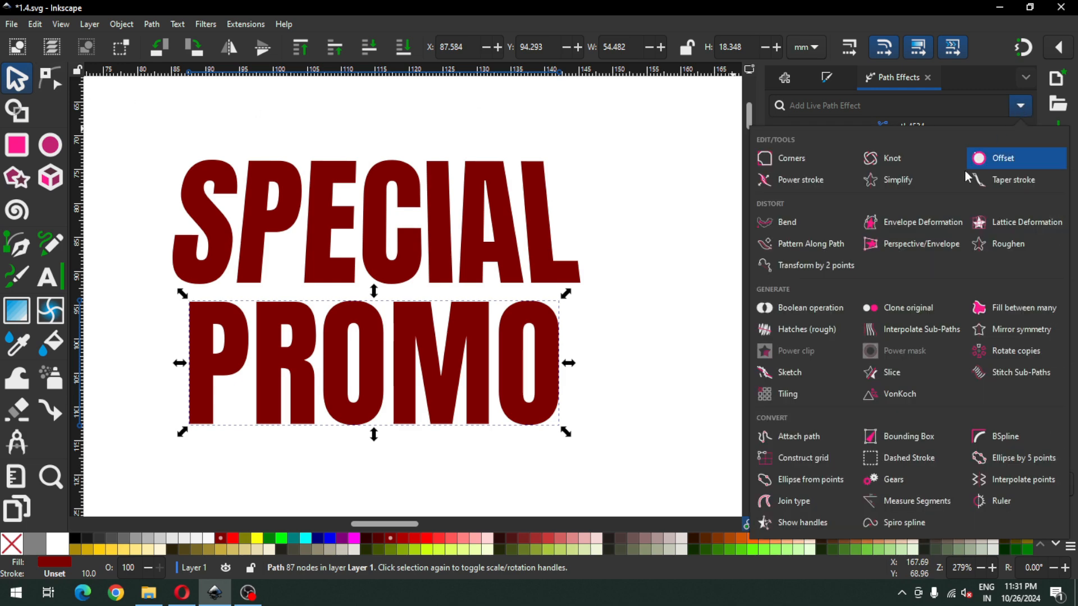
{"action": "left_click", "coordinate": [898, 246]}
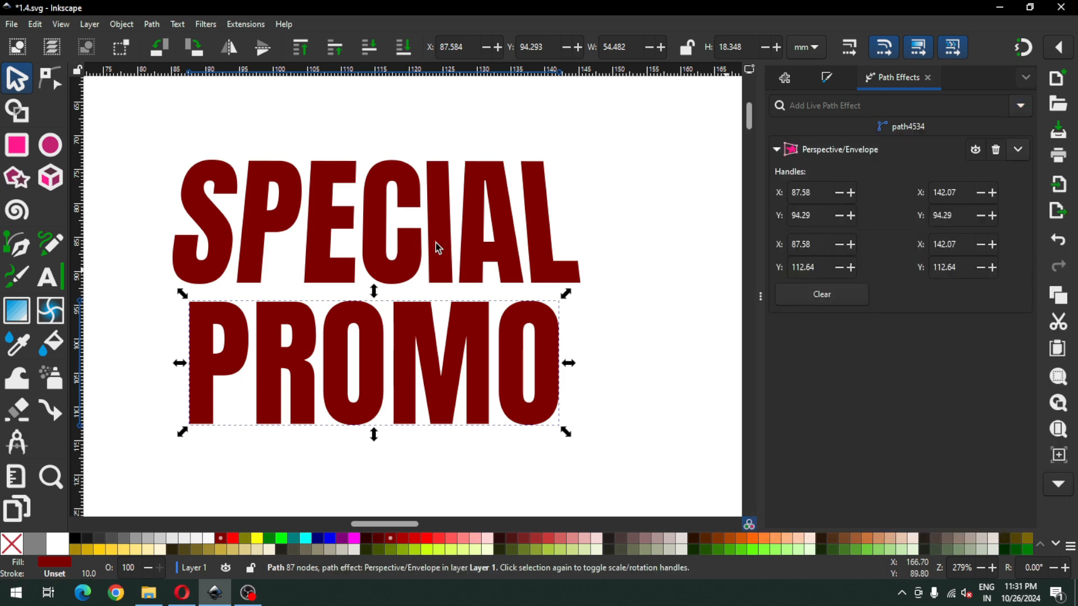
Step: Taper PROMO by moving its lower envelope corners outward about 2 mm and its upper corners inward about 1 mm
{"action": "left_click", "coordinate": [50, 80]}
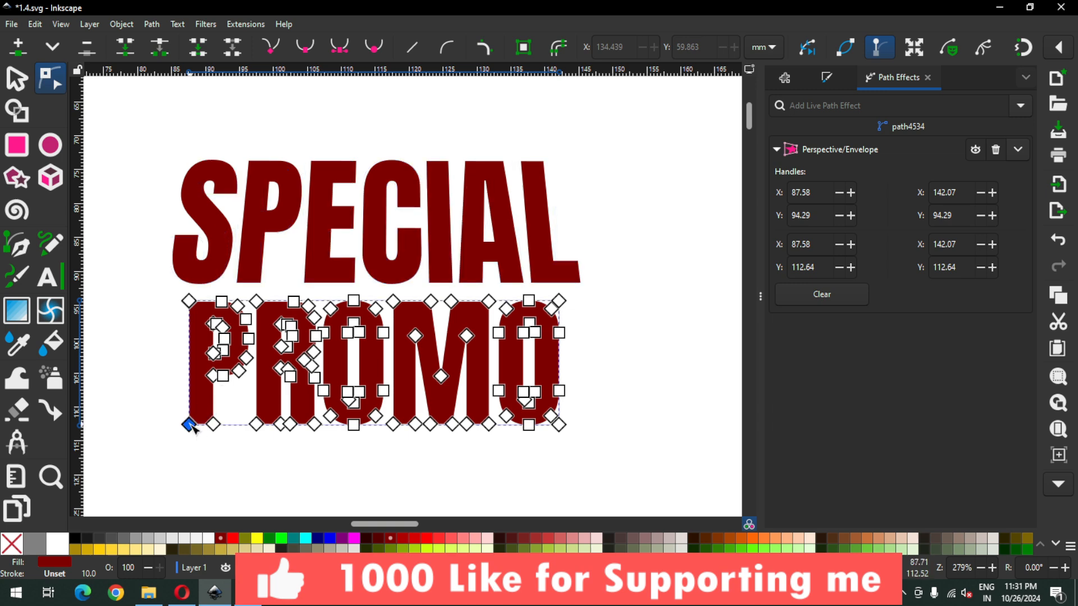
{"action": "left_click_drag", "start_coordinate": [193, 429], "coordinate": [179, 426]}
{"action": "left_click_drag", "start_coordinate": [559, 425], "coordinate": [573, 426]}
{"action": "left_click_drag", "start_coordinate": [558, 300], "coordinate": [552, 300]}
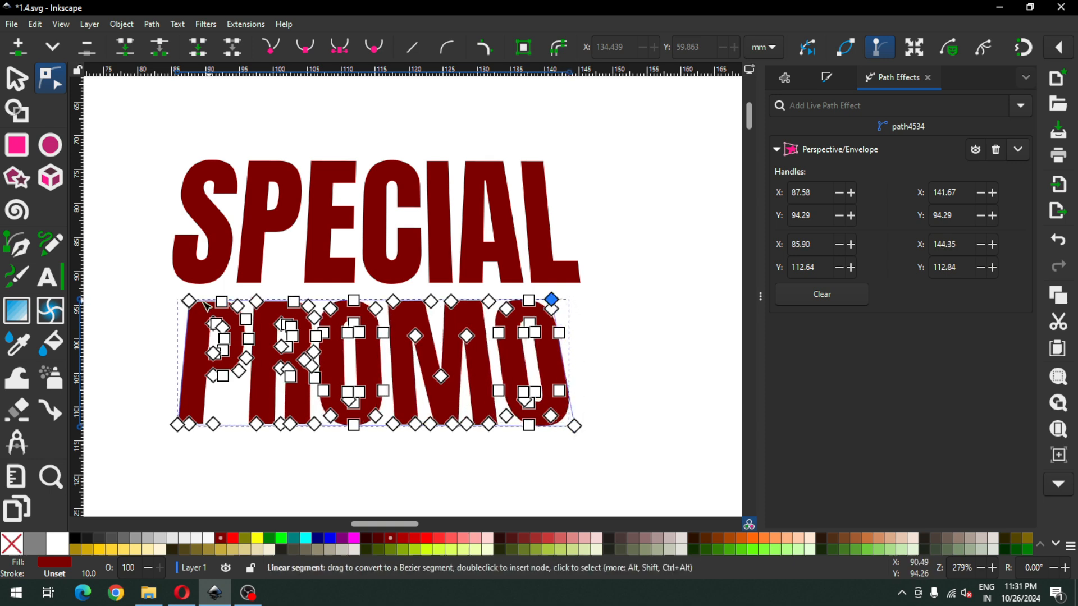
{"action": "left_click_drag", "start_coordinate": [189, 301], "coordinate": [201, 305]}
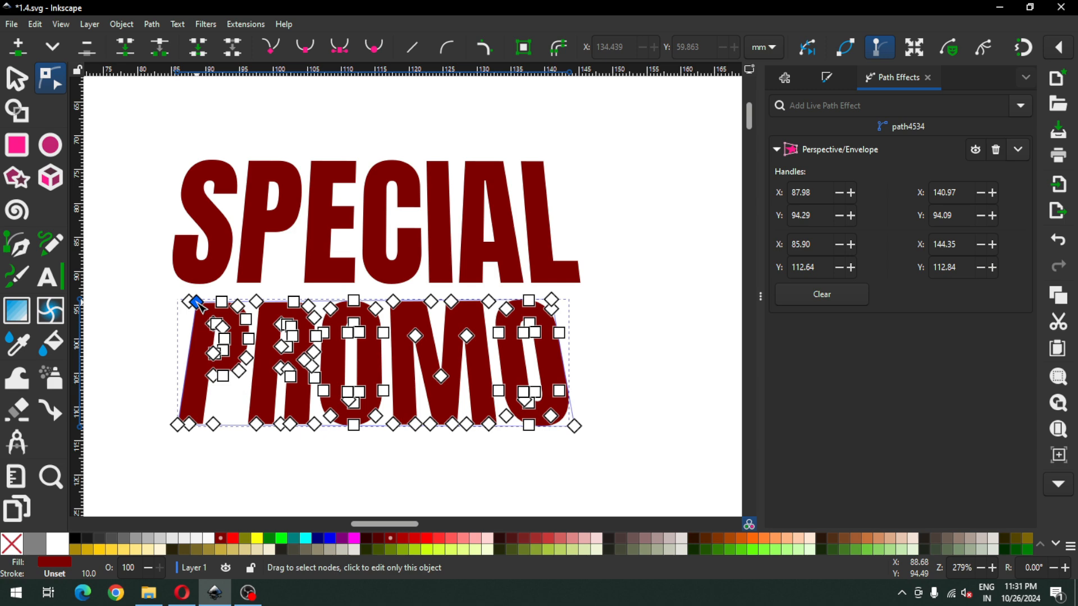
{"action": "left_click", "coordinate": [19, 85]}
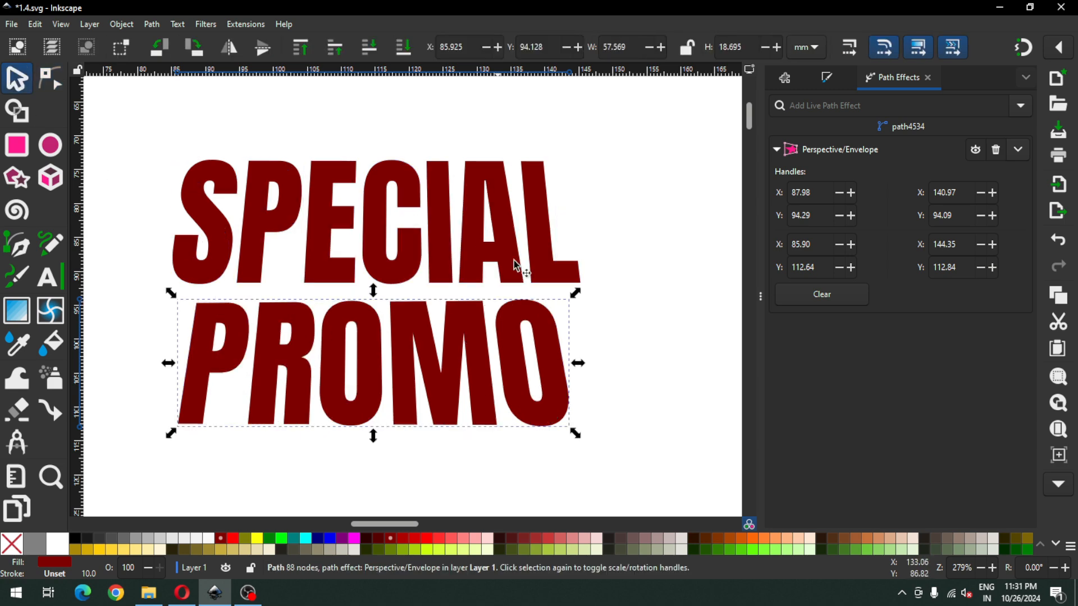
{"action": "left_click", "coordinate": [604, 339]}
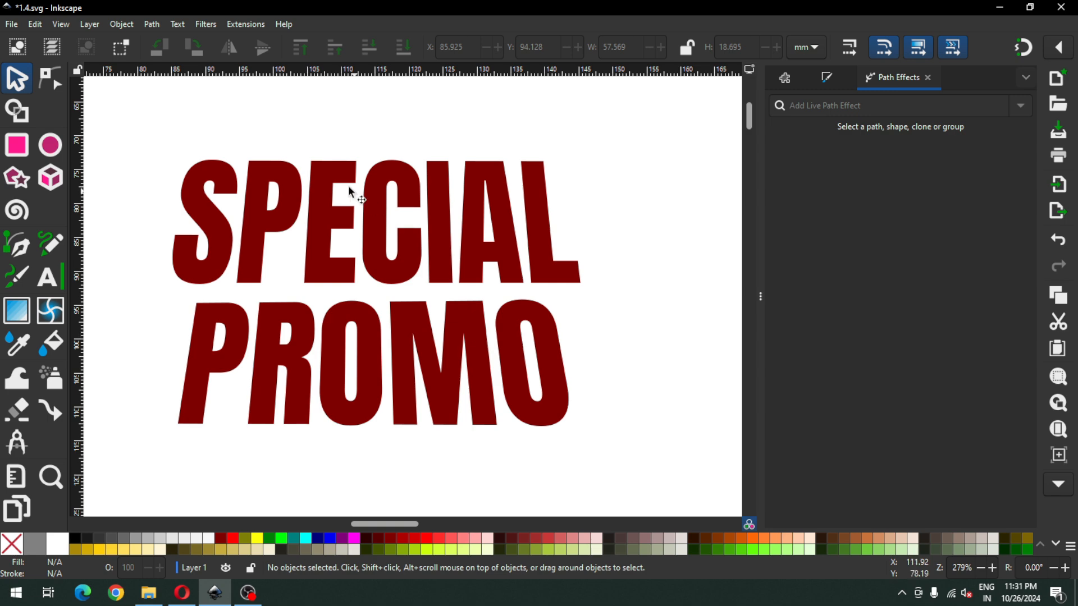
Step: Convert both warped words, SPECIAL and PROMO, with Object to Path
{"action": "left_click_drag", "start_coordinate": [134, 126], "coordinate": [642, 472]}
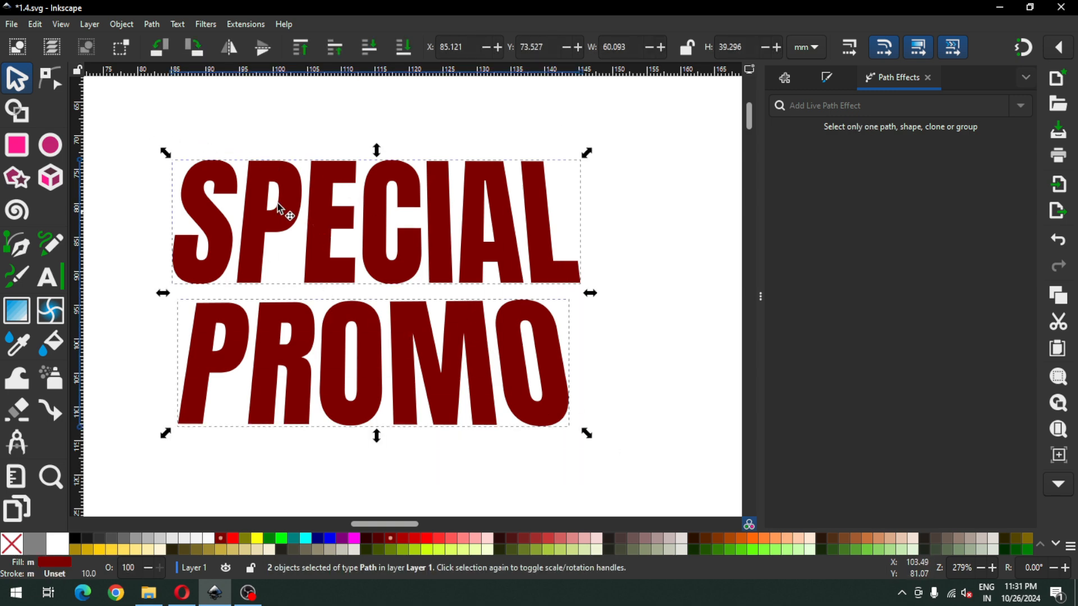
{"action": "left_click", "coordinate": [152, 24]}
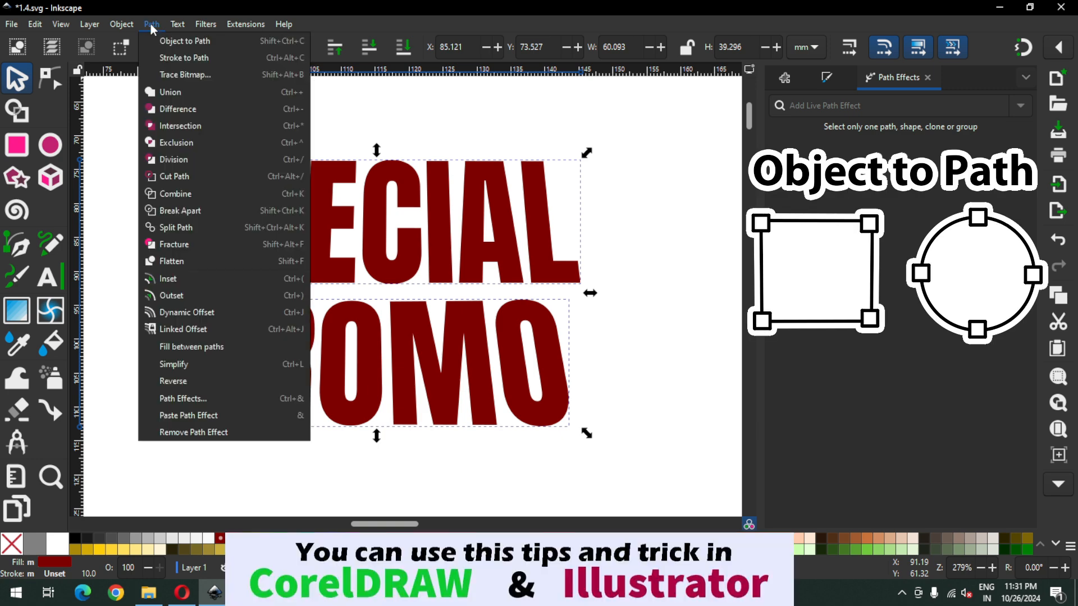
{"action": "left_click", "coordinate": [186, 45]}
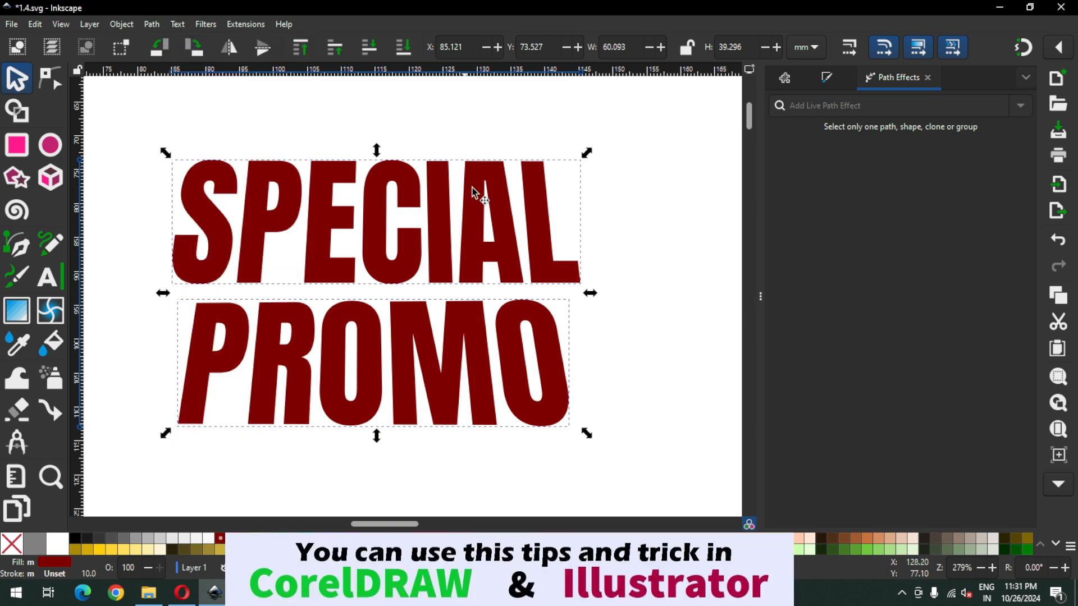
{"action": "left_click", "coordinate": [609, 224]}
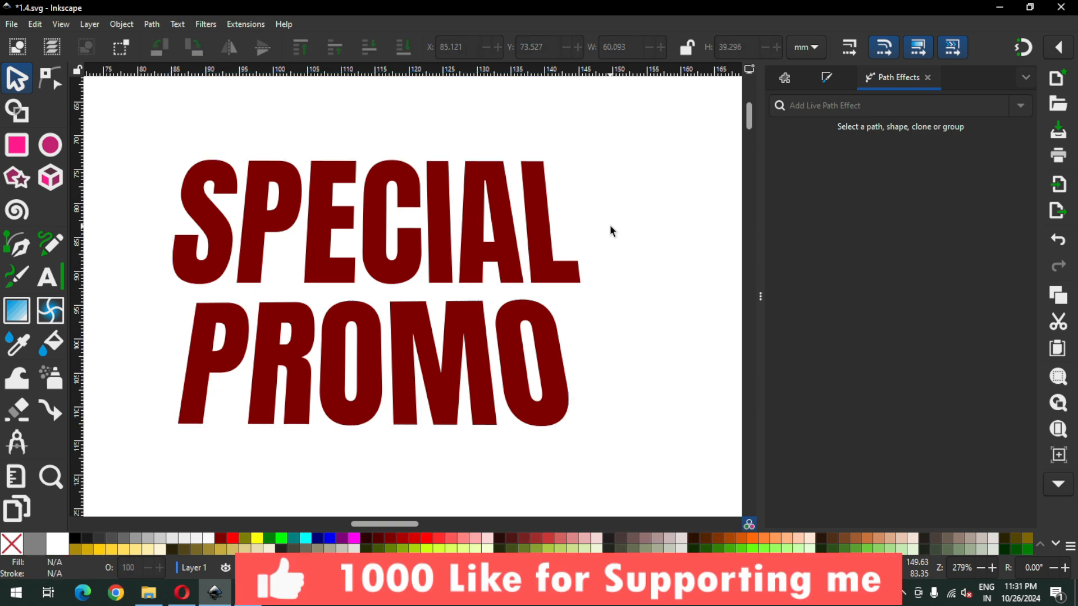
Step: Move the word SPECIAL up by about 0.4 mm and save the document
{"action": "left_click", "coordinate": [444, 248]}
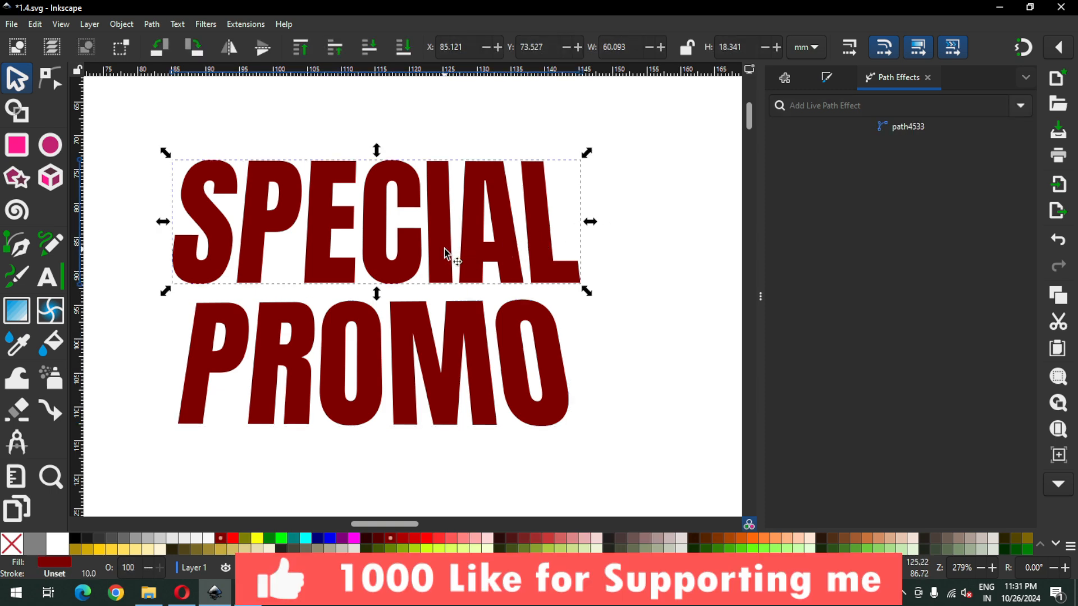
{"action": "left_click_drag", "start_coordinate": [440, 264], "coordinate": [440, 261]}
{"action": "key", "text": "ctrl+s"}
{"action": "left_click", "coordinate": [602, 322]}
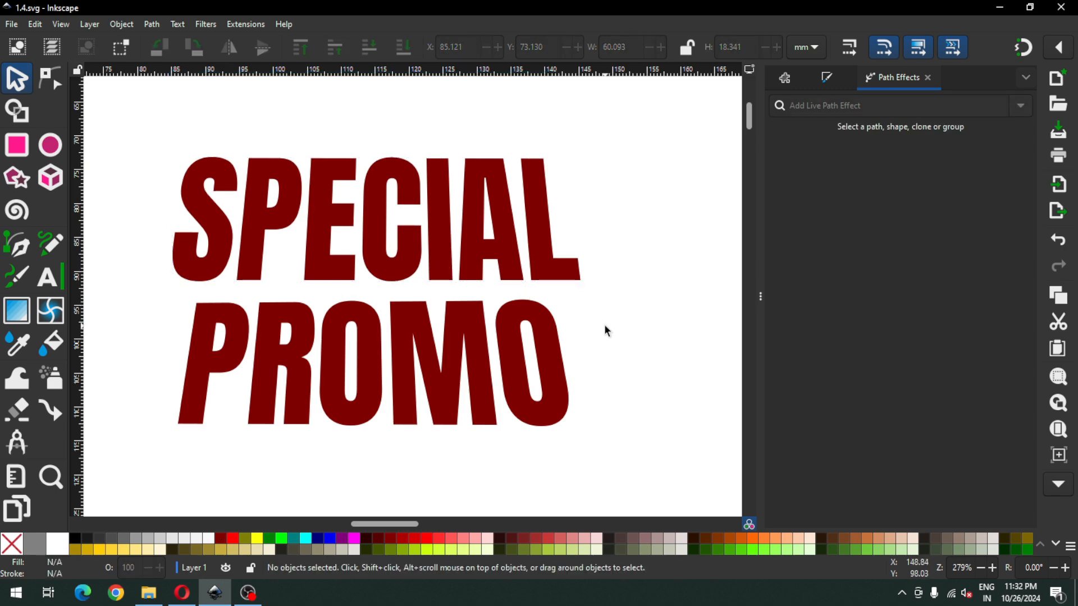
Step: Merge the words SPECIAL and PROMO into a single path with Union
{"action": "key", "text": "minus"}
{"action": "left_click_drag", "start_coordinate": [206, 153], "coordinate": [570, 431]}
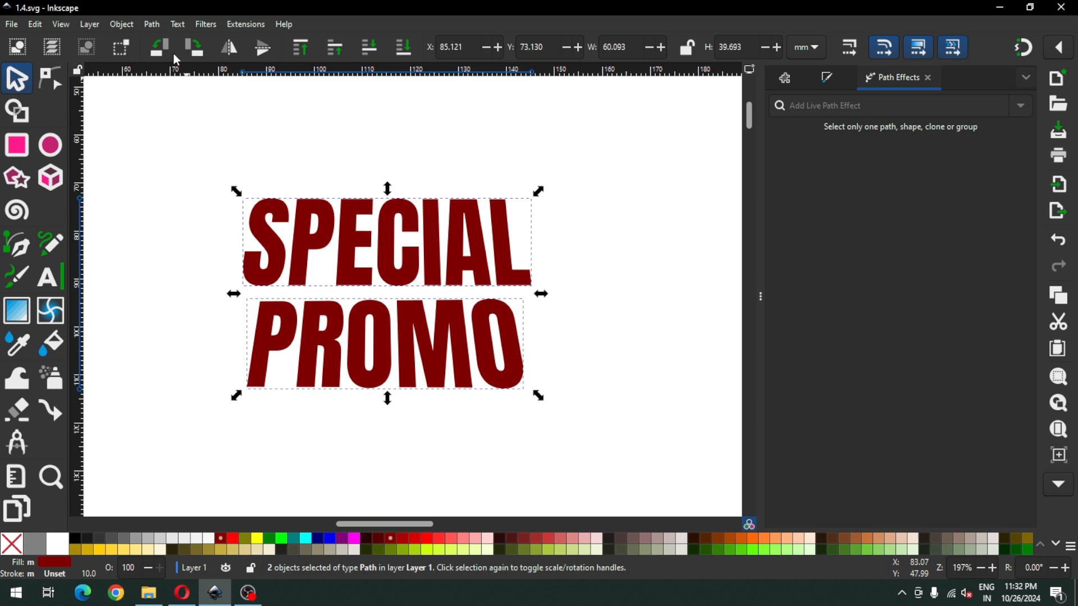
{"action": "left_click", "coordinate": [152, 24]}
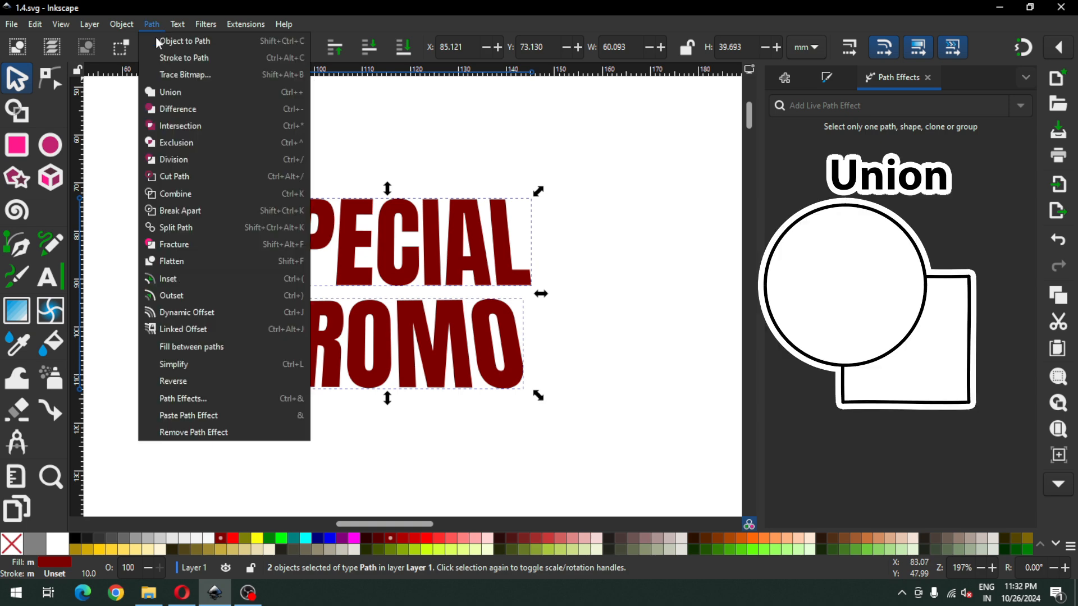
{"action": "left_click", "coordinate": [164, 95]}
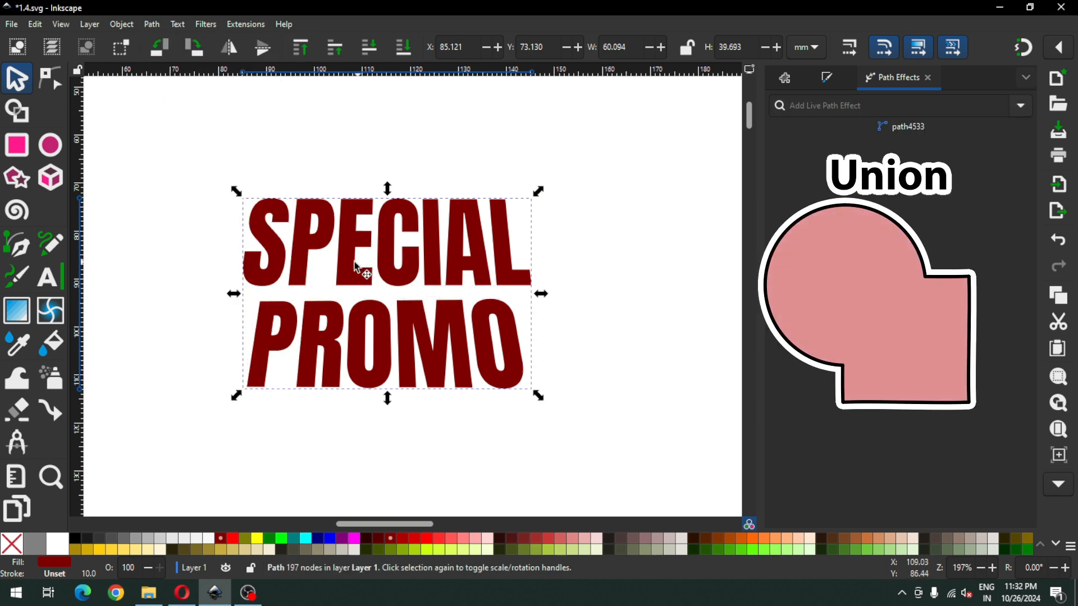
Step: Duplicate the united text, fill the copy with green and move it about 26 mm left and 42 mm up
{"action": "right_click", "coordinate": [299, 257]}
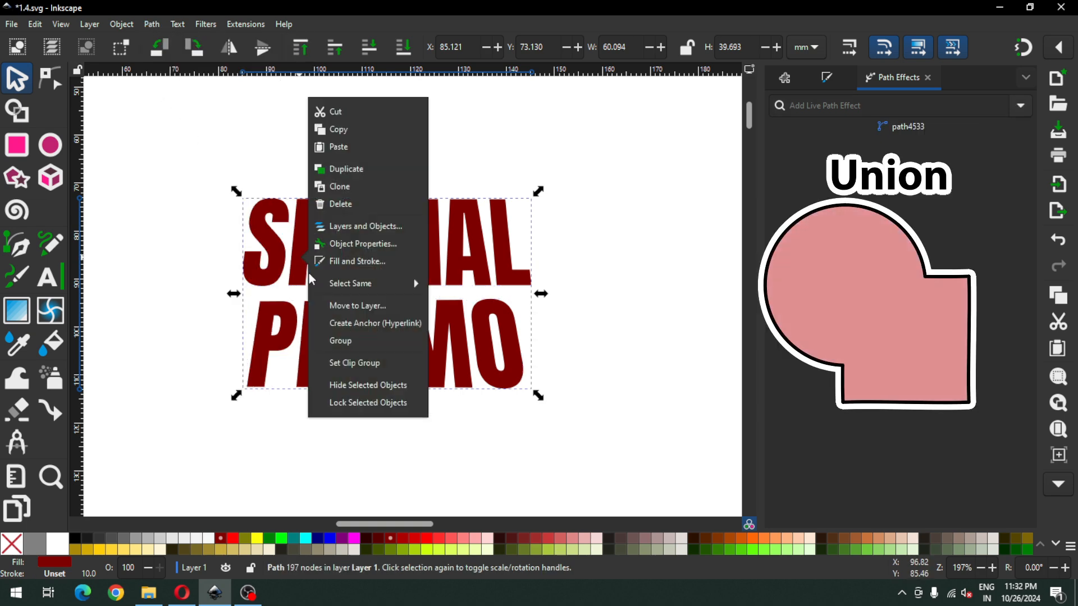
{"action": "left_click", "coordinate": [338, 175]}
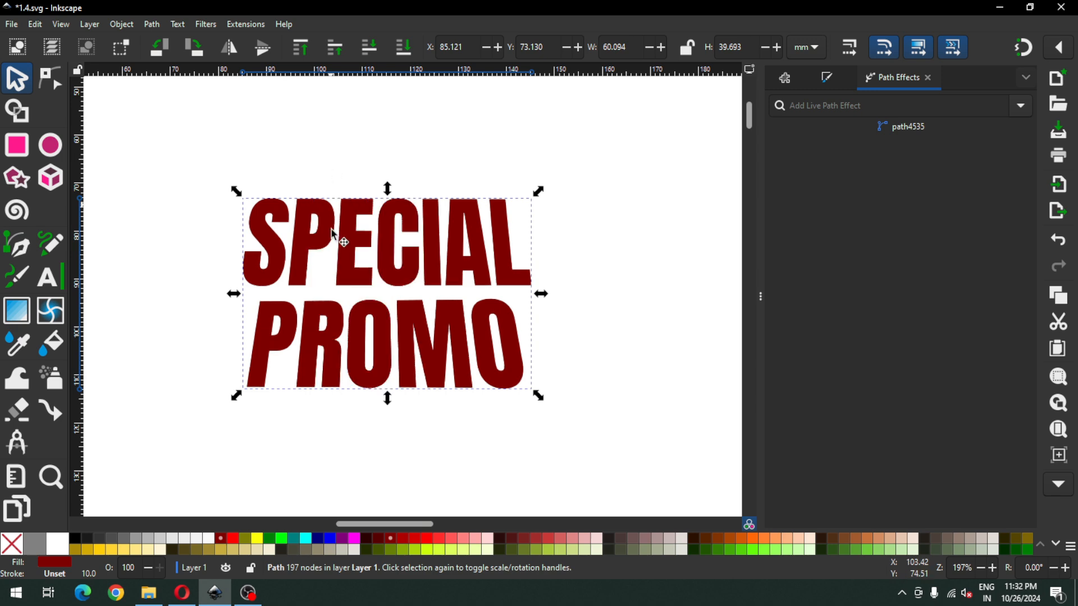
{"action": "left_click", "coordinate": [272, 539]}
{"action": "left_click_drag", "start_coordinate": [373, 365], "coordinate": [250, 158]}
Step: Give the dark-red text a flat black stroke 2 mm wide
{"action": "left_click", "coordinate": [299, 243]}
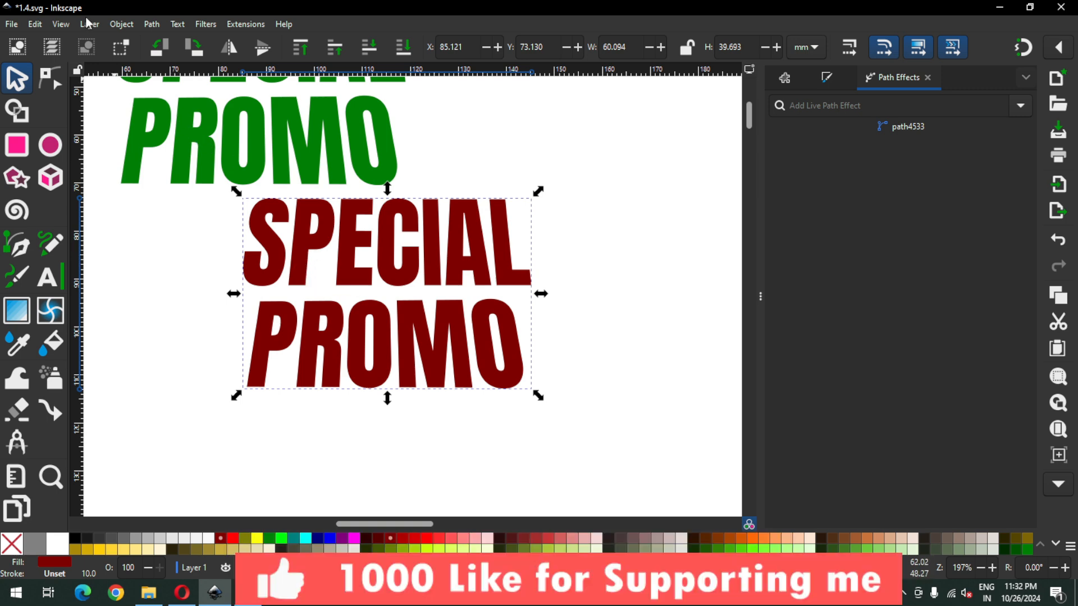
{"action": "left_click", "coordinate": [121, 24]}
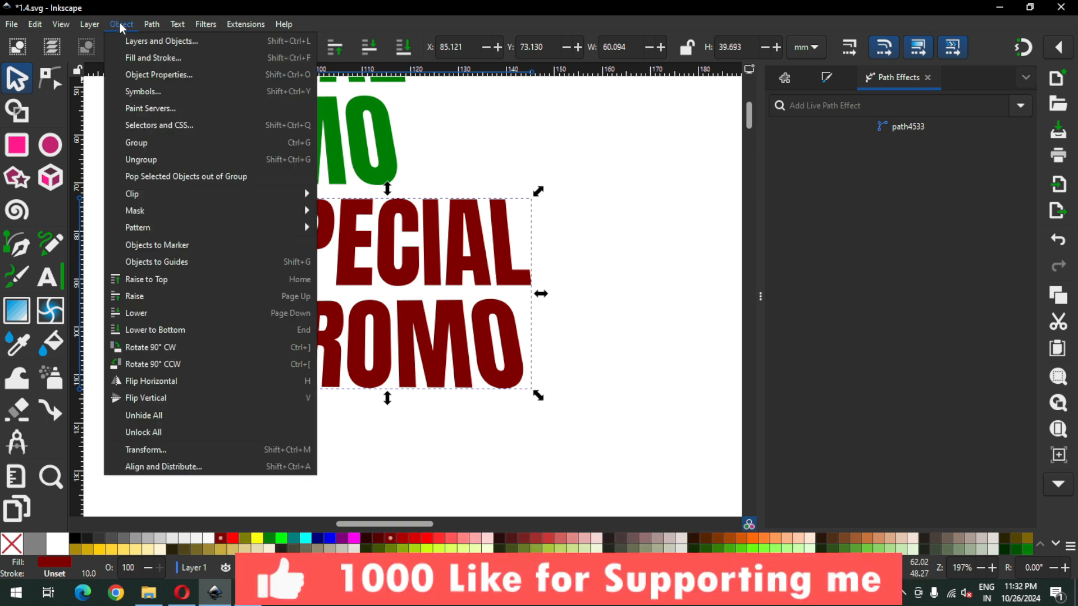
{"action": "left_click", "coordinate": [151, 58]}
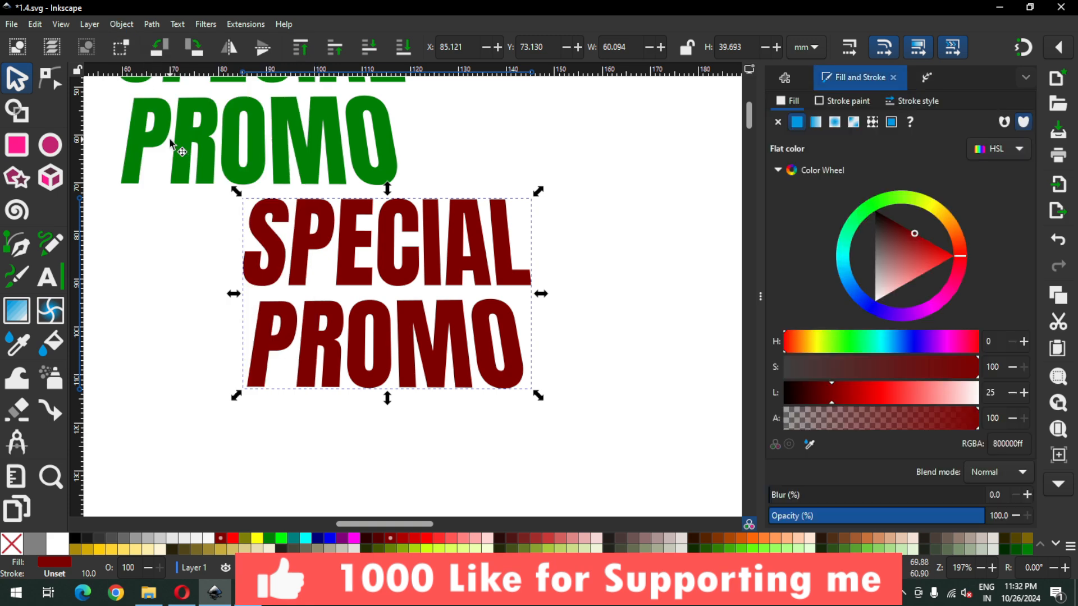
{"action": "left_click", "coordinate": [861, 104]}
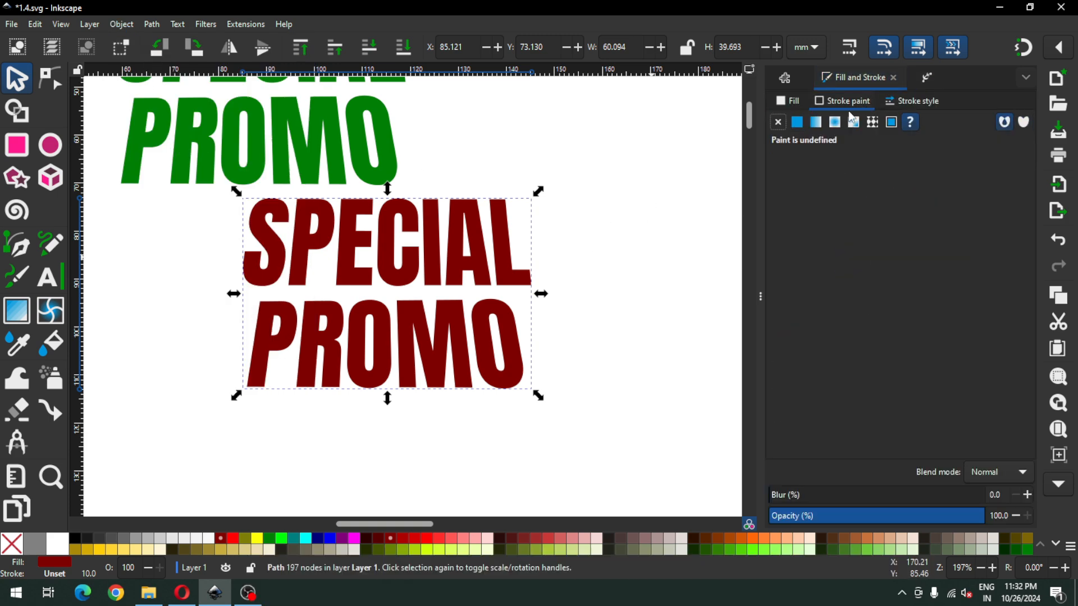
{"action": "left_click", "coordinate": [797, 122]}
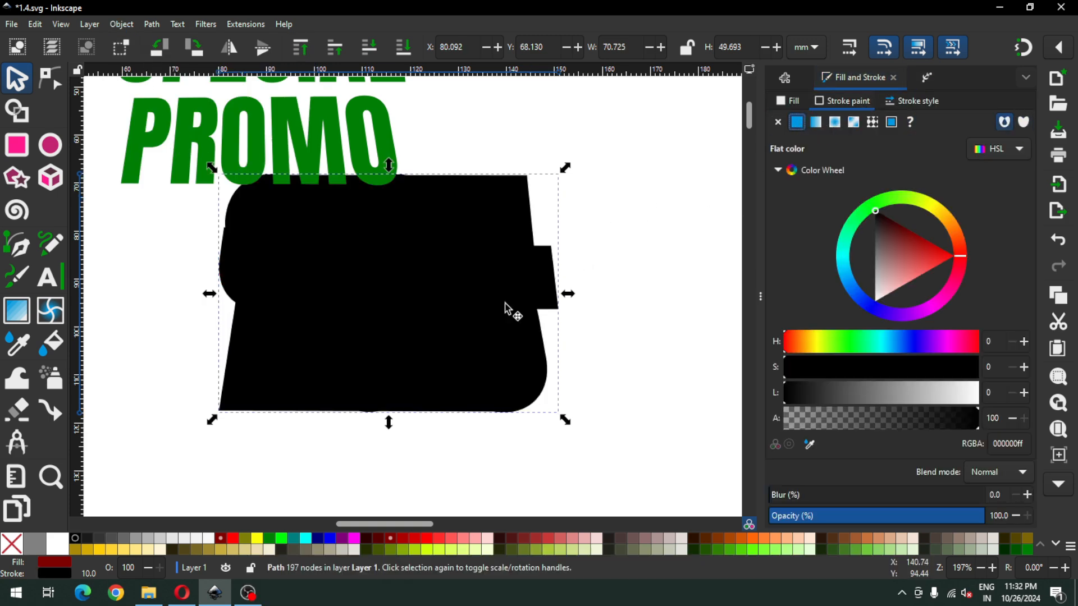
{"action": "left_click", "coordinate": [925, 102]}
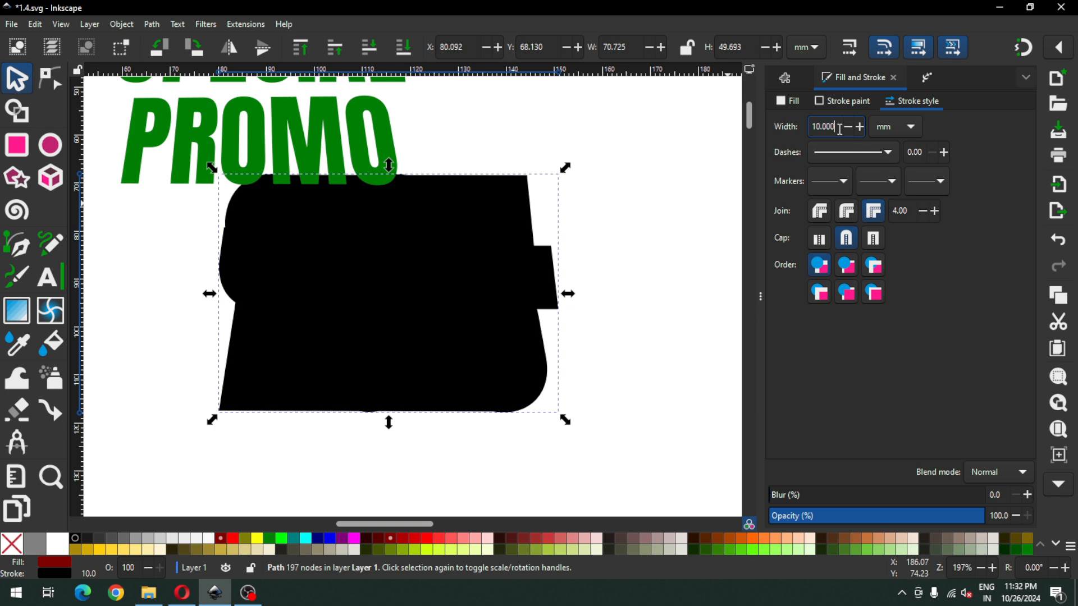
{"action": "type", "text": "2"}
{"action": "key", "text": "Return"}
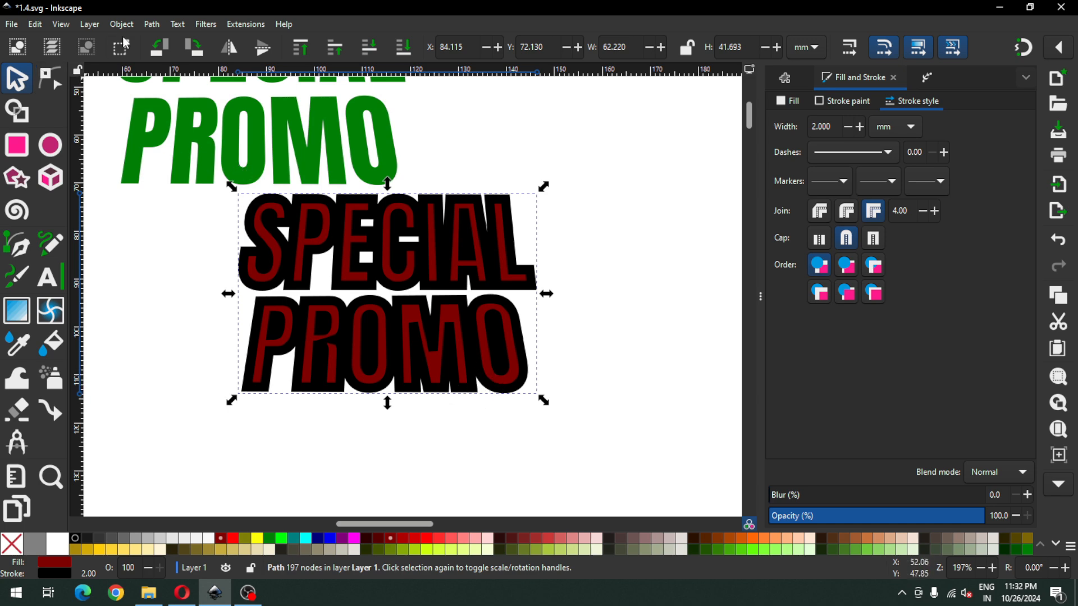
Step: Convert the dark-red text's stroke to a path, ungroup the result and merge its parts with Union
{"action": "left_click", "coordinate": [152, 24]}
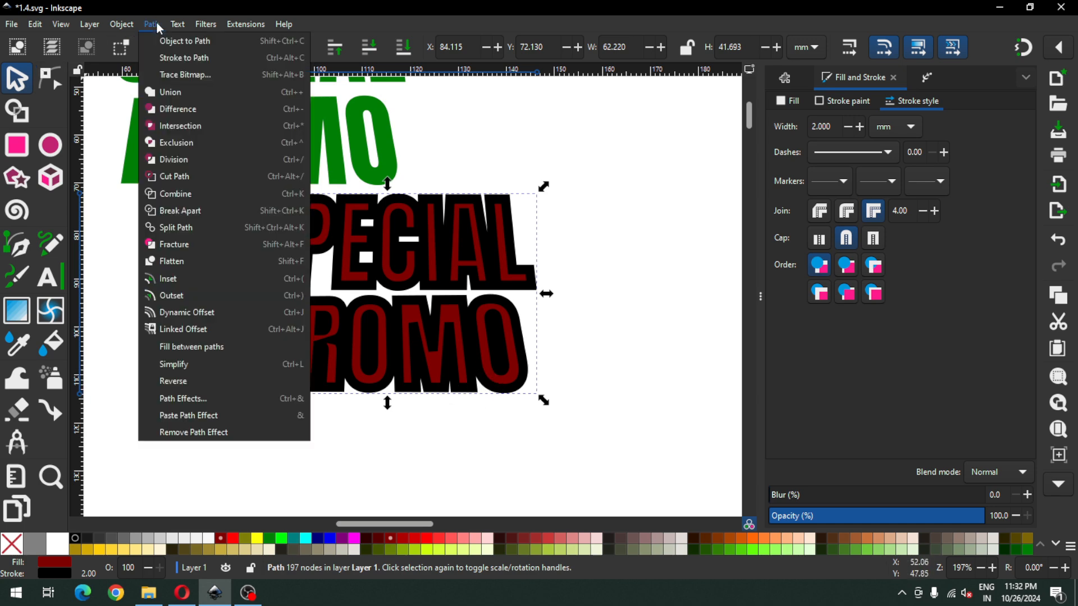
{"action": "left_click", "coordinate": [179, 58]}
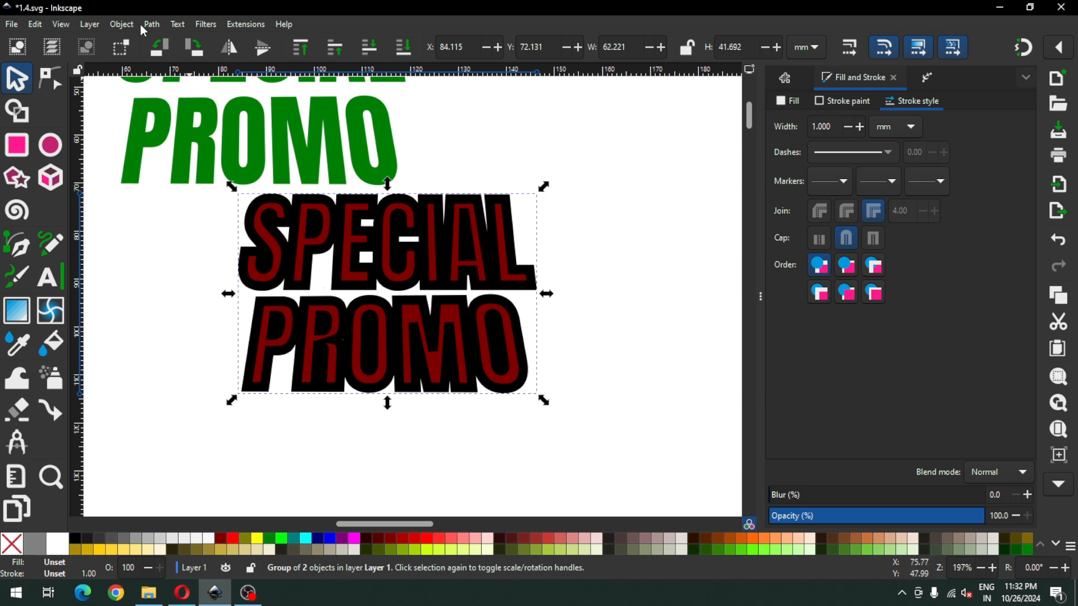
{"action": "left_click", "coordinate": [122, 23]}
{"action": "left_click", "coordinate": [146, 158]}
{"action": "left_click", "coordinate": [154, 25]}
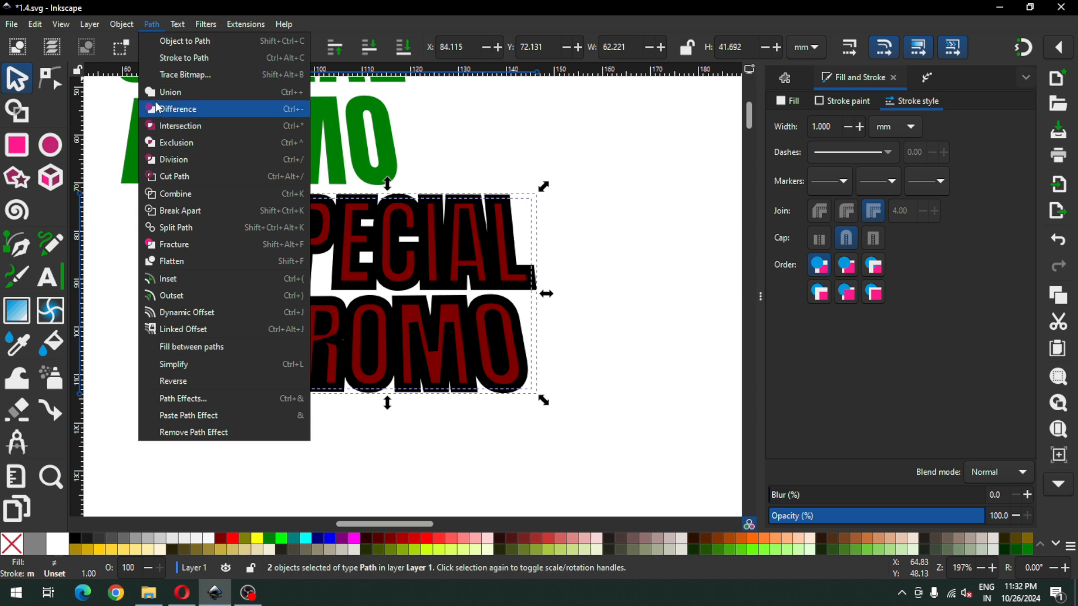
{"action": "mouse_move", "coordinate": [123, 25]}
{"action": "left_click", "coordinate": [139, 159]}
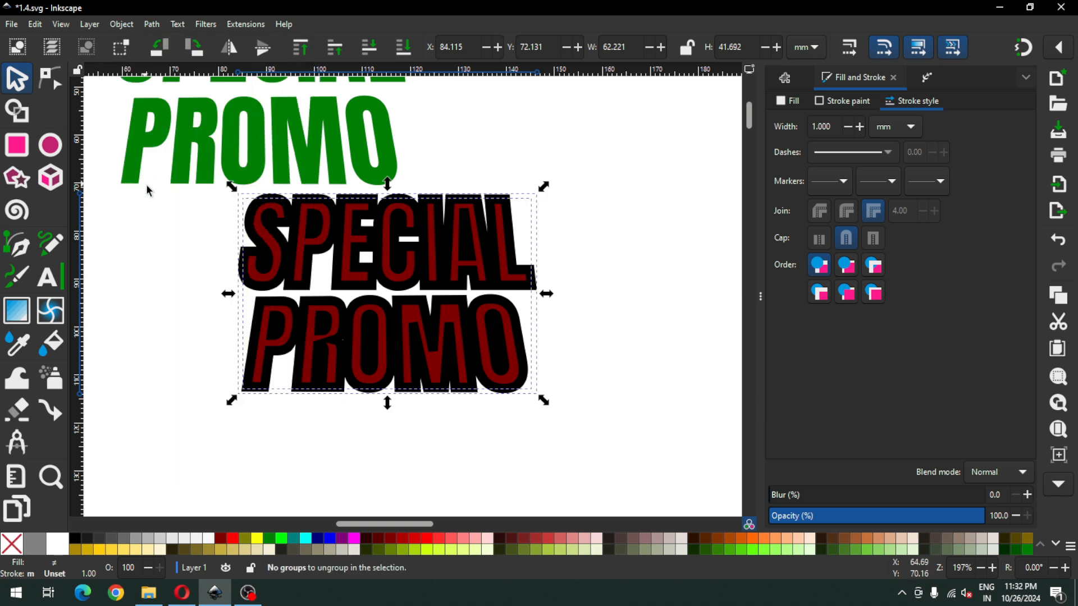
{"action": "left_click", "coordinate": [157, 27]}
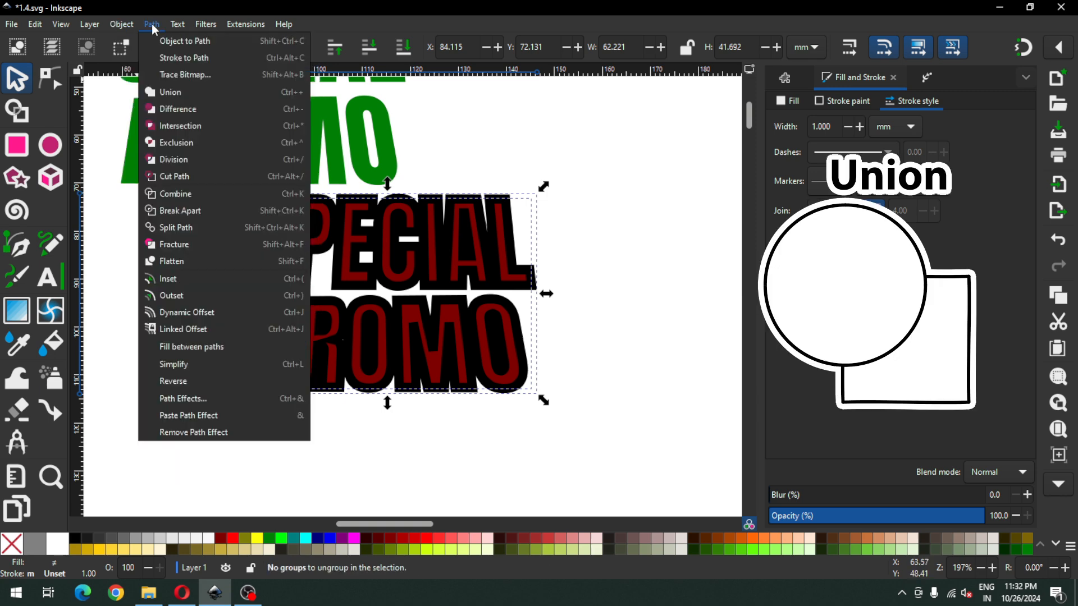
{"action": "left_click", "coordinate": [165, 95]}
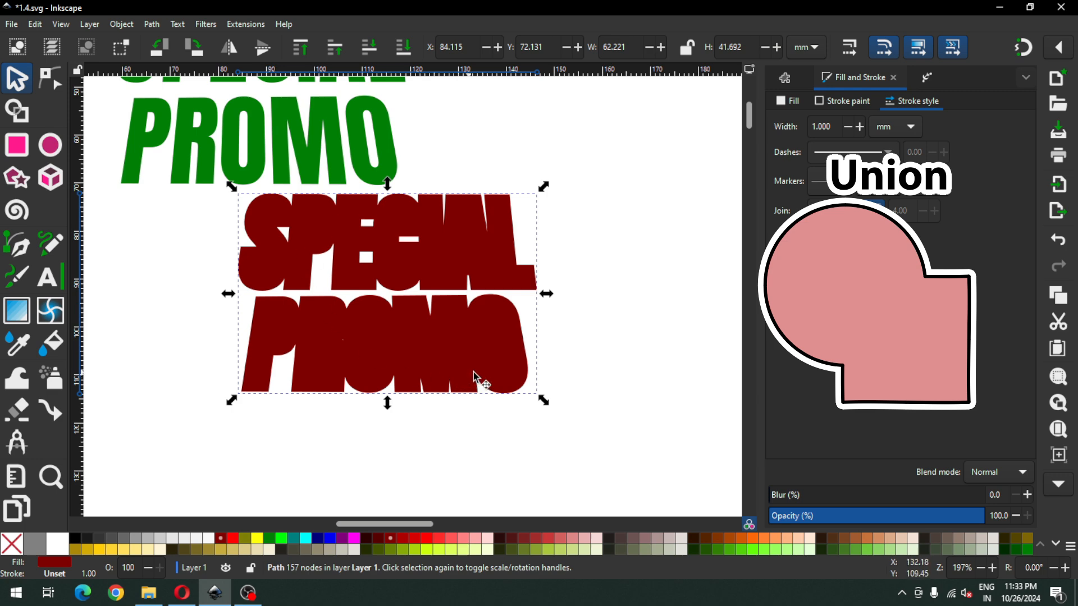
{"action": "left_click", "coordinate": [571, 361]}
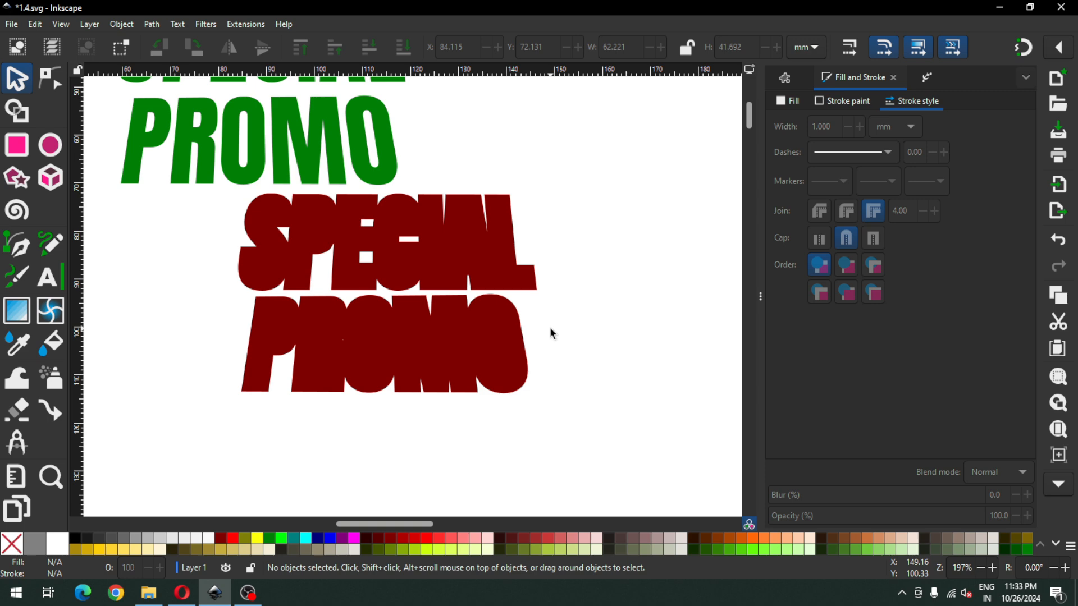
{"action": "left_click", "coordinate": [369, 168]}
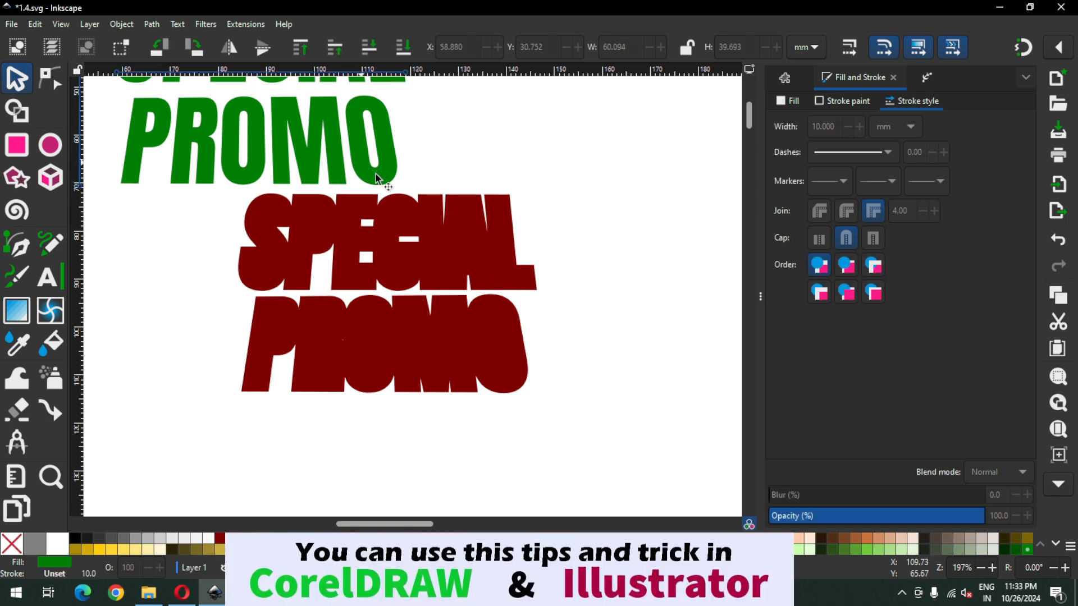
{"action": "left_click", "coordinate": [440, 272]}
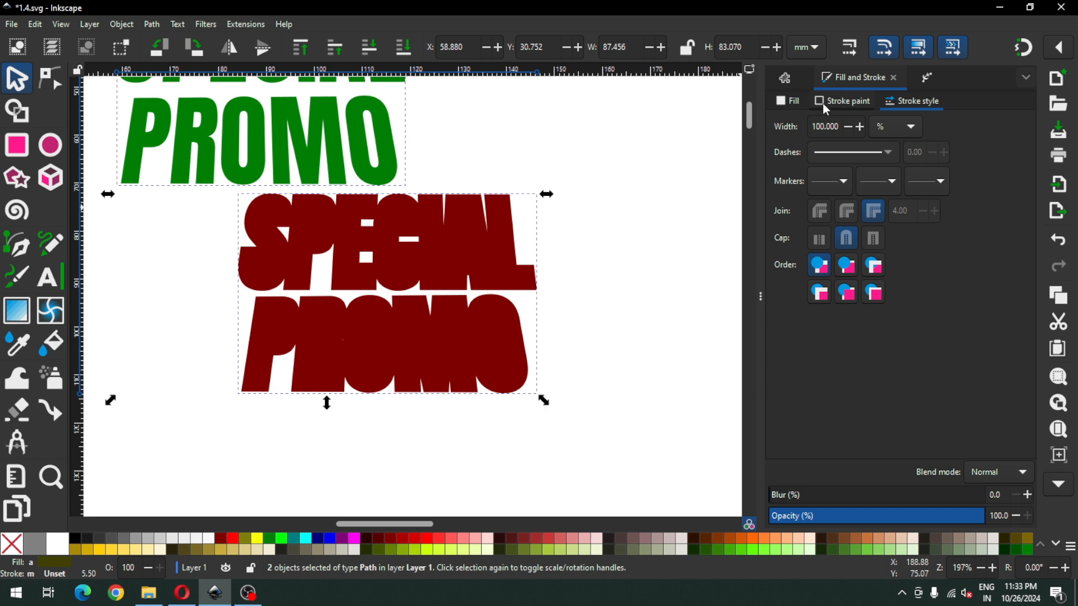
{"action": "left_click", "coordinate": [121, 24]}
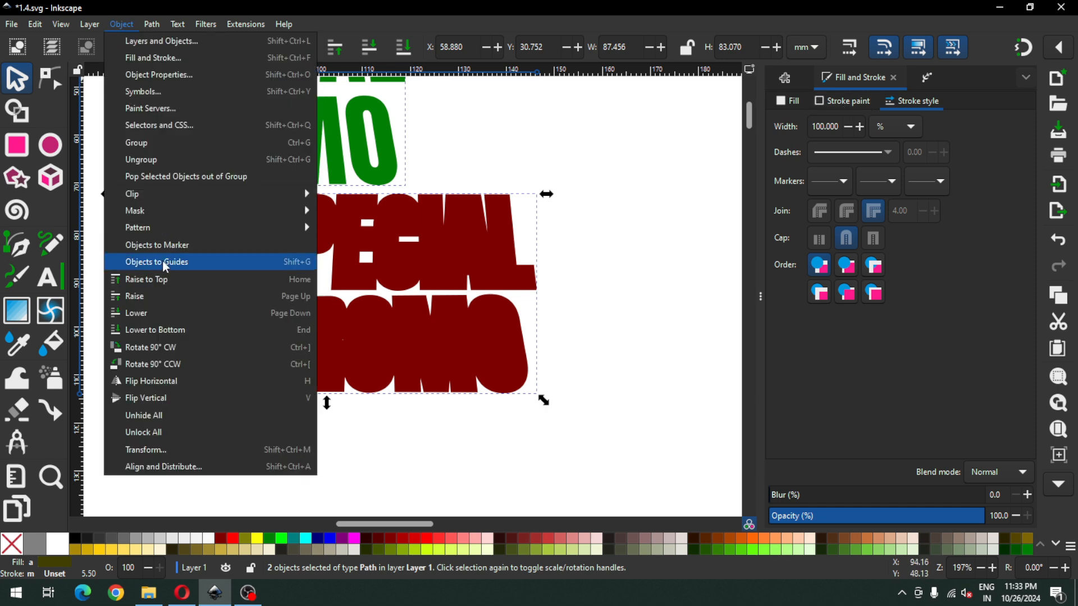
{"action": "left_click", "coordinate": [534, 142]}
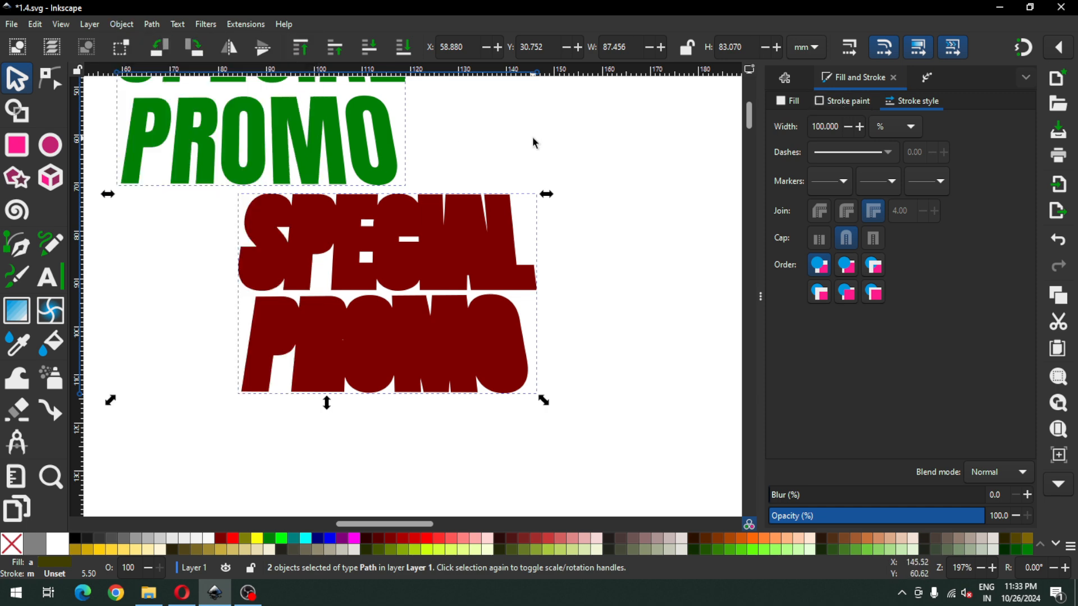
{"action": "left_click", "coordinate": [533, 142]}
{"action": "left_click", "coordinate": [375, 181]}
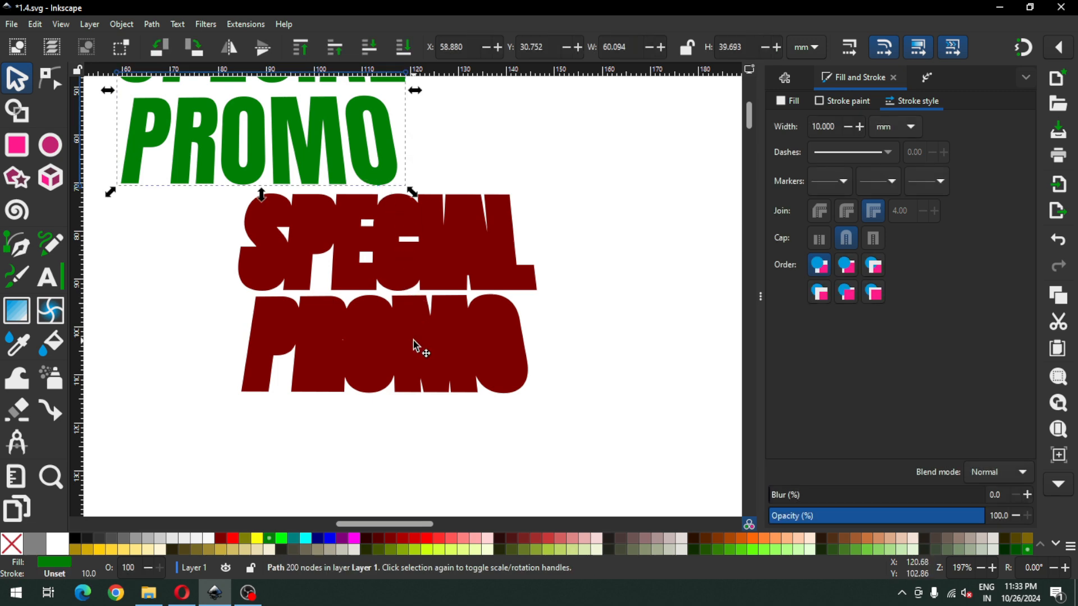
Step: Move the thickened dark-red text about 7 mm down and 3 mm right, away from the green copy
{"action": "double_click", "coordinate": [415, 341]}
{"action": "left_click", "coordinate": [22, 80]}
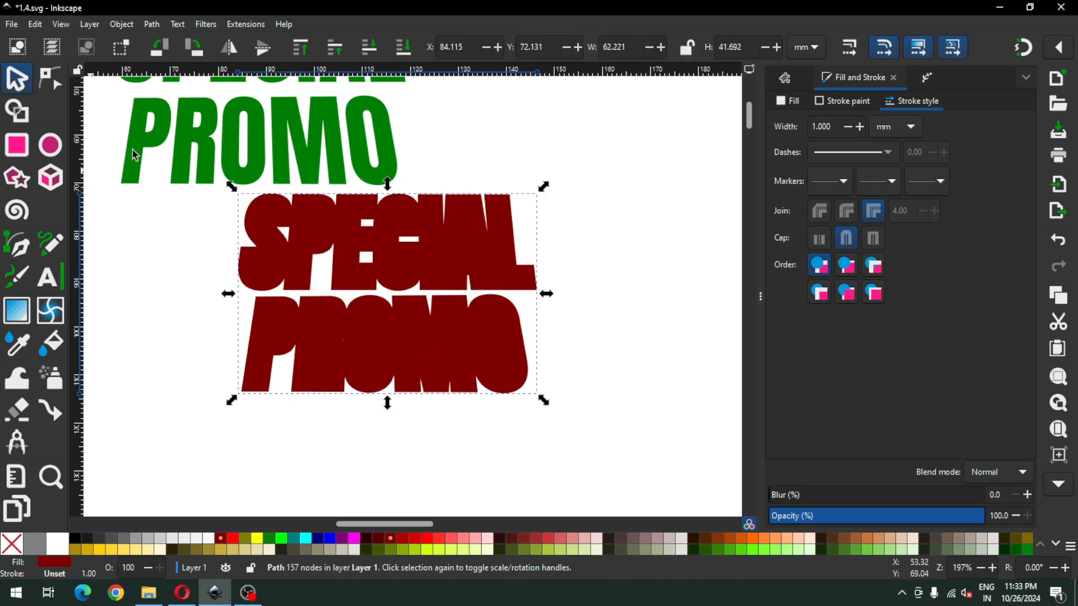
{"action": "left_click_drag", "start_coordinate": [443, 254], "coordinate": [455, 292]}
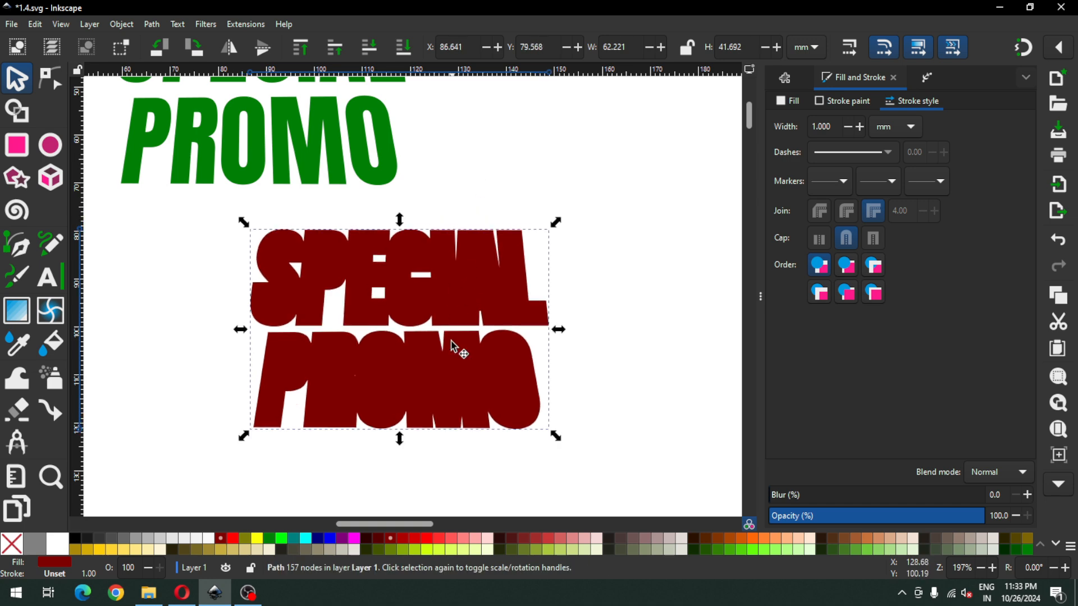
Step: Duplicate the thickened dark-red text, fill the copy with navy blue and shift it up about 2 mm
{"action": "right_click", "coordinate": [438, 386]}
{"action": "left_click", "coordinate": [411, 130]}
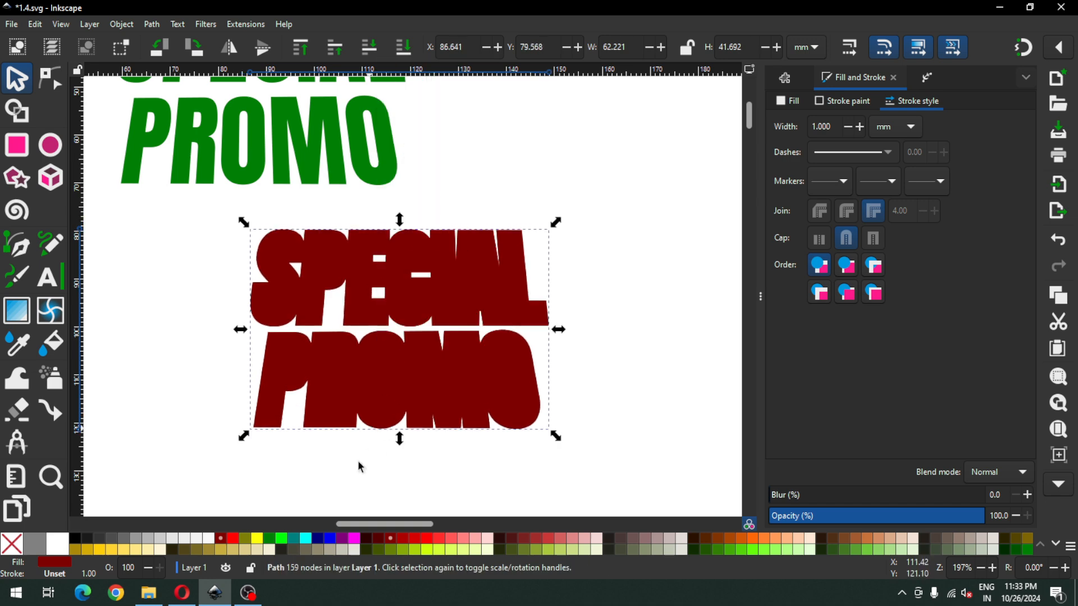
{"action": "left_click", "coordinate": [318, 542]}
{"action": "left_click_drag", "start_coordinate": [386, 393], "coordinate": [384, 388]}
Step: Enlarge the dark-red text behind the navy copy proportionally about its centre to about 104%
{"action": "left_click", "coordinate": [435, 425]}
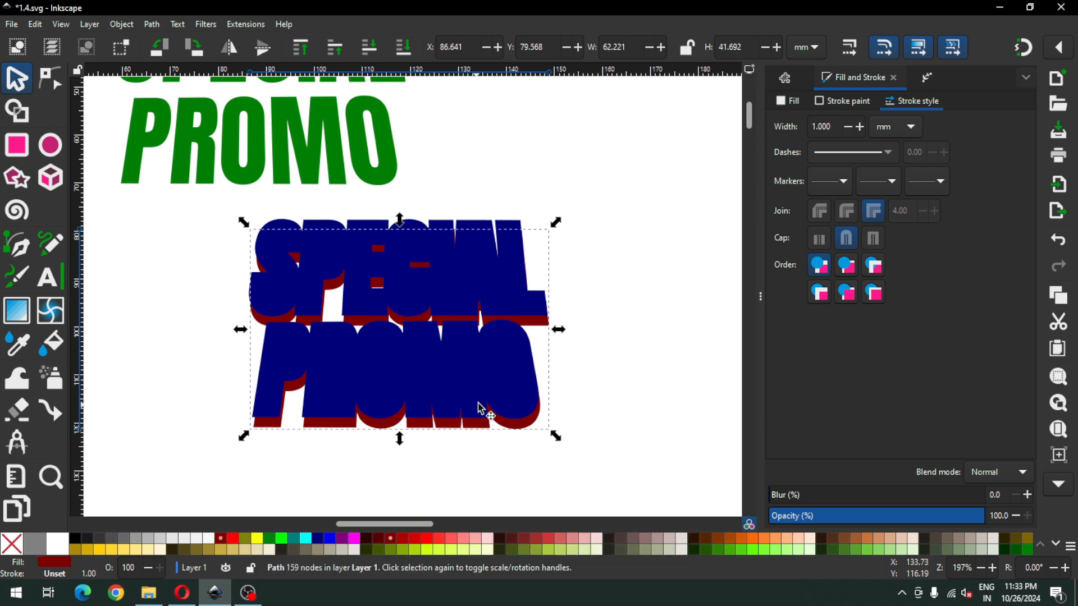
{"action": "left_click", "coordinate": [511, 409]}
{"action": "left_click", "coordinate": [525, 431]}
{"action": "left_click_drag", "start_coordinate": [556, 435], "coordinate": [569, 447]}
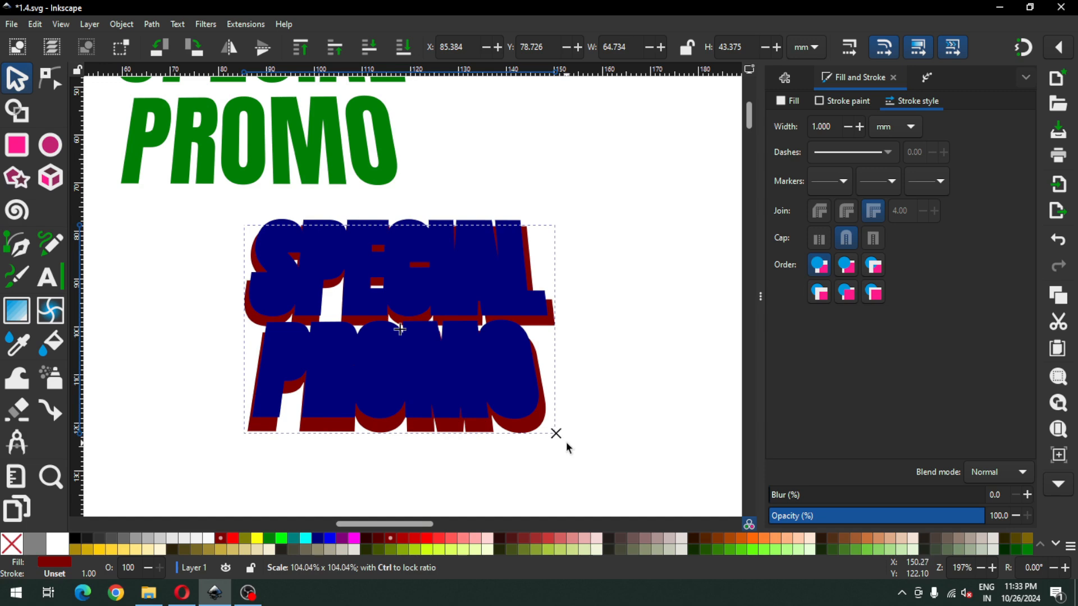
{"action": "left_click_drag", "start_coordinate": [567, 443], "coordinate": [564, 441]}
Step: Move the navy text down about 0.7 mm to narrow the dark-red edge beneath it
{"action": "left_click", "coordinate": [518, 398]}
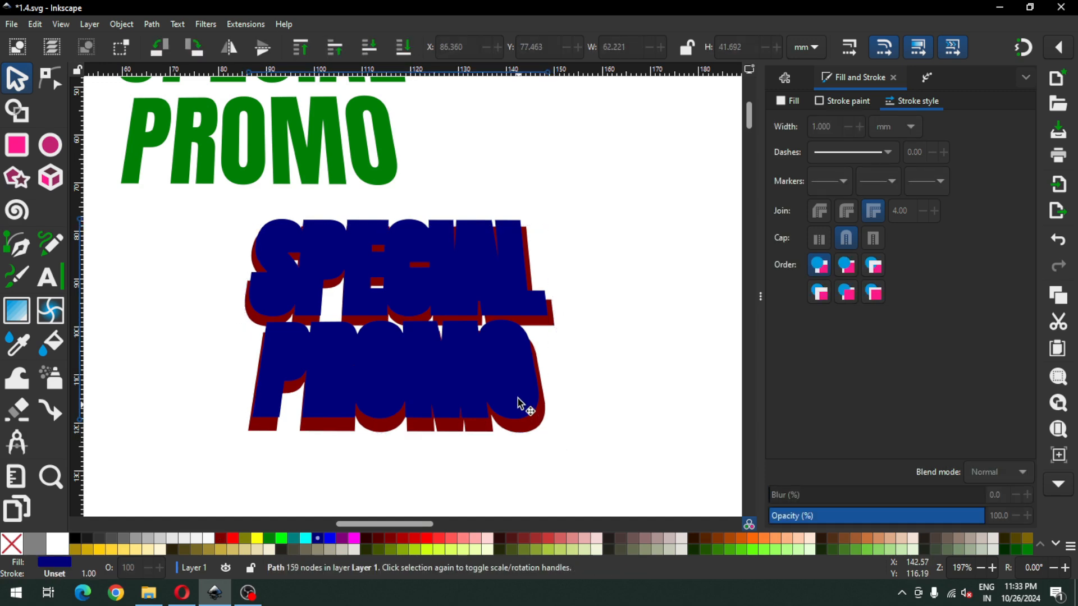
{"action": "left_click_drag", "start_coordinate": [517, 399], "coordinate": [519, 402]}
{"action": "left_click", "coordinate": [606, 351]}
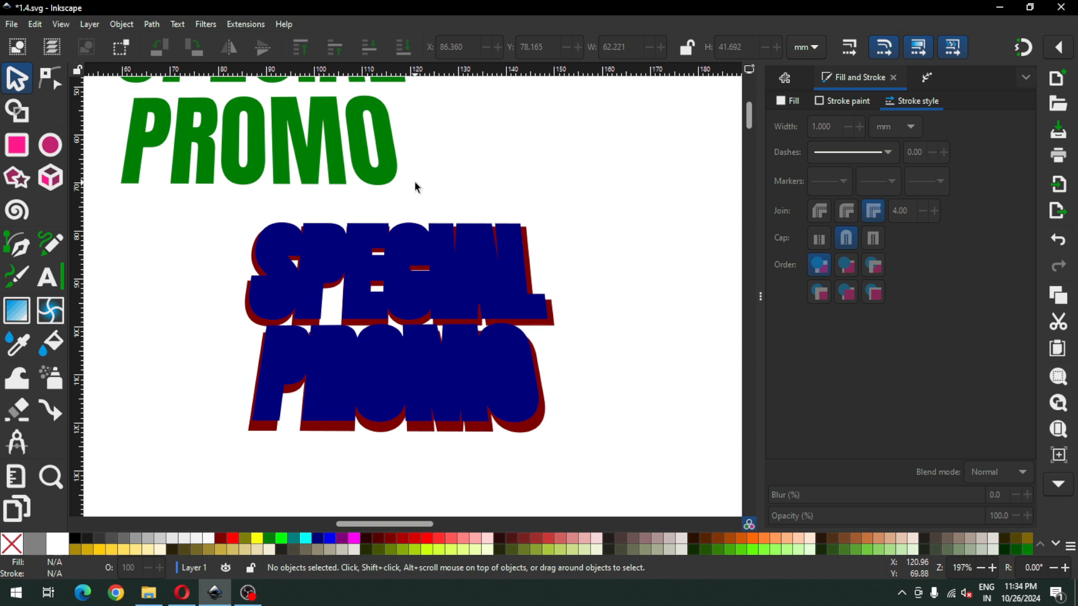
Step: Move the green text about 25 mm right and 18 mm down, partly over the navy text, and raise it to the top
{"action": "left_click", "coordinate": [358, 155]}
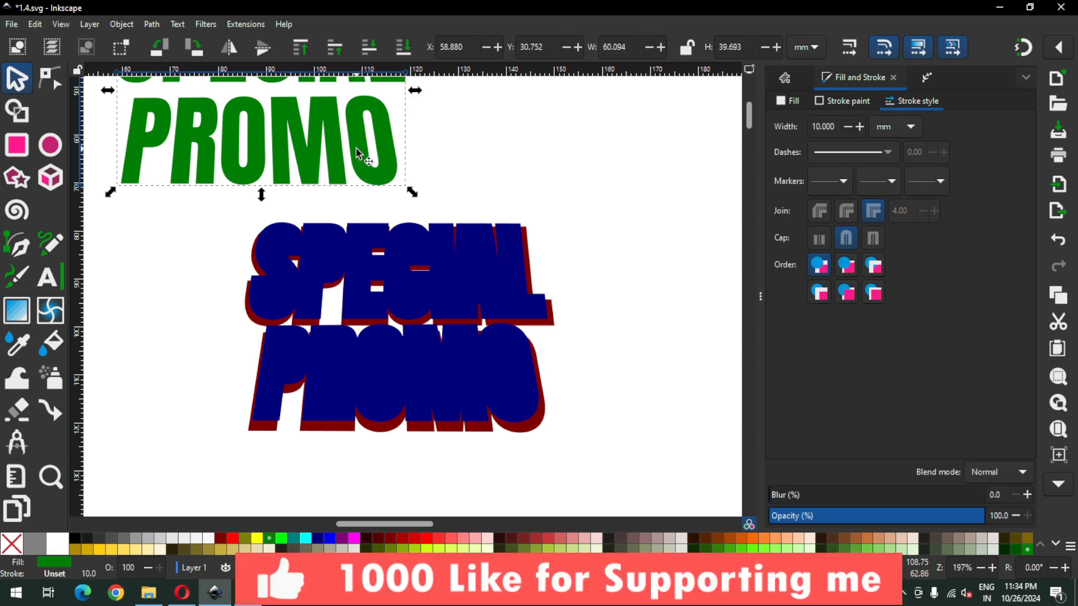
{"action": "left_click_drag", "start_coordinate": [358, 154], "coordinate": [432, 230]}
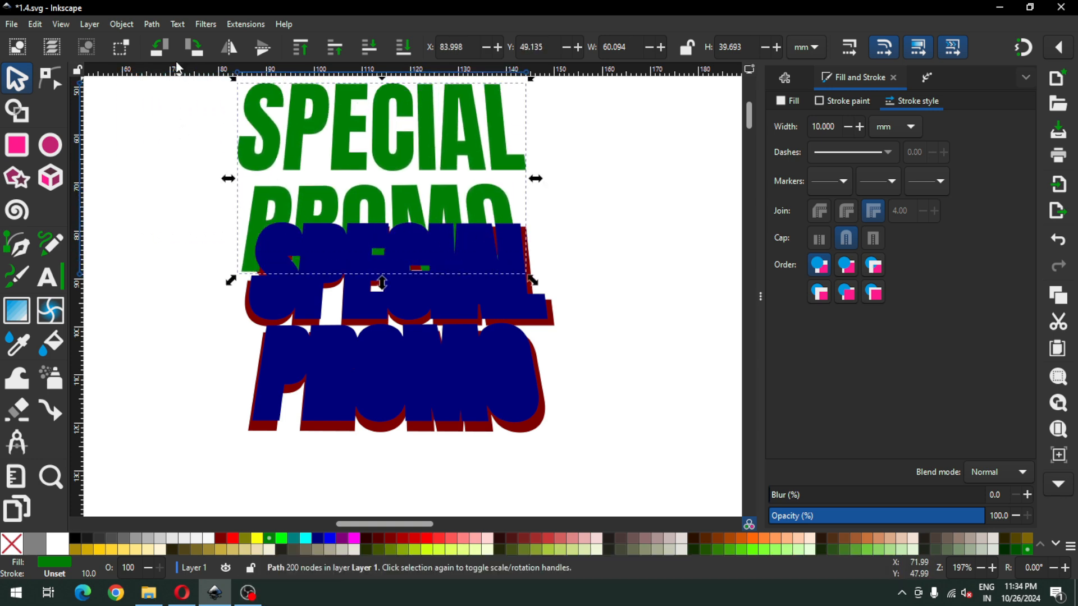
{"action": "left_click", "coordinate": [122, 24]}
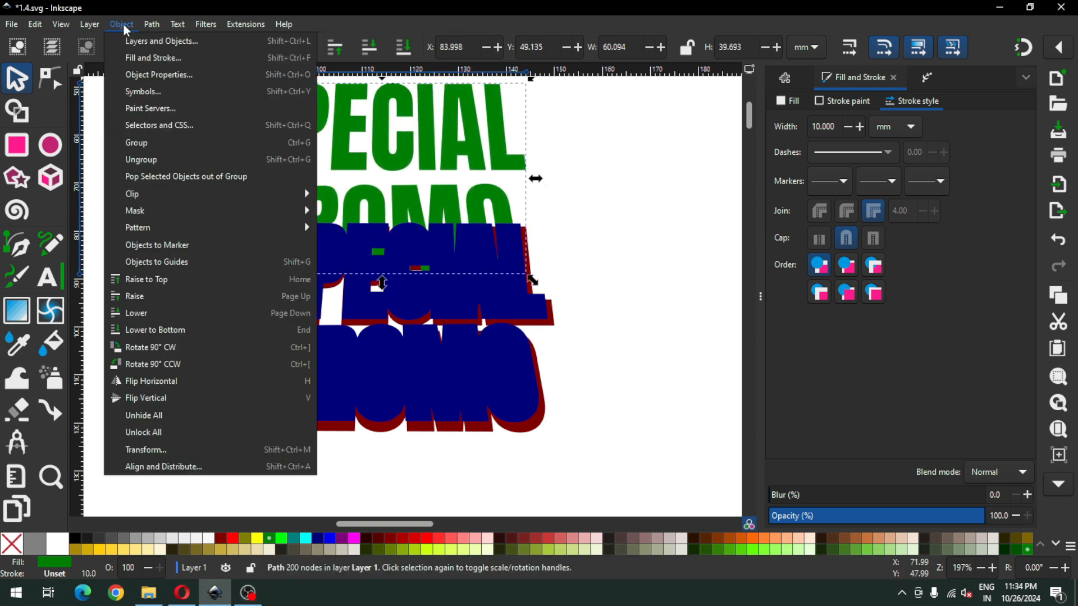
{"action": "left_click", "coordinate": [166, 279]}
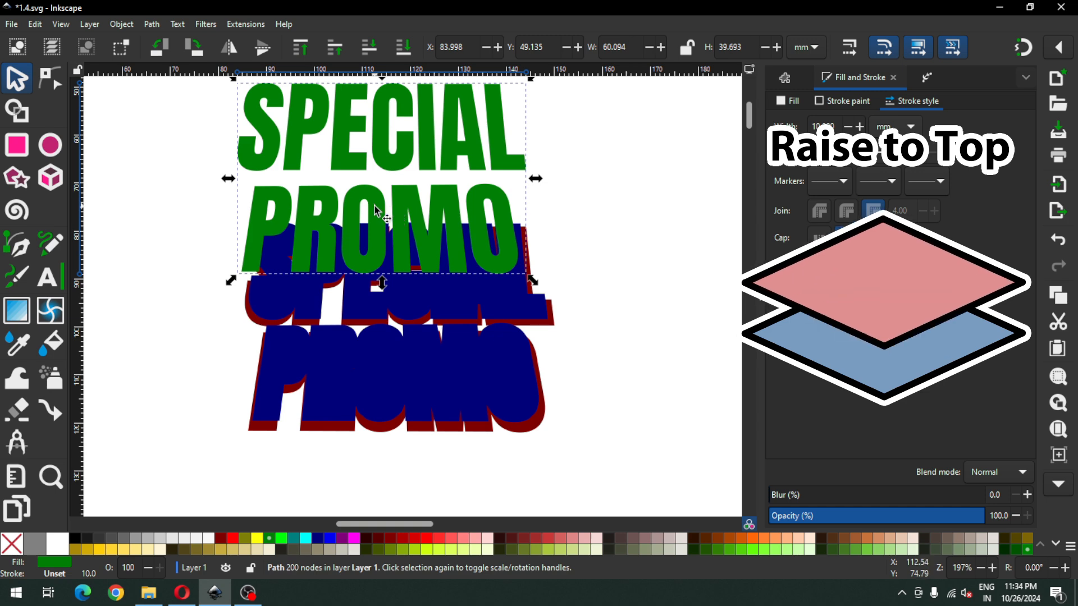
Step: Move the green text about 3 mm right and 30 mm down so it sits on the navy text
{"action": "left_click_drag", "start_coordinate": [375, 221], "coordinate": [390, 351]}
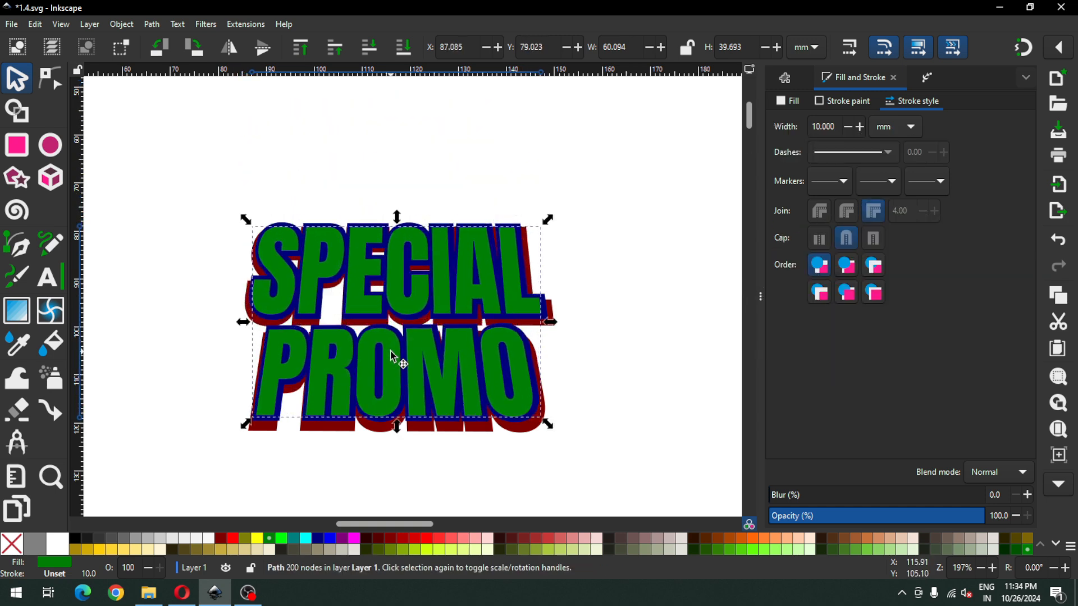
{"action": "key", "text": "z"}
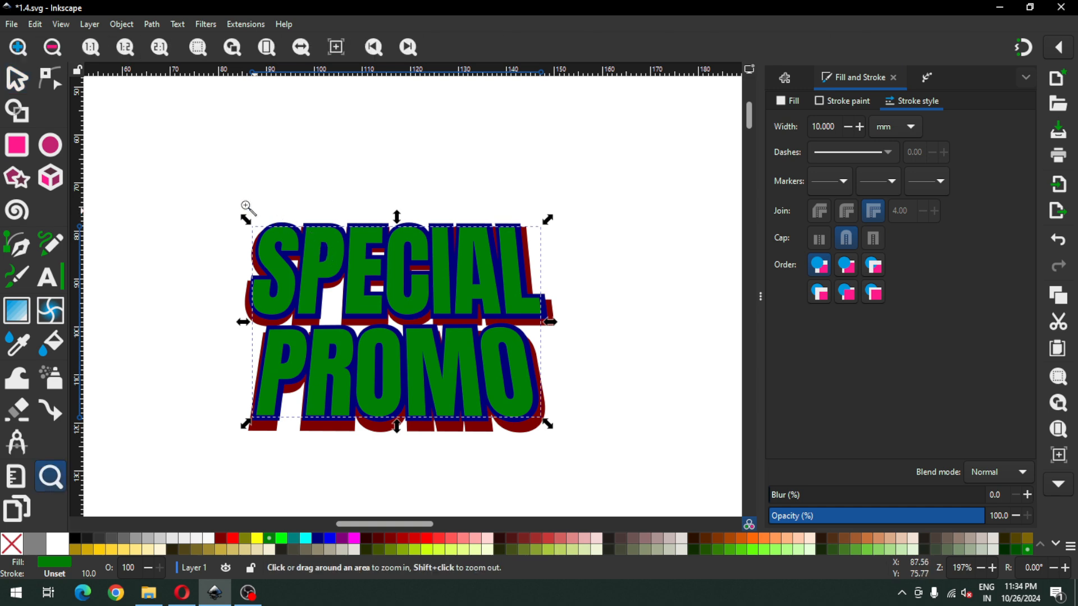
{"action": "left_click_drag", "start_coordinate": [222, 196], "coordinate": [600, 466]}
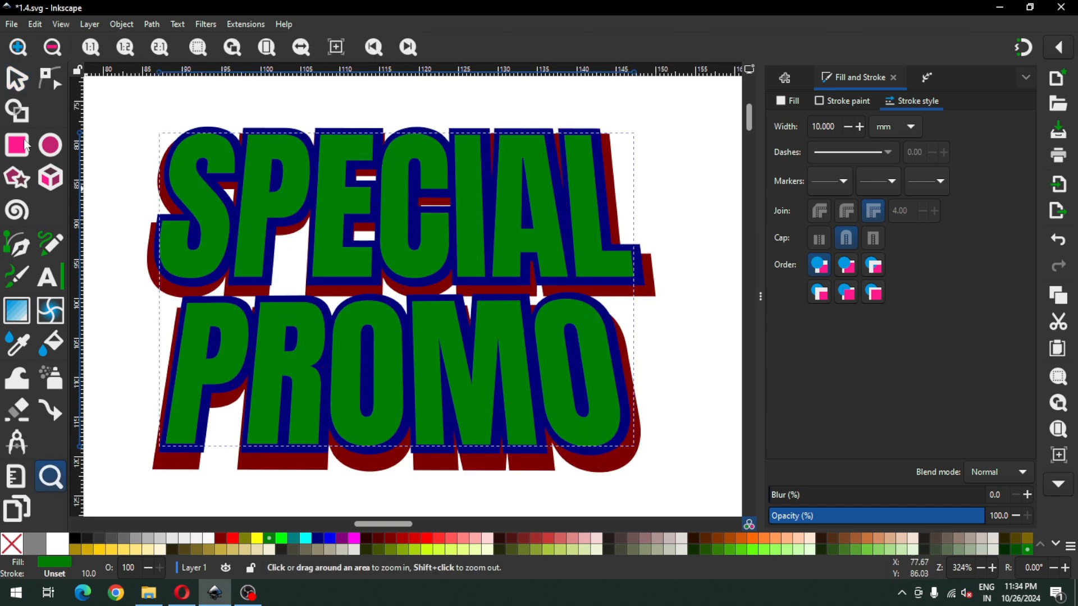
{"action": "key", "text": "s"}
{"action": "left_click", "coordinate": [210, 472]}
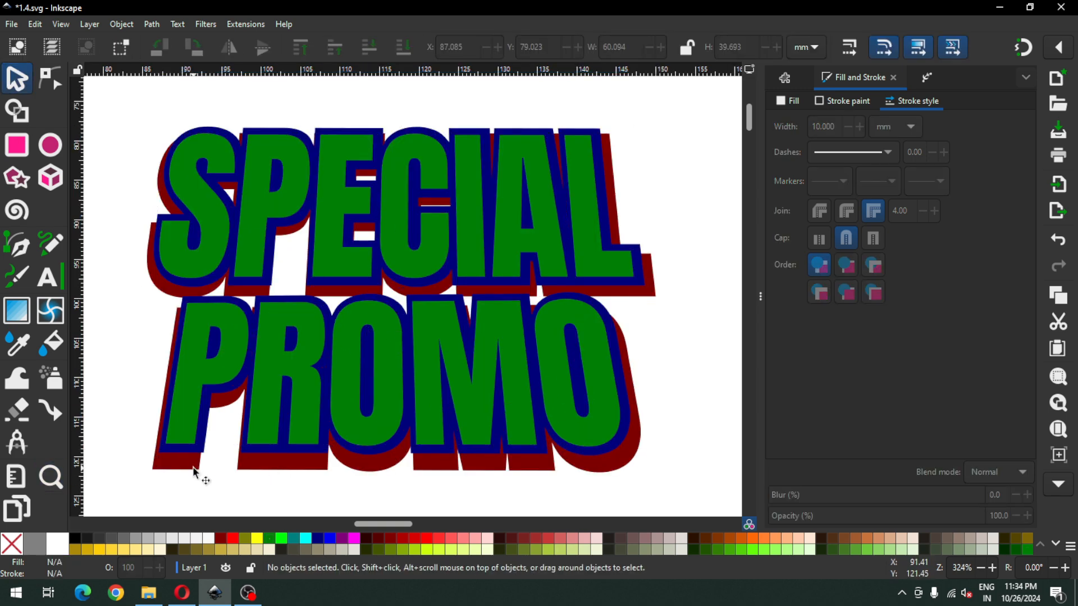
Step: Widen the rear dark-red text symmetrically about its centre to about 66.3 mm, keeping its height
{"action": "left_click", "coordinate": [191, 465]}
{"action": "left_click_drag", "start_coordinate": [664, 301], "coordinate": [673, 301]}
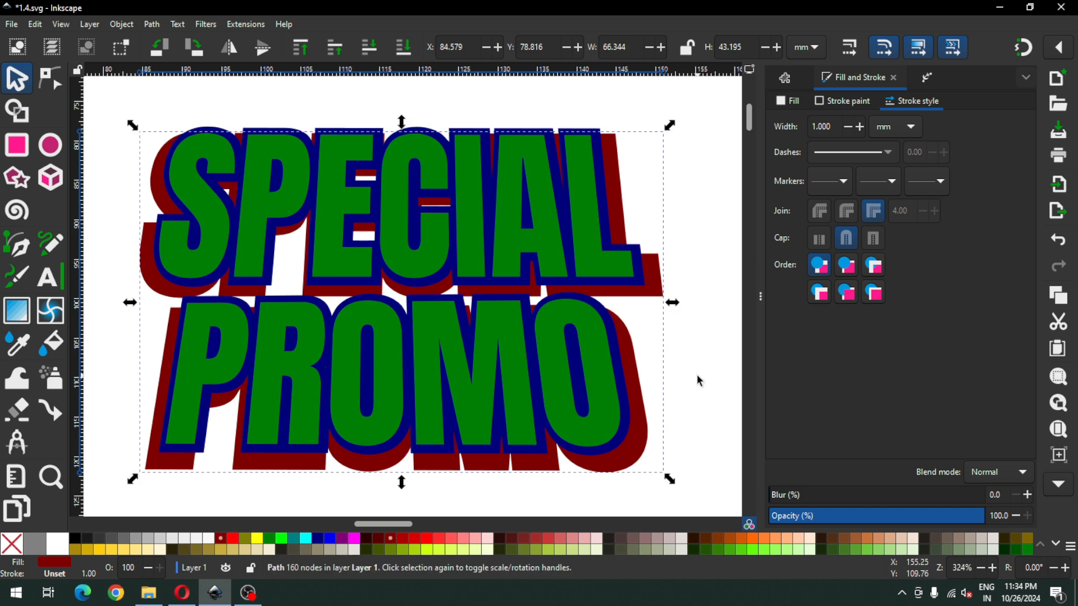
{"action": "left_click", "coordinate": [694, 373]}
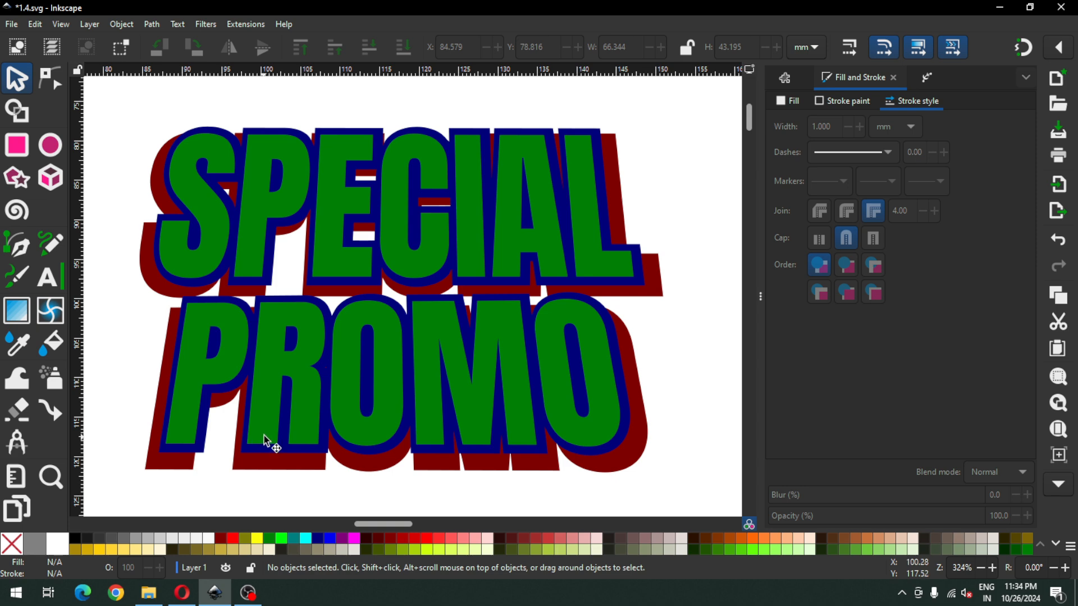
Step: Shrink the dark-red text slightly about its centre to about 65.5 mm wide and 42.6 mm high
{"action": "left_click", "coordinate": [203, 452]}
{"action": "left_click_drag", "start_coordinate": [670, 478], "coordinate": [666, 476]}
{"action": "key", "text": "Escape"}
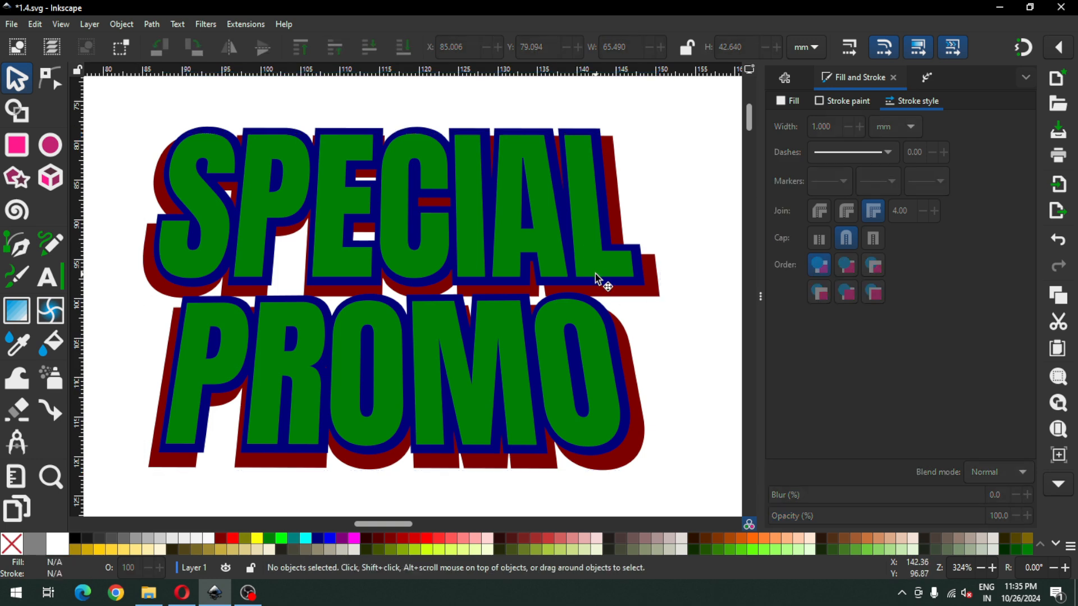
Step: Move the green text straight up about 35 mm, off most of the navy text
{"action": "key", "text": "minus"}
{"action": "left_click", "coordinate": [549, 397]}
{"action": "left_click_drag", "start_coordinate": [549, 397], "coordinate": [522, 191]}
{"action": "key", "text": "Escape"}
Step: Duplicate the dark-red text and place the copy about 52 mm right and 37 mm down, beside the layered text
{"action": "right_click", "coordinate": [246, 417]}
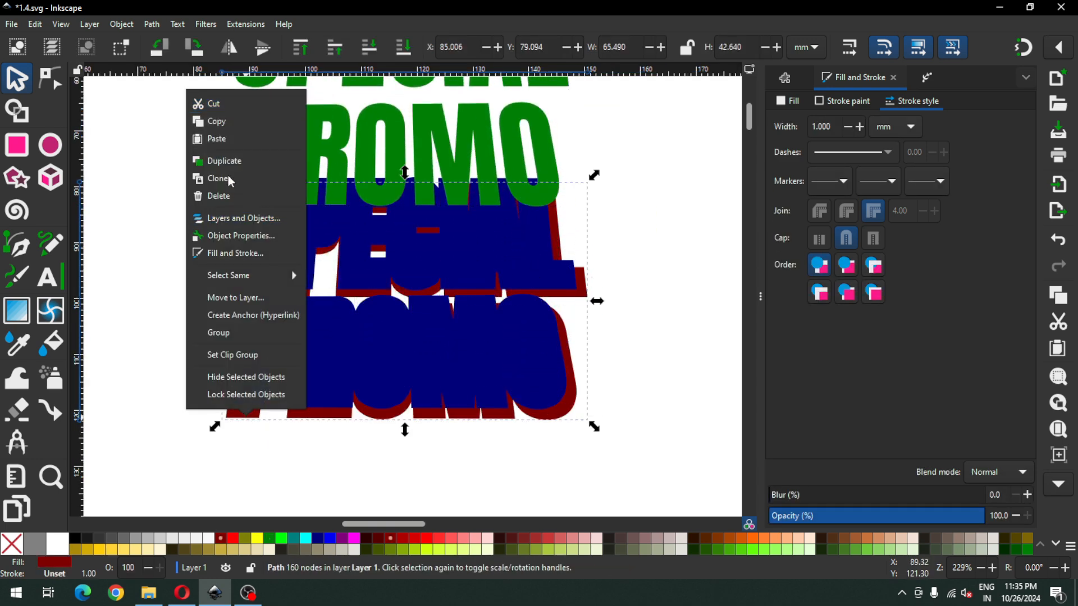
{"action": "left_click", "coordinate": [232, 162]}
{"action": "left_click_drag", "start_coordinate": [265, 214], "coordinate": [557, 418]}
Step: Extrude between the navy text and the dark-red text behind it using Extrude Between Two Paths in Follow curves mode, with live preview on
{"action": "left_click", "coordinate": [344, 390]}
{"action": "left_click", "coordinate": [254, 416], "text": "shift"}
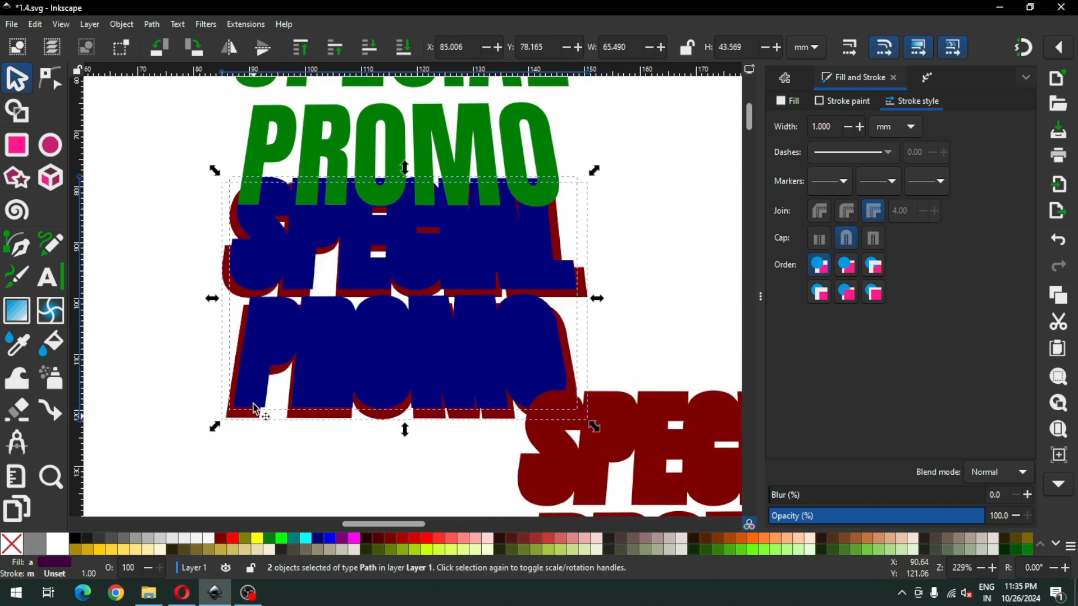
{"action": "left_click", "coordinate": [247, 24]}
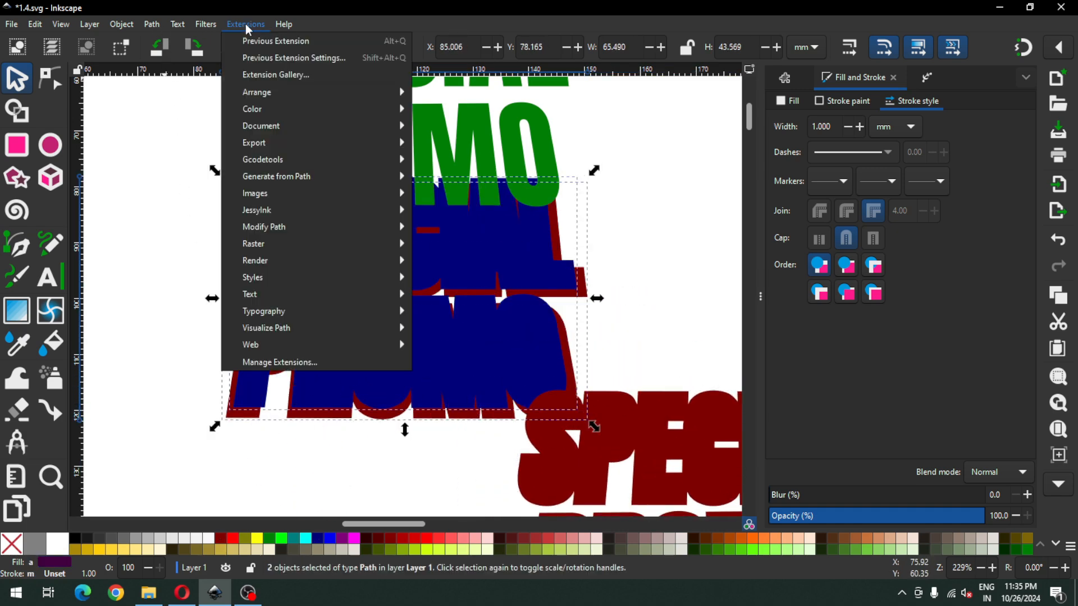
{"action": "mouse_move", "coordinate": [267, 177]}
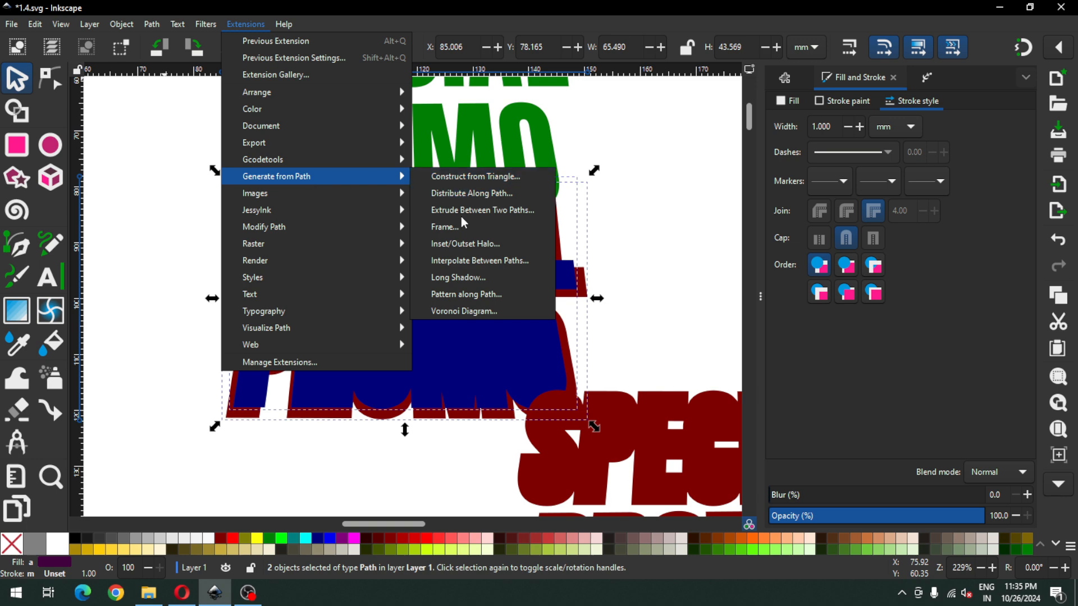
{"action": "left_click", "coordinate": [510, 212]}
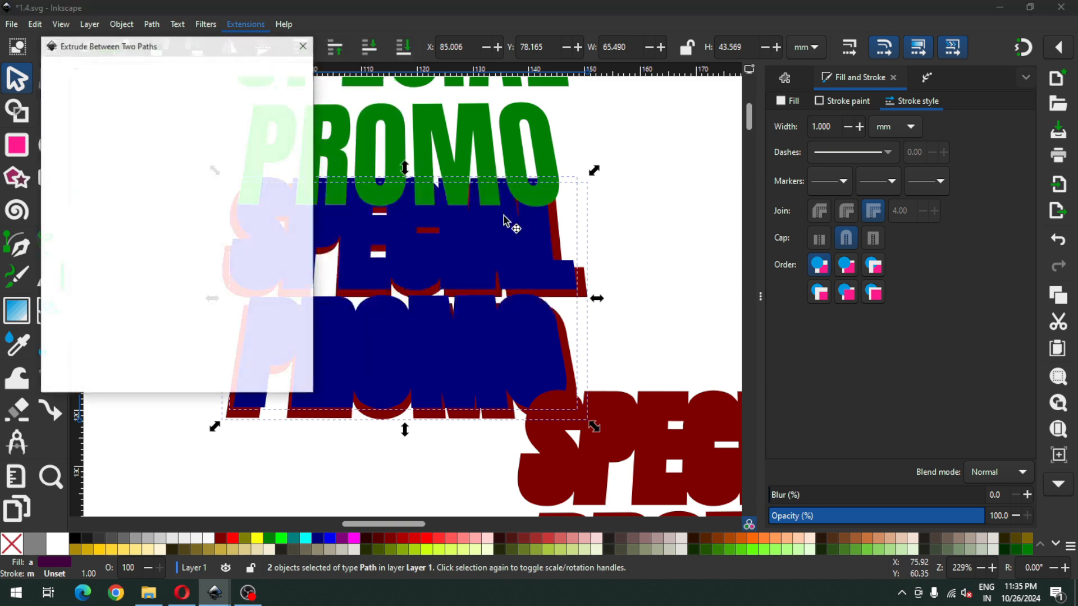
{"action": "left_click_drag", "start_coordinate": [208, 51], "coordinate": [607, 67]}
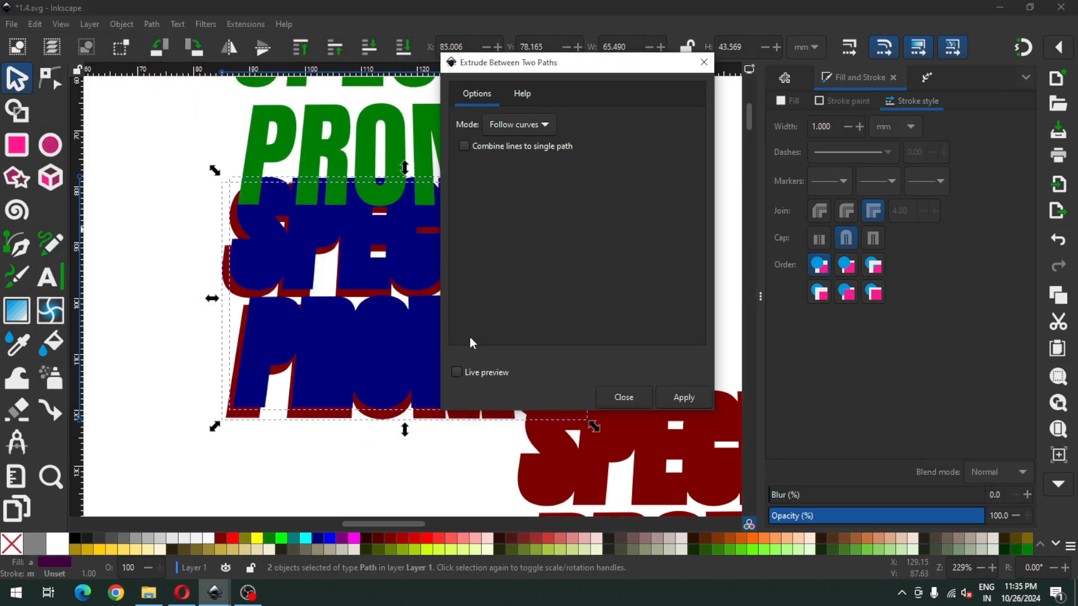
{"action": "left_click", "coordinate": [459, 372]}
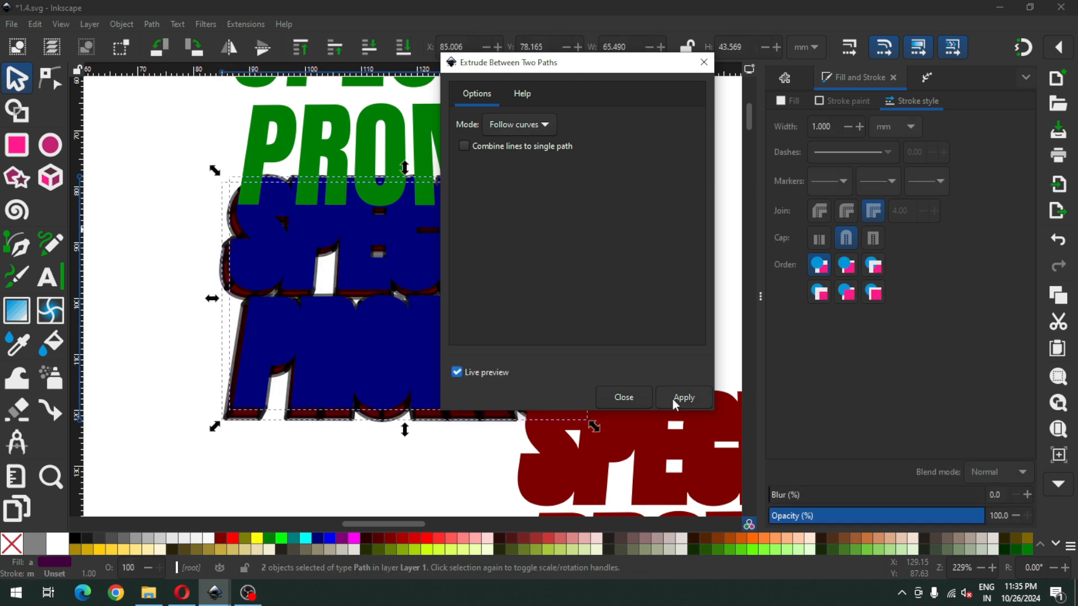
{"action": "left_click", "coordinate": [623, 397]}
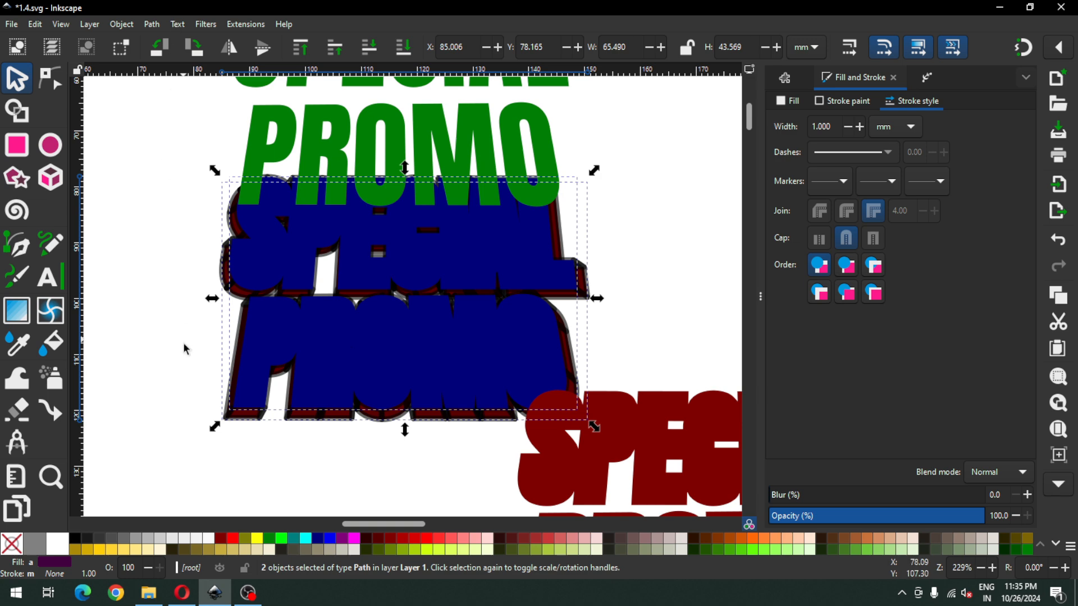
Step: Remove the stroke from the extruded group and fill it with flat green (008000)
{"action": "left_click", "coordinate": [184, 368]}
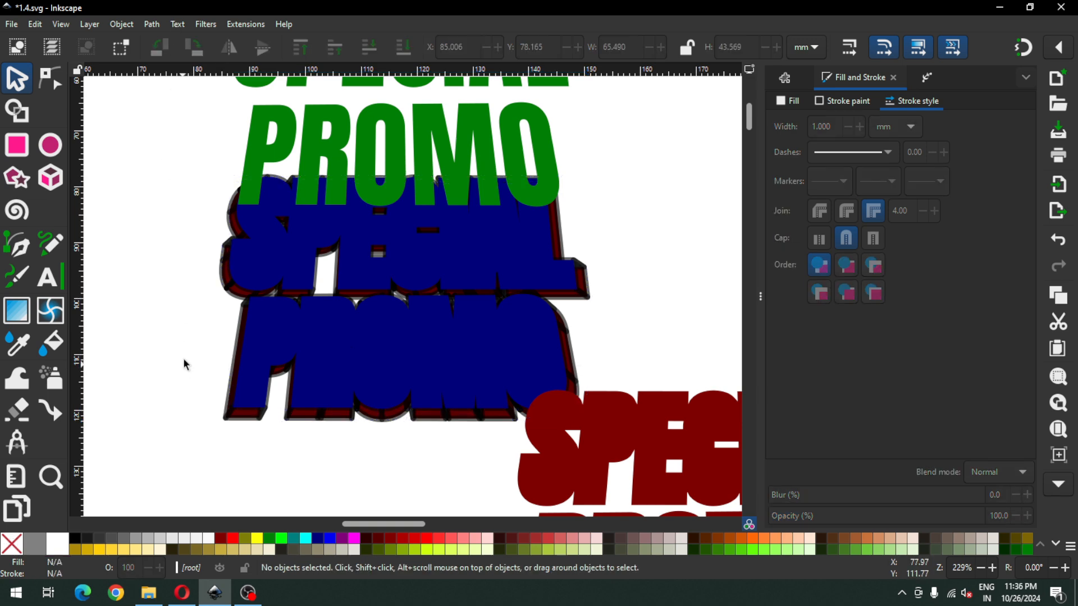
{"action": "left_click", "coordinate": [224, 422]}
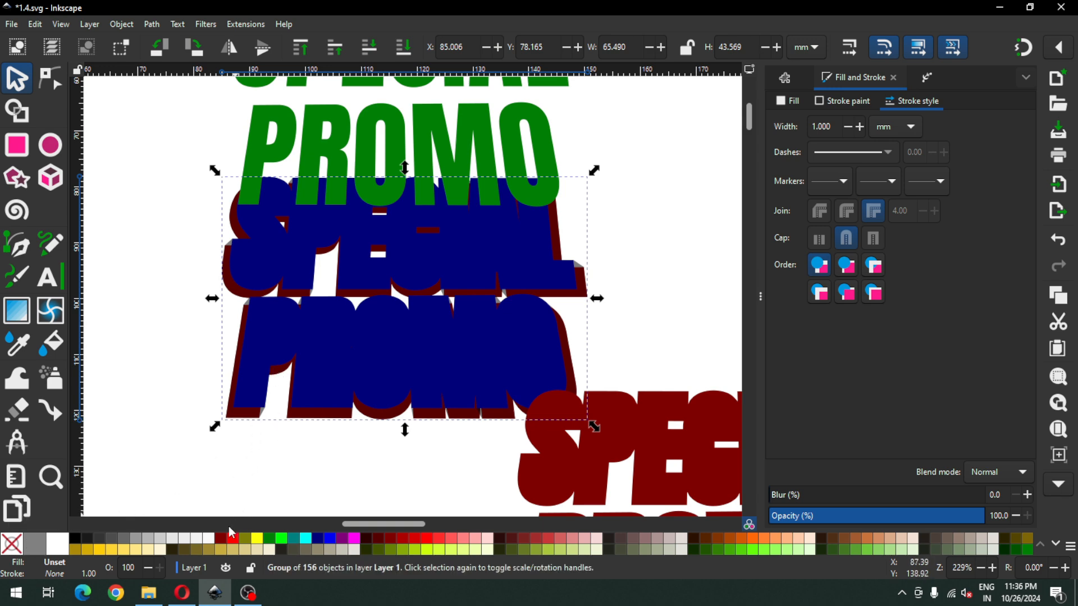
{"action": "left_click", "coordinate": [793, 101]}
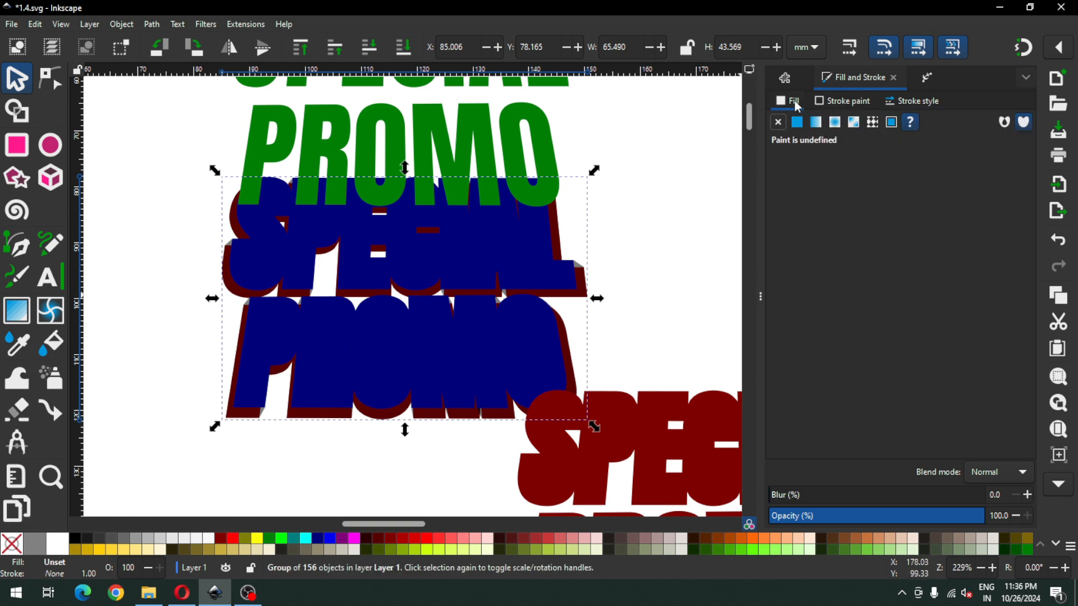
{"action": "left_click", "coordinate": [797, 122]}
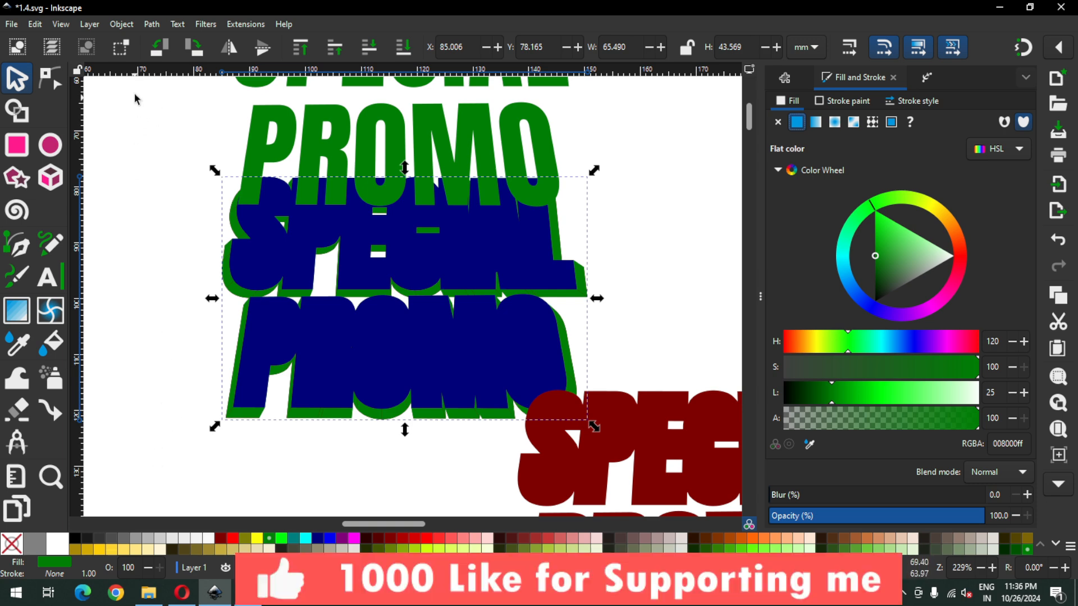
Step: Ungroup the green extrusion pieces and merge them into one path with Union
{"action": "left_click", "coordinate": [123, 23]}
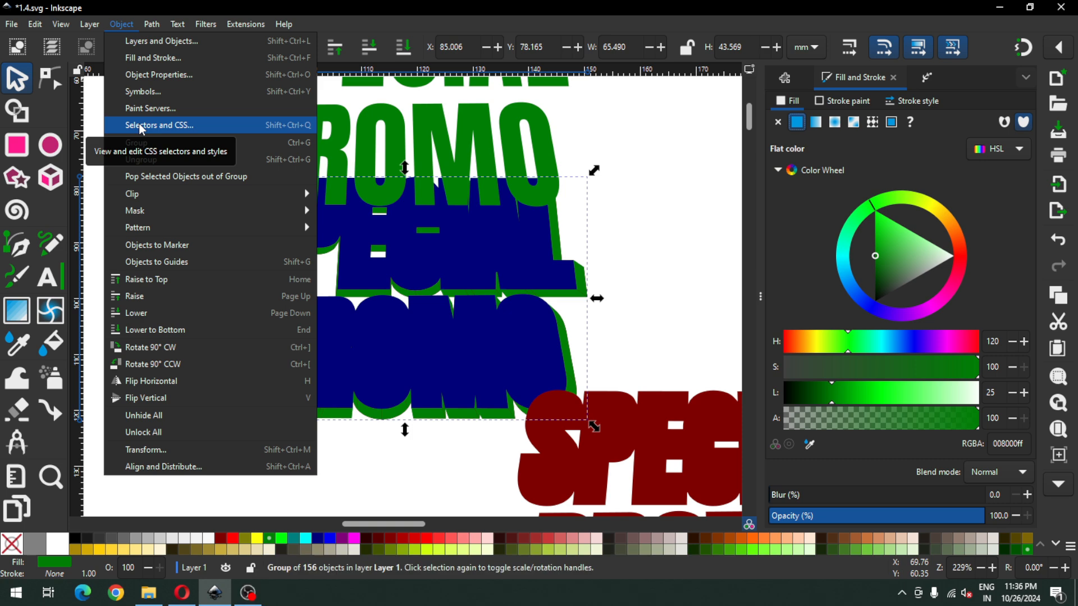
{"action": "mouse_move", "coordinate": [152, 26]}
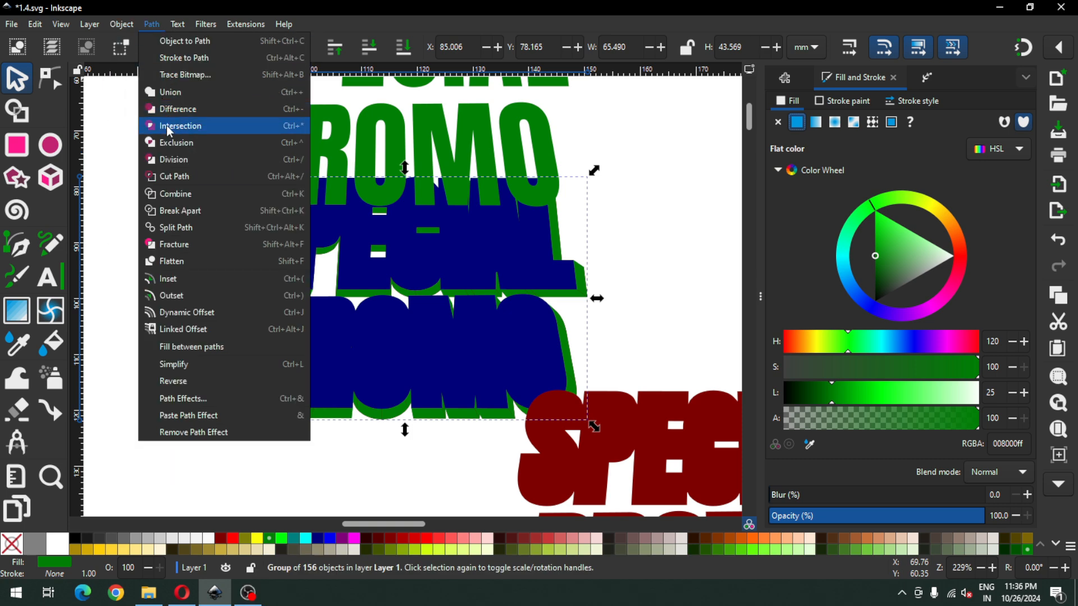
{"action": "left_click", "coordinate": [154, 158]}
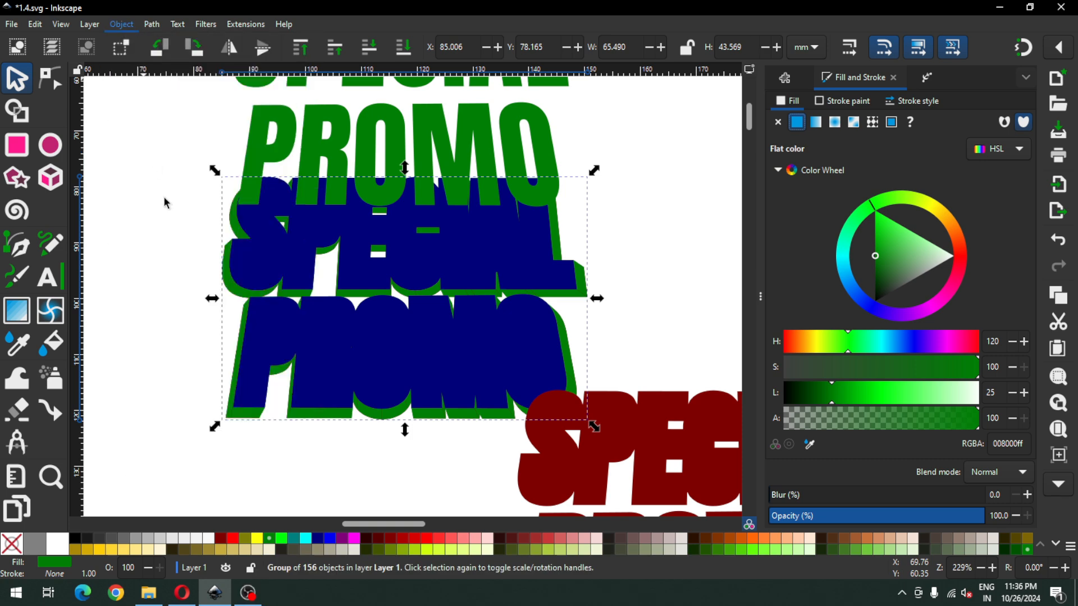
{"action": "left_click", "coordinate": [122, 25]}
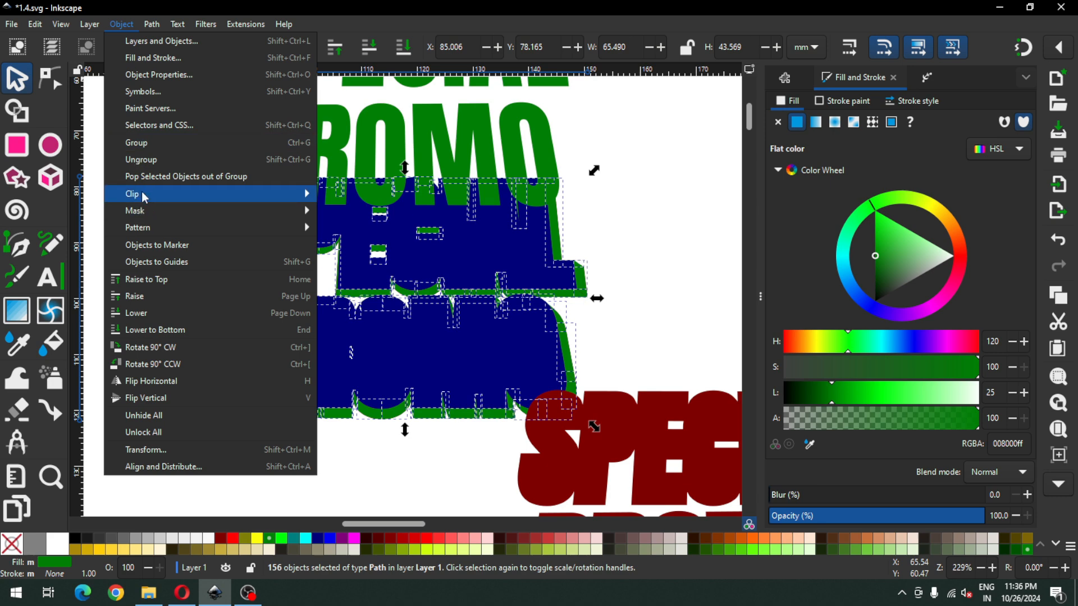
{"action": "left_click", "coordinate": [141, 159]}
{"action": "left_click", "coordinate": [152, 25]}
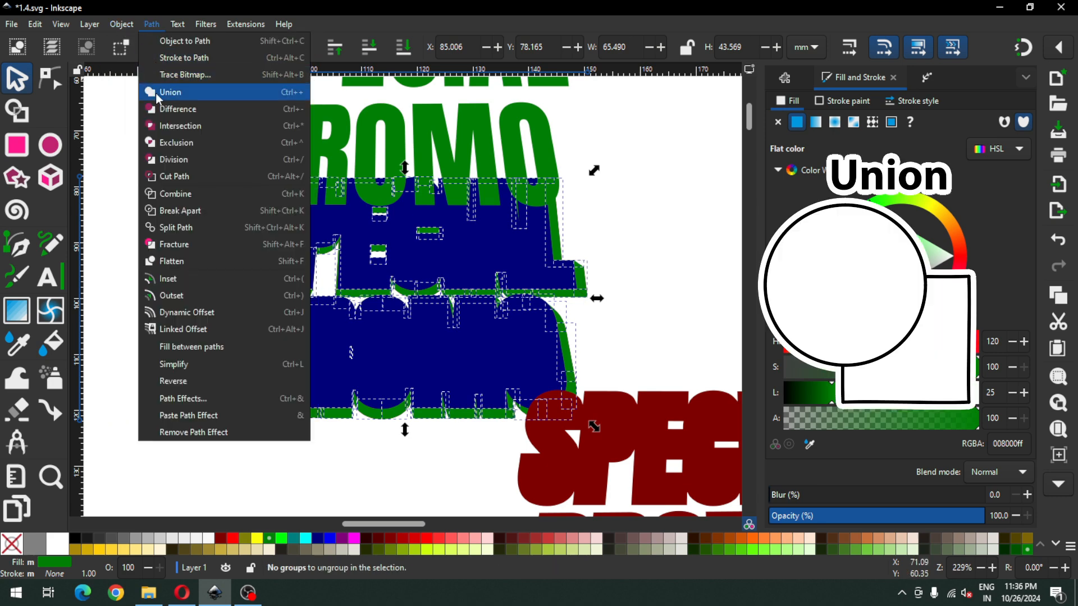
{"action": "left_click", "coordinate": [156, 93]}
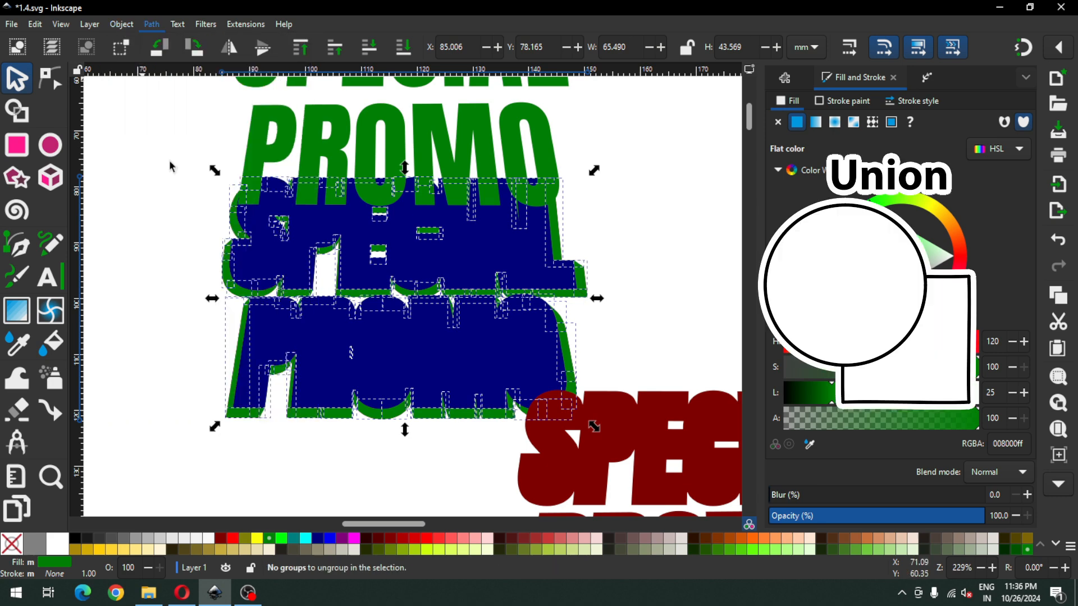
Step: Move the green lettering down about 35 mm back onto the navy text
{"action": "left_click", "coordinate": [261, 454]}
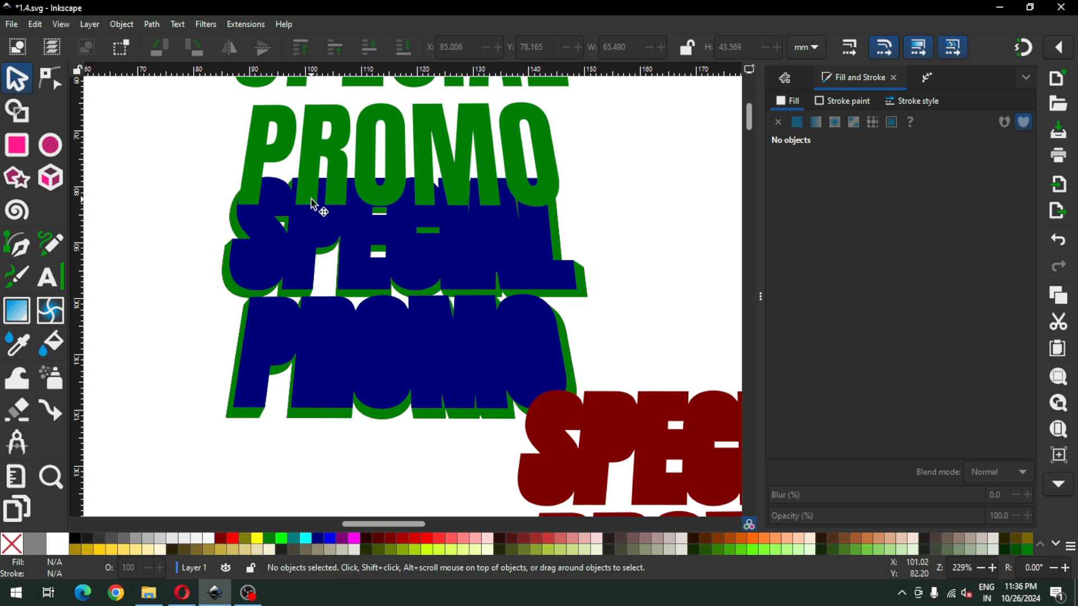
{"action": "left_click_drag", "start_coordinate": [313, 180], "coordinate": [314, 374]}
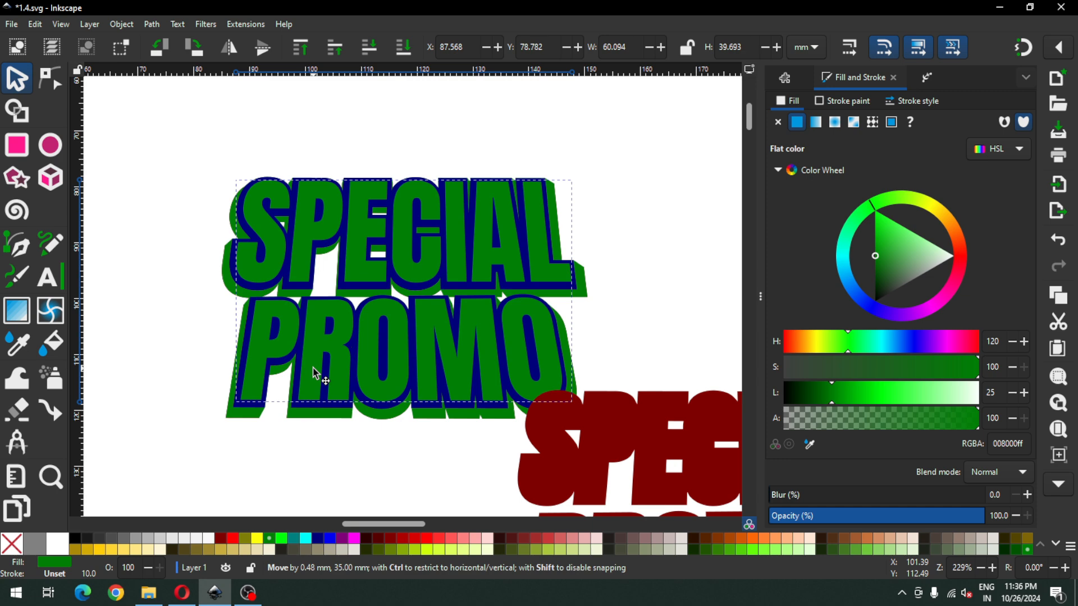
Step: Duplicate the green lettering, shift the copy up about 1.4 mm and fill it with olive (808000)
{"action": "left_click_drag", "start_coordinate": [314, 373], "coordinate": [316, 362]}
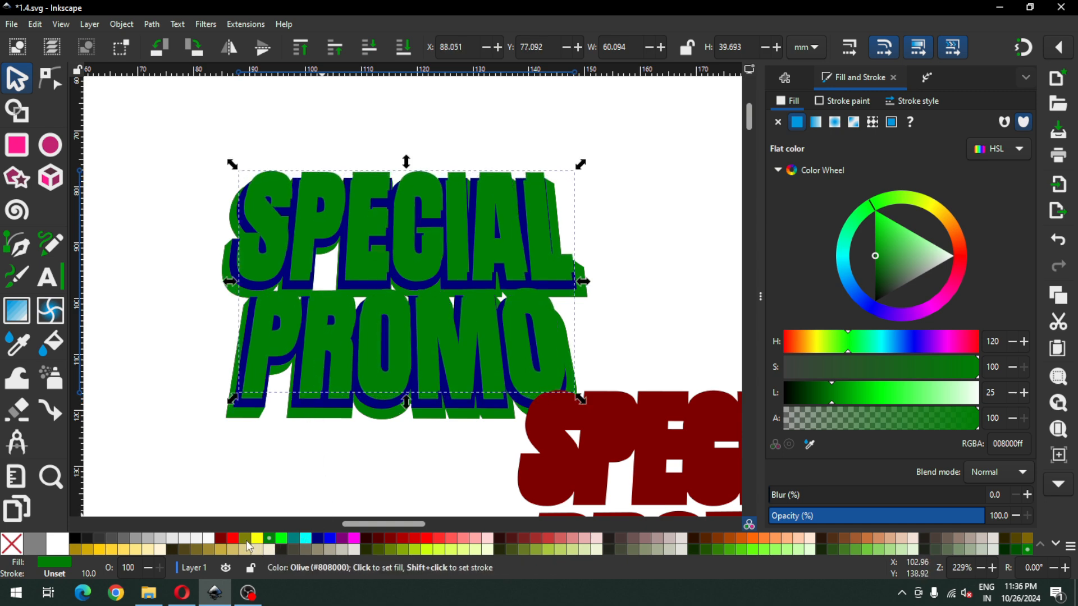
{"action": "left_click", "coordinate": [246, 546]}
Step: Widen the olive lettering symmetrically about its centre to about 62.4 mm, keeping its height
{"action": "key", "text": "z"}
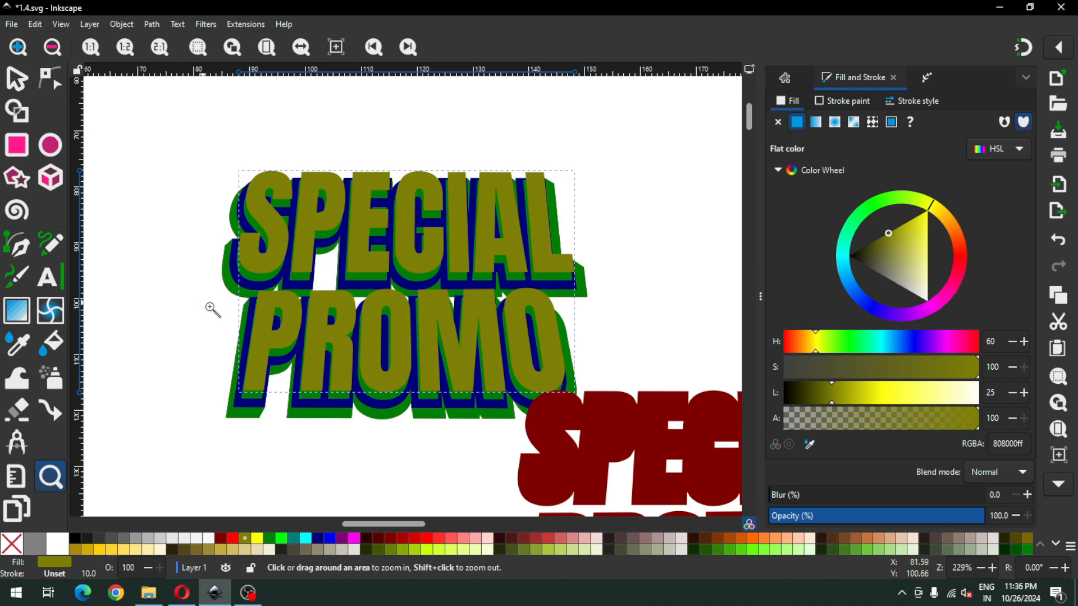
{"action": "left_click_drag", "start_coordinate": [203, 302], "coordinate": [589, 434]}
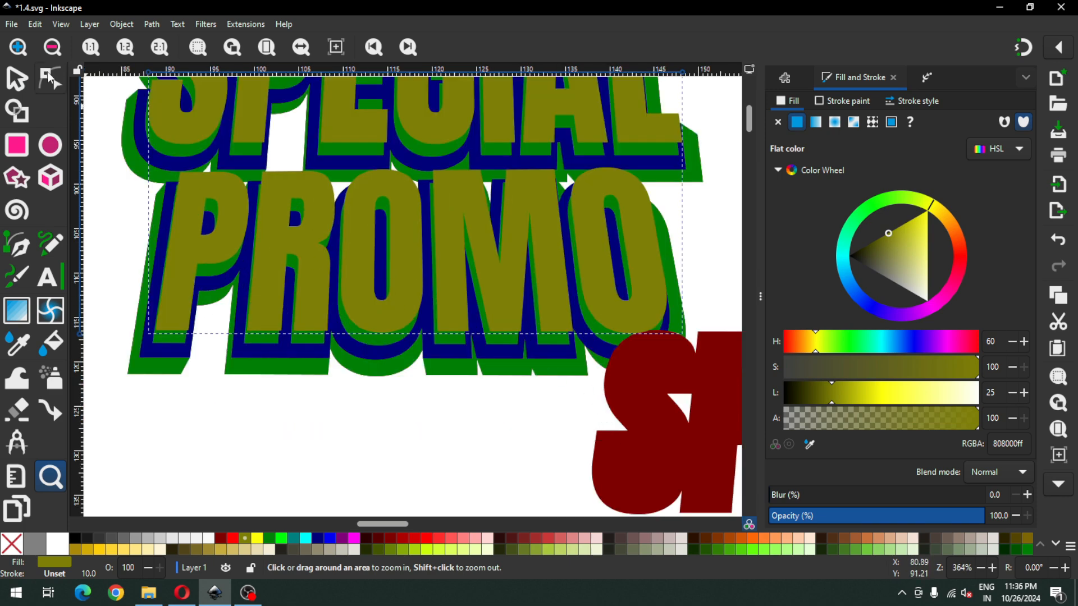
{"action": "left_click", "coordinate": [17, 78]}
{"action": "left_click", "coordinate": [198, 410]}
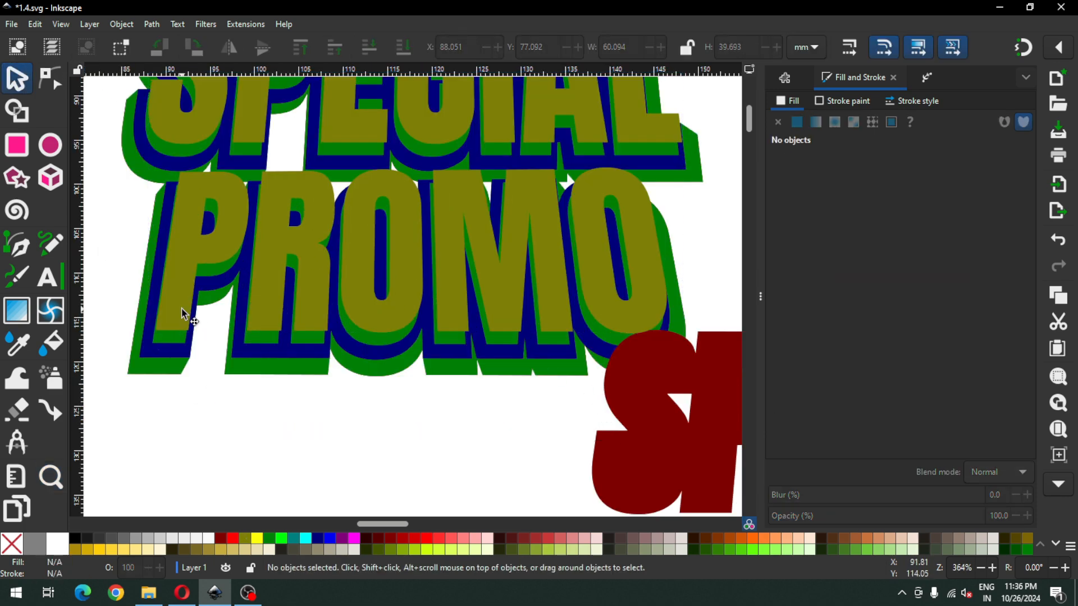
{"action": "left_click", "coordinate": [182, 313]}
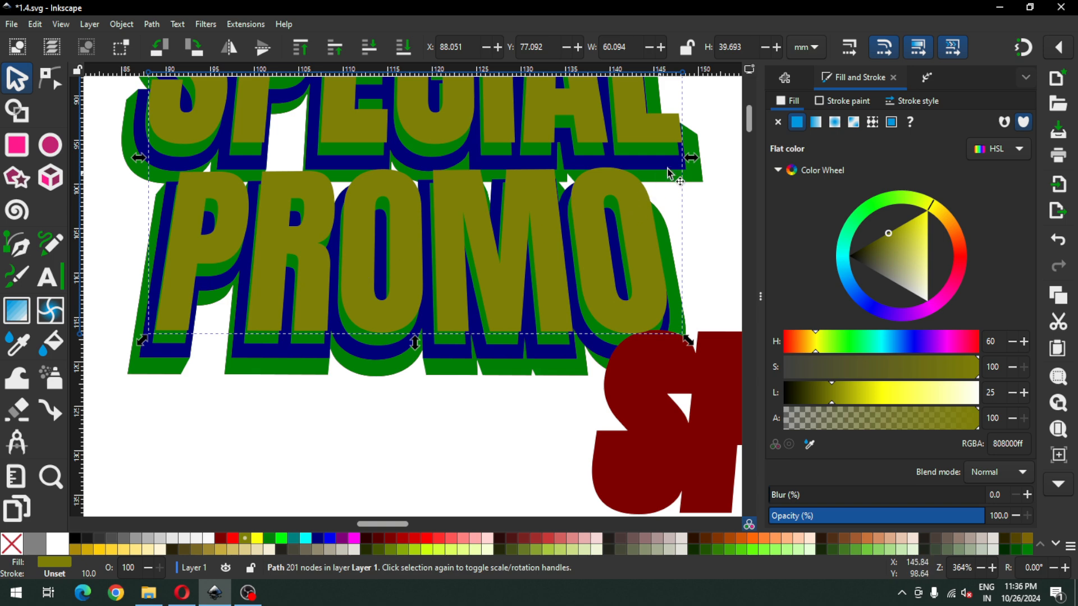
{"action": "left_click_drag", "start_coordinate": [696, 163], "coordinate": [704, 166]}
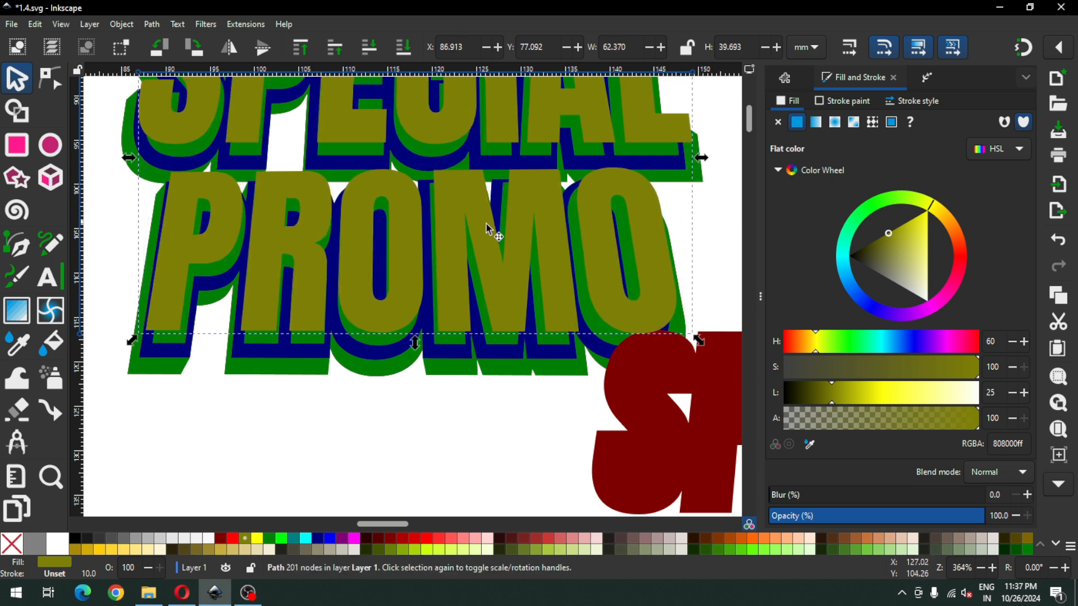
Step: Move the olive lettering together with the green lettering beneath it about 36 mm left and 31 mm down, away from the navy text
{"action": "left_click", "coordinate": [178, 351], "text": "shift"}
{"action": "key", "text": "minus"}
{"action": "key", "text": "minus"}
{"action": "key", "text": "minus"}
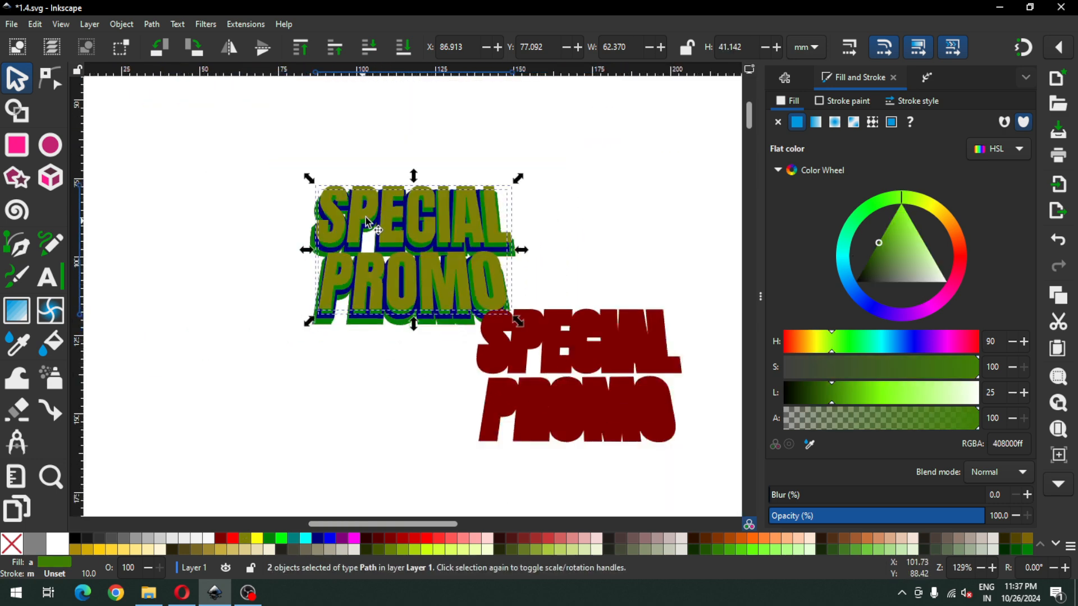
{"action": "left_click_drag", "start_coordinate": [371, 223], "coordinate": [255, 323]}
{"action": "key", "text": "z"}
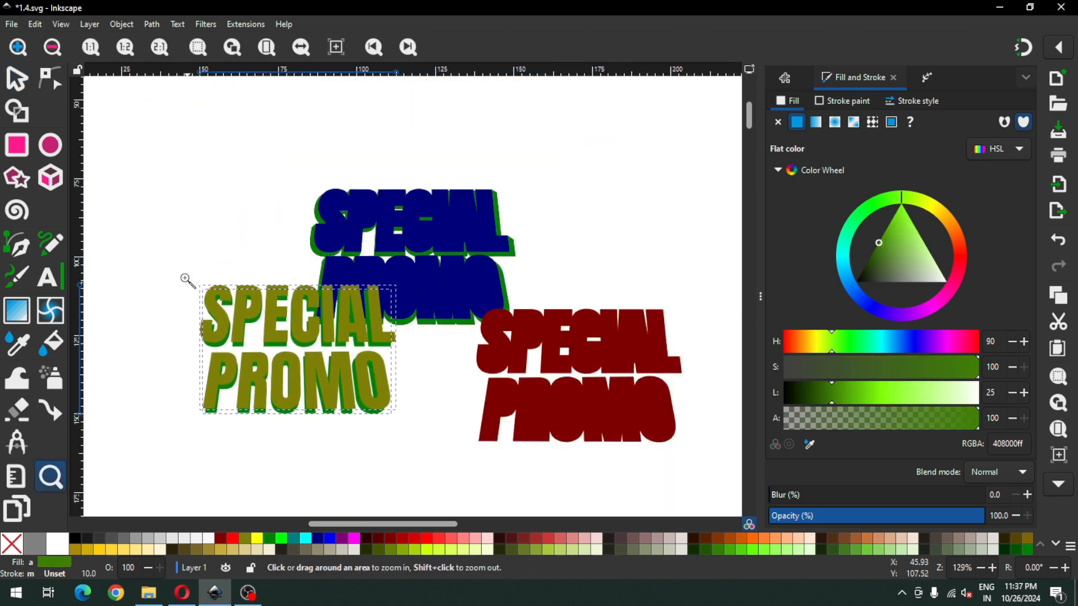
Step: Extrude between the olive lettering and the green lettering beneath it with Extrude Between Two Paths in Follow curves mode, with live preview enabled
{"action": "left_click_drag", "start_coordinate": [187, 281], "coordinate": [446, 449]}
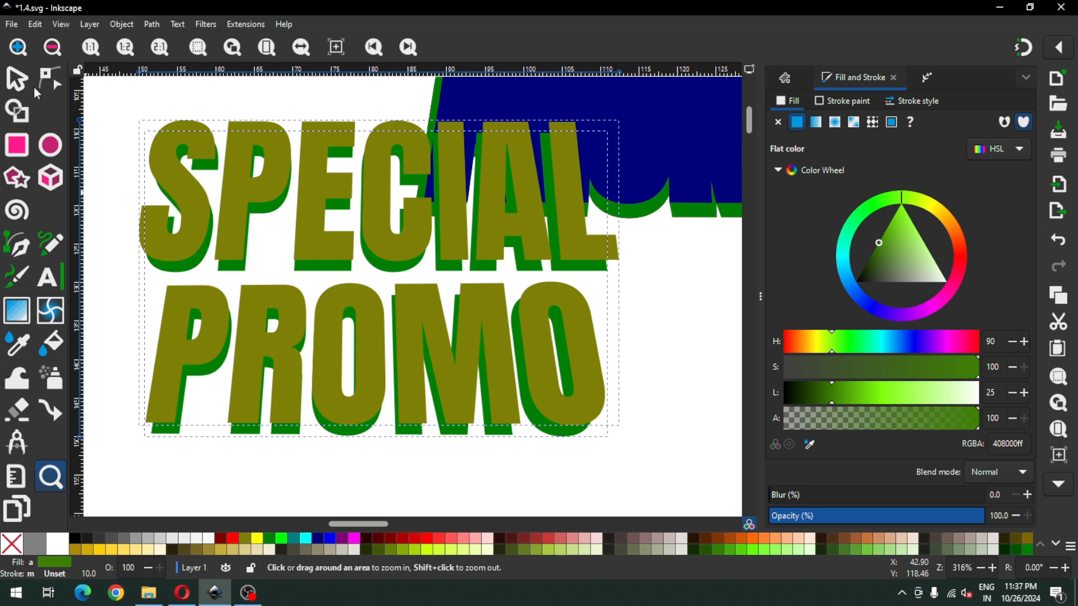
{"action": "left_click", "coordinate": [17, 80]}
{"action": "left_click", "coordinate": [245, 24]}
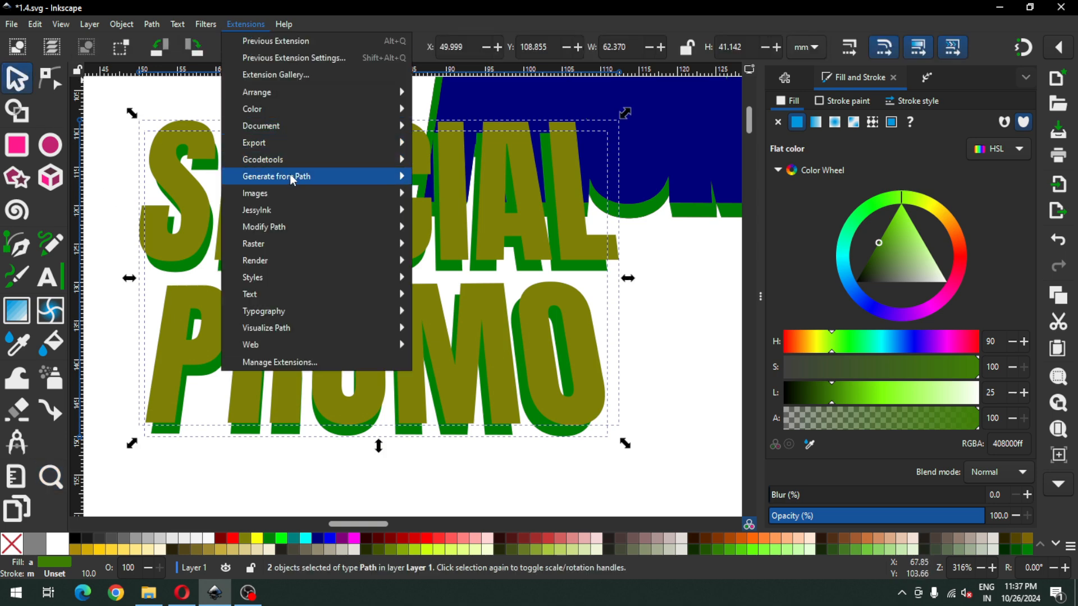
{"action": "mouse_move", "coordinate": [292, 178]}
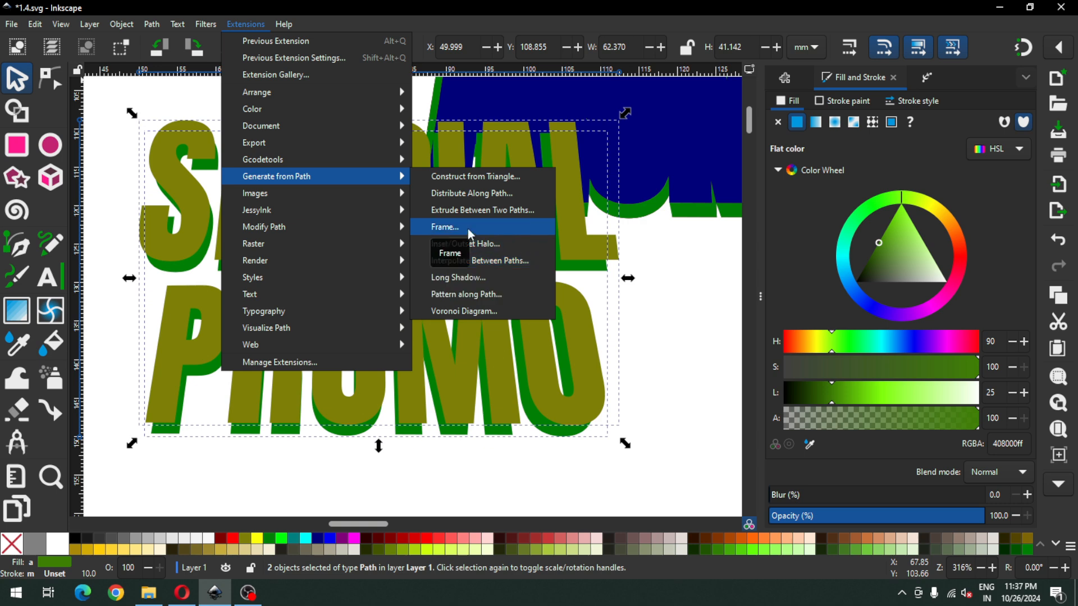
{"action": "left_click", "coordinate": [481, 209]}
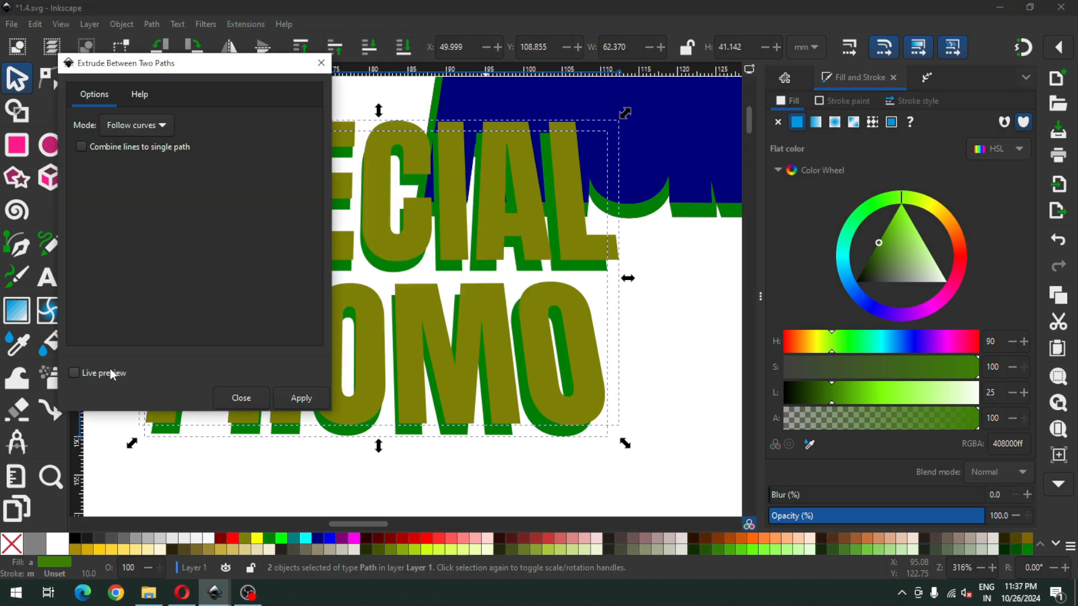
{"action": "left_click", "coordinate": [125, 363]}
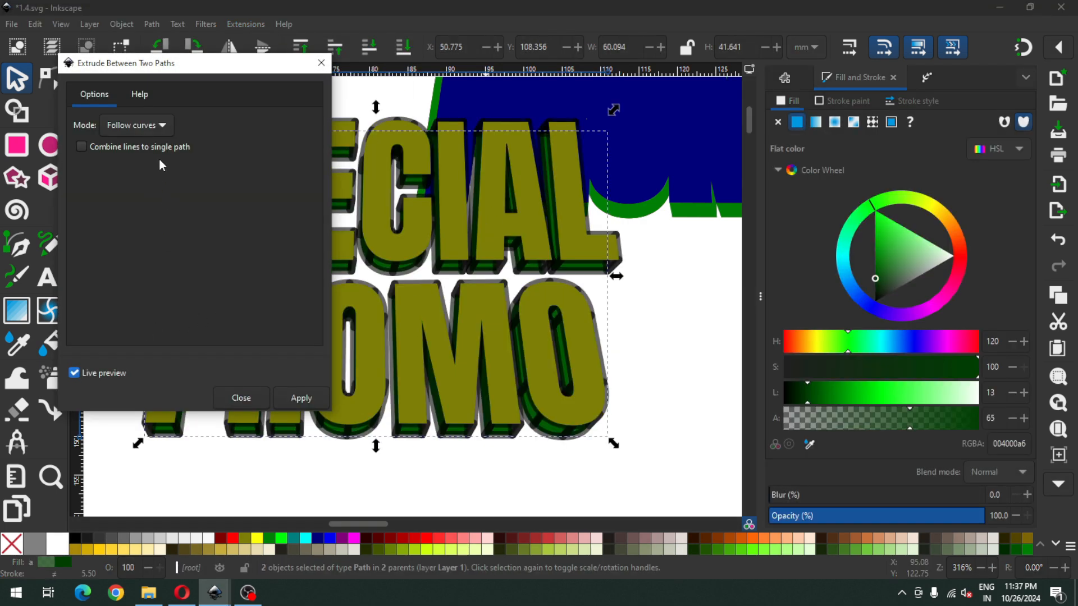
{"action": "left_click", "coordinate": [300, 396]}
{"action": "left_click", "coordinate": [216, 401]}
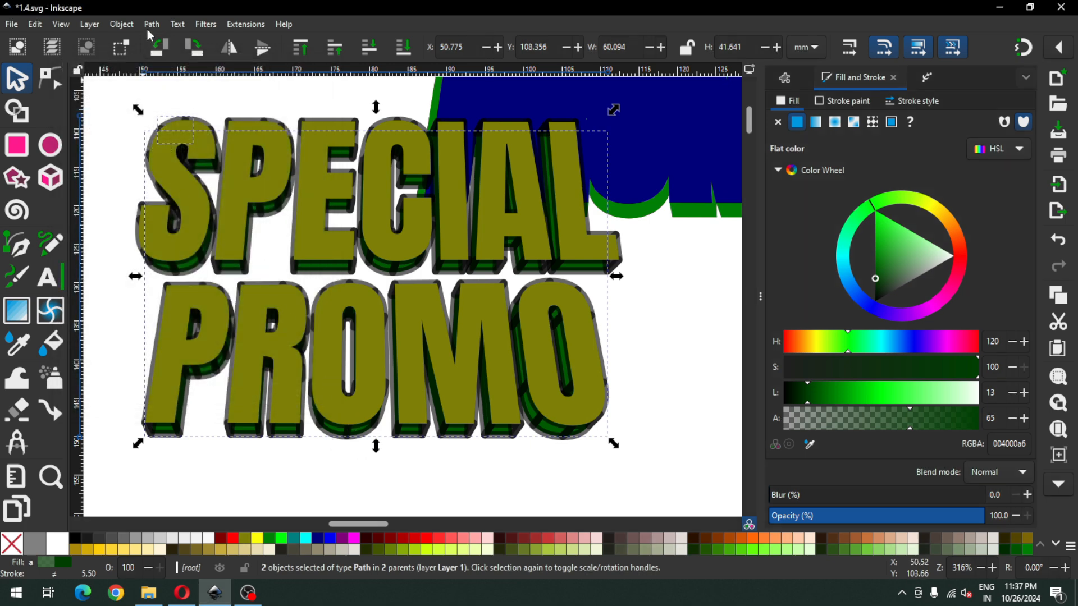
Step: Ungroup the extrusion between the olive and green lettering and remove the stroke from all its pieces
{"action": "left_click", "coordinate": [196, 423]}
{"action": "left_click", "coordinate": [181, 435]}
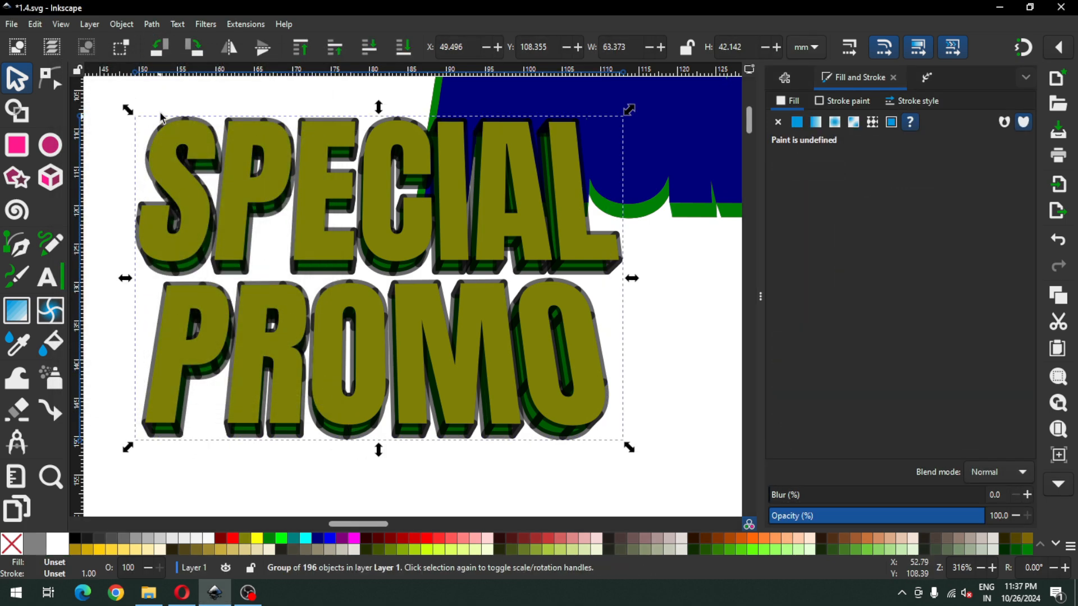
{"action": "left_click", "coordinate": [125, 26]}
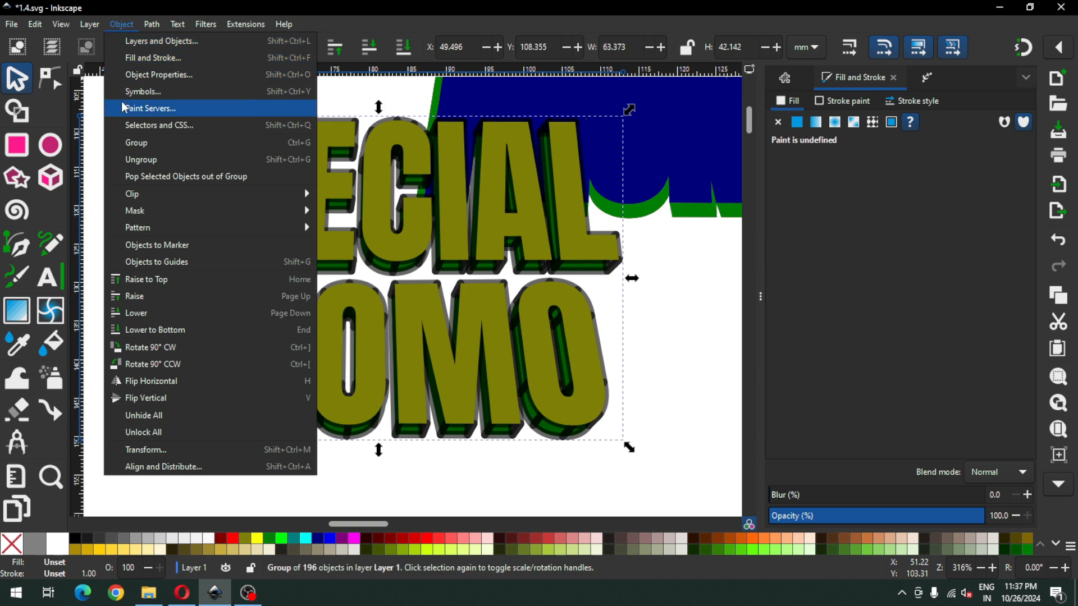
{"action": "left_click", "coordinate": [153, 159]}
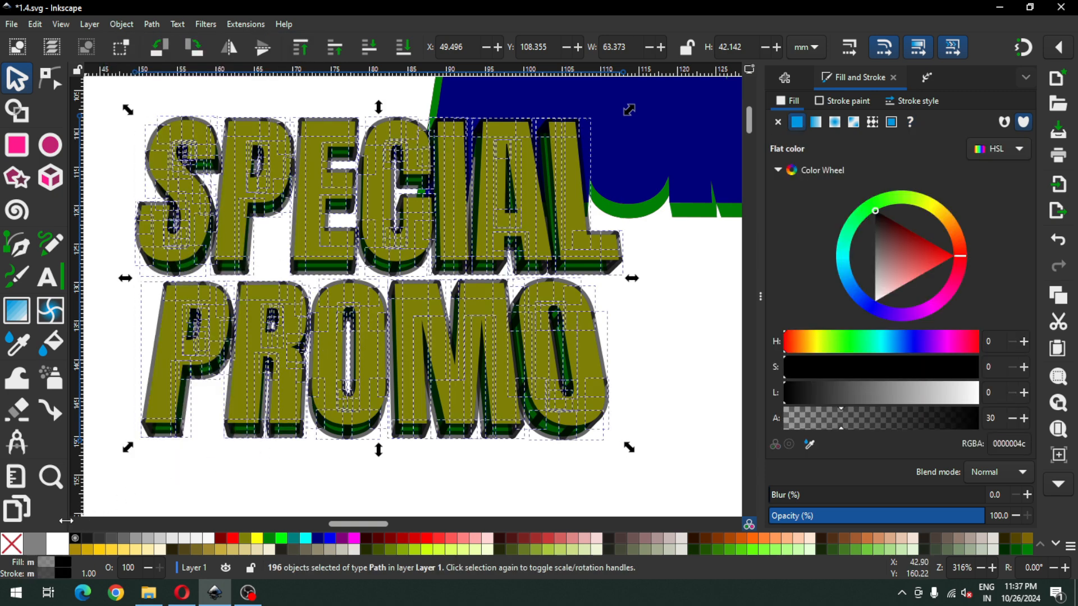
{"action": "left_click", "coordinate": [13, 552], "text": "shift"}
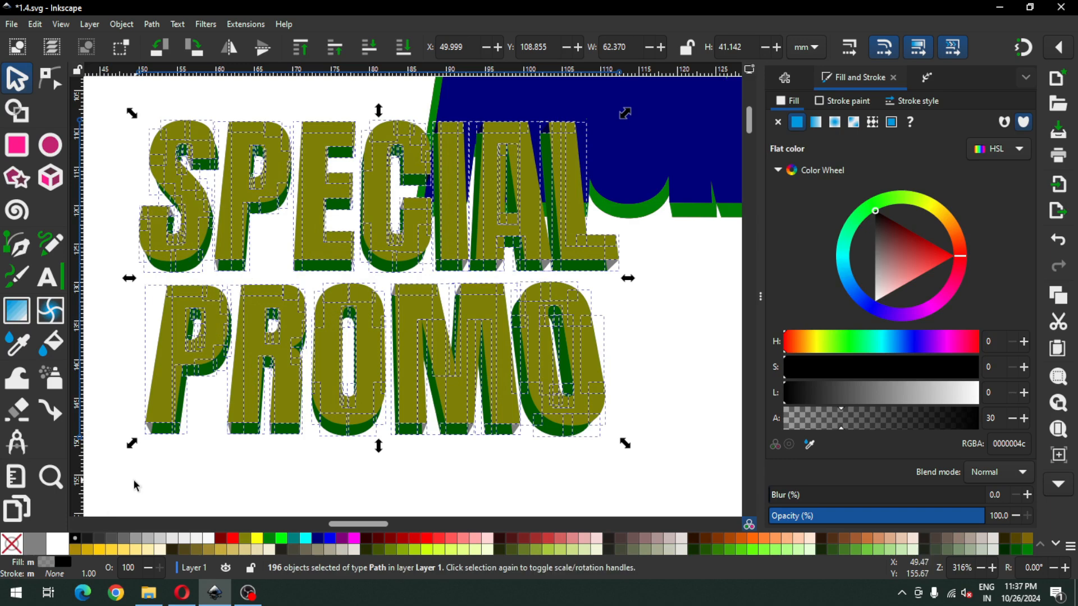
Step: Union the extrusion pieces into one path and raise its fill alpha to 100 for solid black
{"action": "left_click", "coordinate": [152, 24]}
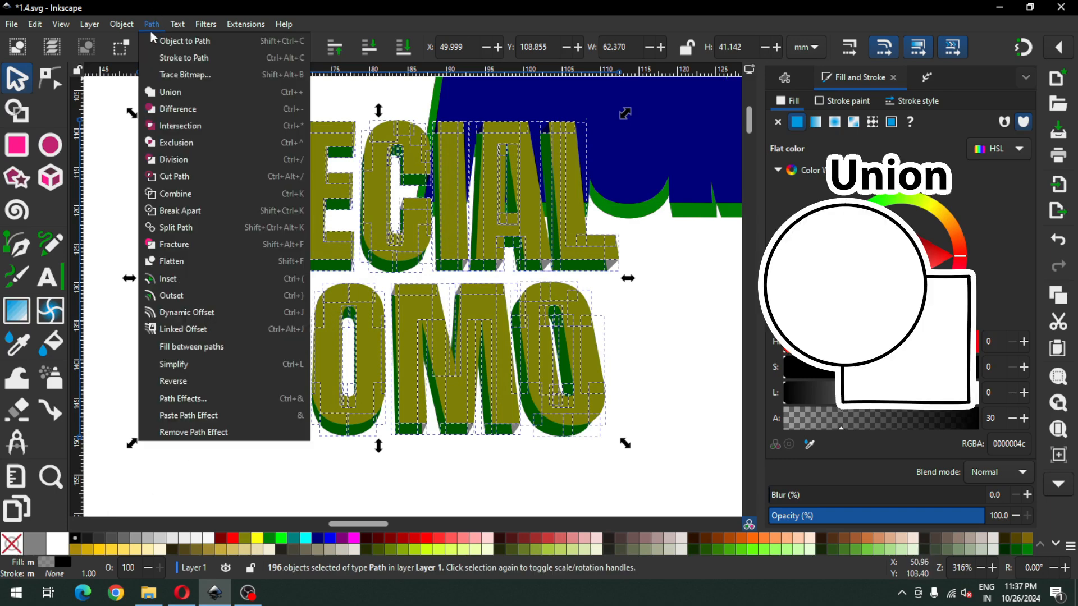
{"action": "left_click", "coordinate": [167, 92]}
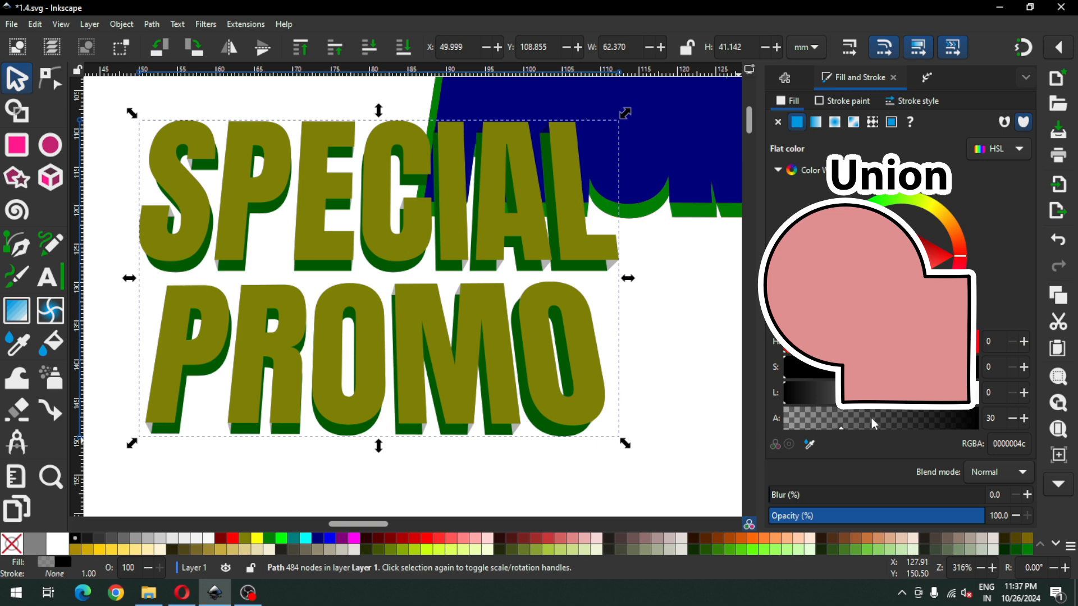
{"action": "left_click_drag", "start_coordinate": [873, 424], "coordinate": [1034, 427]}
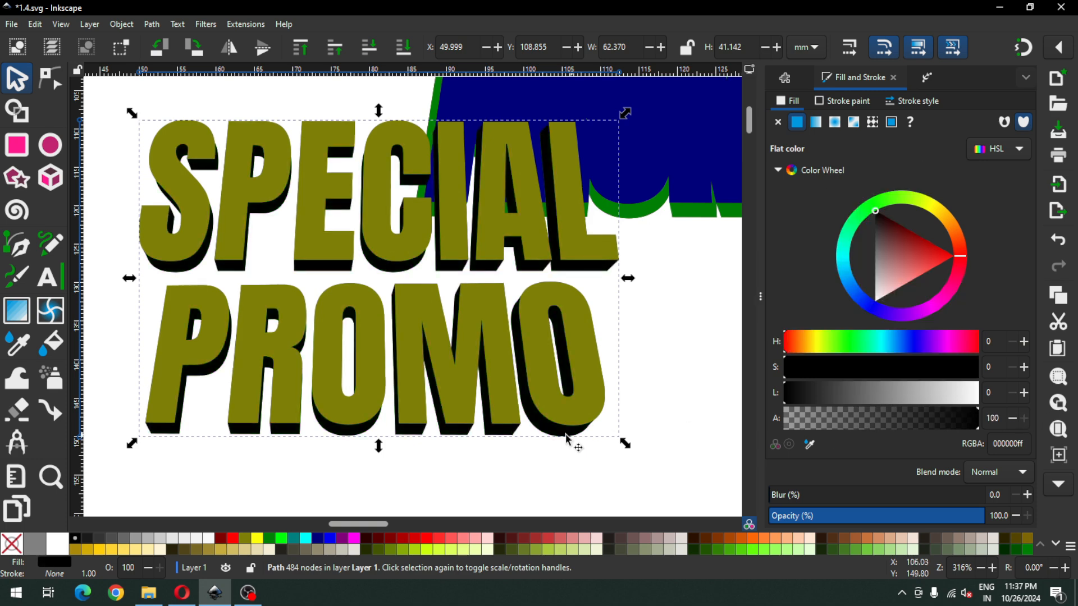
{"action": "left_click", "coordinate": [374, 467]}
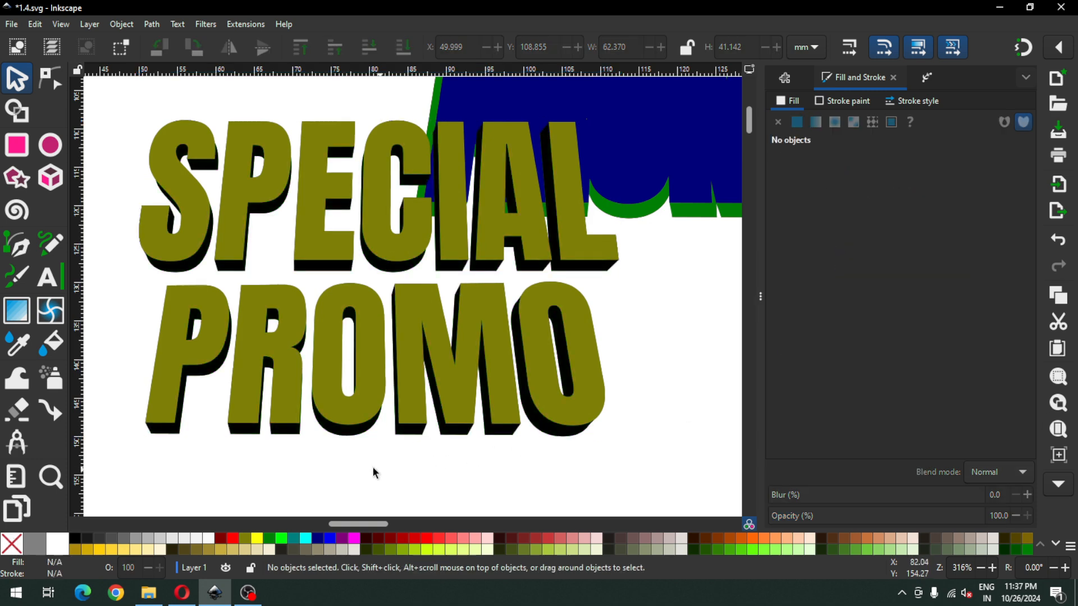
Step: Move the olive lettering with its black extrusion about 37 mm right and 33 mm up onto the navy text, and shift the leftover green lettering aside
{"action": "left_click", "coordinate": [350, 435]}
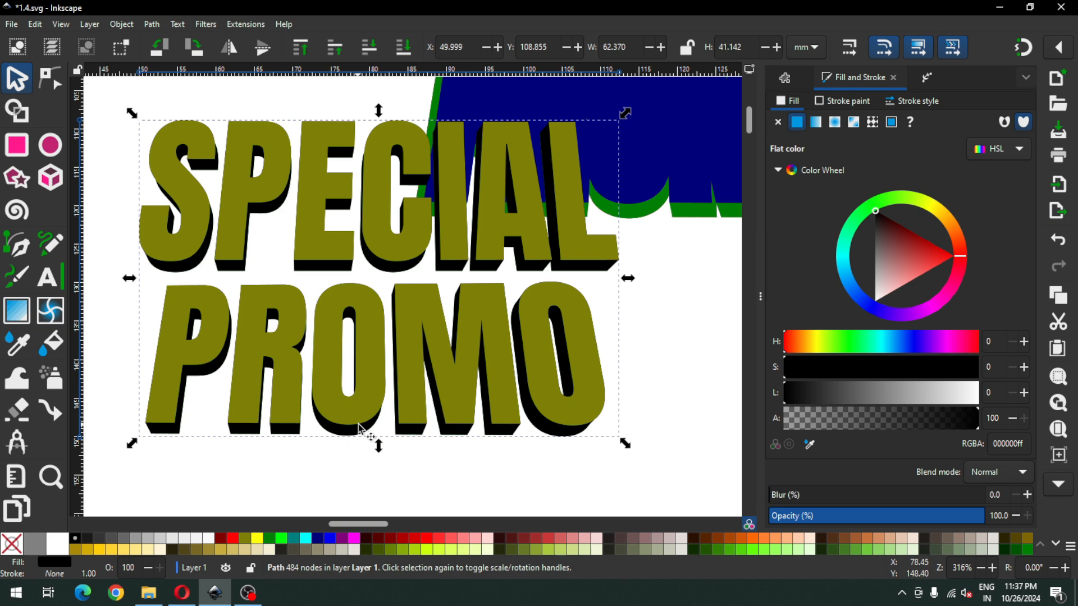
{"action": "left_click", "coordinate": [361, 428], "text": "shift"}
{"action": "left_click_drag", "start_coordinate": [361, 428], "coordinate": [396, 381]}
{"action": "key", "text": "minus"}
{"action": "key", "text": "minus"}
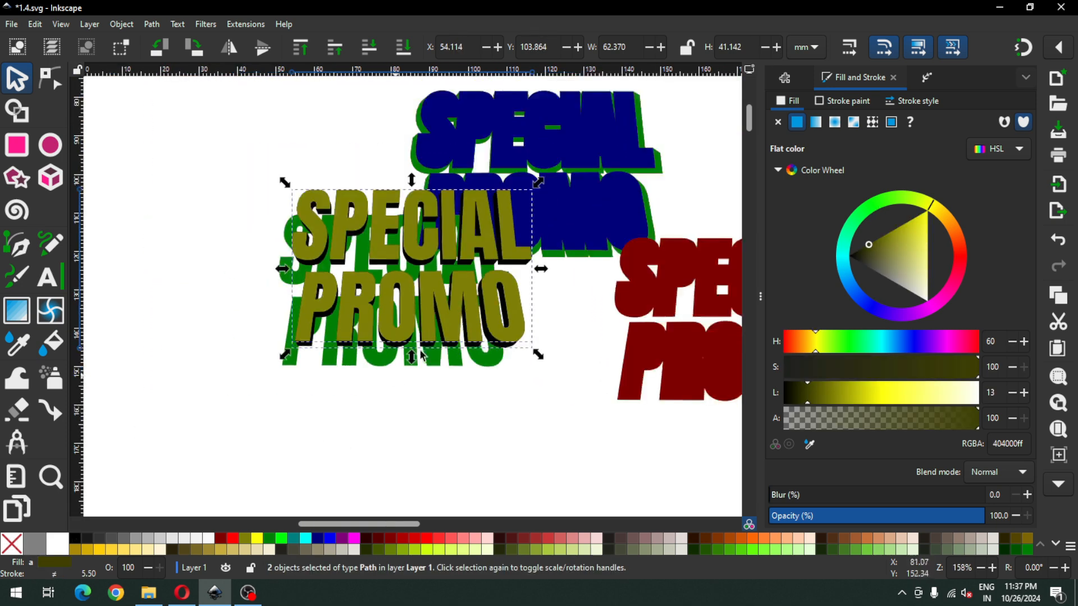
{"action": "left_click_drag", "start_coordinate": [450, 306], "coordinate": [581, 206]}
{"action": "left_click_drag", "start_coordinate": [493, 313], "coordinate": [439, 402]}
Step: Nudge the olive lettering and its black extrusion about 0.5 mm left and 2.1 mm down to align them over the navy text
{"action": "key", "text": "z"}
{"action": "left_click_drag", "start_coordinate": [396, 90], "coordinate": [683, 268]}
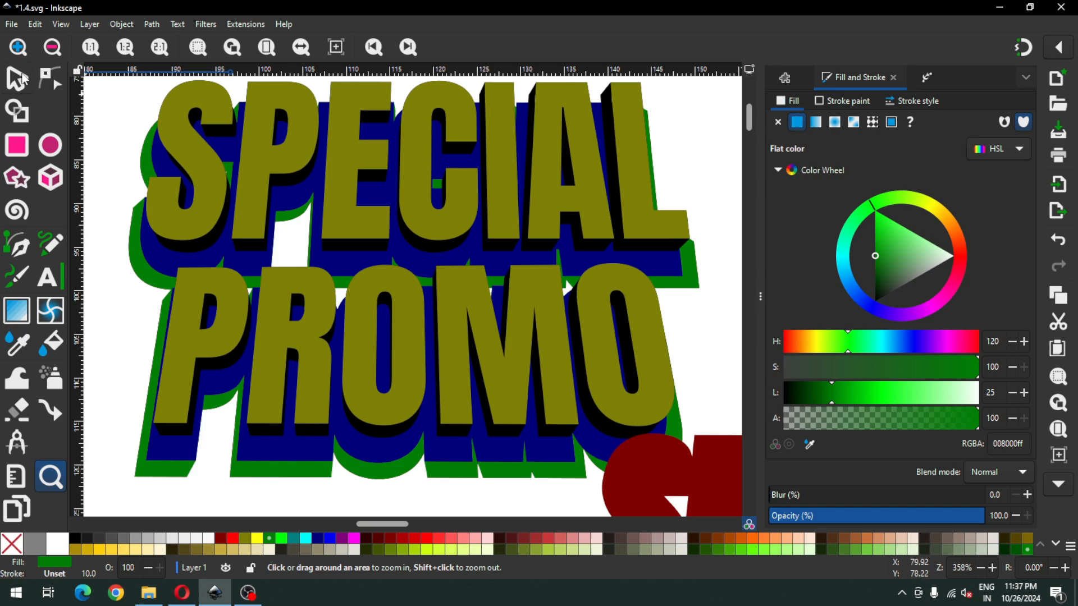
{"action": "left_click", "coordinate": [18, 78]}
{"action": "left_click", "coordinate": [171, 410]}
{"action": "left_click", "coordinate": [180, 441], "text": "shift"}
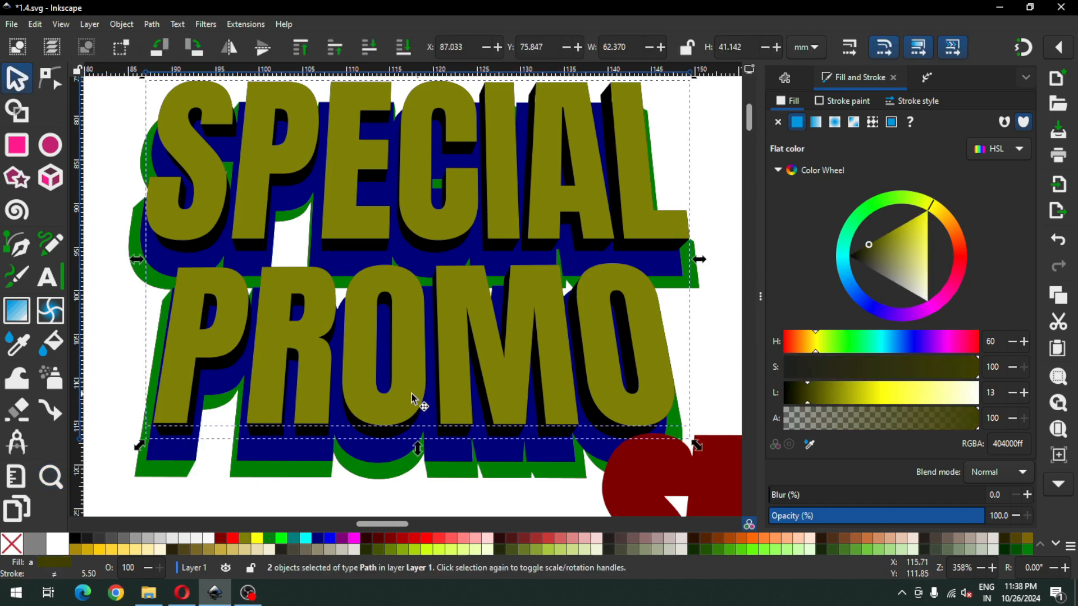
{"action": "left_click_drag", "start_coordinate": [454, 378], "coordinate": [449, 400]}
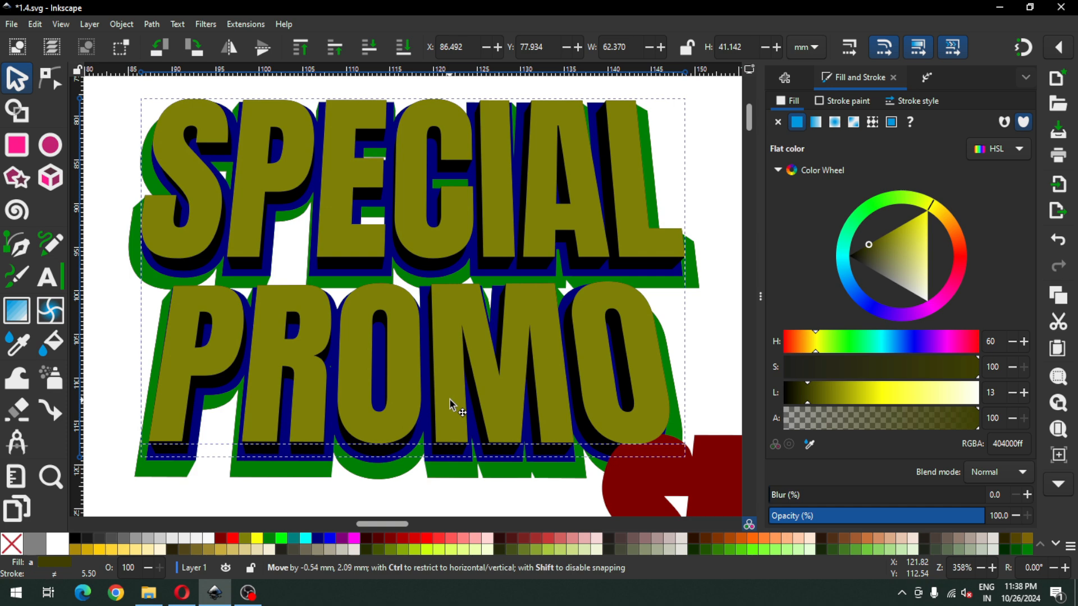
{"action": "left_click_drag", "start_coordinate": [450, 399], "coordinate": [450, 400]}
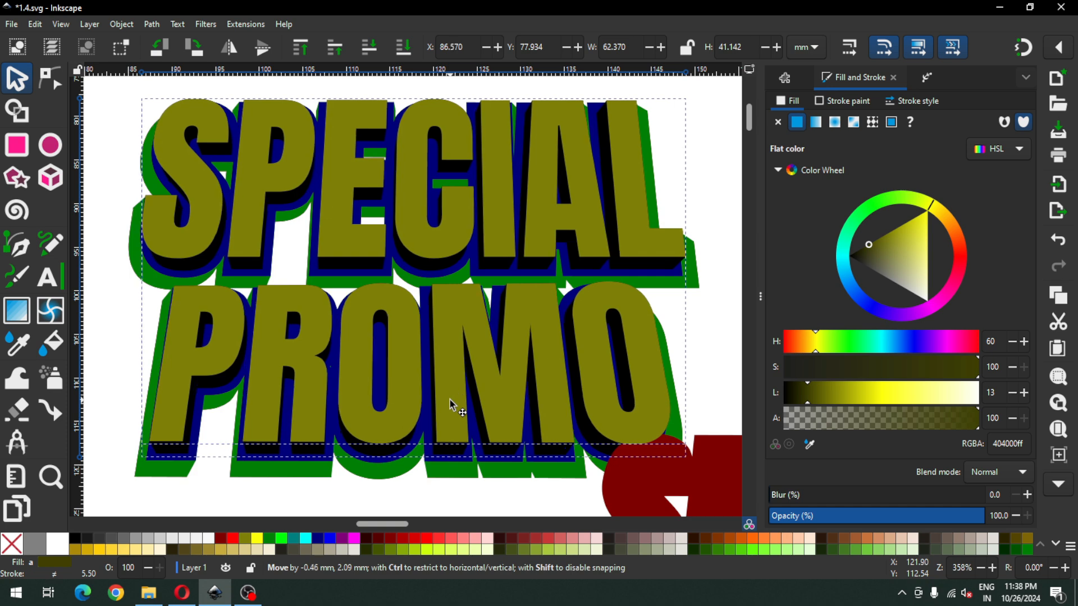
{"action": "left_click_drag", "start_coordinate": [449, 400], "coordinate": [450, 400]}
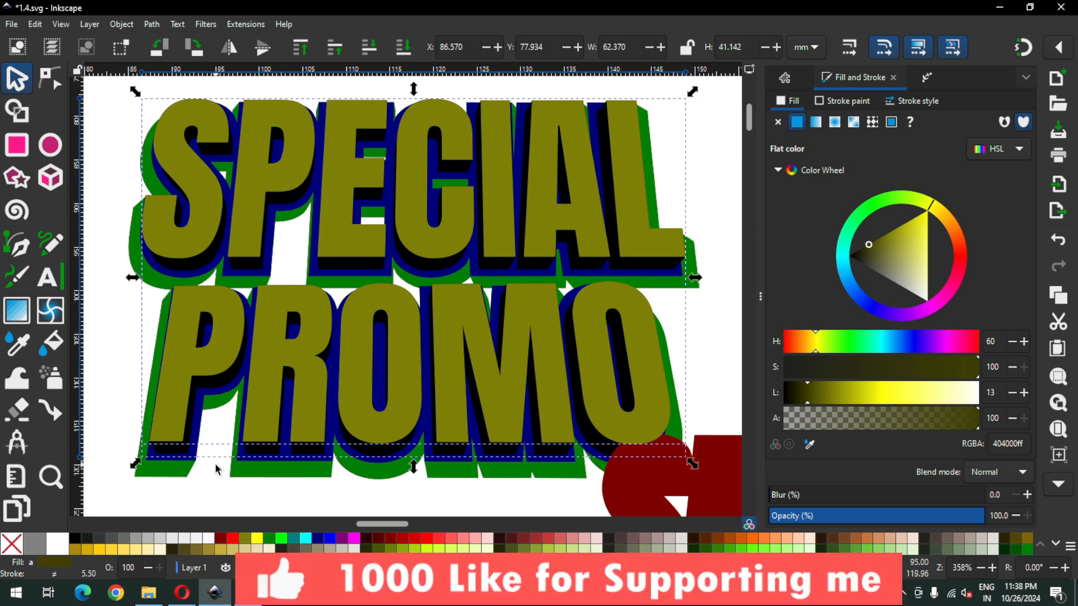
Step: Delete the green extruded shape behind the navy lettering
{"action": "left_click", "coordinate": [180, 475]}
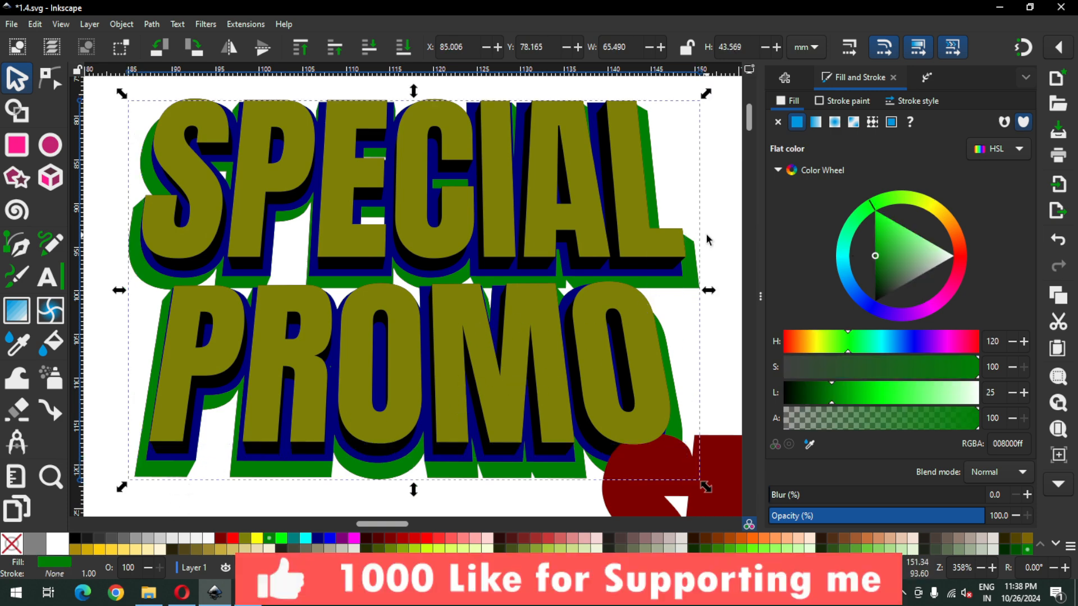
{"action": "left_click_drag", "start_coordinate": [709, 293], "coordinate": [694, 290]}
{"action": "key", "text": "Escape"}
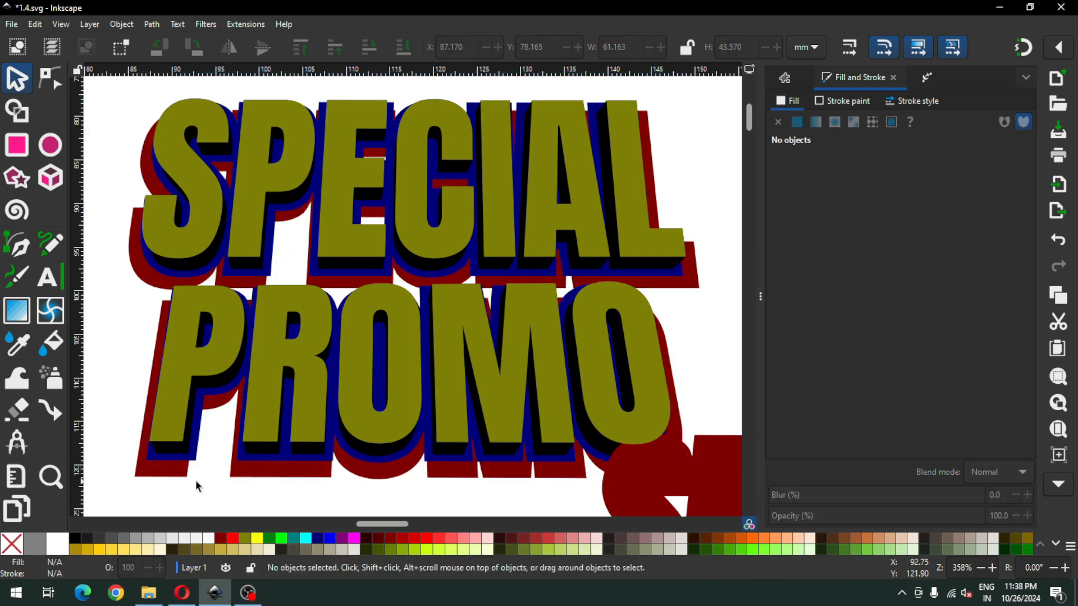
{"action": "left_click", "coordinate": [170, 476]}
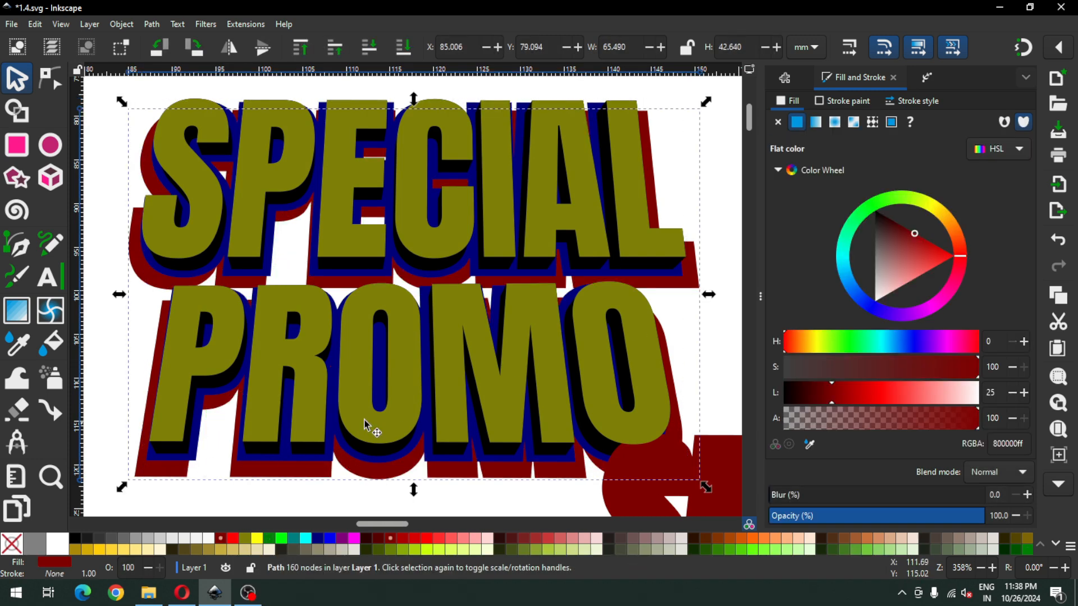
{"action": "key", "text": "ctrl+z"}
{"action": "key", "text": "Delete"}
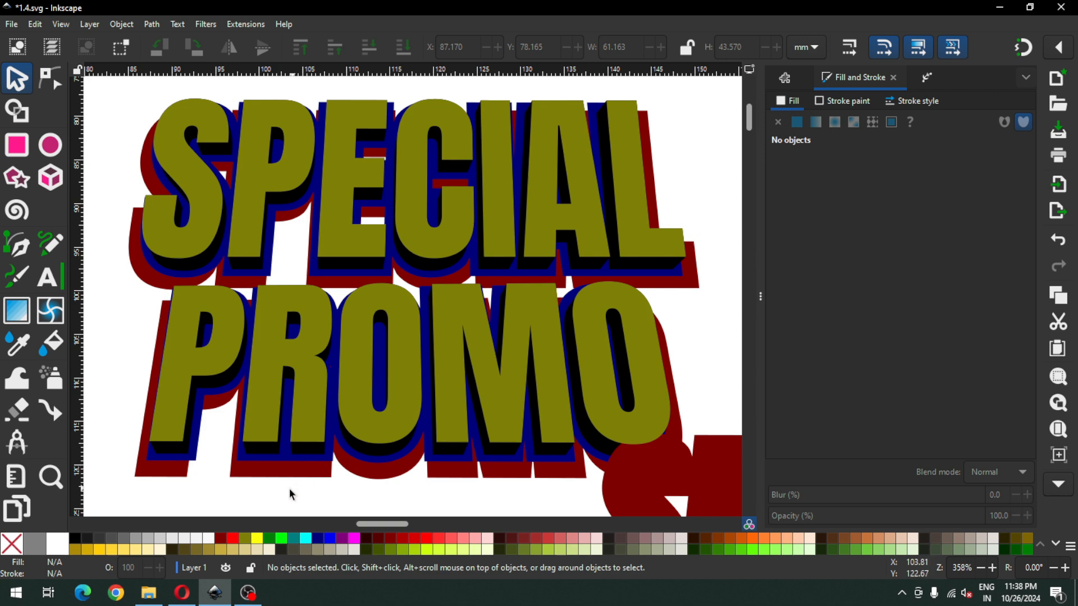
Step: Narrow the maroon lettering behind the navy text symmetrically to about 60 mm wide and slightly reduce its height about its centre
{"action": "left_click", "coordinate": [187, 477]}
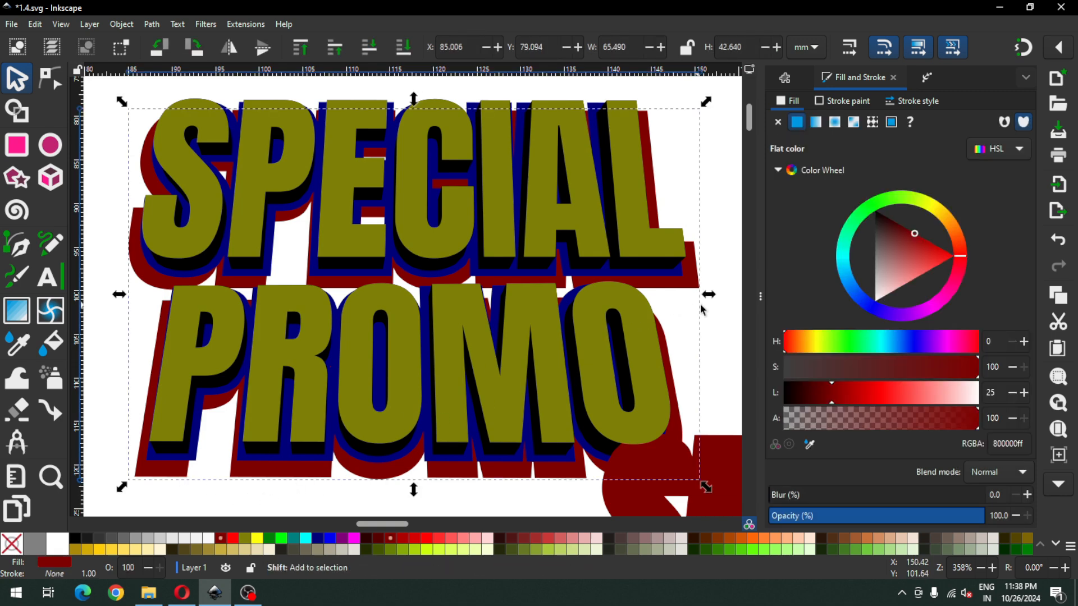
{"action": "left_click_drag", "start_coordinate": [710, 295], "coordinate": [686, 294]}
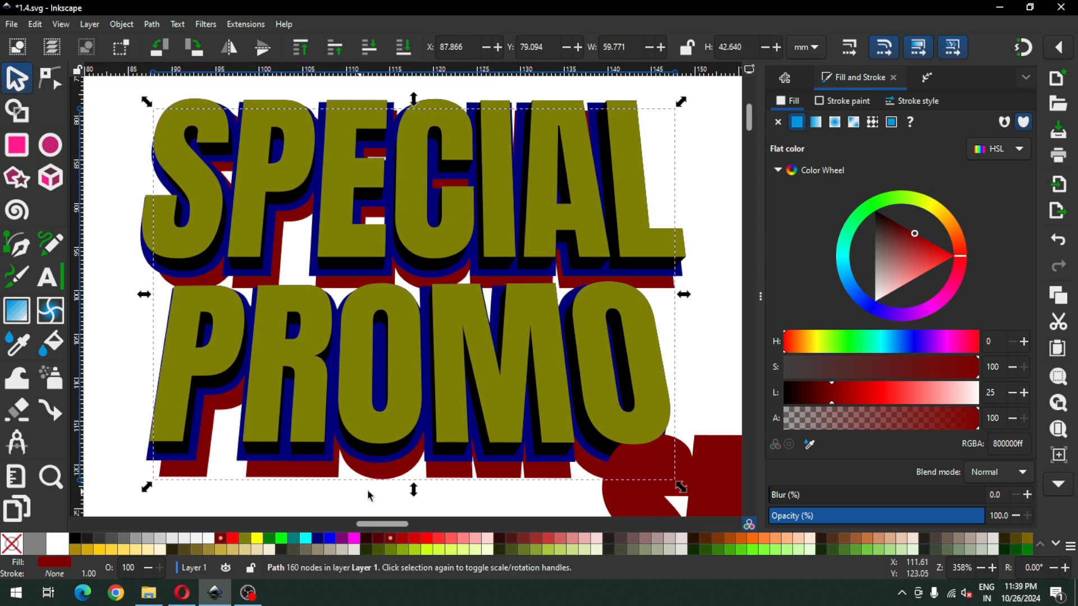
{"action": "left_click_drag", "start_coordinate": [413, 493], "coordinate": [411, 492]}
{"action": "left_click_drag", "start_coordinate": [685, 295], "coordinate": [685, 294]}
Step: Extrude between the navy lettering and the resized maroon lettering with Extrude Between Two Paths in Follow curves mode, with live preview enabled
{"action": "left_click", "coordinate": [159, 470], "text": "shift"}
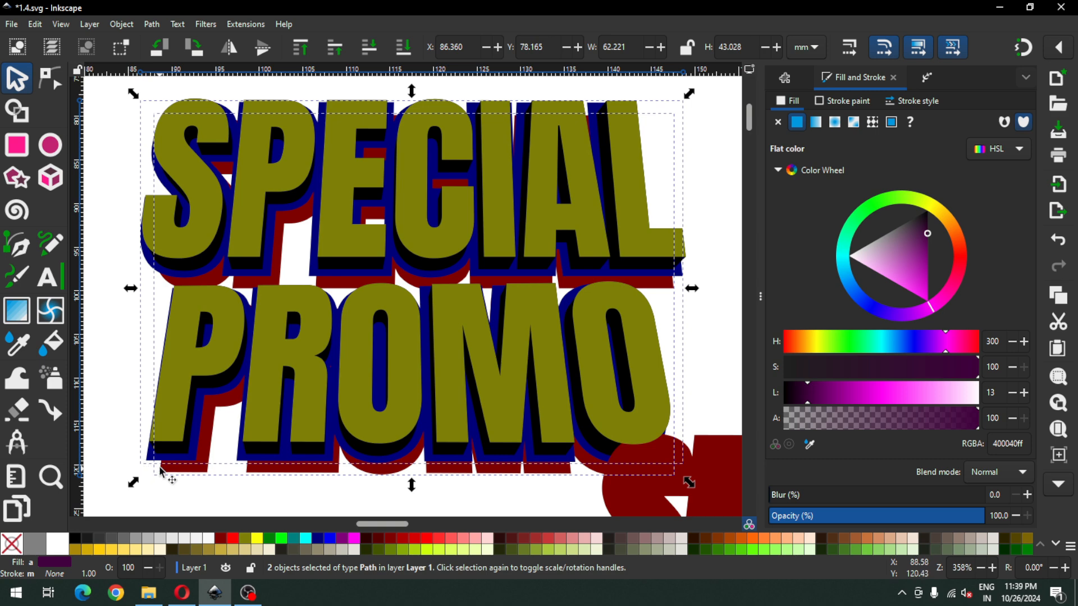
{"action": "left_click", "coordinate": [245, 24]}
{"action": "mouse_move", "coordinate": [375, 181]}
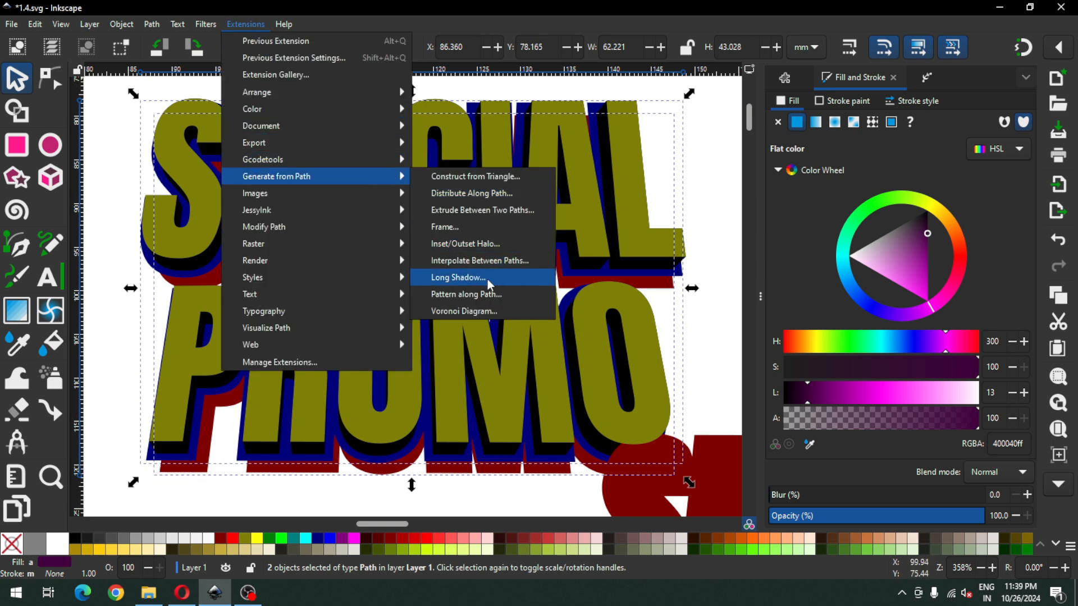
{"action": "left_click", "coordinate": [500, 210]}
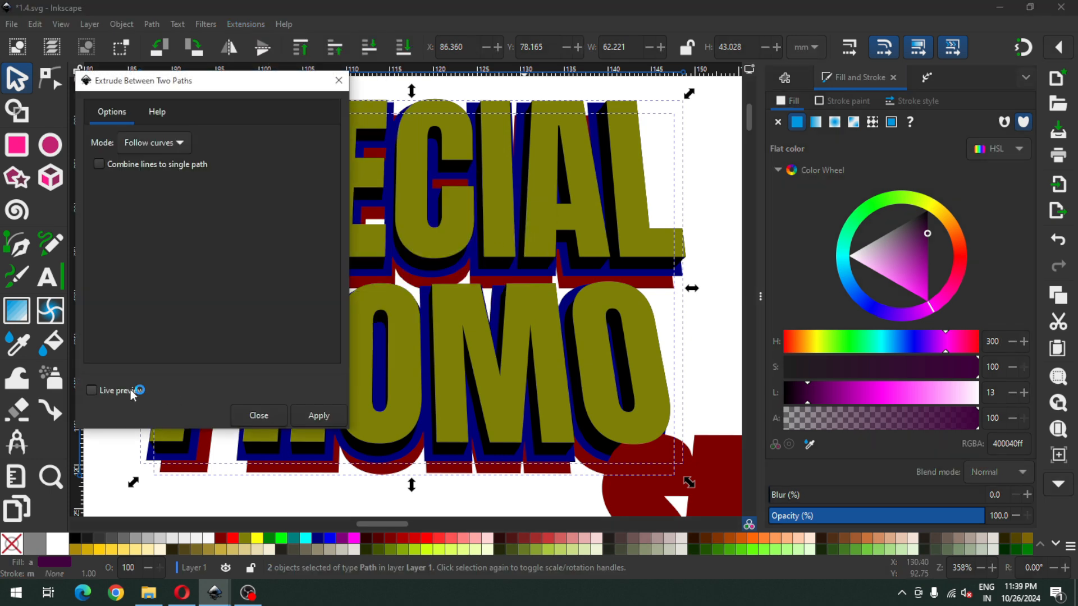
{"action": "left_click", "coordinate": [135, 391]}
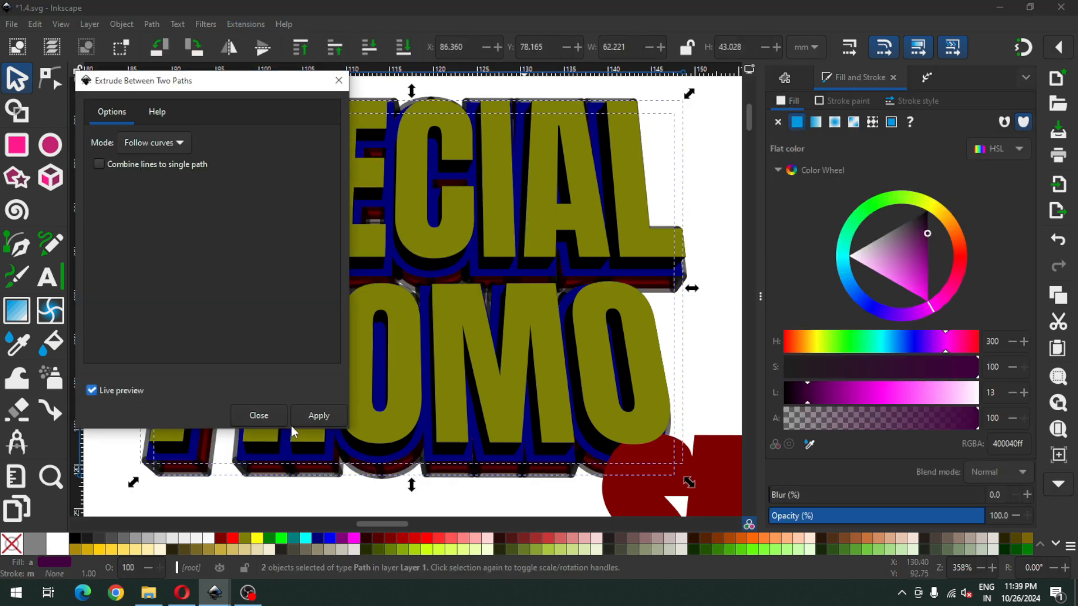
{"action": "left_click", "coordinate": [319, 415]}
{"action": "left_click", "coordinate": [247, 420]}
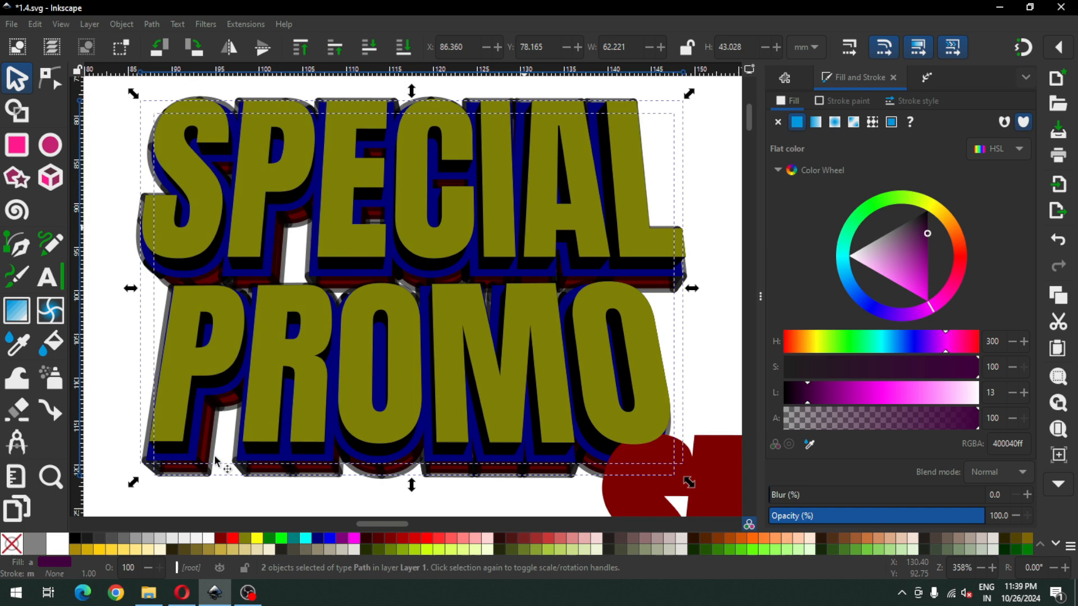
Step: Remove the stroke from the extrusion group between the navy and maroon lettering
{"action": "left_click", "coordinate": [190, 493]}
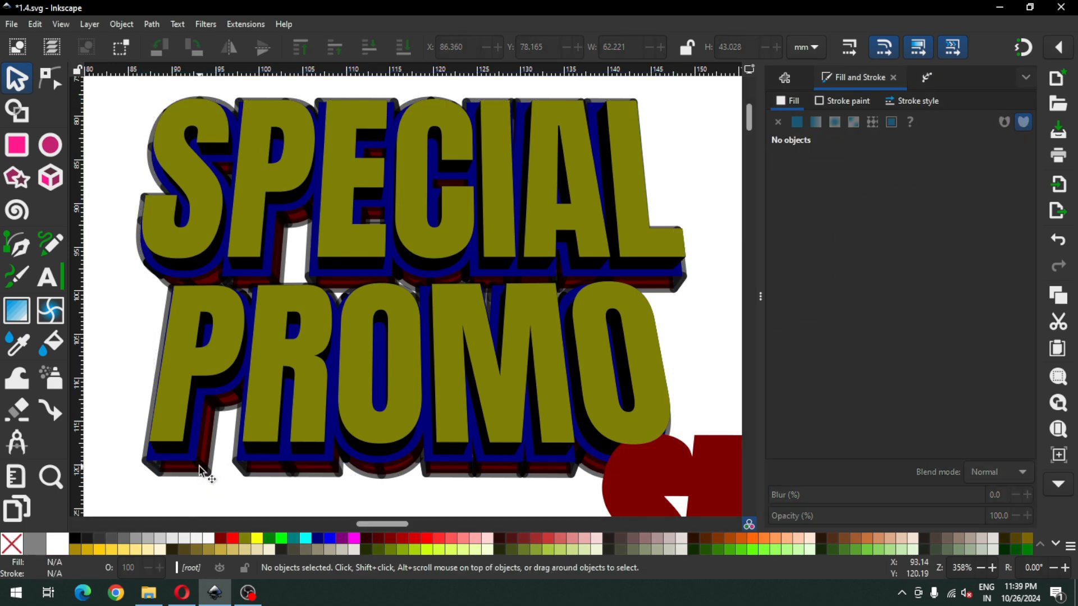
{"action": "left_click", "coordinate": [199, 470]}
{"action": "left_click", "coordinate": [11, 547], "text": "shift"}
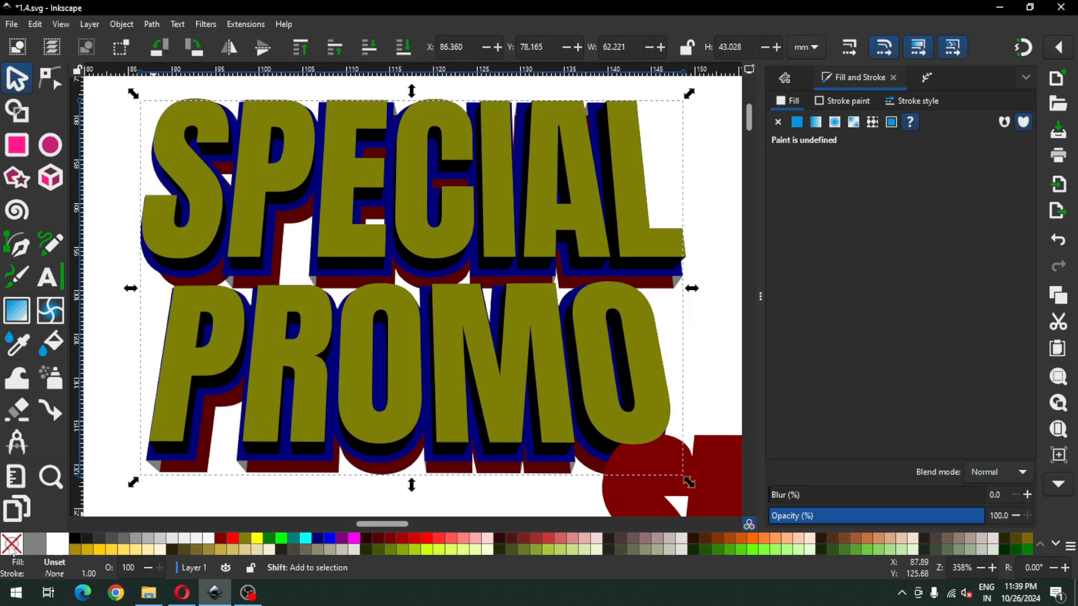
{"action": "left_click", "coordinate": [180, 494]}
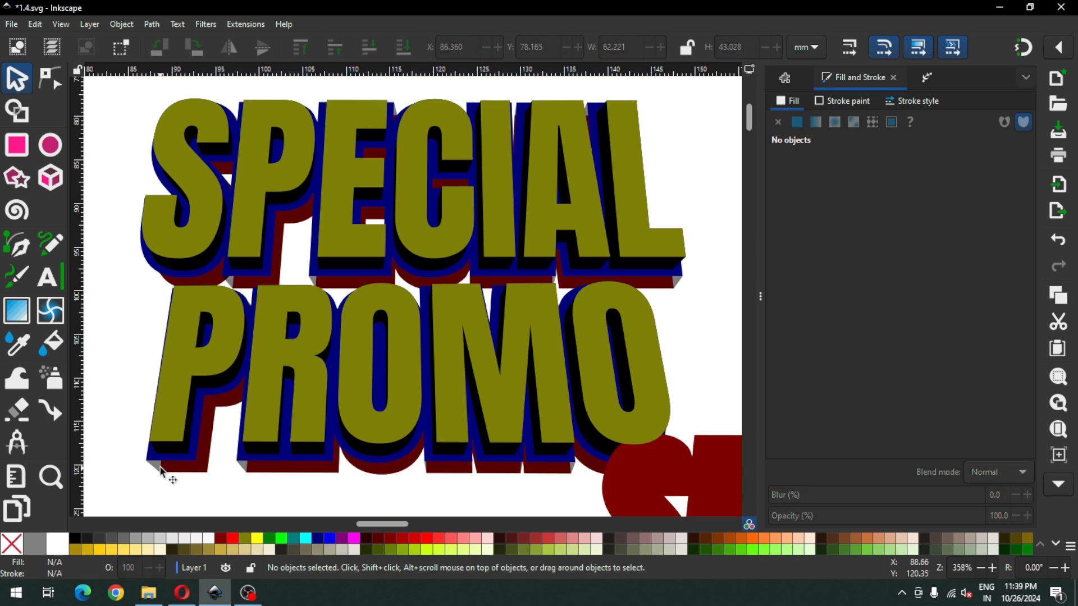
Step: Lower the extrusion group between the navy and maroon lettering to the bottom of the stack
{"action": "left_click", "coordinate": [153, 466]}
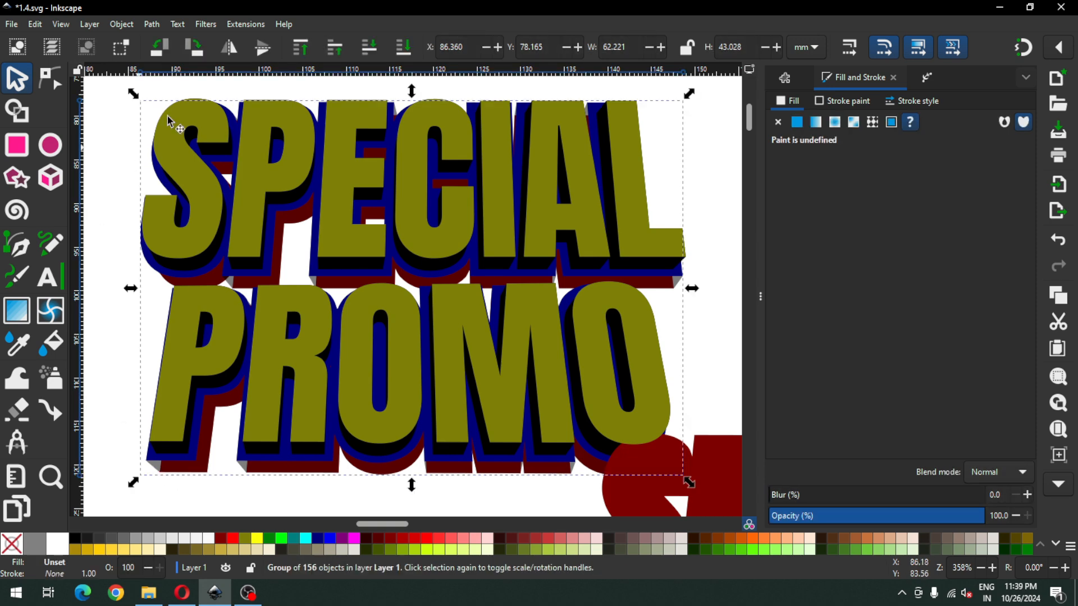
{"action": "left_click", "coordinate": [119, 24]}
{"action": "left_click", "coordinate": [166, 331]}
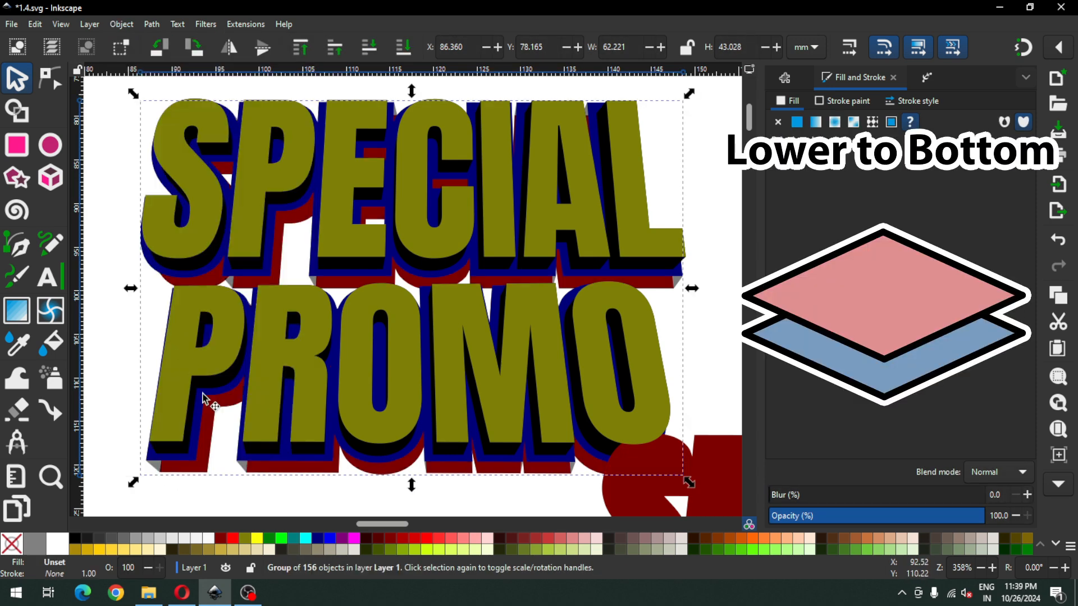
{"action": "left_click", "coordinate": [228, 492]}
Step: Delete the maroon lettering behind the navy text
{"action": "left_click", "coordinate": [148, 461]}
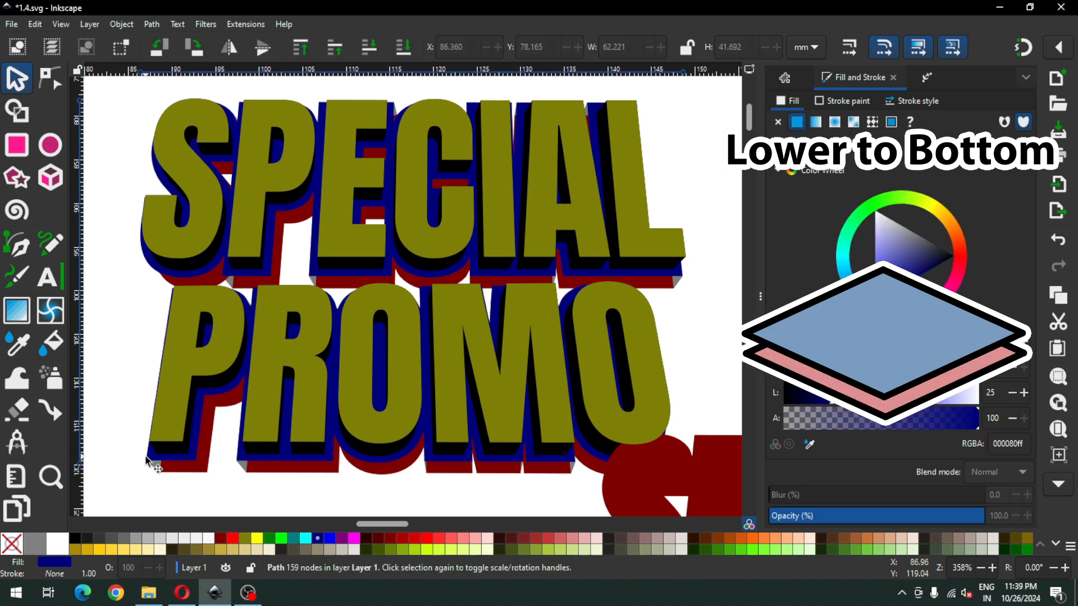
{"action": "left_click", "coordinate": [172, 469]}
{"action": "left_click", "coordinate": [187, 469]}
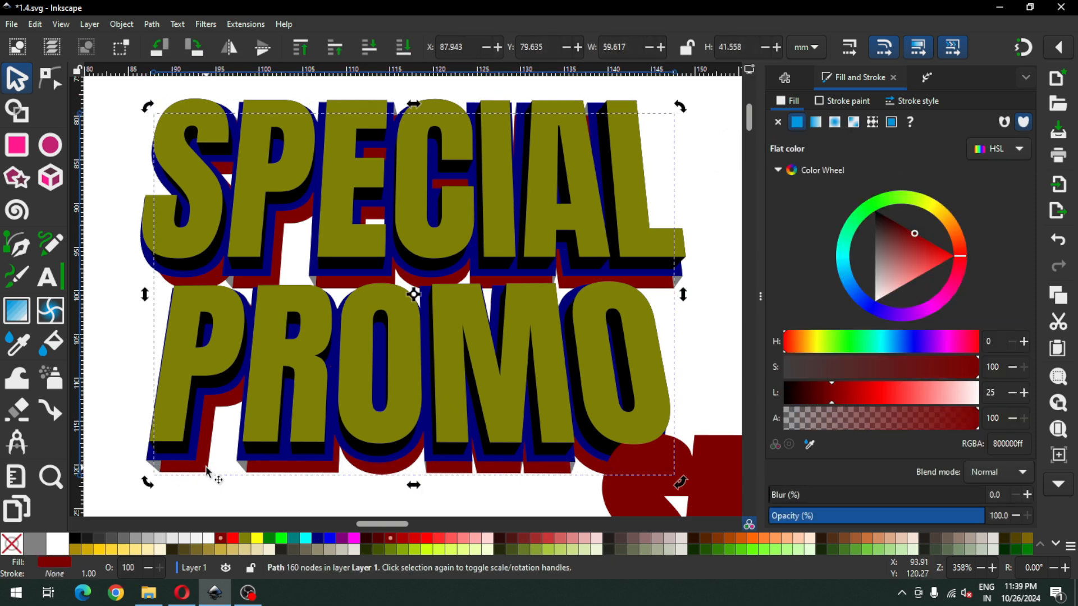
{"action": "key", "text": "Delete"}
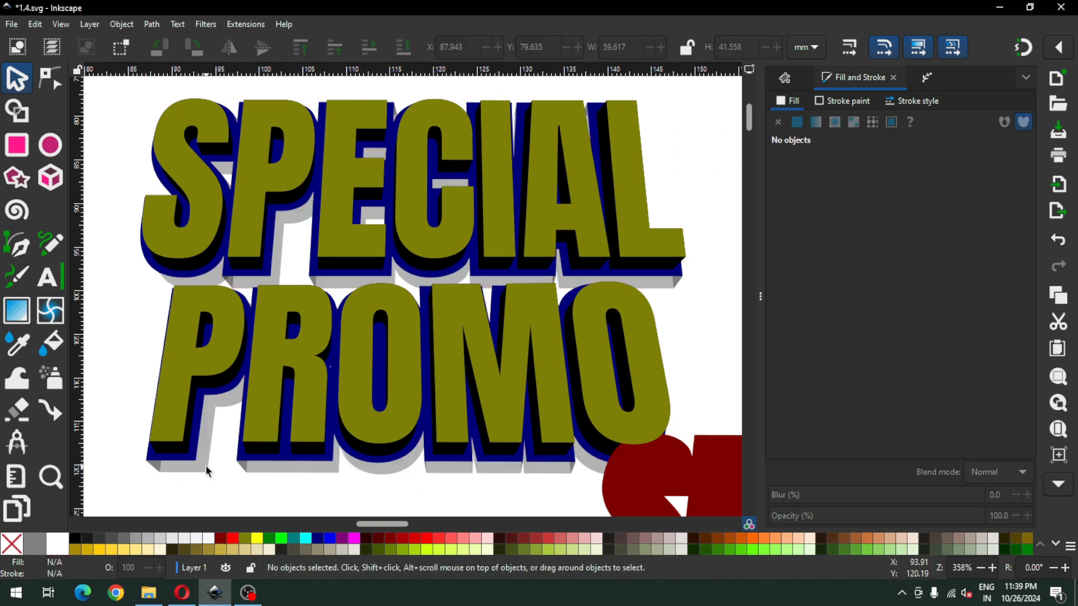
{"action": "left_click", "coordinate": [245, 476]}
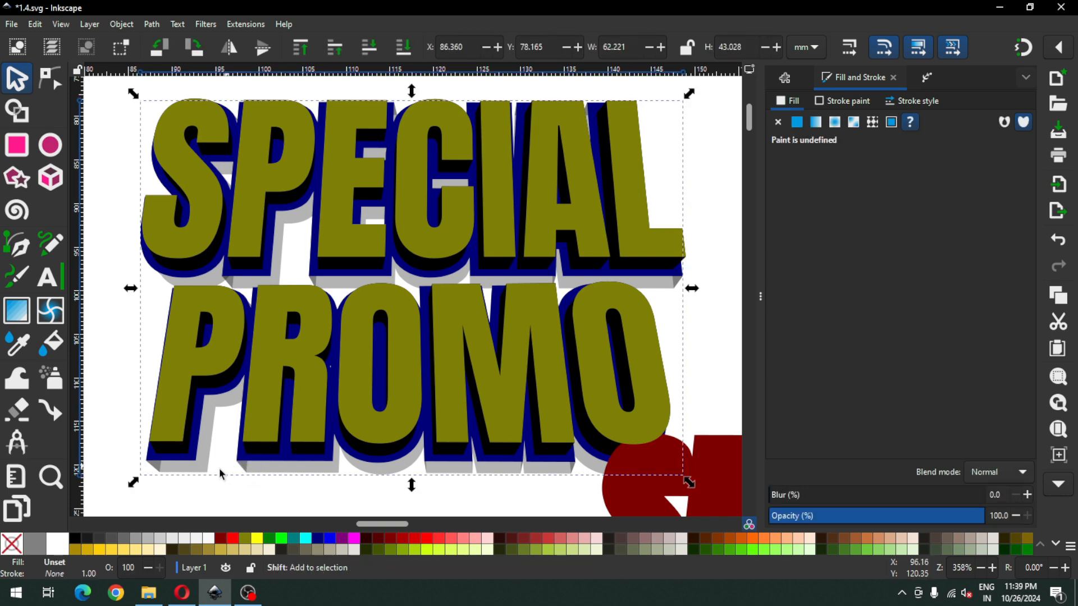
{"action": "key", "text": "z"}
{"action": "left_click_drag", "start_coordinate": [159, 432], "coordinate": [264, 469]}
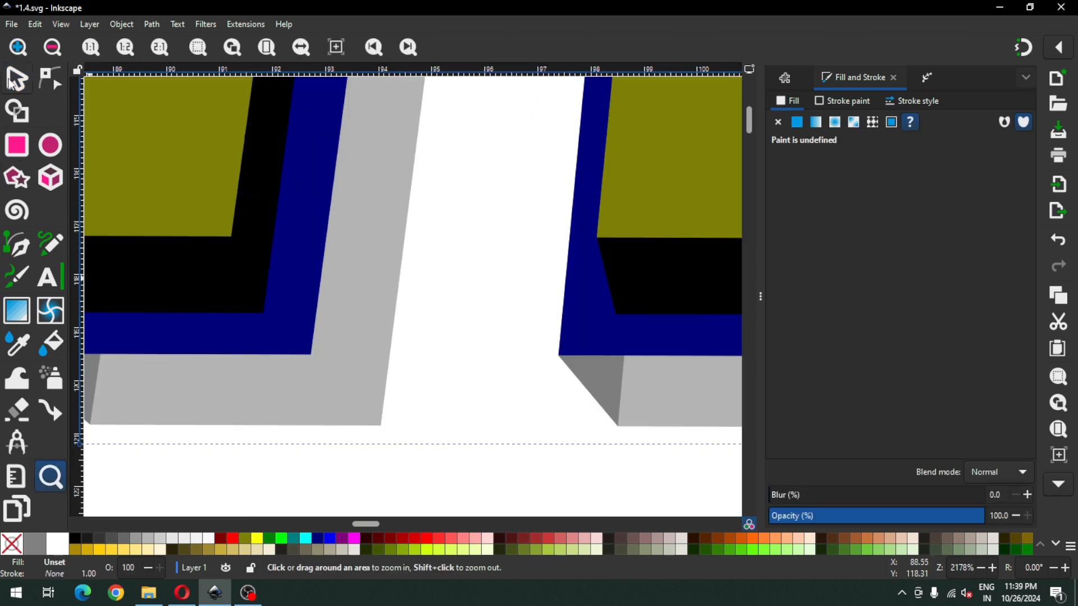
{"action": "left_click", "coordinate": [13, 83]}
{"action": "left_click", "coordinate": [321, 365], "text": "shift"}
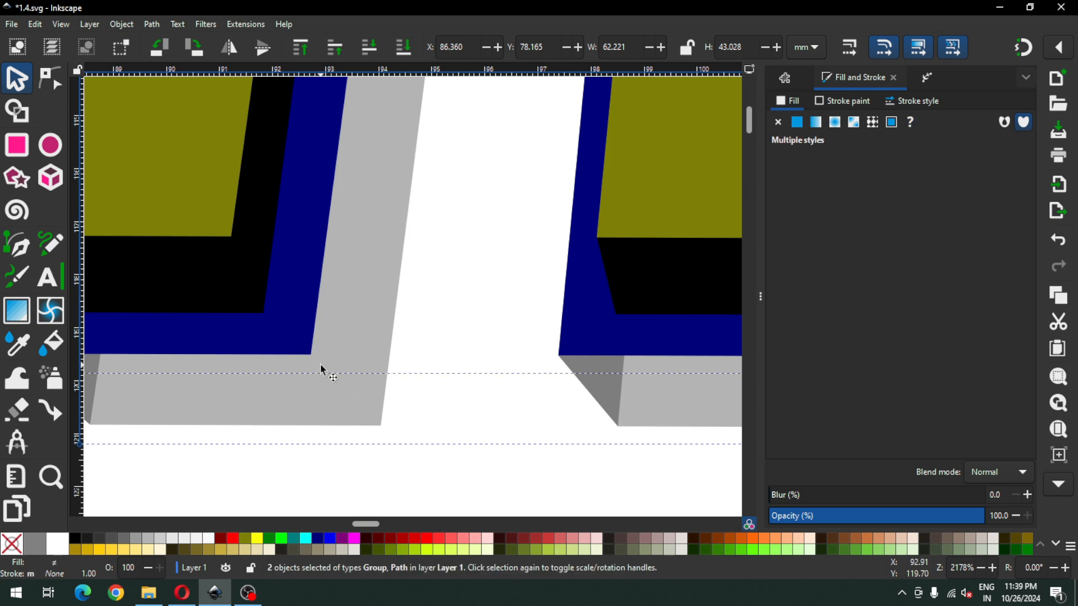
{"action": "key", "text": "minus"}
{"action": "key", "text": "minus"}
{"action": "key", "text": "minus"}
{"action": "key", "text": "minus"}
{"action": "key", "text": "minus"}
{"action": "key", "text": "minus"}
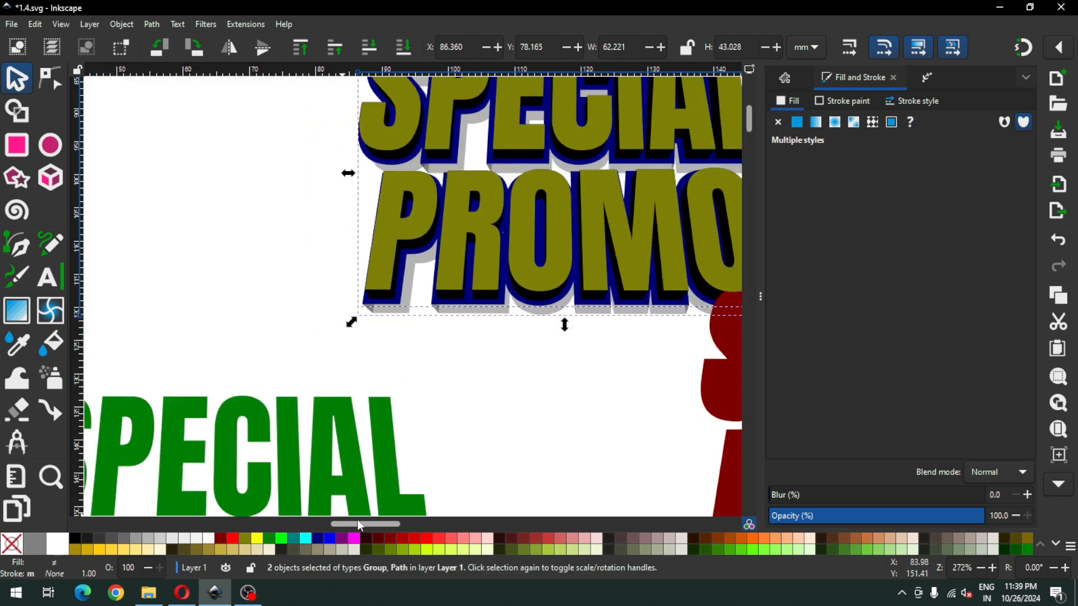
{"action": "mouse_move", "coordinate": [363, 524]}
{"action": "left_mouse_down"}
{"action": "mouse_move", "coordinate": [391, 519]}
{"action": "mouse_move", "coordinate": [381, 517]}
{"action": "left_mouse_up"}
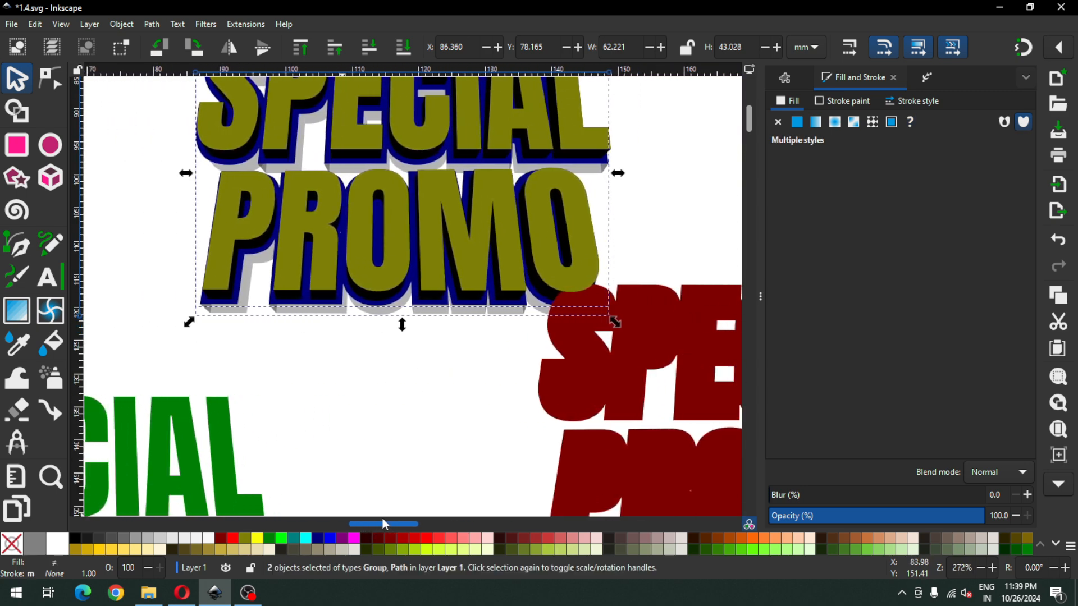
{"action": "left_click", "coordinate": [290, 344]}
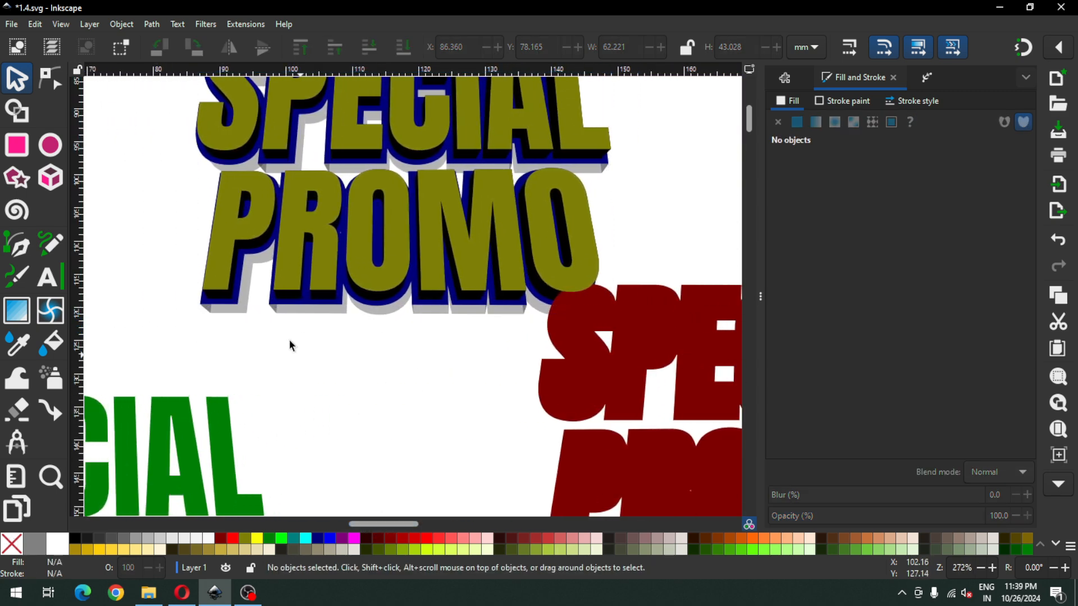
Step: Ungroup the grey extrusion behind the navy lettering and merge its pieces into one path with Union
{"action": "left_click", "coordinate": [246, 315]}
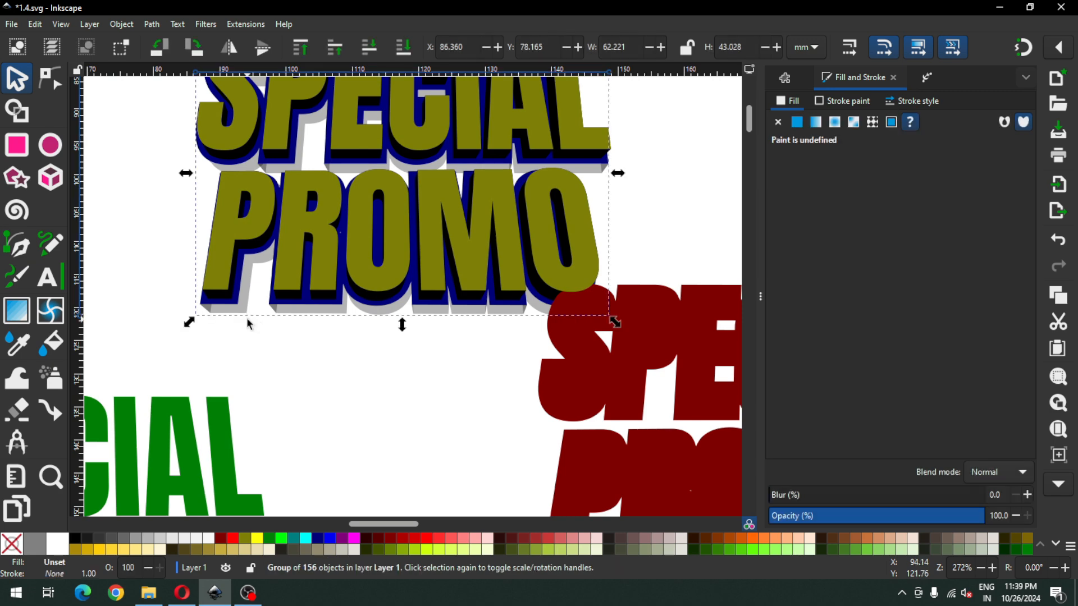
{"action": "left_click", "coordinate": [124, 24]}
{"action": "left_click", "coordinate": [141, 160]}
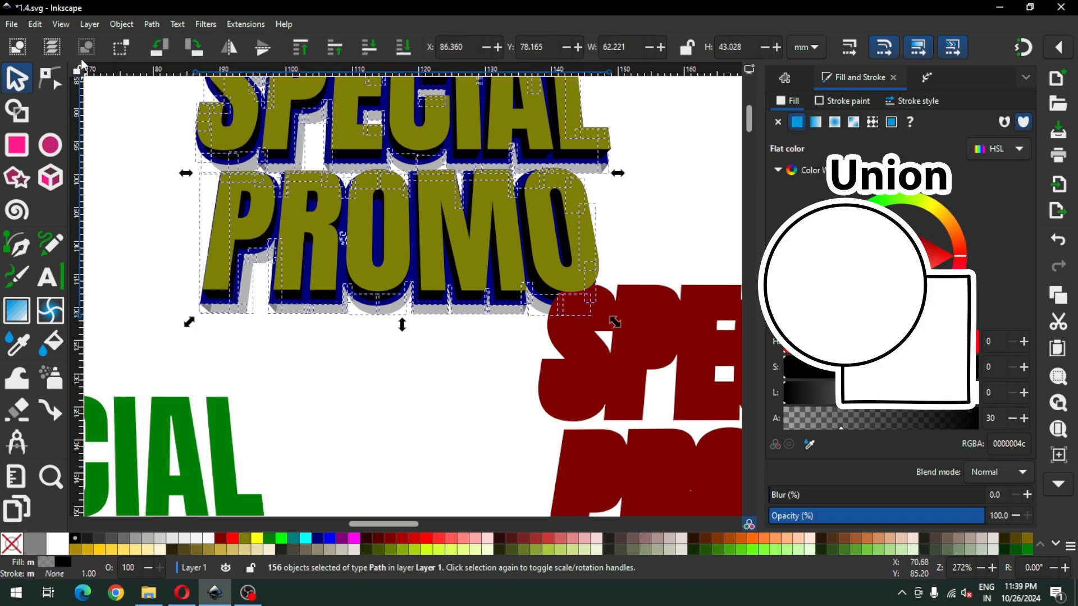
{"action": "left_click", "coordinate": [151, 24]}
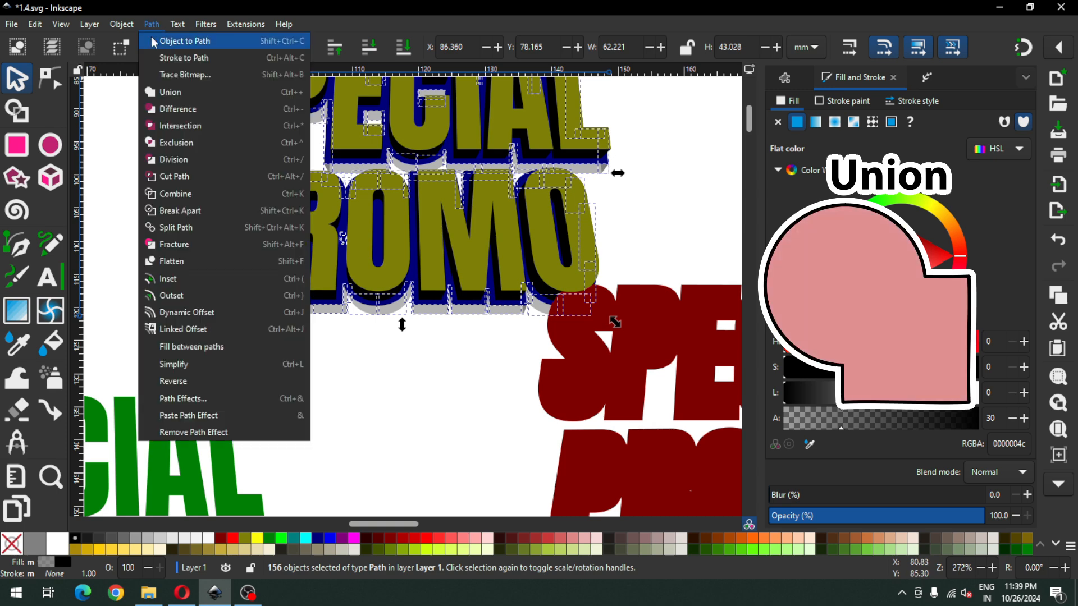
{"action": "left_click", "coordinate": [164, 94]}
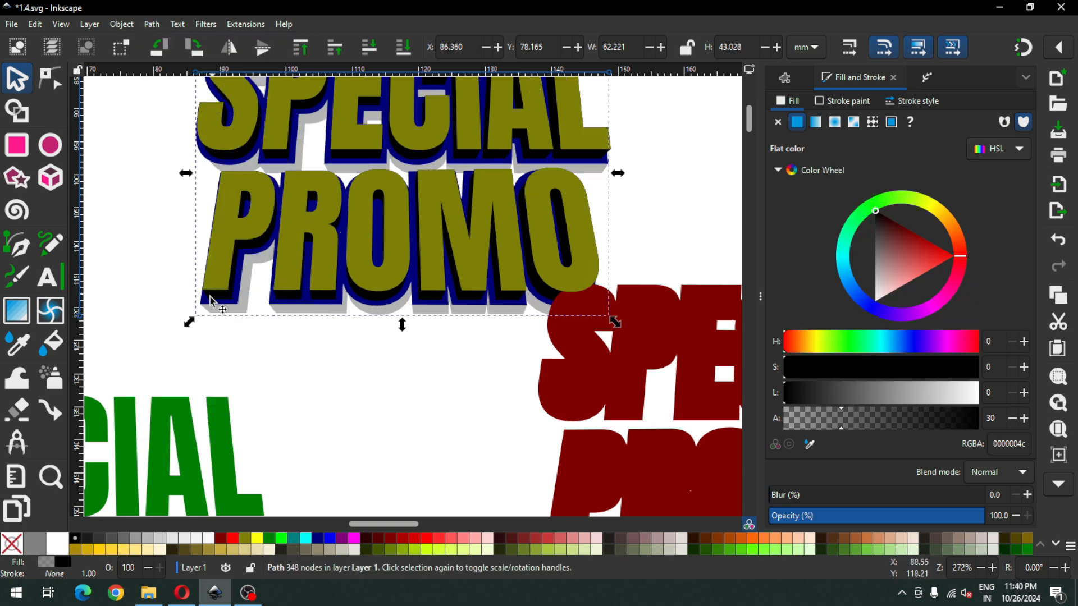
Step: Make the merged extrusion fully opaque and fill it with teal 008080
{"action": "left_click_drag", "start_coordinate": [836, 423], "coordinate": [1035, 424]}
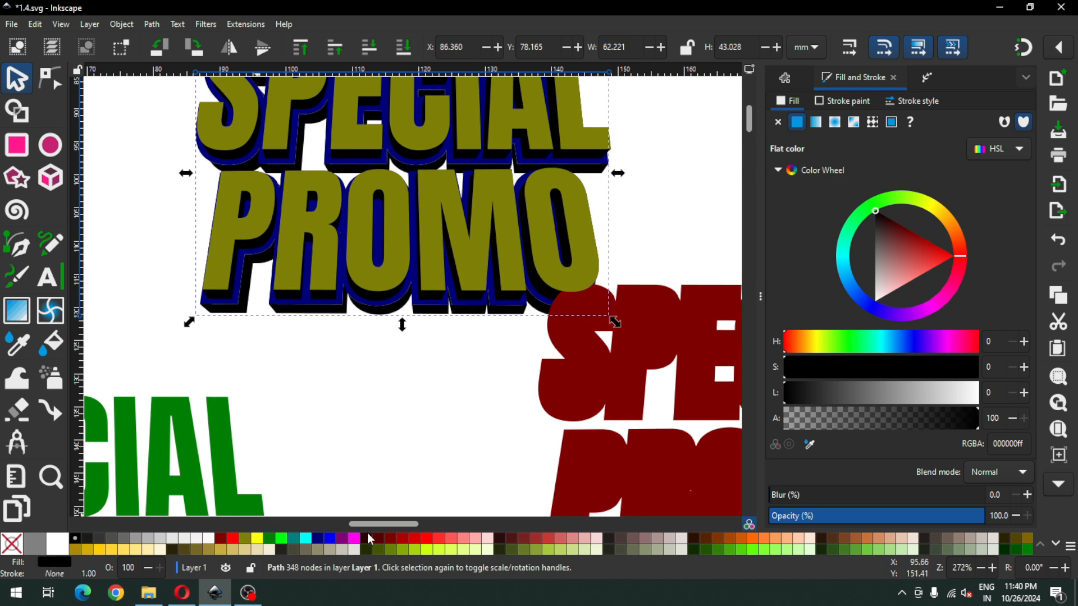
{"action": "left_click", "coordinate": [293, 539]}
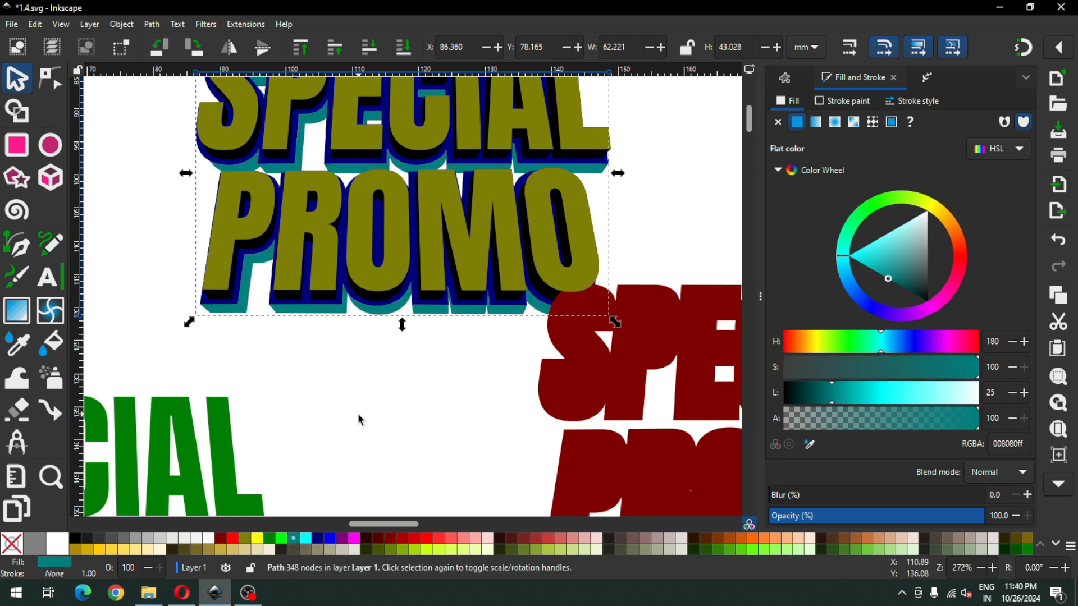
{"action": "left_click", "coordinate": [333, 431]}
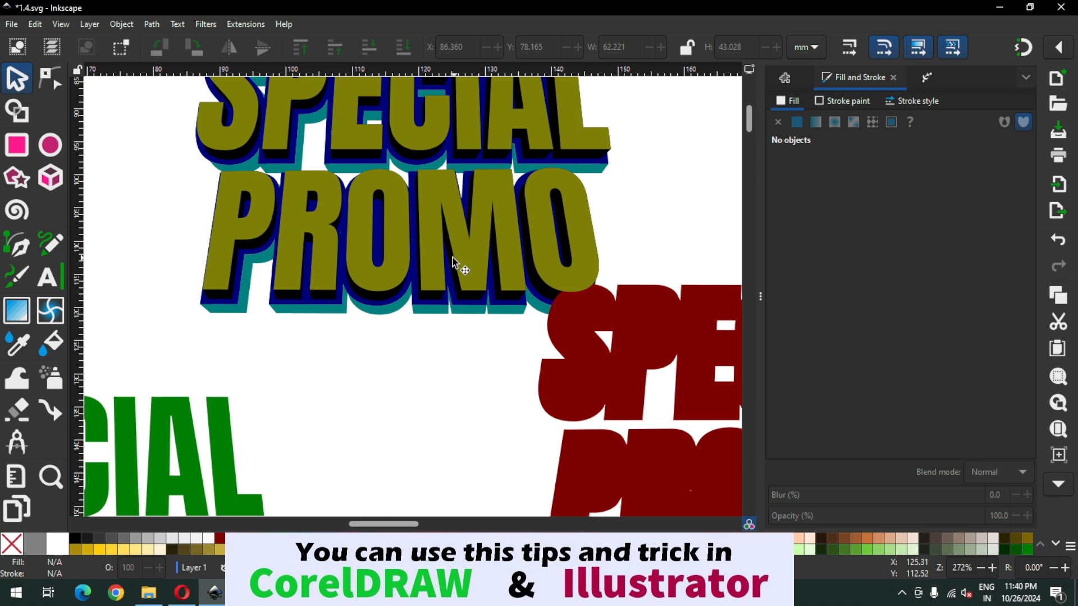
Step: Save the drawing
{"action": "left_click", "coordinate": [293, 255]}
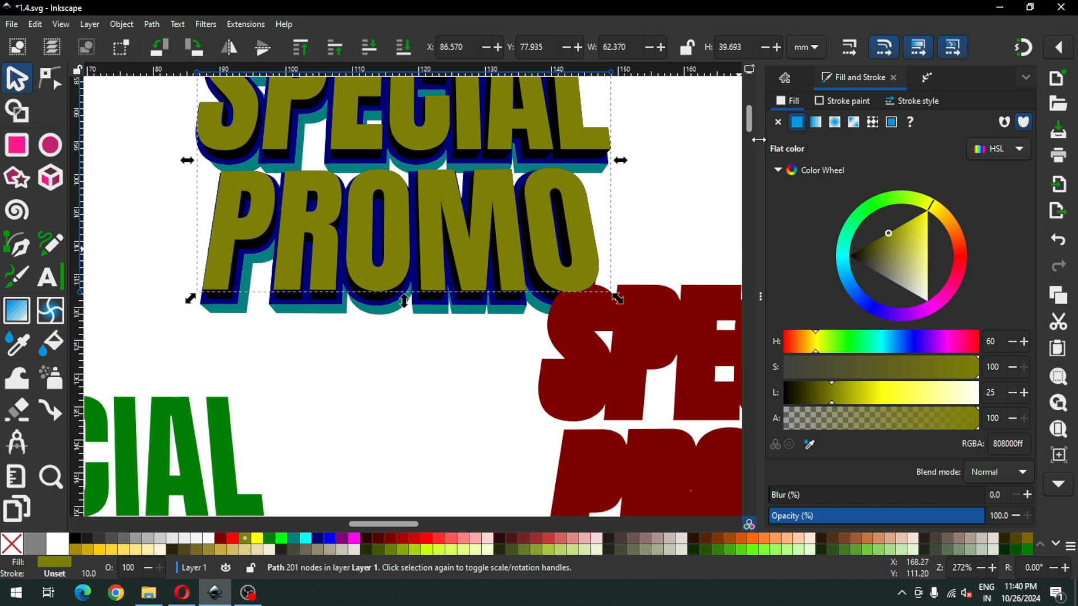
{"action": "left_click_drag", "start_coordinate": [751, 121], "coordinate": [752, 123]}
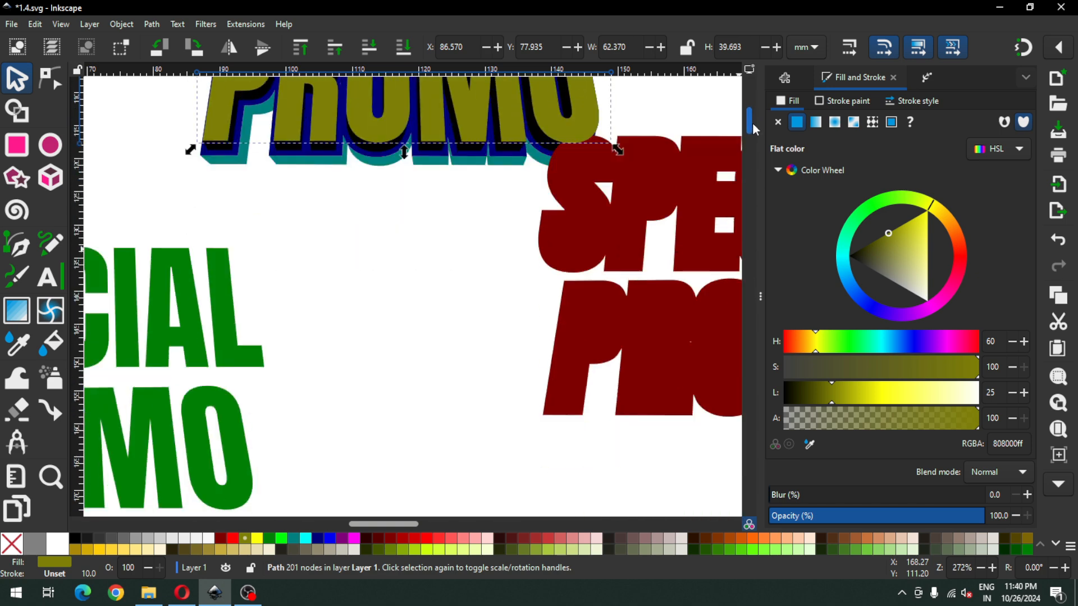
{"action": "scroll", "coordinate": [532, 194], "scroll_direction": "down", "scroll_amount": 2}
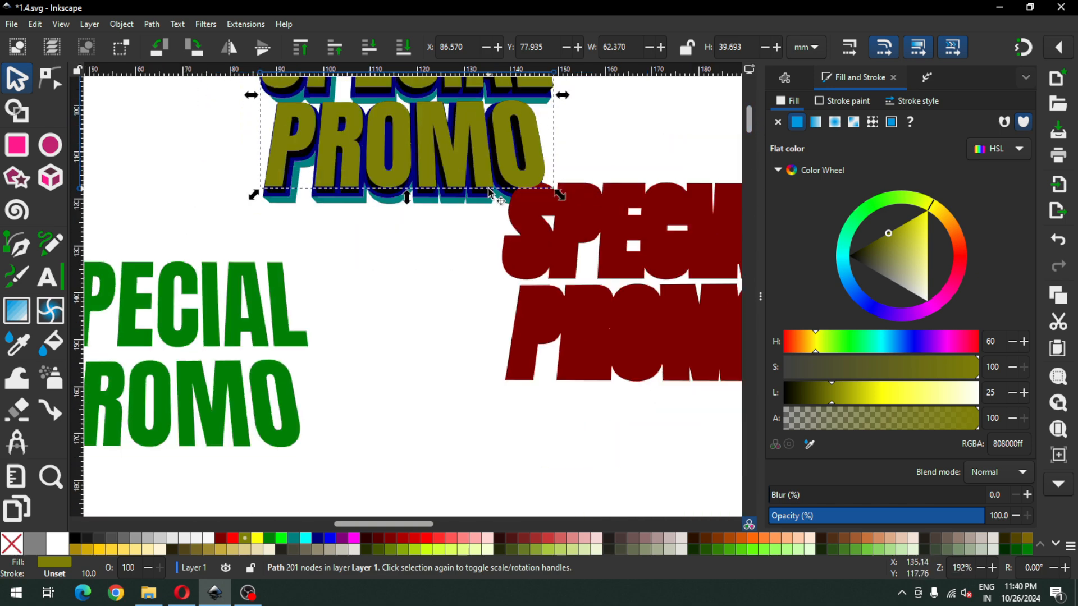
{"action": "left_click", "coordinate": [452, 252]}
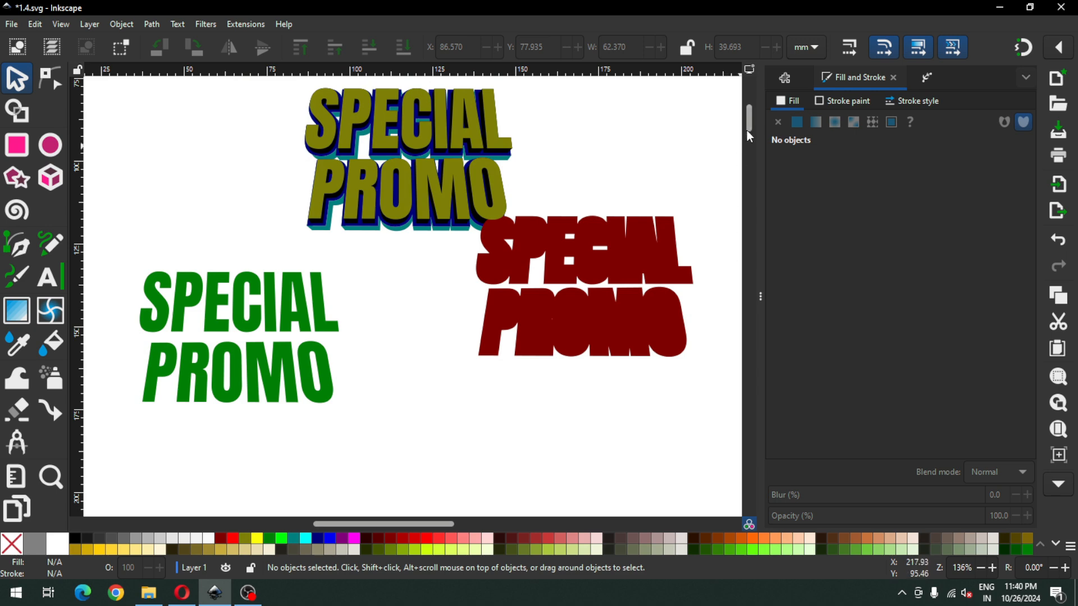
{"action": "scroll", "coordinate": [748, 132], "scroll_direction": "up", "scroll_amount": 5}
{"action": "key", "text": "z"}
{"action": "left_click_drag", "start_coordinate": [285, 236], "coordinate": [539, 387]}
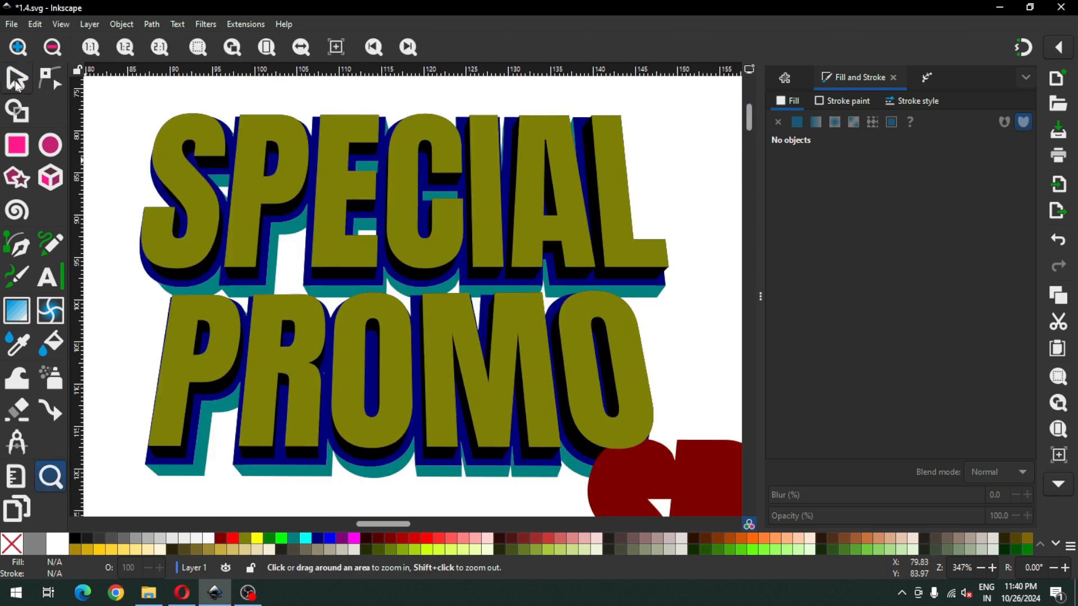
{"action": "left_click", "coordinate": [16, 81]}
{"action": "key", "text": "ctrl+s"}
Step: Duplicate the olive front lettering and move the copy up and slightly sideways, off the stacked design
{"action": "left_click", "coordinate": [244, 224]}
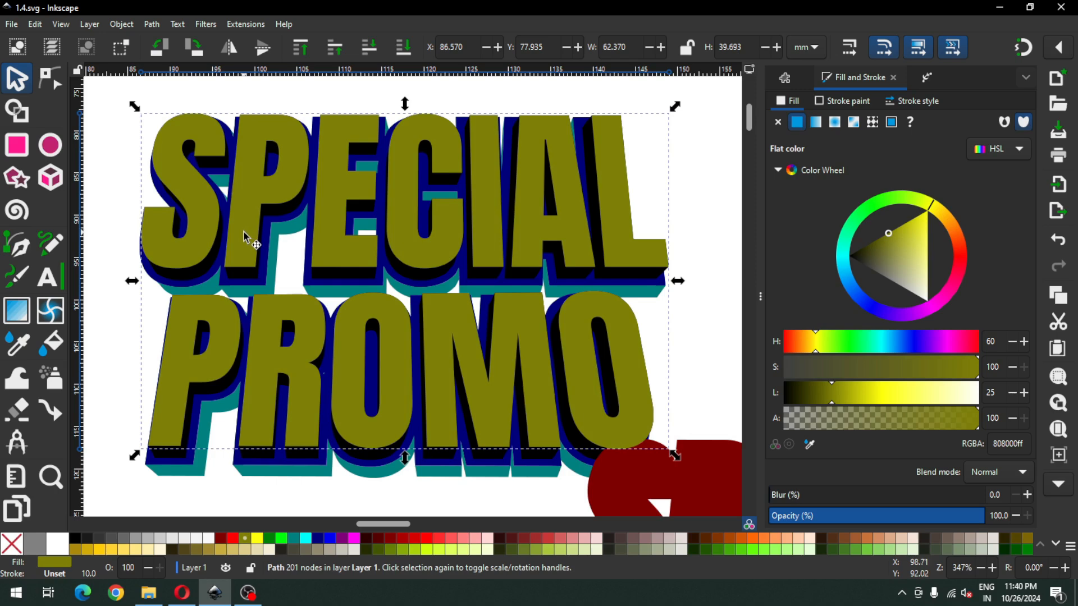
{"action": "right_click", "coordinate": [241, 231]}
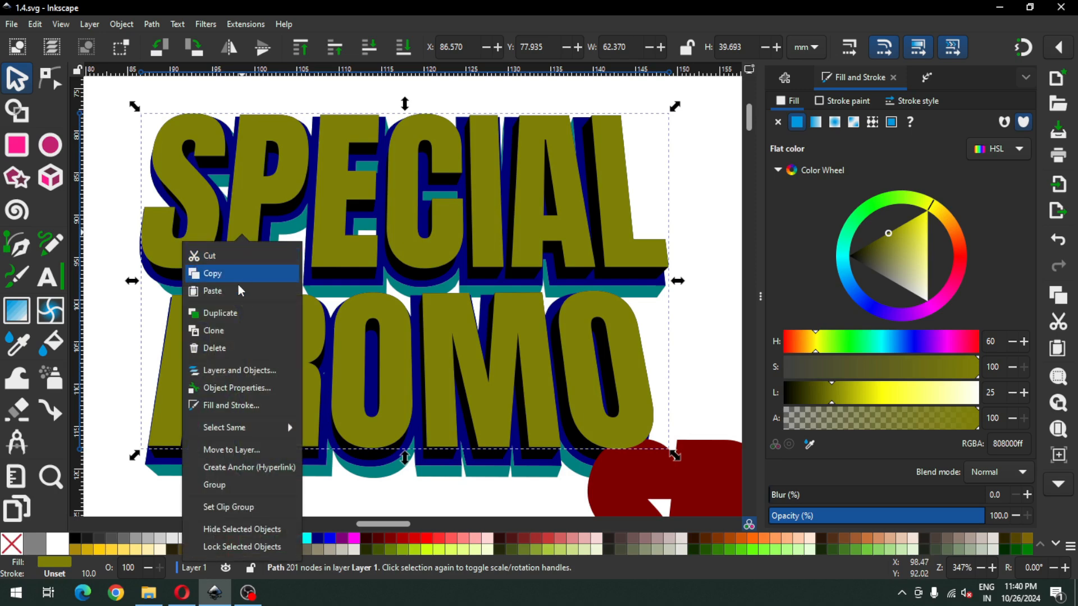
{"action": "left_click", "coordinate": [228, 314]}
{"action": "left_click_drag", "start_coordinate": [248, 230], "coordinate": [298, 203]}
{"action": "key", "text": "minus"}
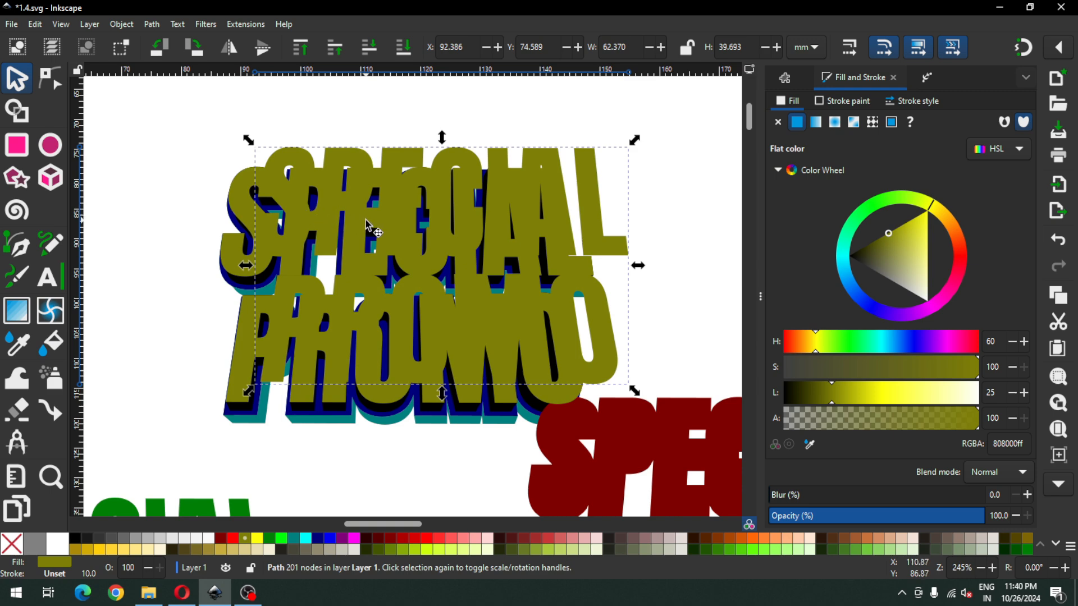
{"action": "left_click_drag", "start_coordinate": [359, 163], "coordinate": [345, 111]}
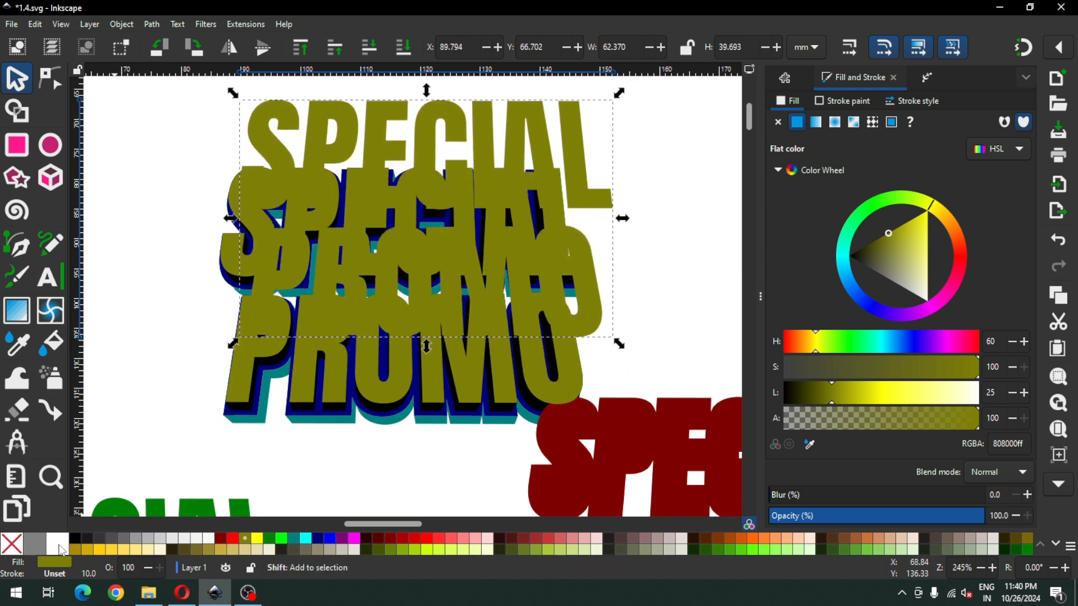
Step: Remove the fill from the duplicated olive lettering and give it a maroon stroke
{"action": "left_click", "coordinate": [58, 545], "text": "shift"}
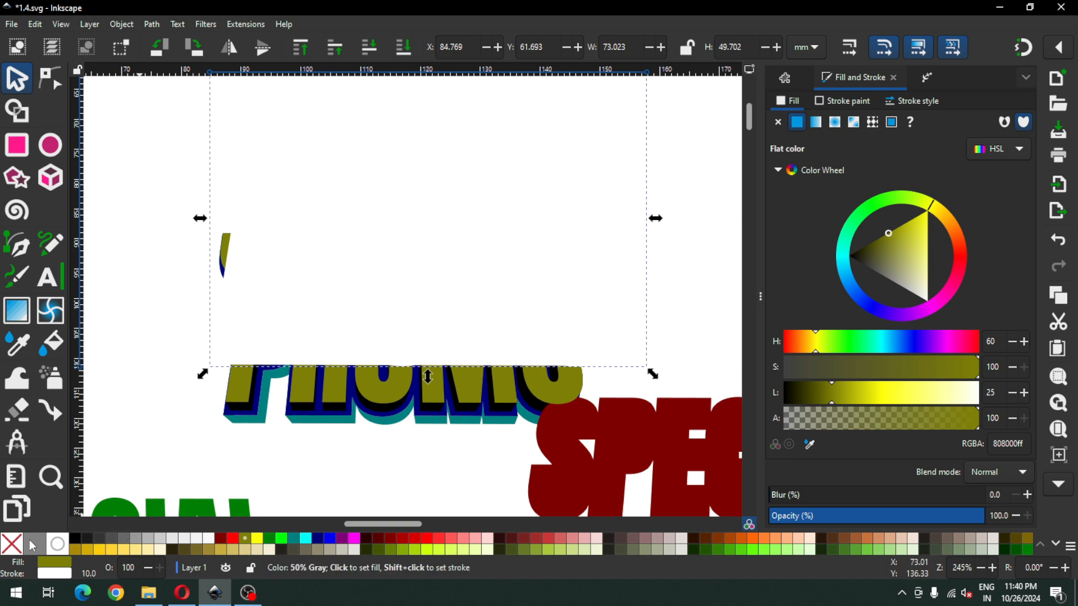
{"action": "left_click", "coordinate": [12, 545]}
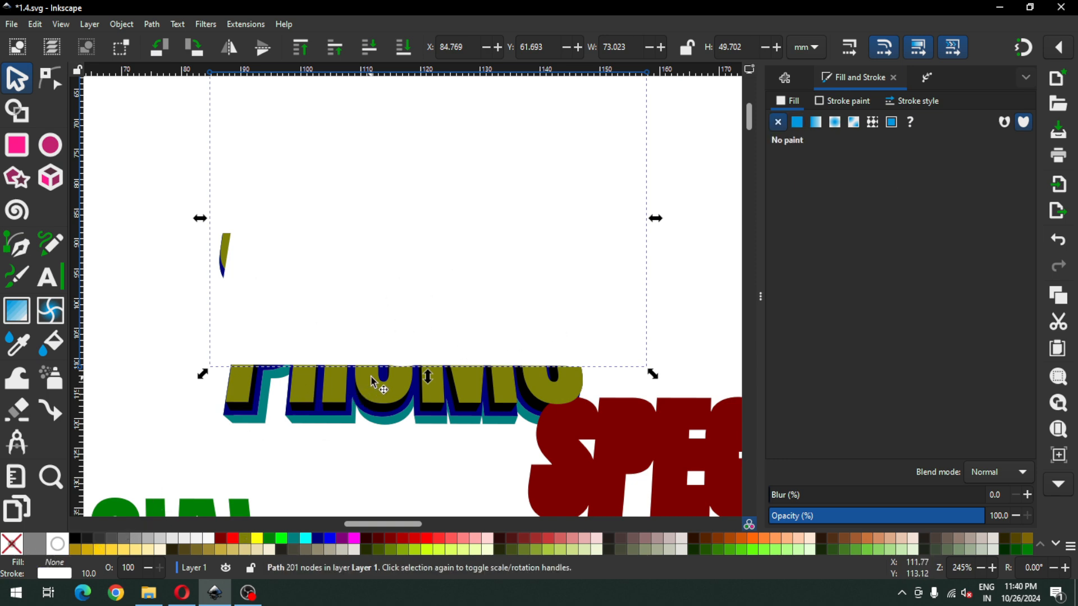
{"action": "left_click", "coordinate": [220, 538], "text": "shift"}
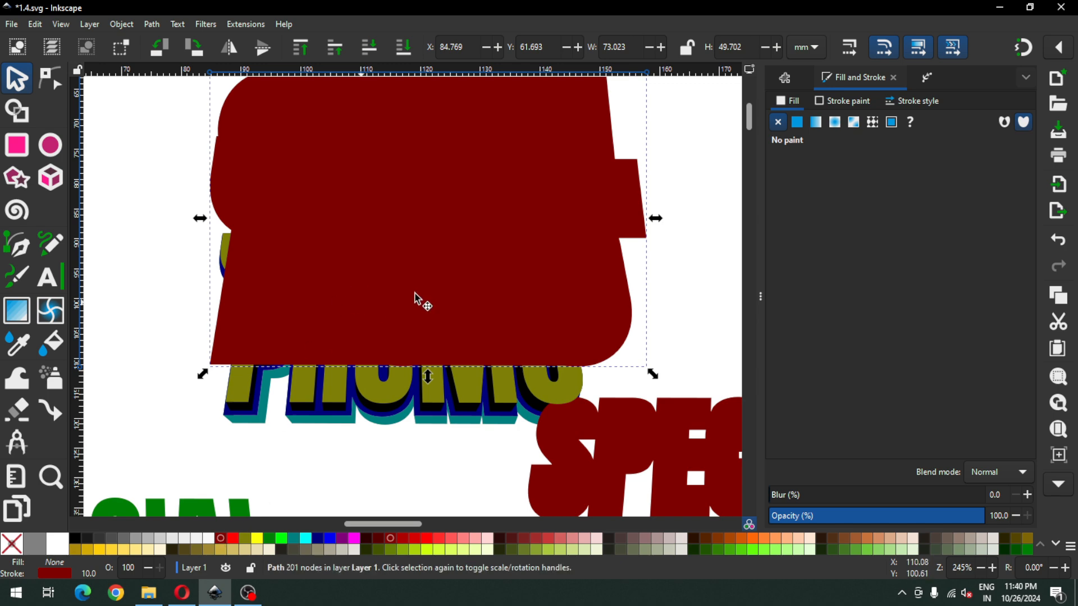
Step: Set the stroke width of the maroon outline copy to 0.1 mm
{"action": "left_click", "coordinate": [849, 102]}
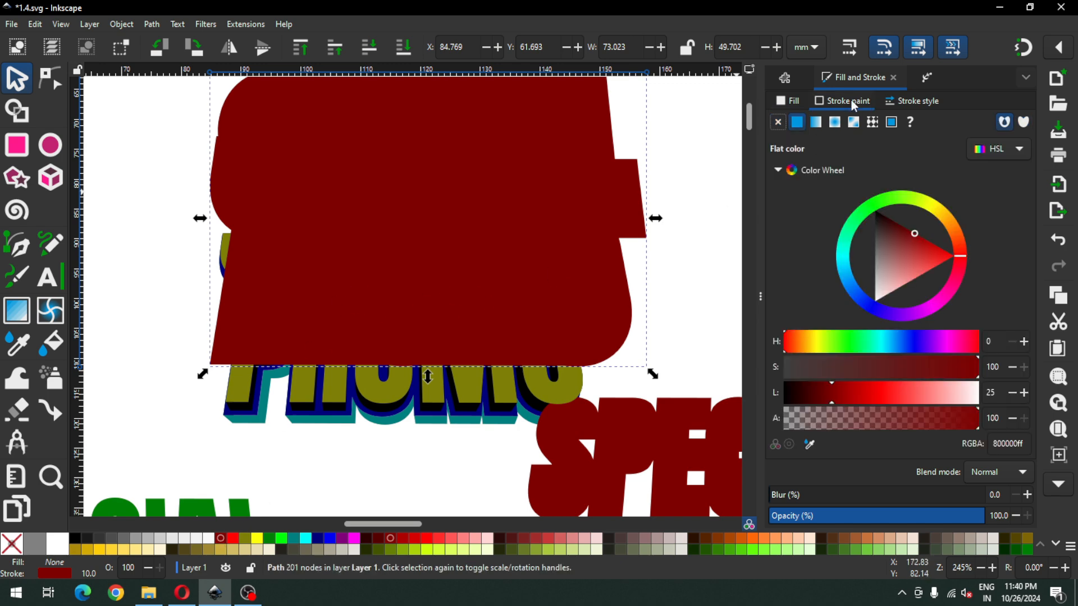
{"action": "left_click", "coordinate": [913, 102]}
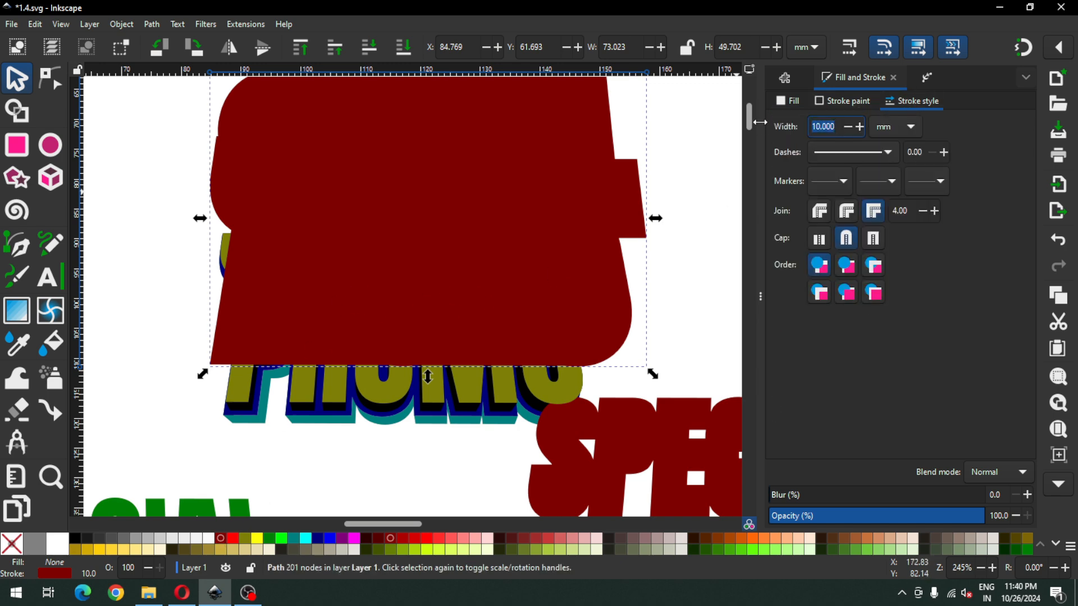
{"action": "key", "text": "Return"}
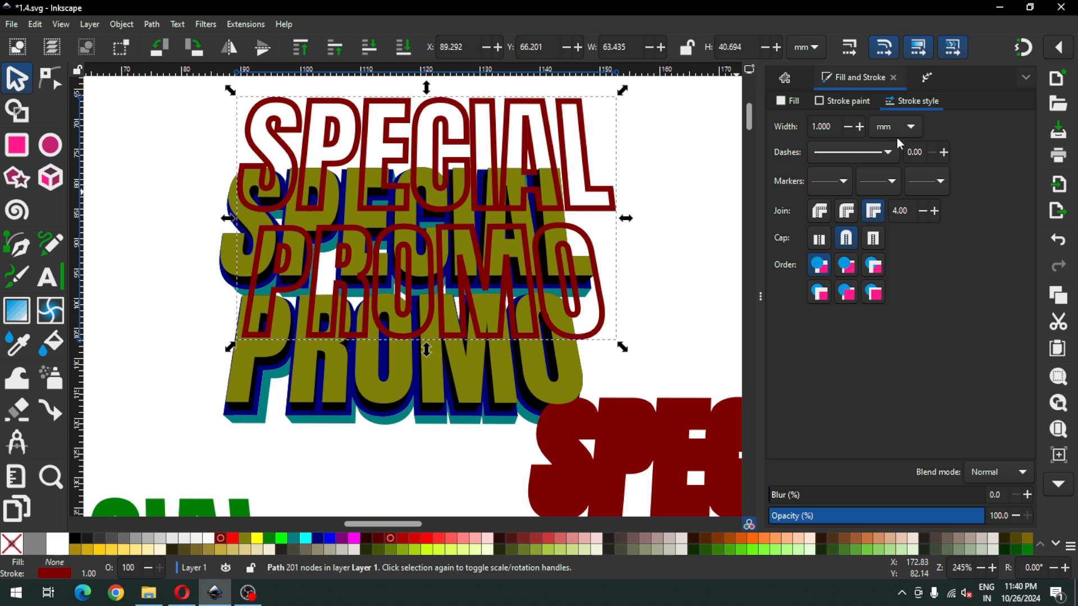
{"action": "left_click_drag", "start_coordinate": [834, 127], "coordinate": [786, 128]}
{"action": "key", "text": "Return"}
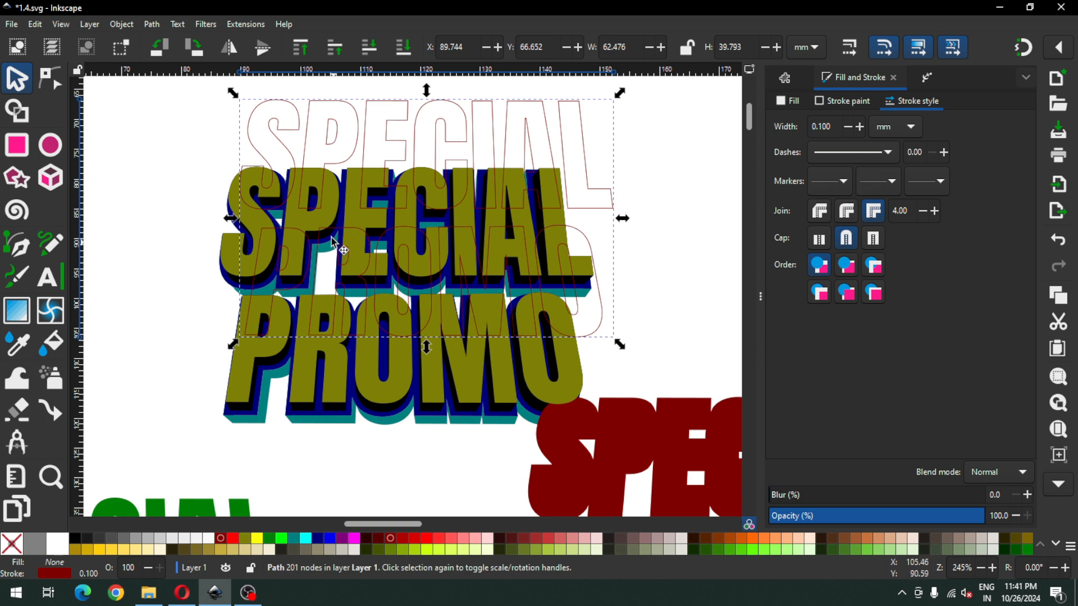
Step: Move the thin maroon outline copy onto the olive front lettering so their edges line up
{"action": "left_click_drag", "start_coordinate": [298, 126], "coordinate": [290, 186]}
{"action": "key", "text": "z"}
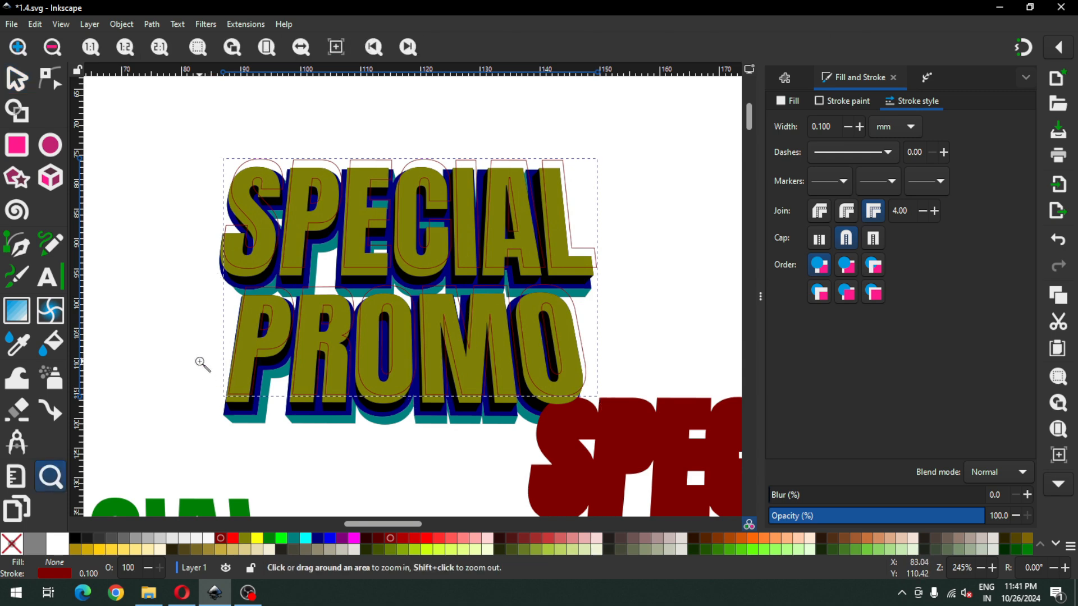
{"action": "left_click_drag", "start_coordinate": [204, 361], "coordinate": [316, 401]}
{"action": "left_click", "coordinate": [17, 80]}
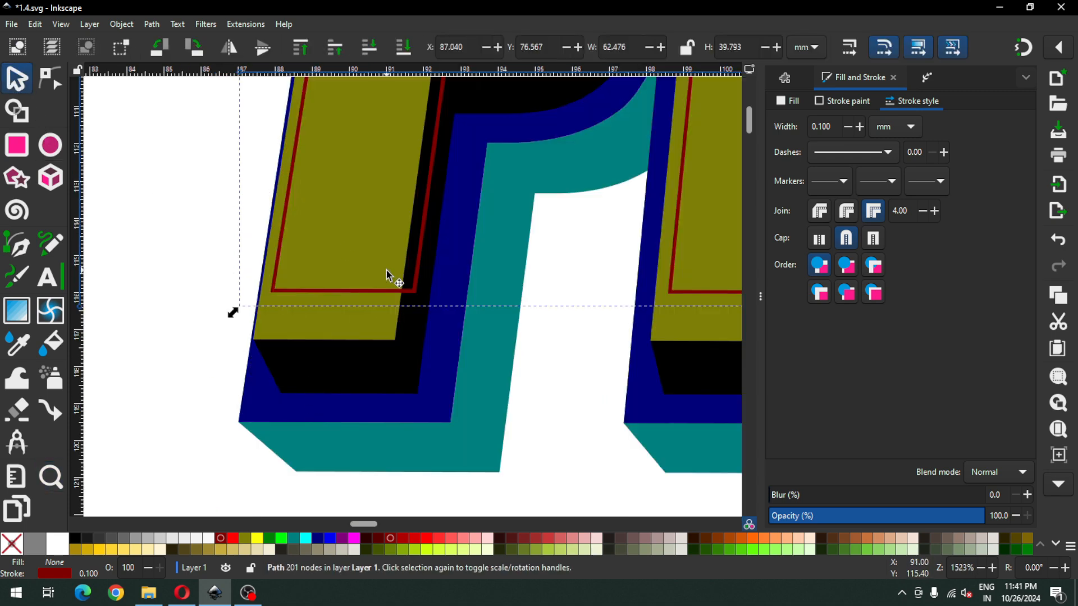
{"action": "left_click_drag", "start_coordinate": [413, 275], "coordinate": [395, 326]}
{"action": "left_click", "coordinate": [550, 445]}
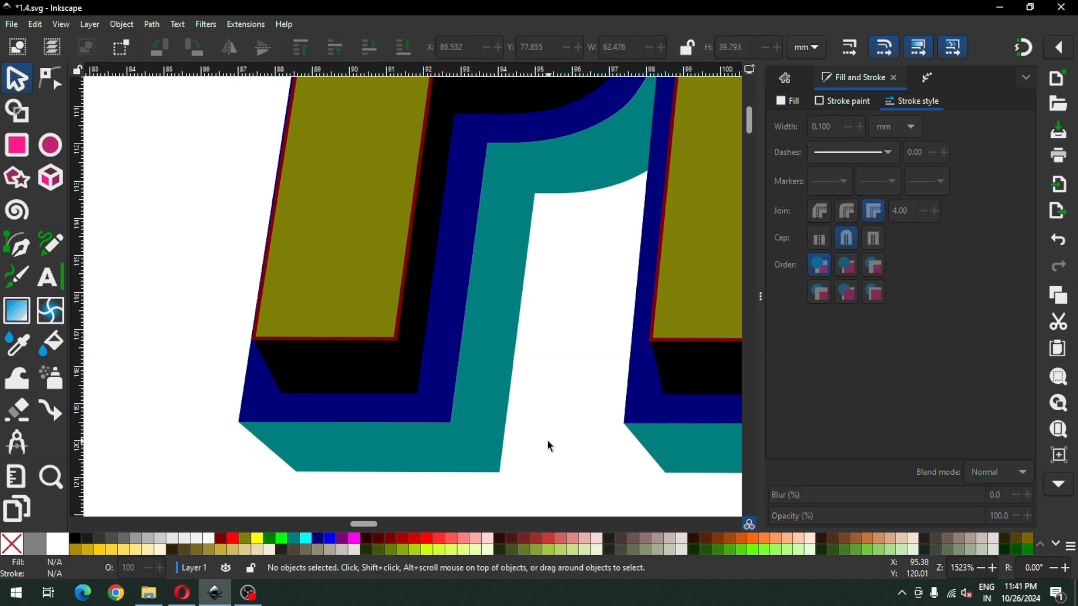
{"action": "scroll", "coordinate": [534, 436], "scroll_direction": "down", "scroll_amount": 6}
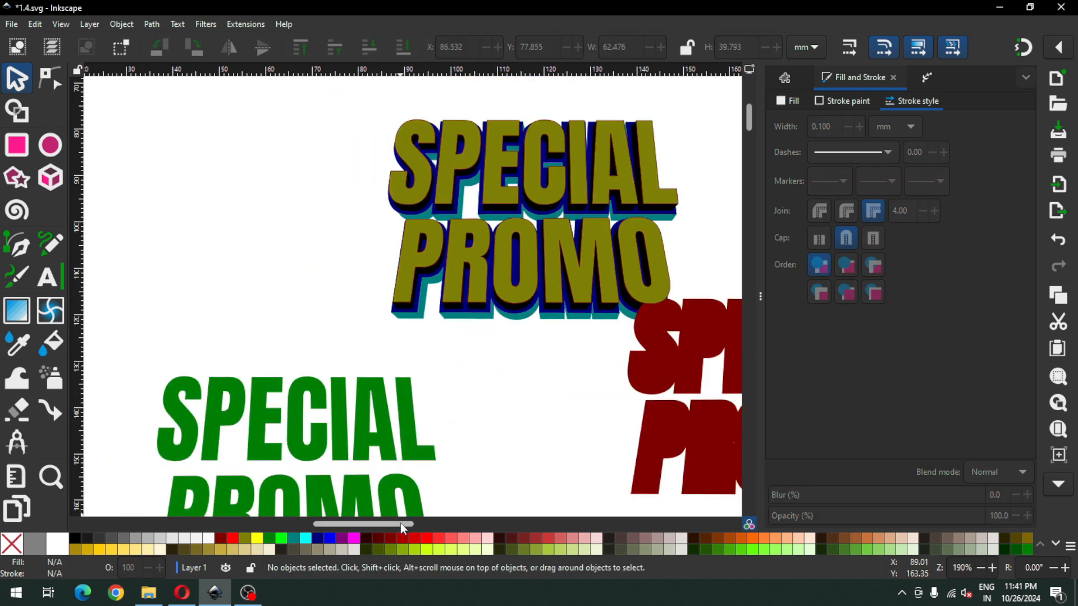
Step: Move the merged maroon lettering and the green lettering down and clear of the stacked design
{"action": "left_click_drag", "start_coordinate": [400, 523], "coordinate": [420, 528]}
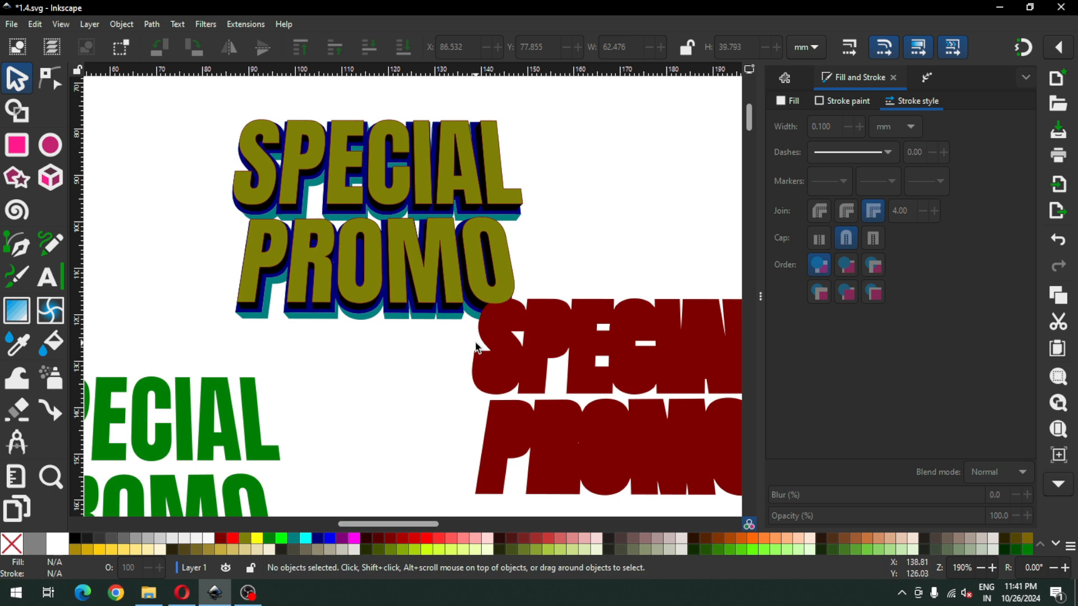
{"action": "scroll", "coordinate": [476, 347], "scroll_direction": "down", "scroll_amount": 3}
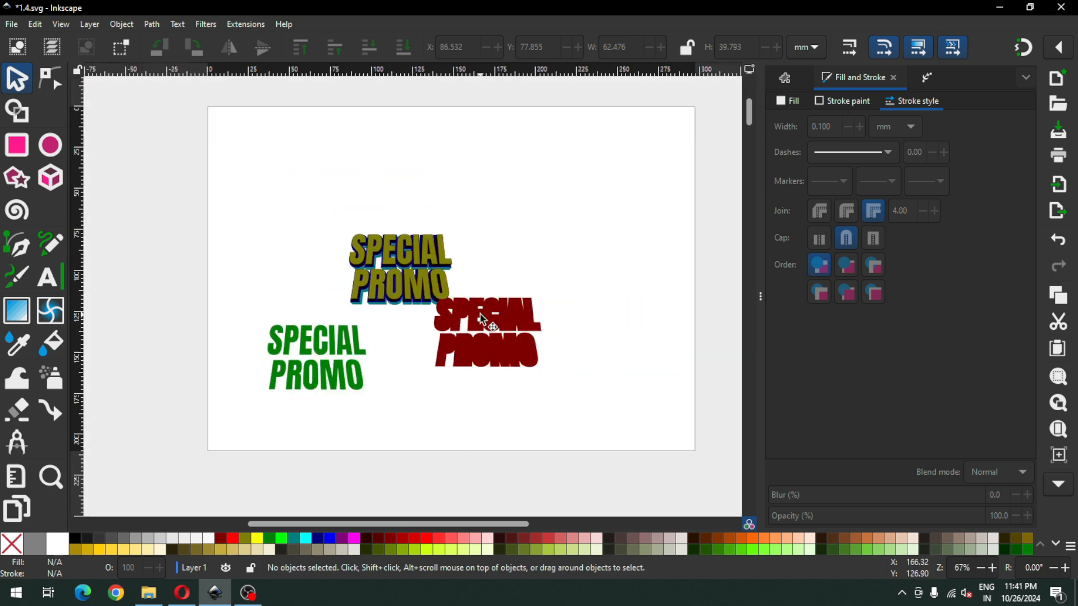
{"action": "left_click", "coordinate": [480, 315]}
{"action": "left_click_drag", "start_coordinate": [480, 315], "coordinate": [553, 348]}
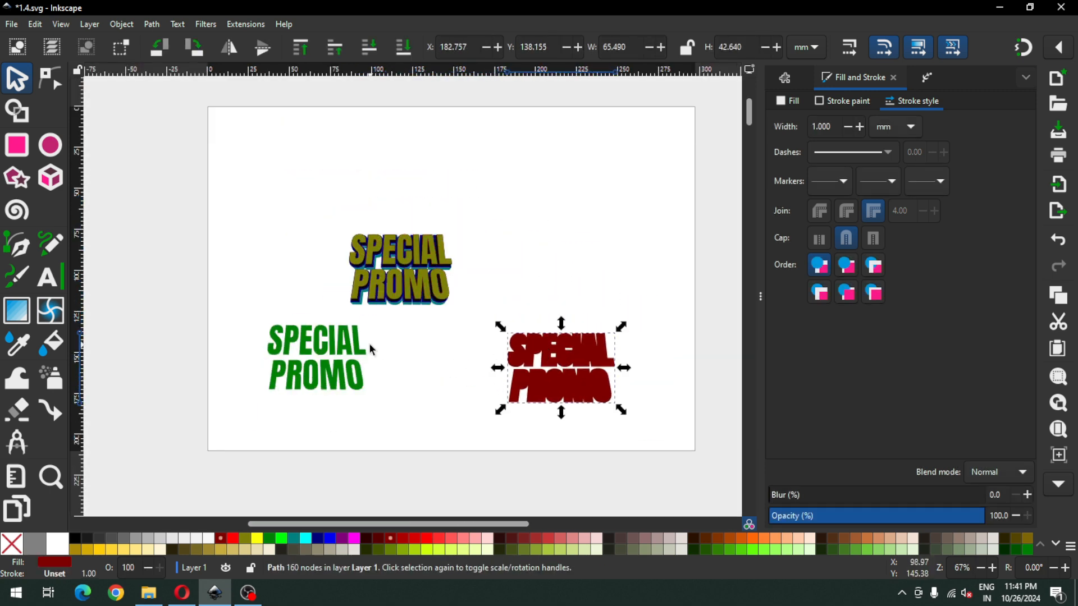
{"action": "left_click", "coordinate": [348, 346]}
{"action": "left_click_drag", "start_coordinate": [348, 345], "coordinate": [495, 413]}
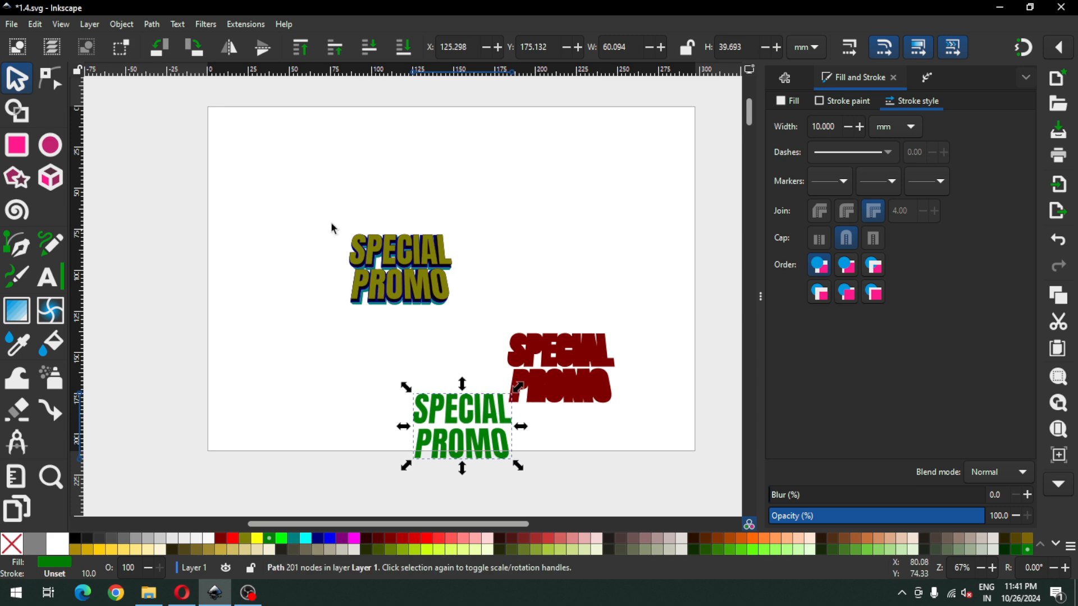
Step: Select all the lettering, enlarge it to about 426 by 360 mm overall, and move it so the stacked design is centred on the page
{"action": "left_click_drag", "start_coordinate": [320, 209], "coordinate": [473, 321]}
{"action": "left_click", "coordinate": [445, 338]}
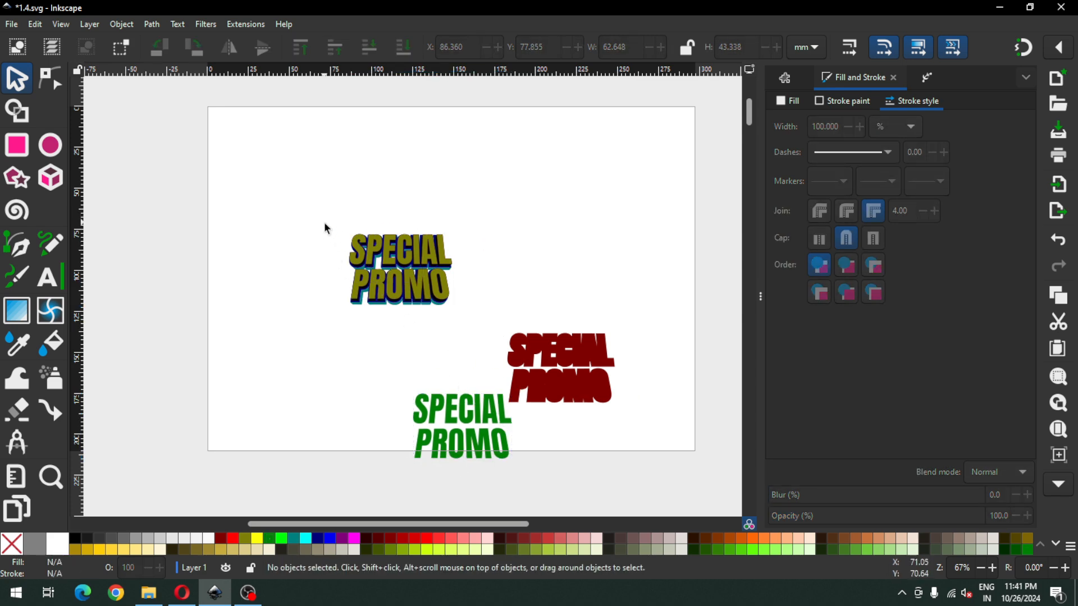
{"action": "key", "text": "minus"}
{"action": "key", "text": "minus"}
{"action": "left_click_drag", "start_coordinate": [331, 225], "coordinate": [655, 478]}
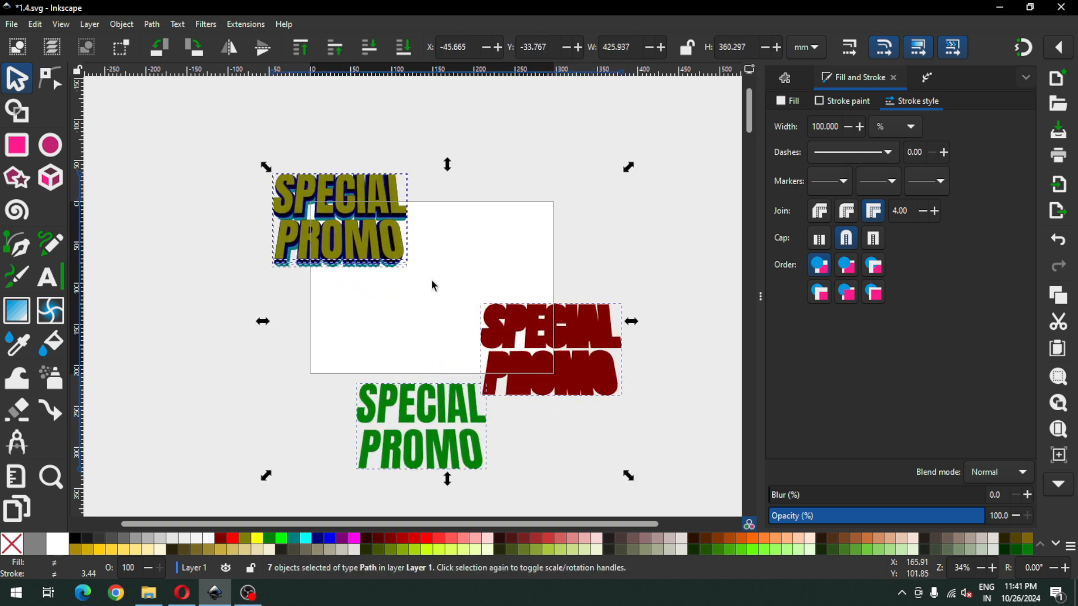
{"action": "left_click_drag", "start_coordinate": [380, 261], "coordinate": [462, 318]}
{"action": "left_click", "coordinate": [532, 388]}
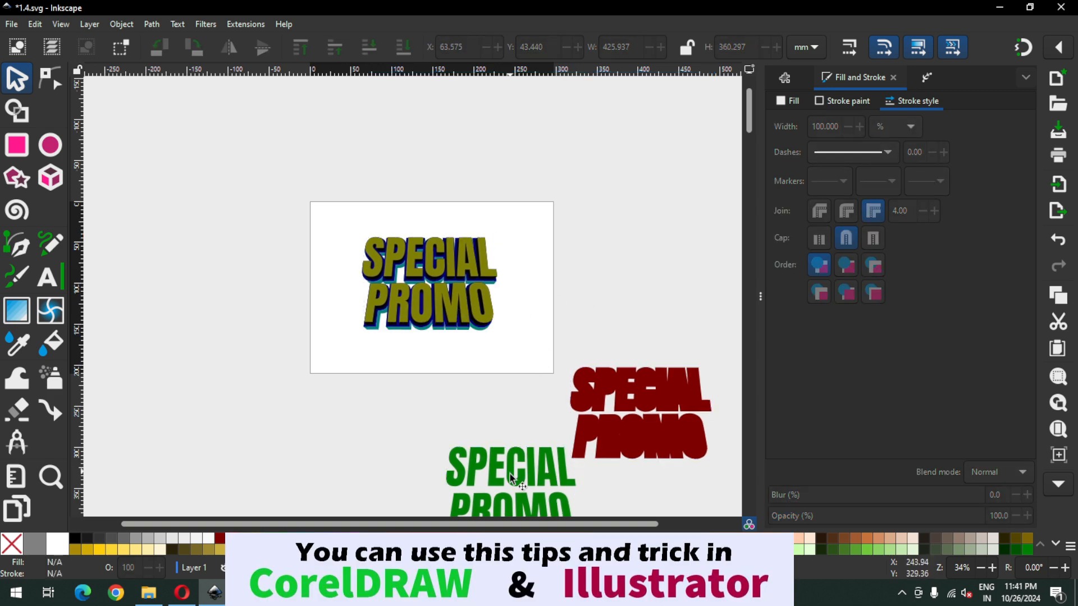
Step: Bring the green lettering just below the stacked design and the merged maroon lettering right beside it
{"action": "left_click_drag", "start_coordinate": [509, 476], "coordinate": [448, 359]}
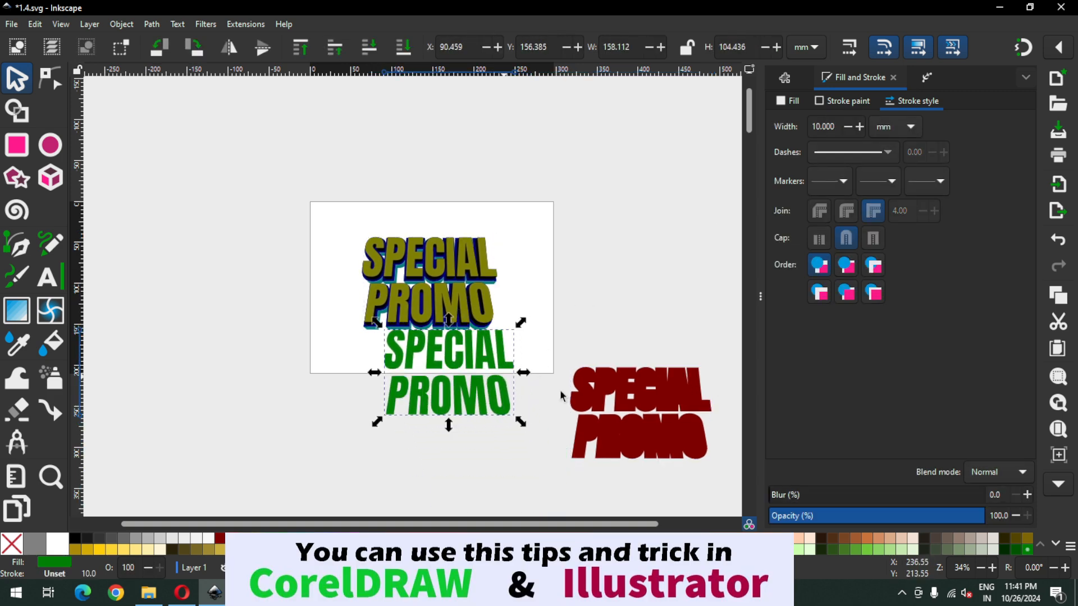
{"action": "left_click_drag", "start_coordinate": [583, 395], "coordinate": [509, 310]}
{"action": "key", "text": "z"}
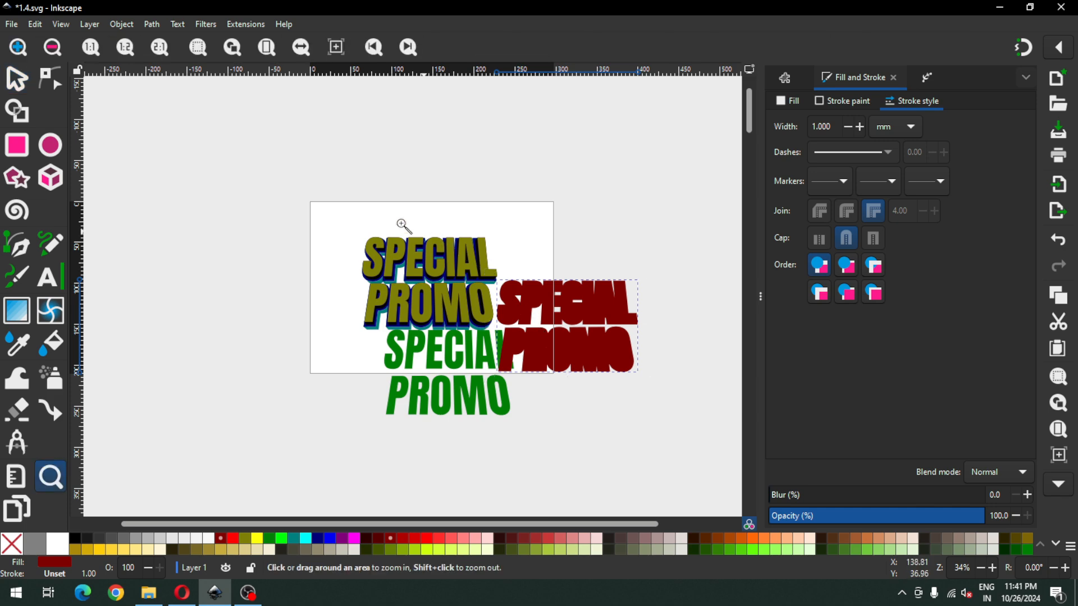
{"action": "left_click_drag", "start_coordinate": [353, 219], "coordinate": [561, 387]}
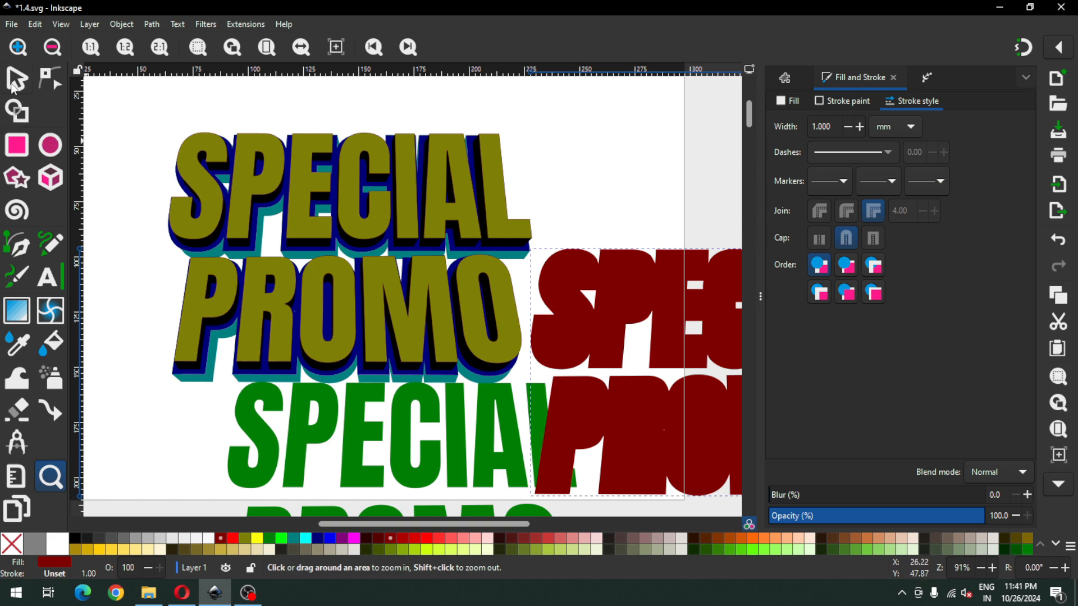
{"action": "left_click", "coordinate": [15, 82]}
{"action": "left_click", "coordinate": [530, 180]}
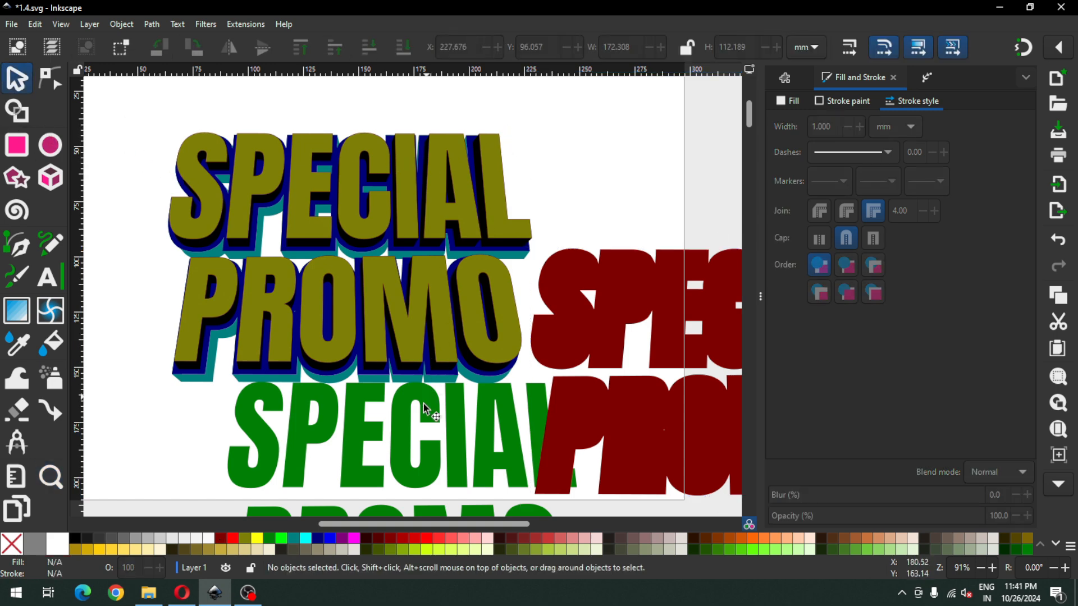
Step: Move the green lettering behind the olive and black layers of the stack and fill it with maroon
{"action": "left_click", "coordinate": [404, 428]}
{"action": "mouse_move", "coordinate": [404, 428]}
{"action": "left_mouse_down"}
{"action": "mouse_move", "coordinate": [421, 315]}
{"action": "mouse_move", "coordinate": [357, 224]}
{"action": "left_mouse_up"}
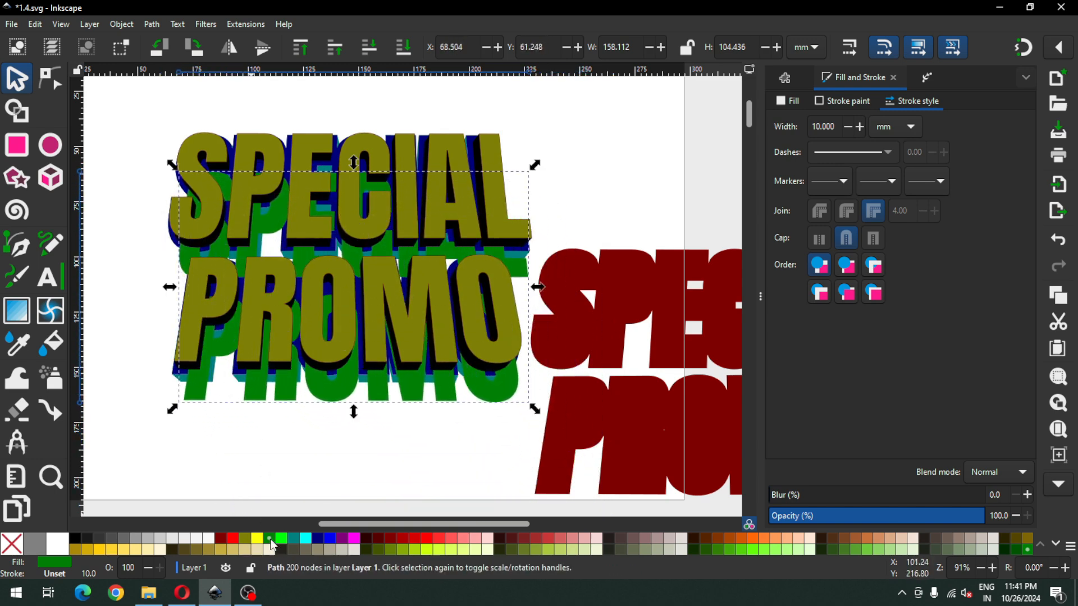
{"action": "left_click", "coordinate": [223, 540]}
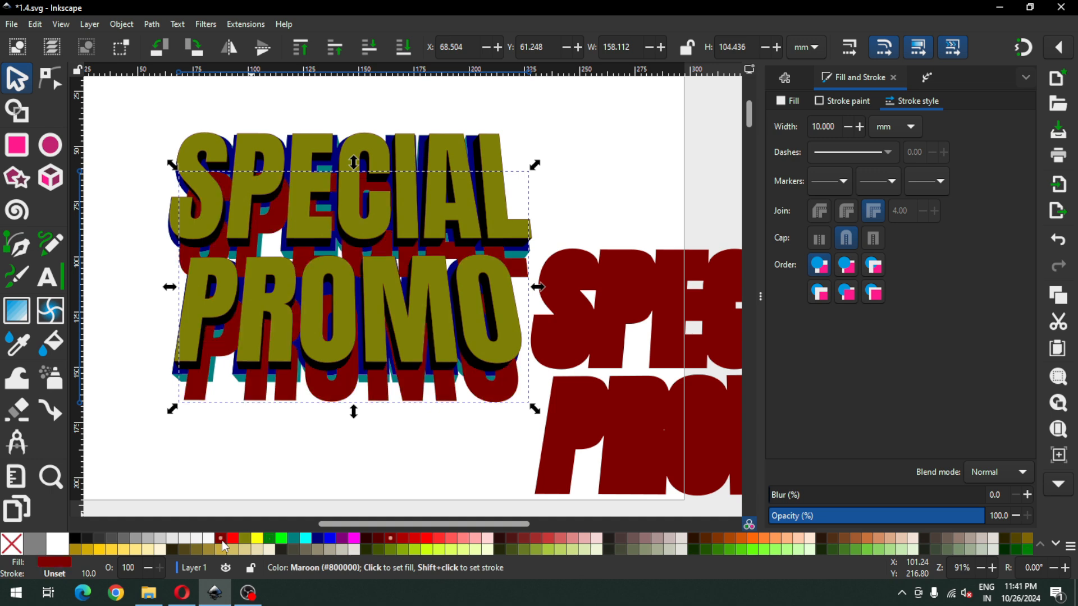
{"action": "left_click", "coordinate": [152, 348]}
Step: Shift the recoloured maroon lettering up so only a thin strip shows beneath the black extrusion
{"action": "key", "text": "z"}
{"action": "left_click_drag", "start_coordinate": [151, 337], "coordinate": [283, 428]}
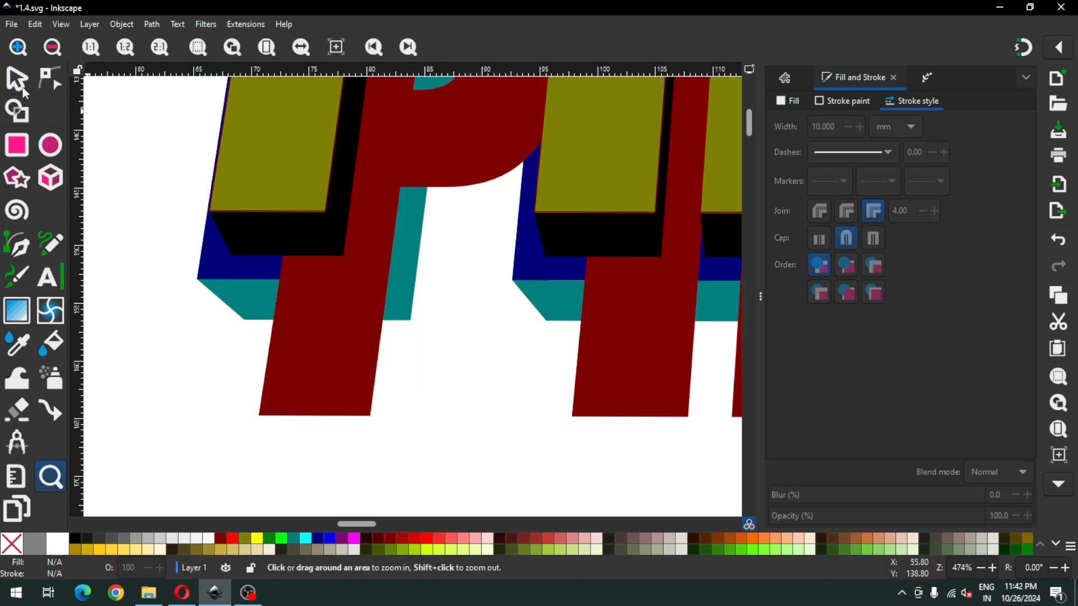
{"action": "left_click", "coordinate": [22, 86]}
{"action": "left_click", "coordinate": [352, 366]}
{"action": "left_click_drag", "start_coordinate": [352, 366], "coordinate": [331, 208]}
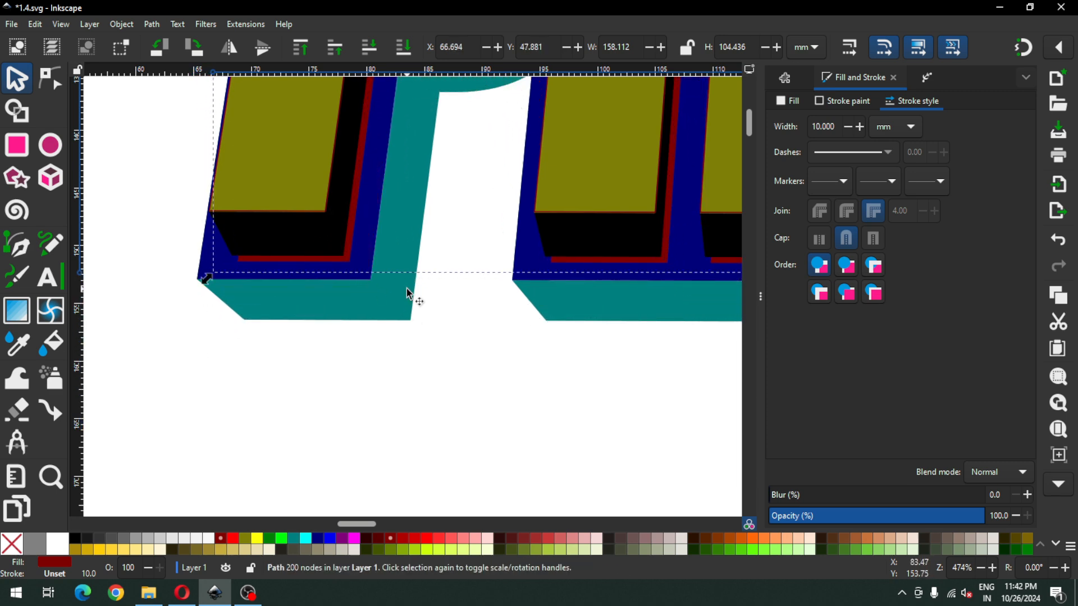
Step: Narrow the inner maroon lettering to about 155.8 mm wide and nudge it slightly down below the black extrusion
{"action": "scroll", "coordinate": [407, 288], "scroll_direction": "down", "scroll_amount": 2}
{"action": "scroll", "coordinate": [415, 298], "scroll_direction": "down", "scroll_amount": 4}
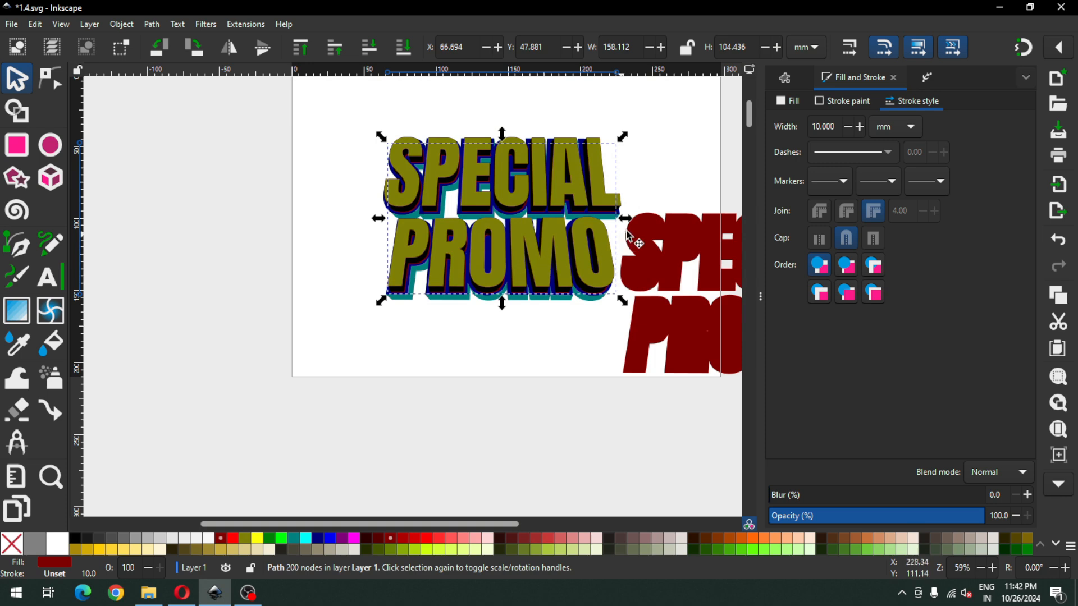
{"action": "left_click_drag", "start_coordinate": [628, 225], "coordinate": [627, 226]}
{"action": "key", "text": "z"}
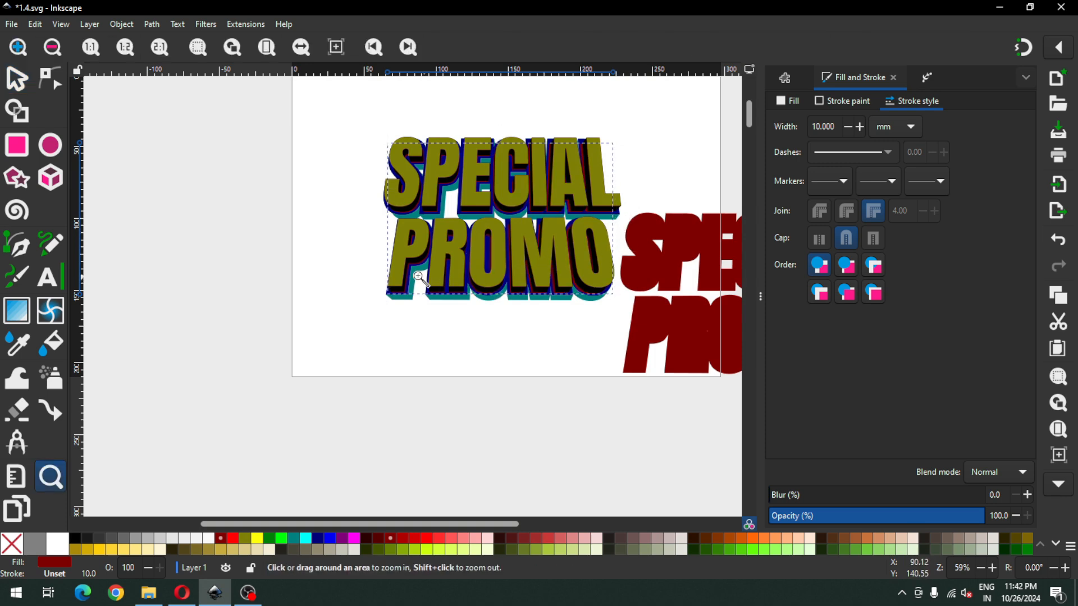
{"action": "left_click_drag", "start_coordinate": [380, 254], "coordinate": [455, 309]}
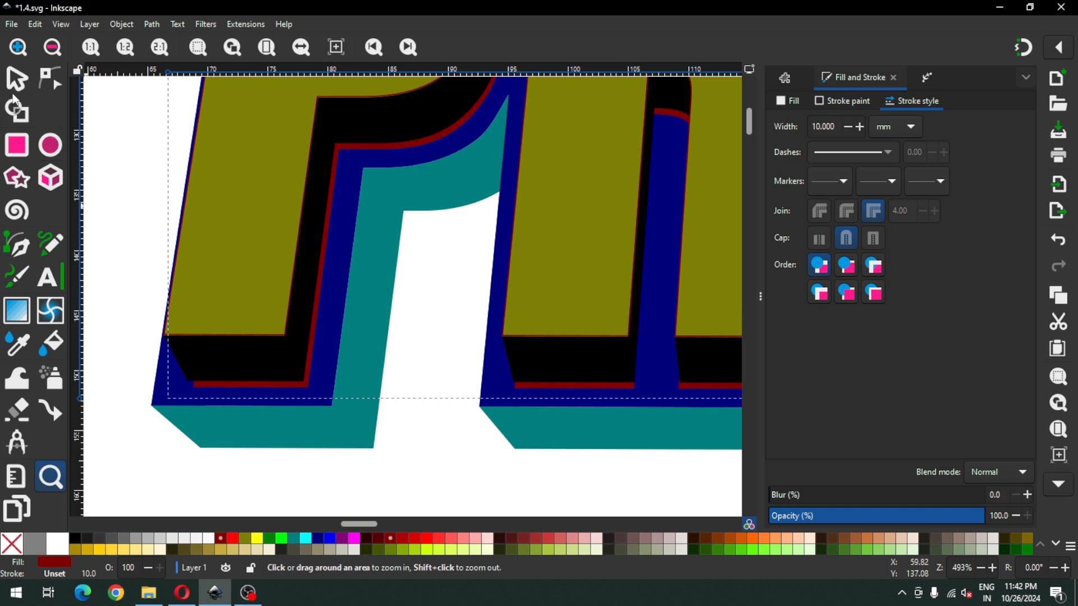
{"action": "left_click", "coordinate": [17, 85]}
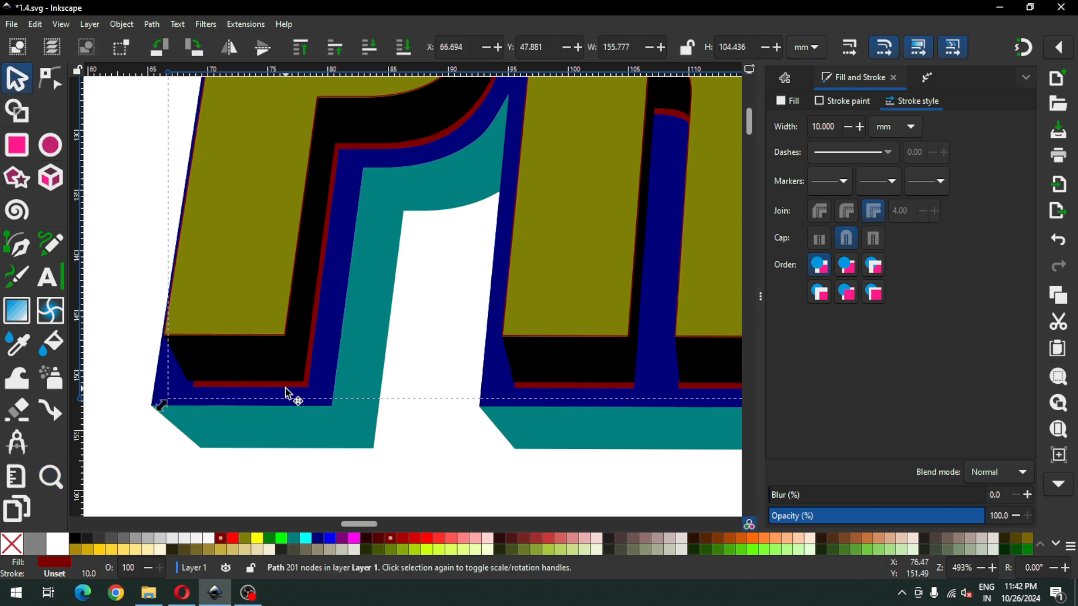
{"action": "left_click_drag", "start_coordinate": [285, 388], "coordinate": [291, 392]}
{"action": "key", "text": "Escape"}
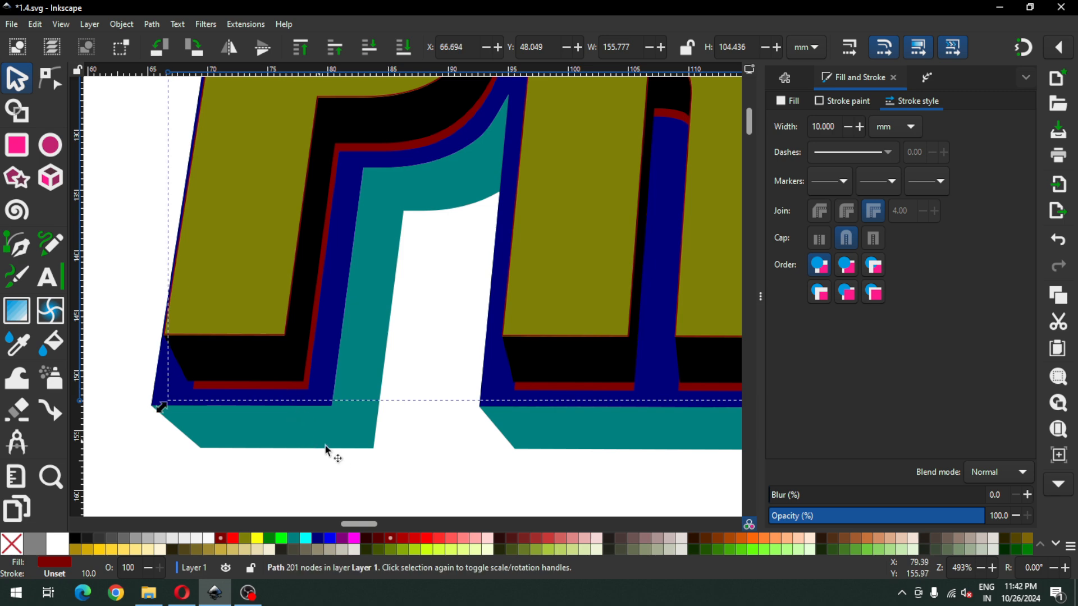
{"action": "left_click", "coordinate": [395, 452]}
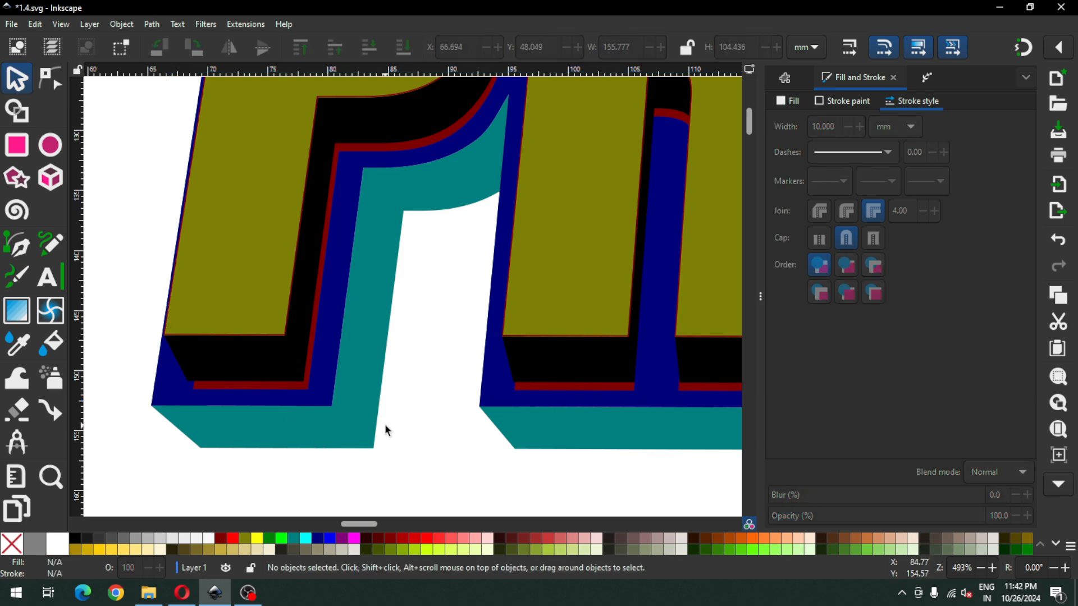
Step: Move the merged maroon lettering over the stacked design and lower it to the bottom of the stacking order
{"action": "scroll", "coordinate": [385, 429], "scroll_direction": "down", "scroll_amount": 3}
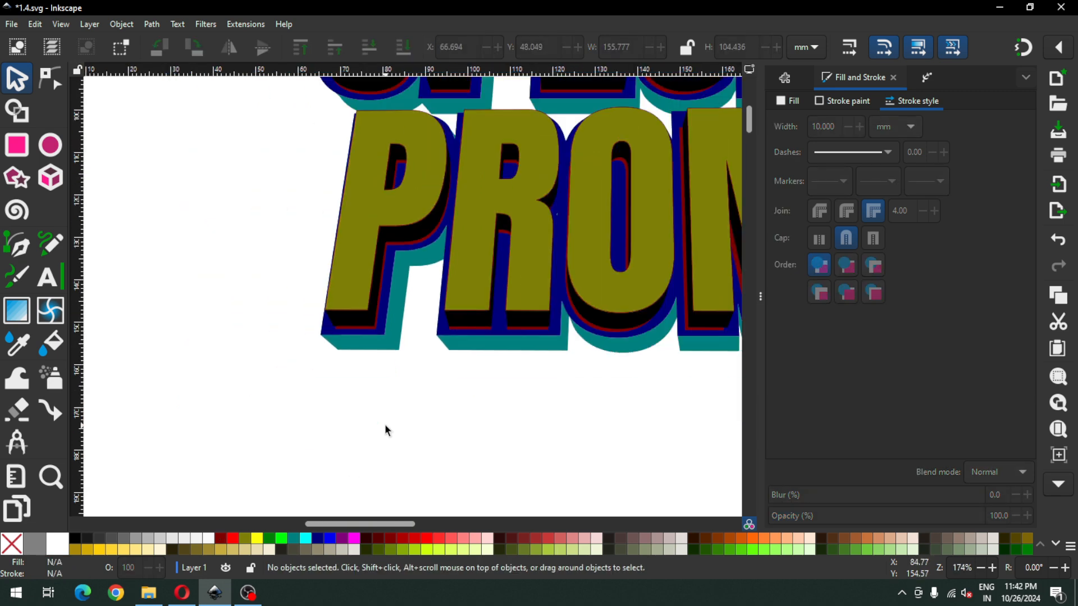
{"action": "scroll", "coordinate": [385, 430], "scroll_direction": "down", "scroll_amount": 4}
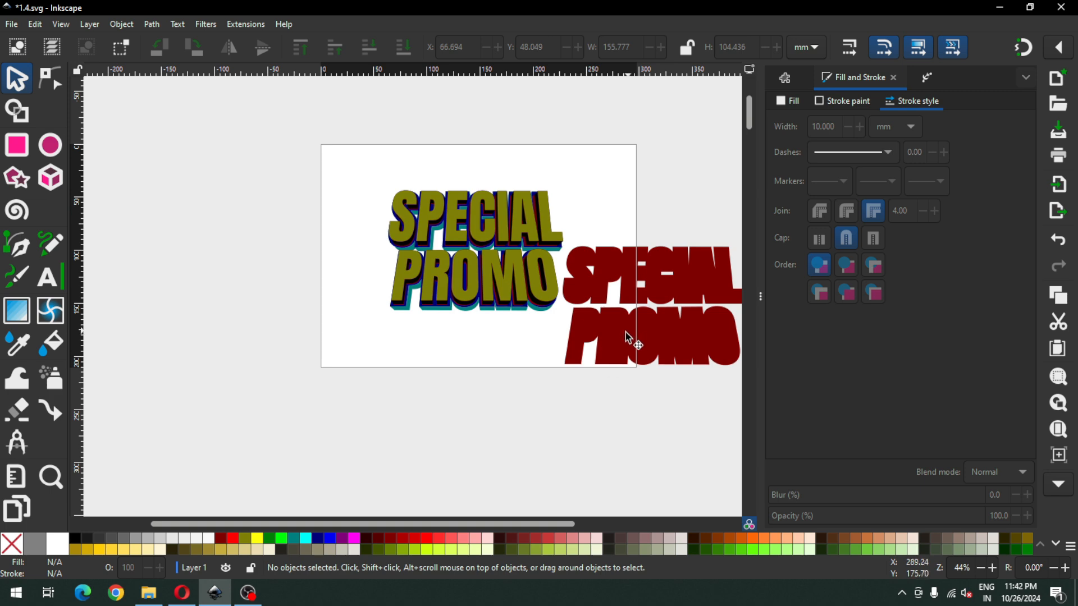
{"action": "left_click_drag", "start_coordinate": [643, 336], "coordinate": [465, 318]}
{"action": "left_click", "coordinate": [153, 26]}
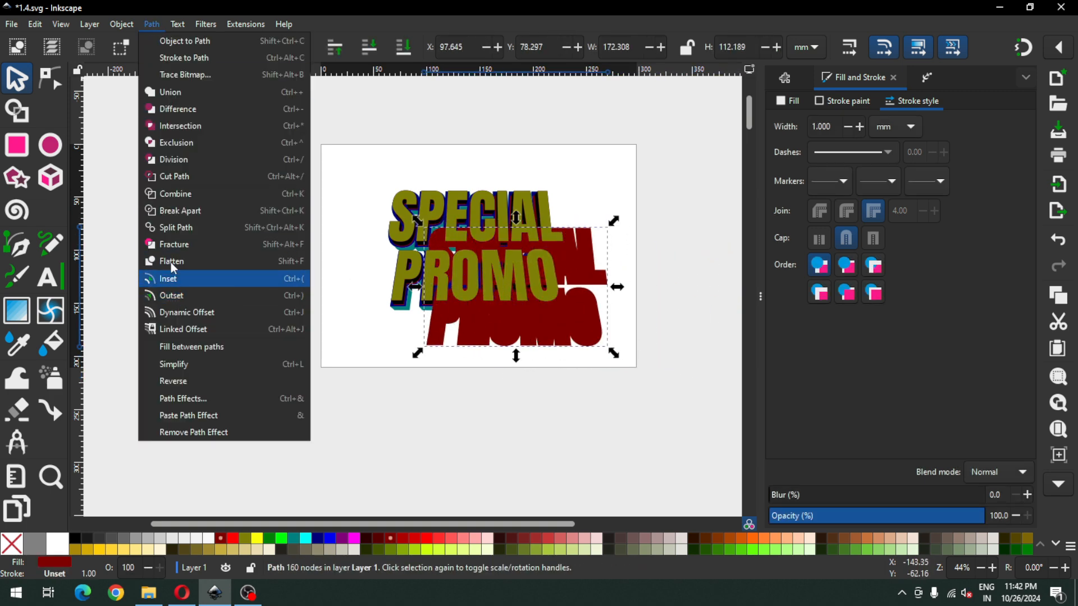
{"action": "mouse_move", "coordinate": [122, 25]}
{"action": "left_click", "coordinate": [185, 330]}
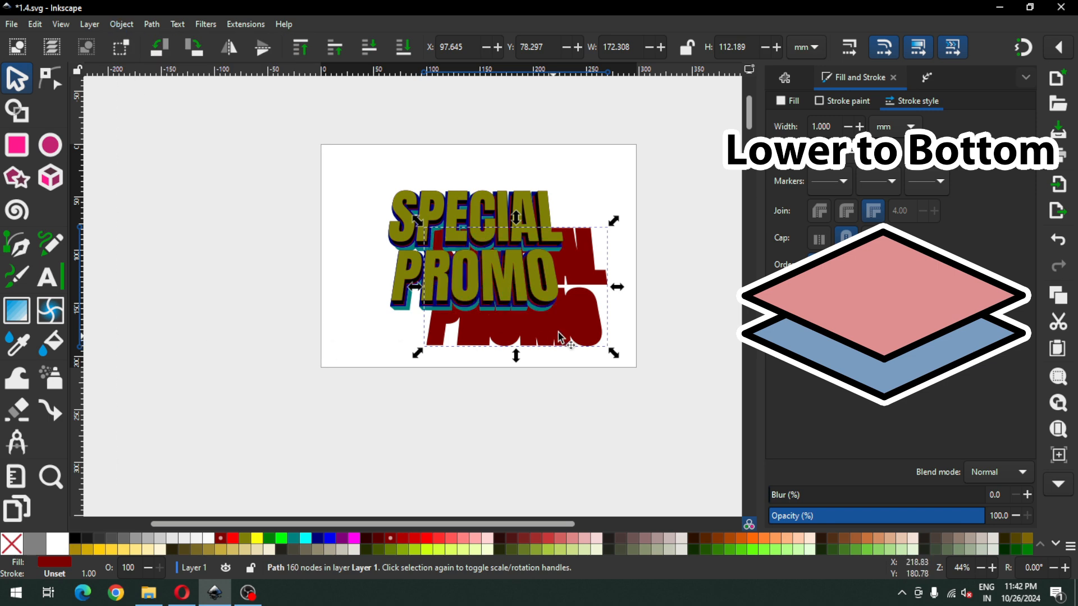
Step: Position the merged maroon lettering behind the stacked design, slightly lower than the teal extrusion
{"action": "left_click_drag", "start_coordinate": [558, 325], "coordinate": [520, 303]}
{"action": "key", "text": "z"}
{"action": "left_click_drag", "start_coordinate": [385, 175], "coordinate": [595, 345]}
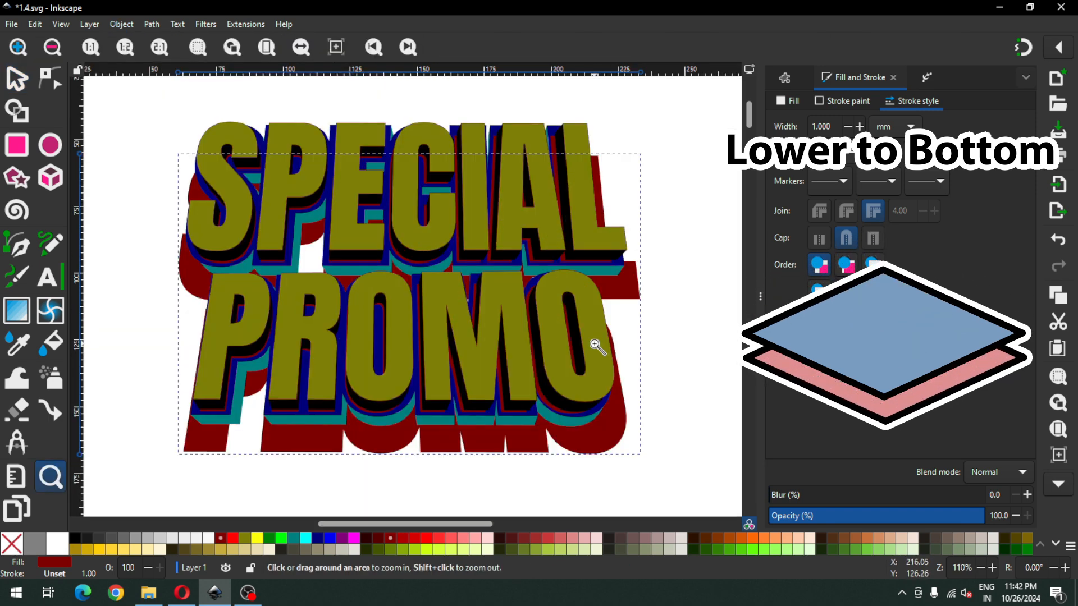
{"action": "left_click", "coordinate": [11, 83]}
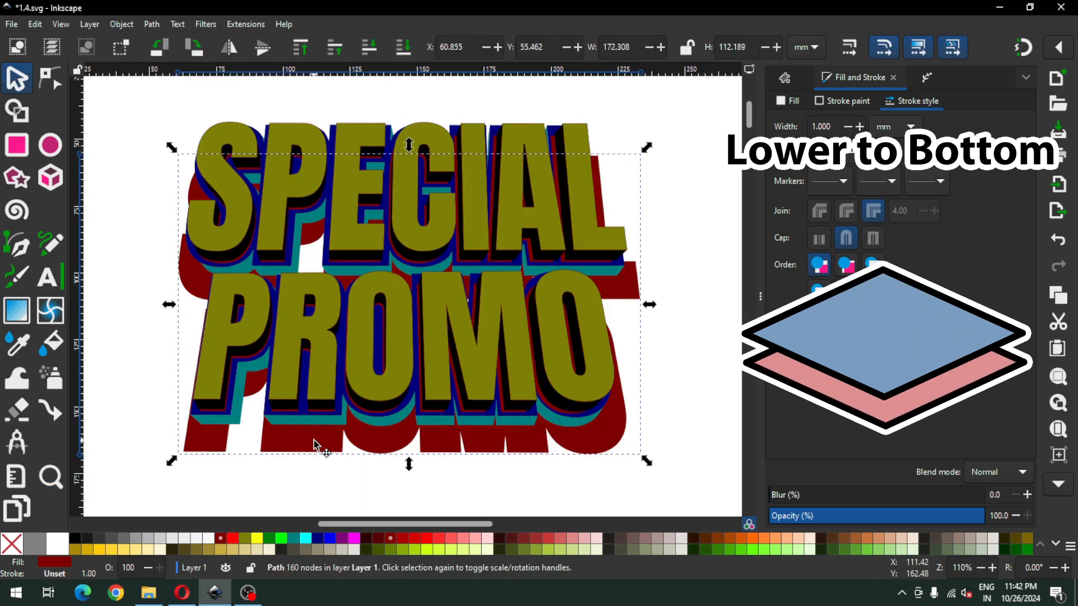
{"action": "left_click_drag", "start_coordinate": [313, 436], "coordinate": [319, 421]}
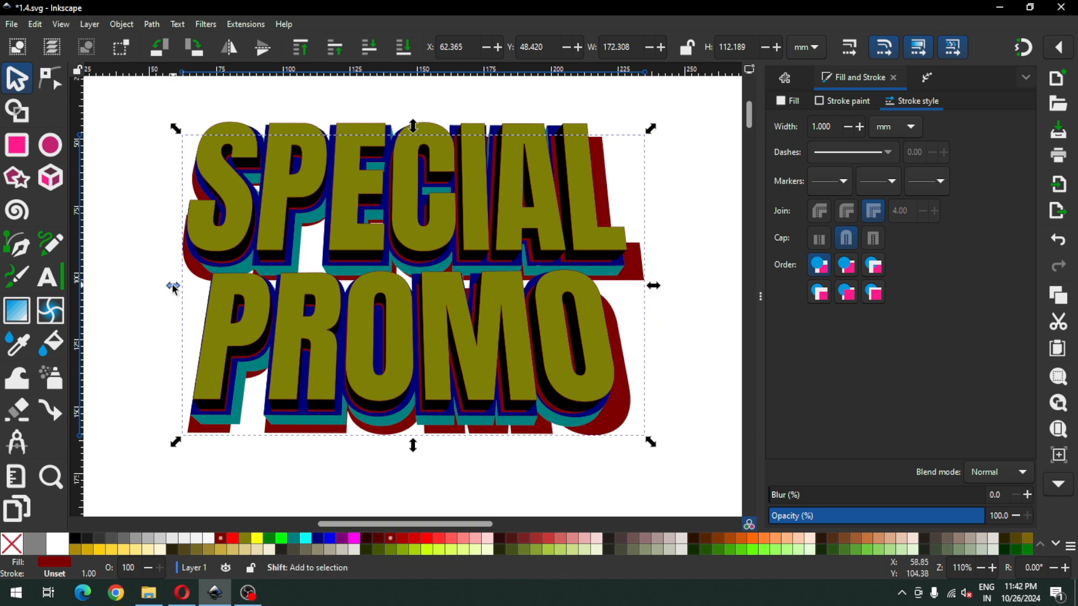
Step: Narrow the bottom maroon lettering around its centre to about 156 mm wide and nudge it slightly up behind the stack
{"action": "left_click_drag", "start_coordinate": [174, 286], "coordinate": [168, 286]}
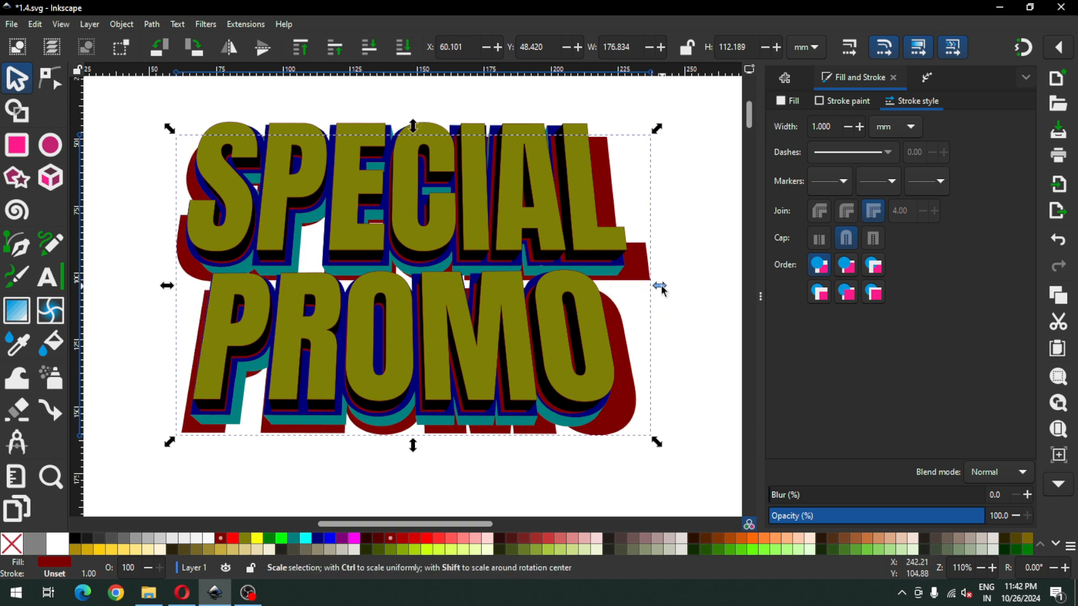
{"action": "left_click_drag", "start_coordinate": [660, 285], "coordinate": [651, 286]}
{"action": "left_click_drag", "start_coordinate": [624, 406], "coordinate": [619, 403]}
{"action": "left_click_drag", "start_coordinate": [647, 286], "coordinate": [629, 287]}
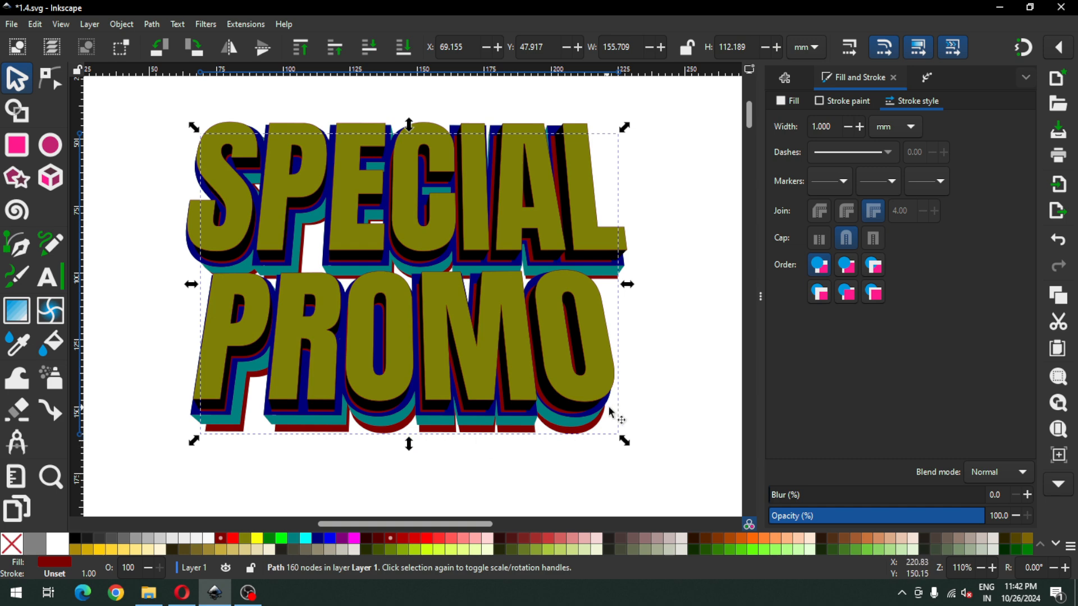
{"action": "left_click", "coordinate": [648, 425]}
{"action": "scroll", "coordinate": [590, 375], "scroll_direction": "down", "scroll_amount": 3}
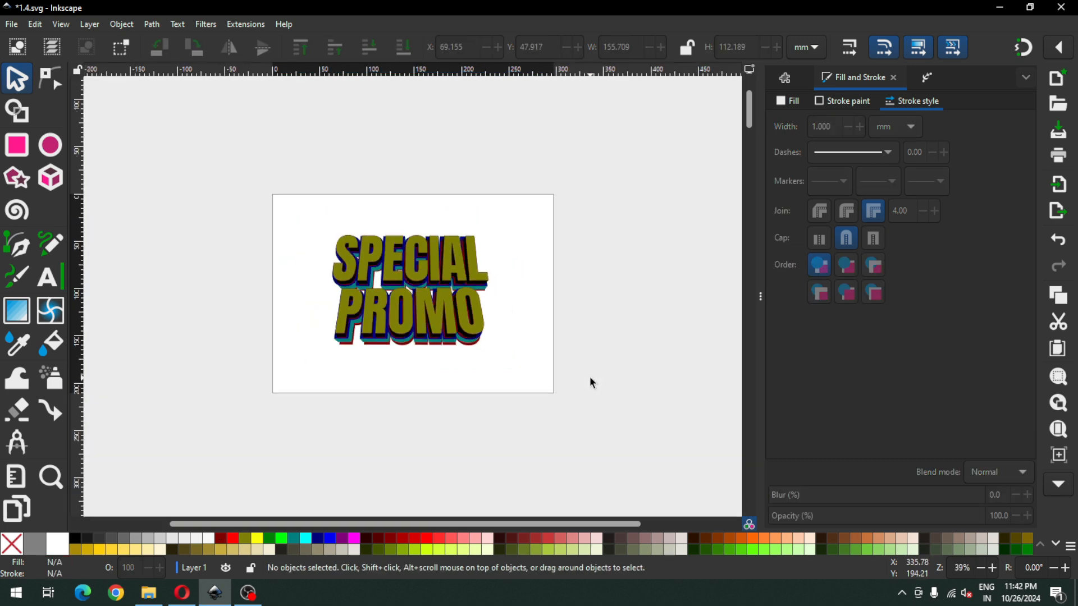
Step: Save the document, then draw a maroon circle about 69.8 mm wide over the page's left edge and convert it to a path
{"action": "key", "text": "ctrl+s"}
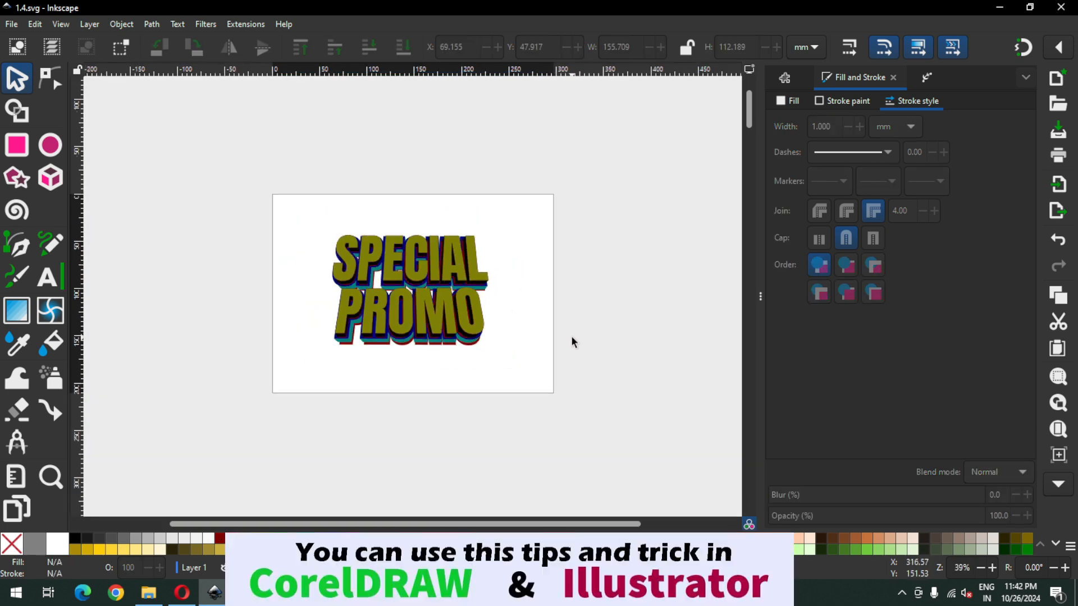
{"action": "left_click", "coordinate": [56, 153]}
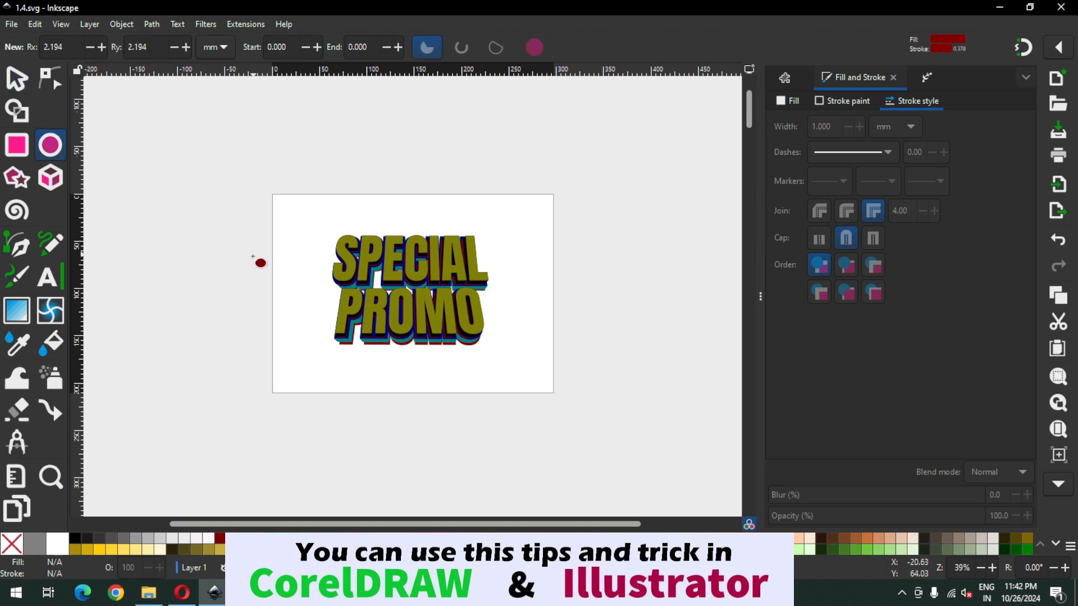
{"action": "left_click_drag", "start_coordinate": [251, 263], "coordinate": [283, 301]}
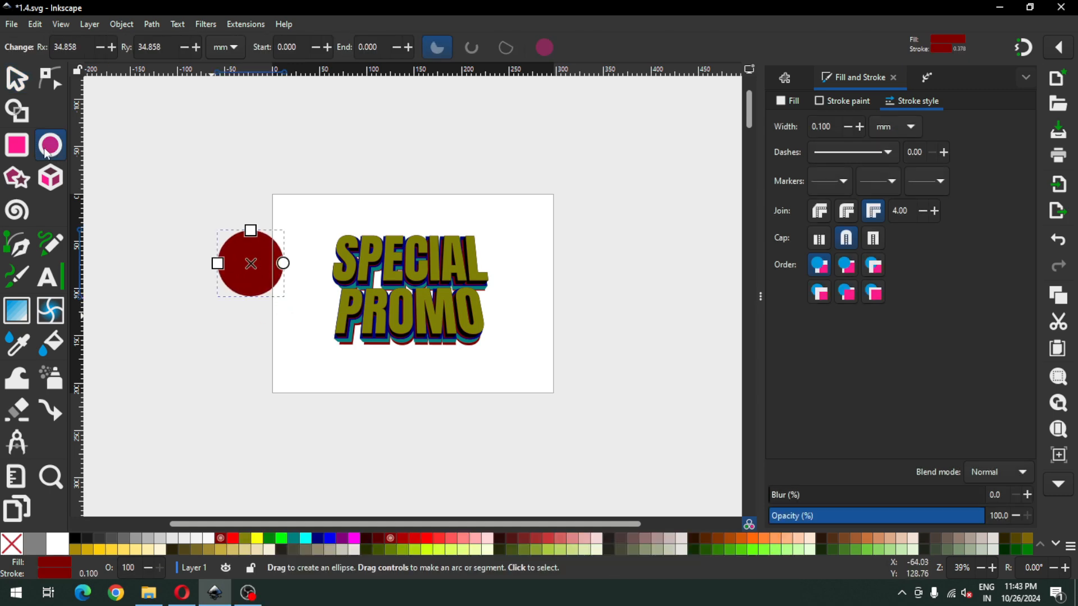
{"action": "left_click", "coordinate": [17, 79]}
{"action": "left_click", "coordinate": [152, 24]}
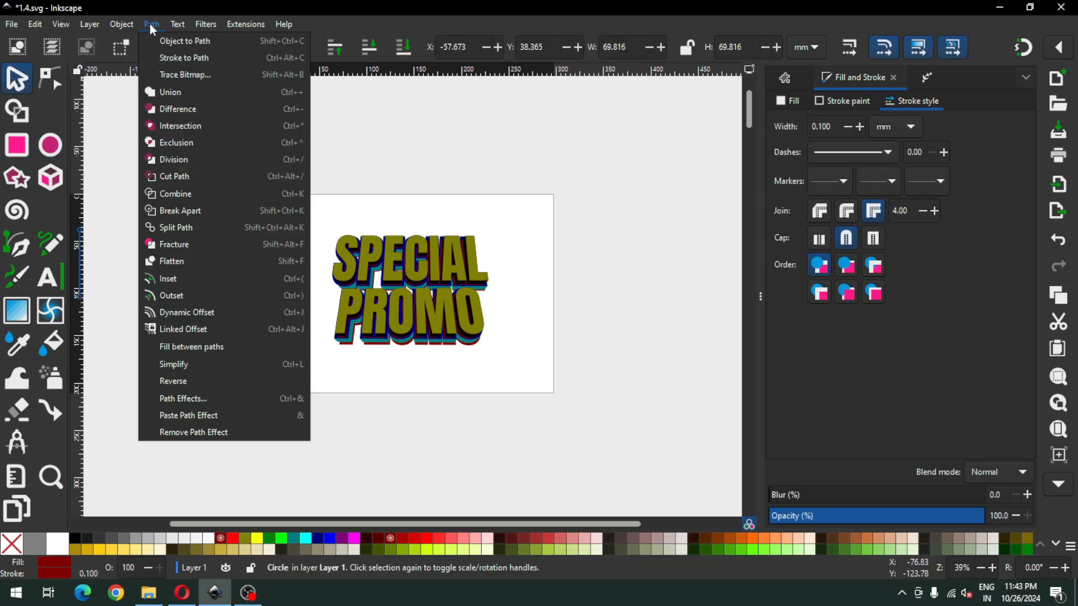
{"action": "left_click", "coordinate": [180, 41]}
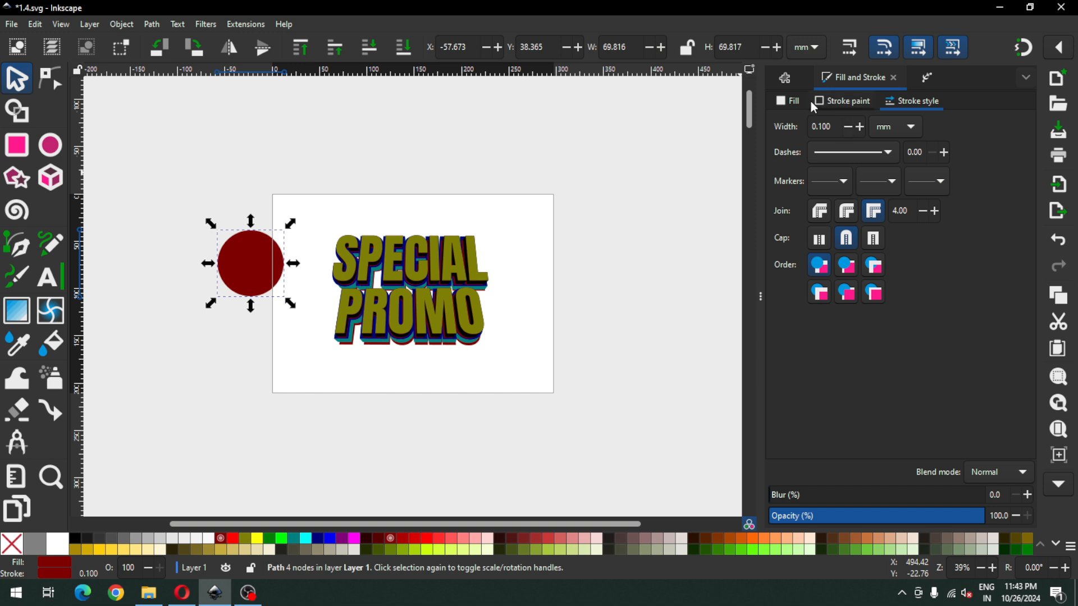
Step: Give the circle a radial gradient from opaque black at the centre to fully transparent white at the edge, and remove its stroke
{"action": "left_click", "coordinate": [790, 100]}
{"action": "left_click", "coordinate": [835, 123]}
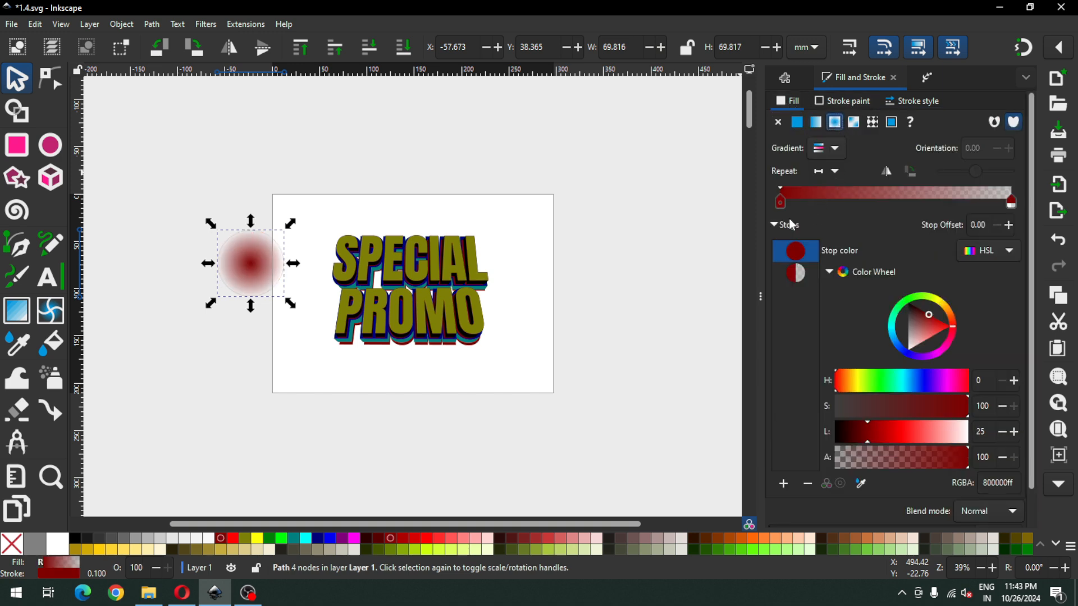
{"action": "left_click_drag", "start_coordinate": [849, 438], "coordinate": [793, 434]}
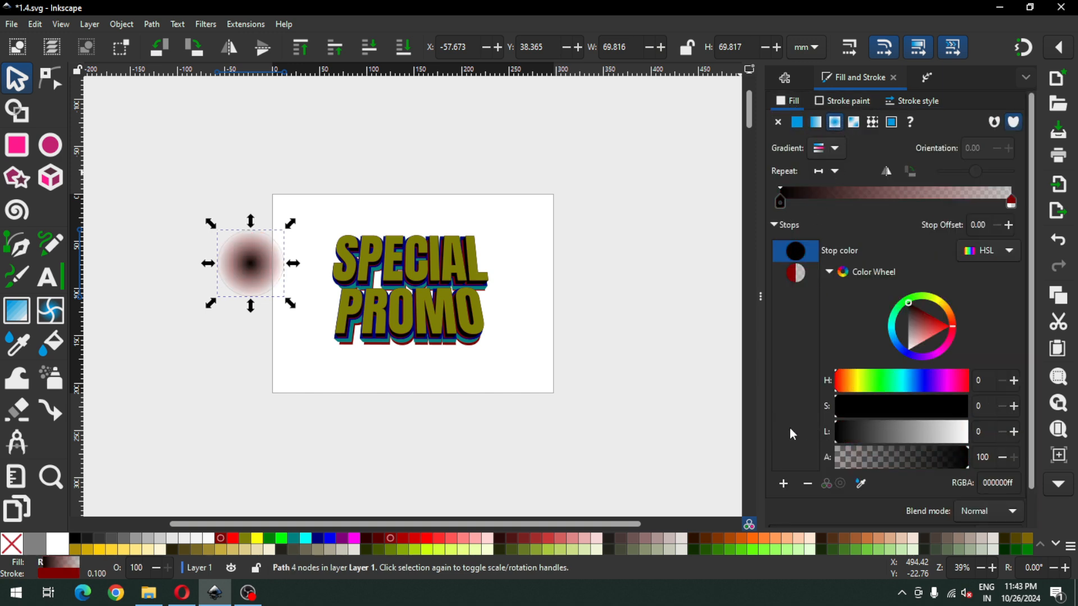
{"action": "left_click", "coordinate": [1011, 203]}
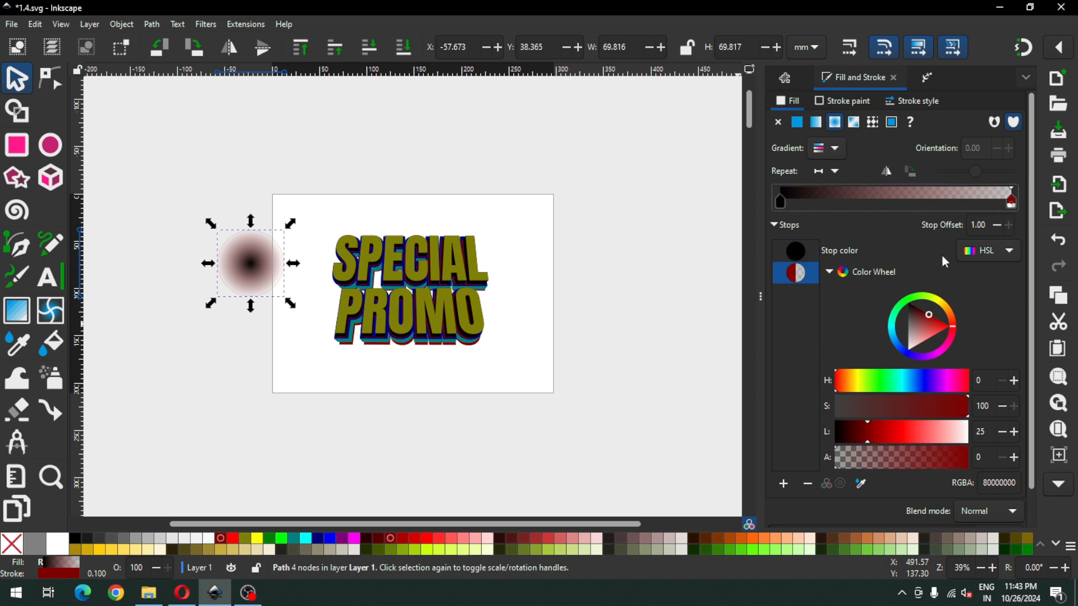
{"action": "left_click_drag", "start_coordinate": [925, 438], "coordinate": [1029, 417]}
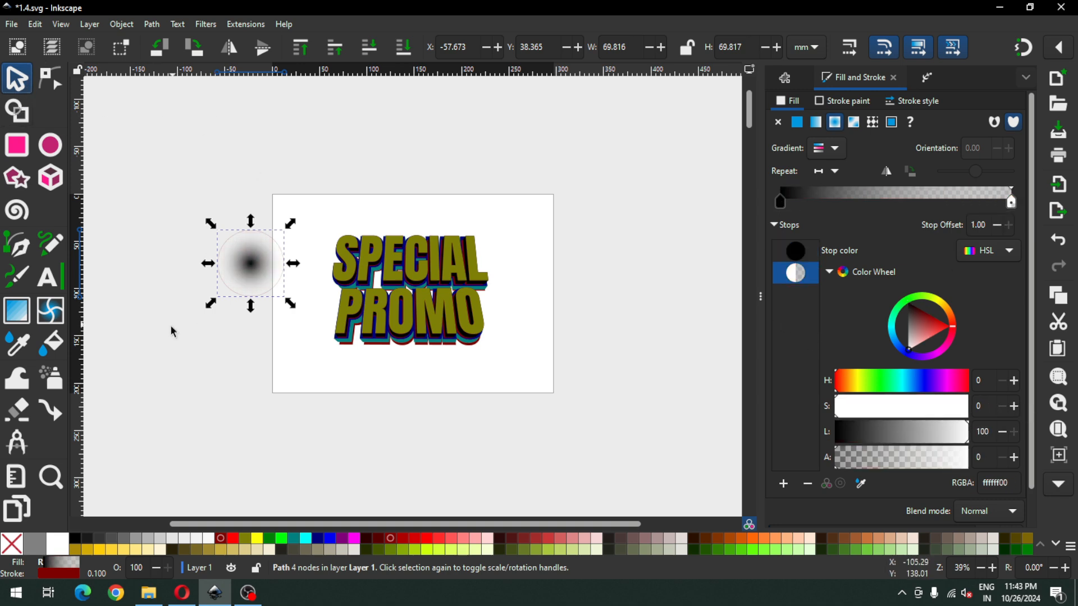
{"action": "key", "text": "Escape"}
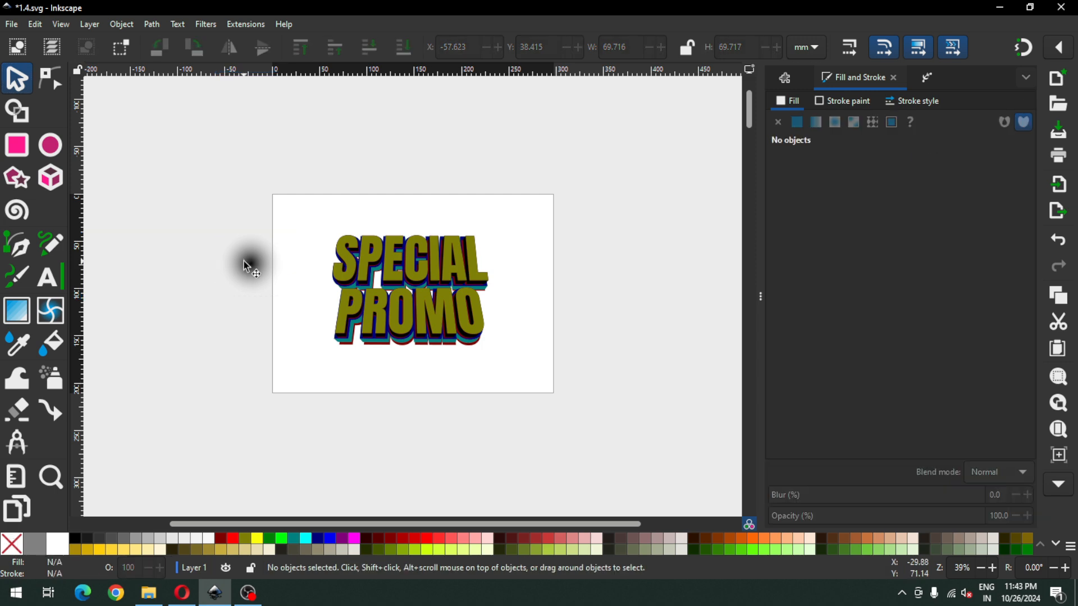
Step: Move the gradient circle to the page's lower right corner, beside and below the O of PROMO
{"action": "key", "text": "z"}
{"action": "left_click_drag", "start_coordinate": [193, 208], "coordinate": [372, 344]}
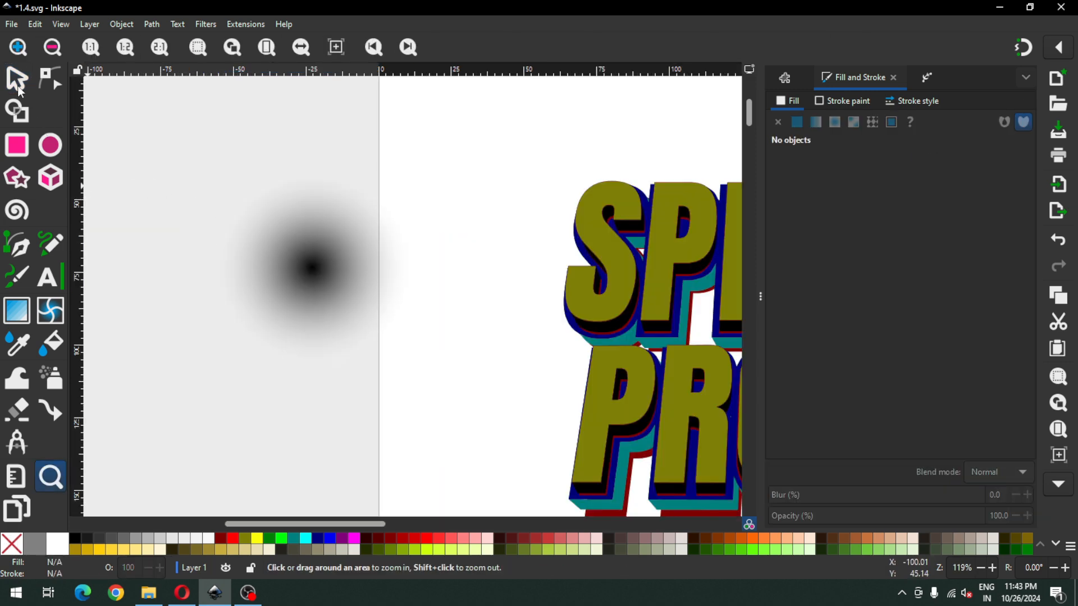
{"action": "left_click", "coordinate": [20, 88]}
{"action": "mouse_move", "coordinate": [307, 263]}
{"action": "left_mouse_down"}
{"action": "mouse_move", "coordinate": [391, 260]}
{"action": "mouse_move", "coordinate": [441, 302]}
{"action": "mouse_move", "coordinate": [418, 337]}
{"action": "mouse_move", "coordinate": [568, 399]}
{"action": "mouse_move", "coordinate": [609, 377]}
{"action": "left_mouse_up"}
{"action": "scroll", "coordinate": [427, 308], "scroll_direction": "down", "scroll_amount": 4}
{"action": "key", "text": "z"}
{"action": "left_click_drag", "start_coordinate": [535, 310], "coordinate": [645, 402]}
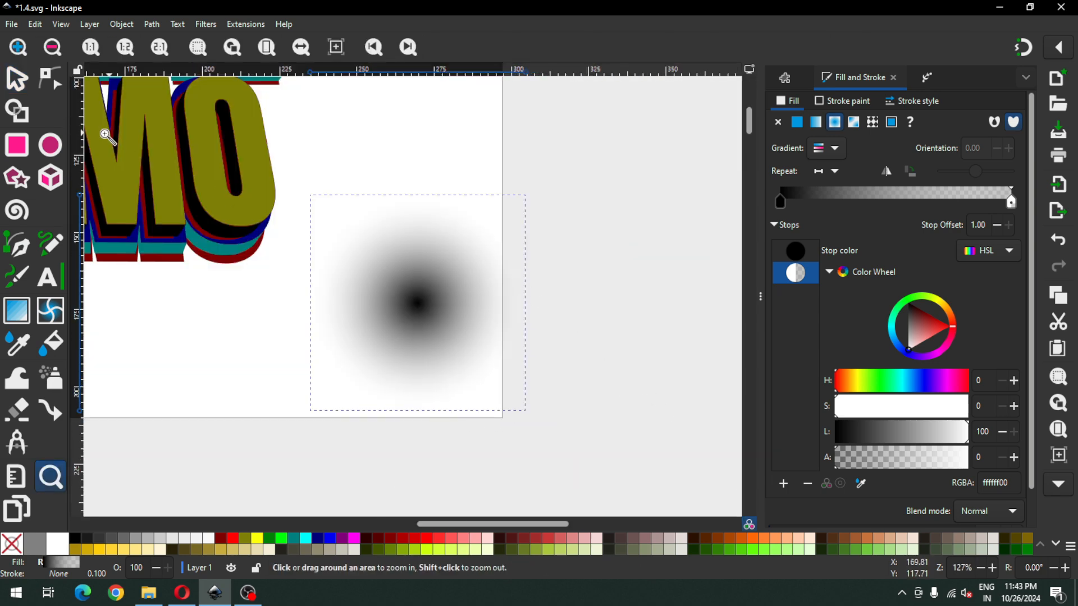
{"action": "left_click", "coordinate": [16, 84]}
{"action": "left_click_drag", "start_coordinate": [357, 261], "coordinate": [347, 275]}
{"action": "left_click", "coordinate": [526, 248]}
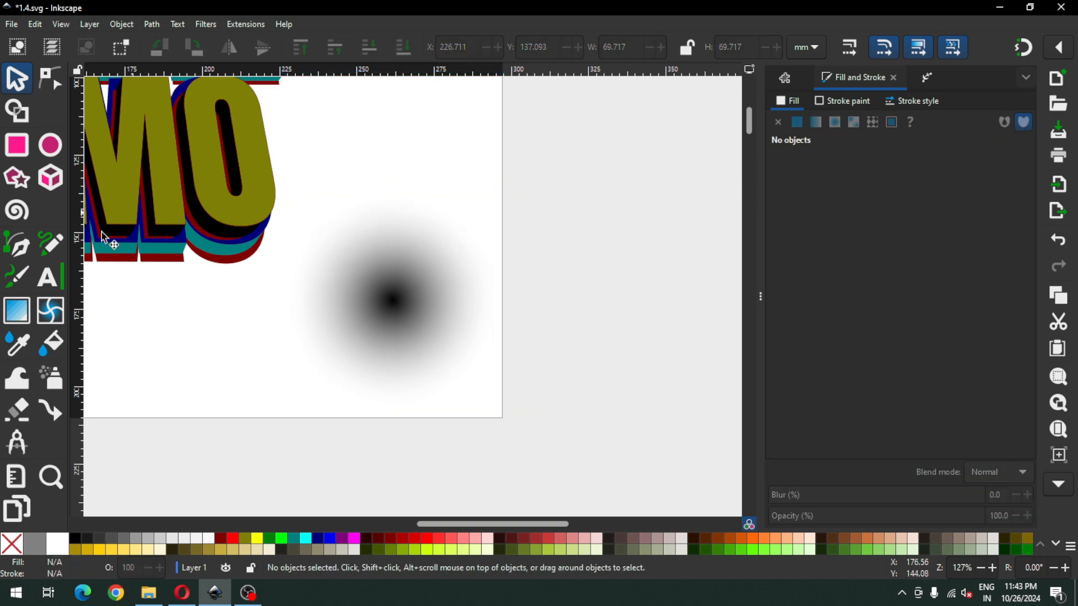
Step: Draw a small circle about 5.7 mm wide above the gradient circle and convert it to a path
{"action": "left_click", "coordinate": [54, 145]}
{"action": "left_click_drag", "start_coordinate": [307, 145], "coordinate": [316, 154]}
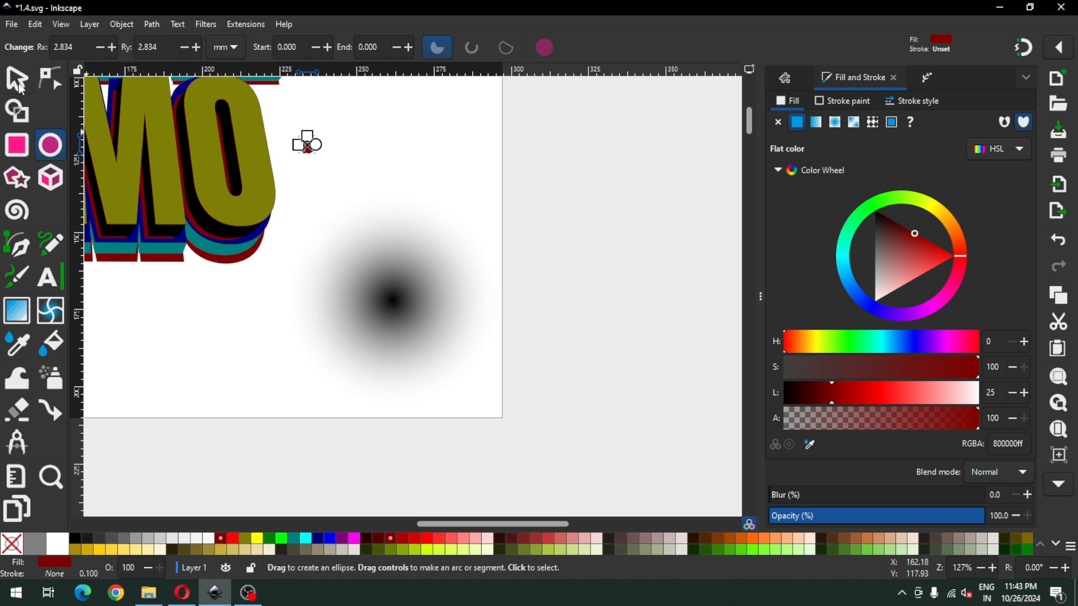
{"action": "left_click", "coordinate": [19, 84]}
{"action": "left_click", "coordinate": [128, 26]}
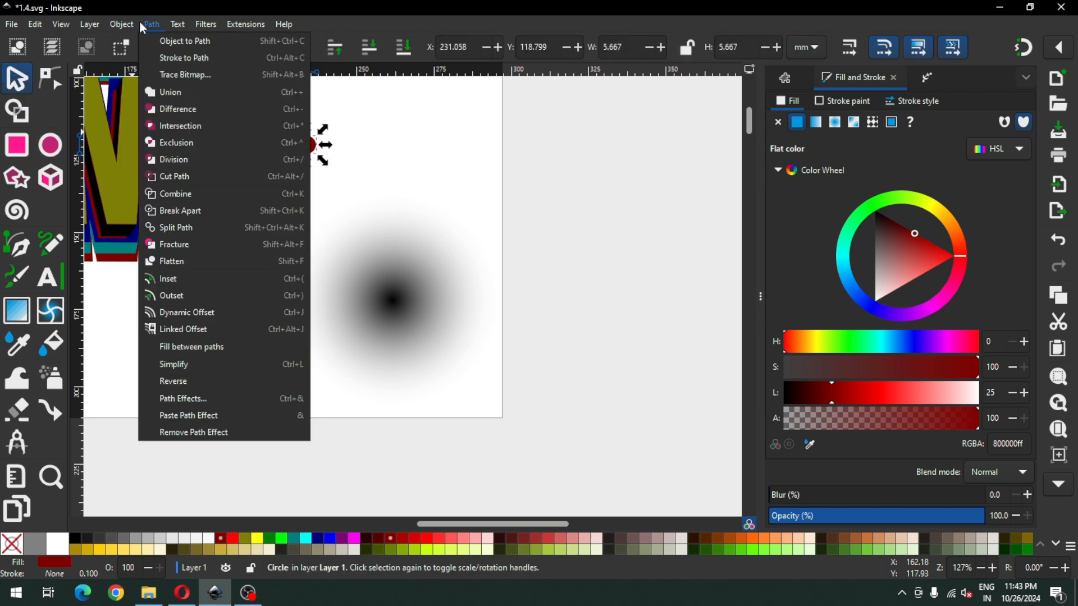
{"action": "left_click", "coordinate": [163, 39]}
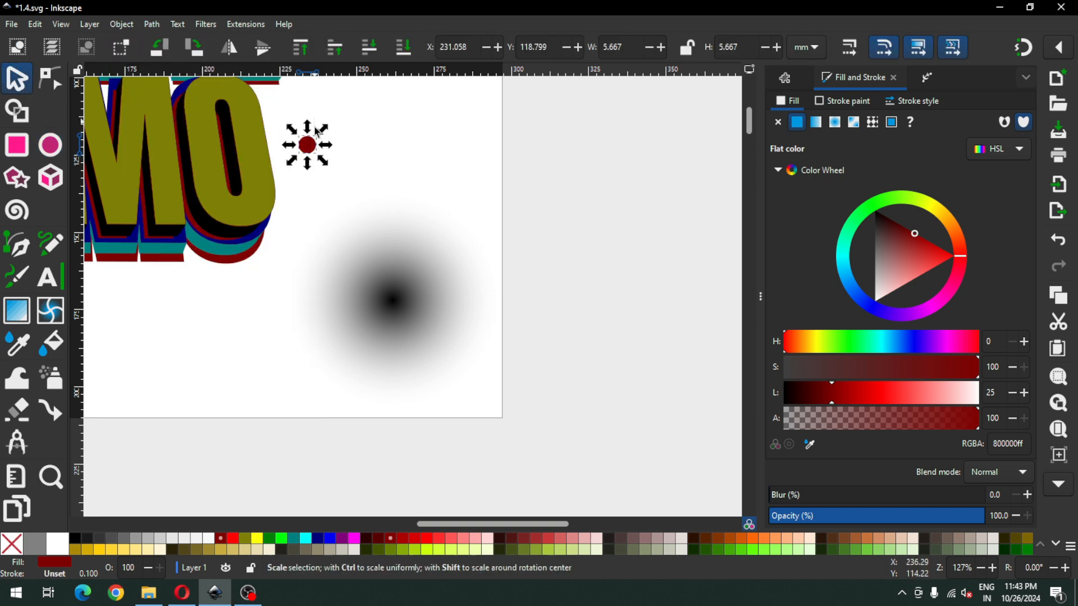
Step: Fill the small circle black, shrink it to about 3.5 mm and place it at the O's edge, above the gradient circle's upper left corner
{"action": "left_click", "coordinate": [75, 537]}
{"action": "left_click_drag", "start_coordinate": [324, 133], "coordinate": [281, 171]}
{"action": "left_click", "coordinate": [352, 145]}
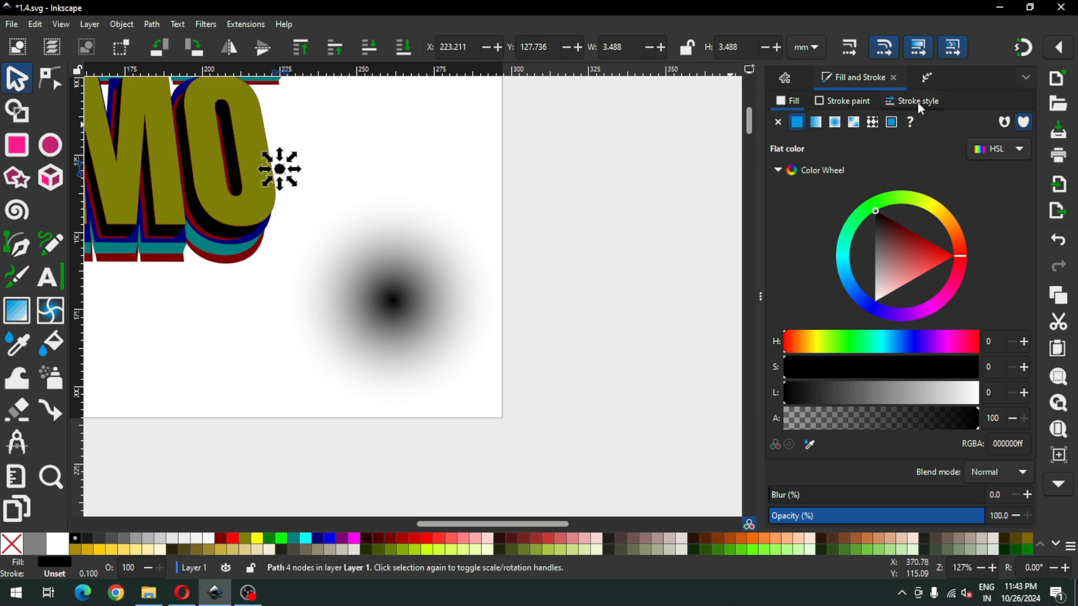
Step: Create tiled clones of the dot in 80 rows and 28 columns, tracing the drawing's opacity and applying it to presence, size and opacity
{"action": "left_click", "coordinate": [35, 24]}
{"action": "mouse_move", "coordinate": [60, 194]}
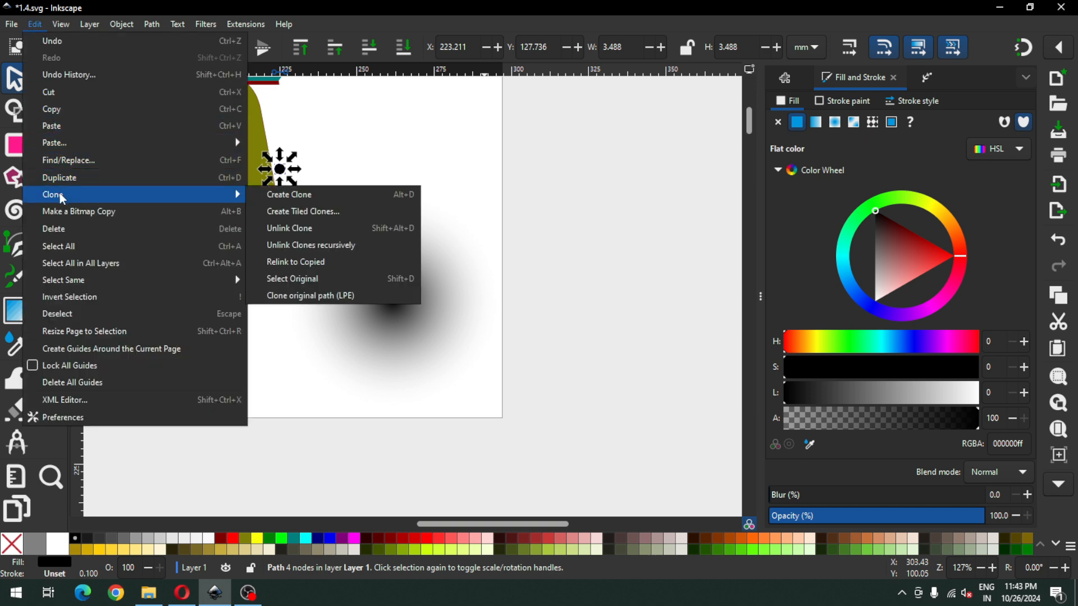
{"action": "left_click", "coordinate": [309, 212]}
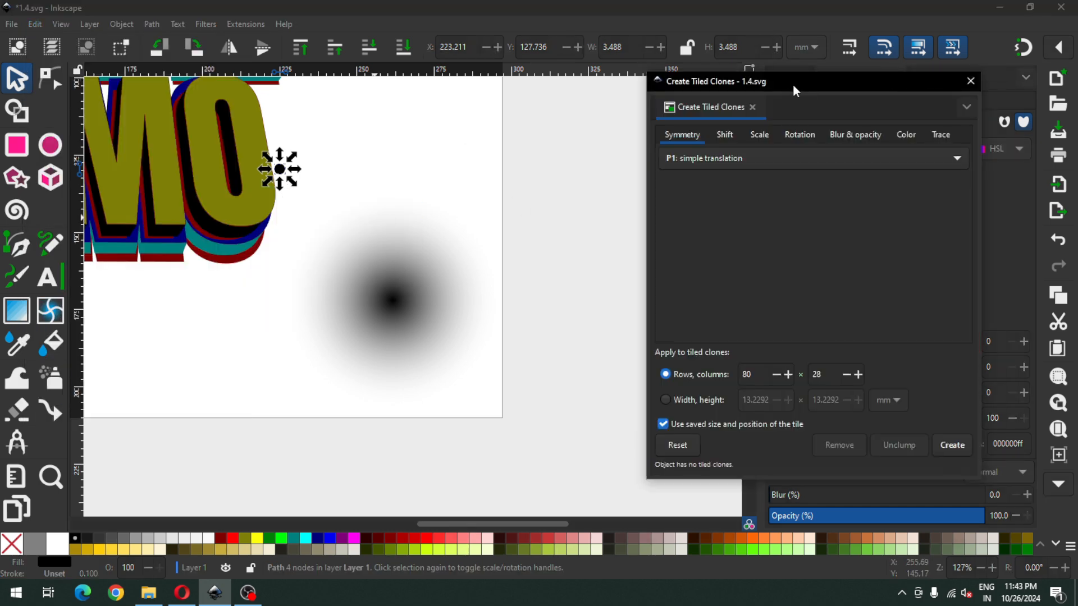
{"action": "left_click", "coordinate": [940, 137]}
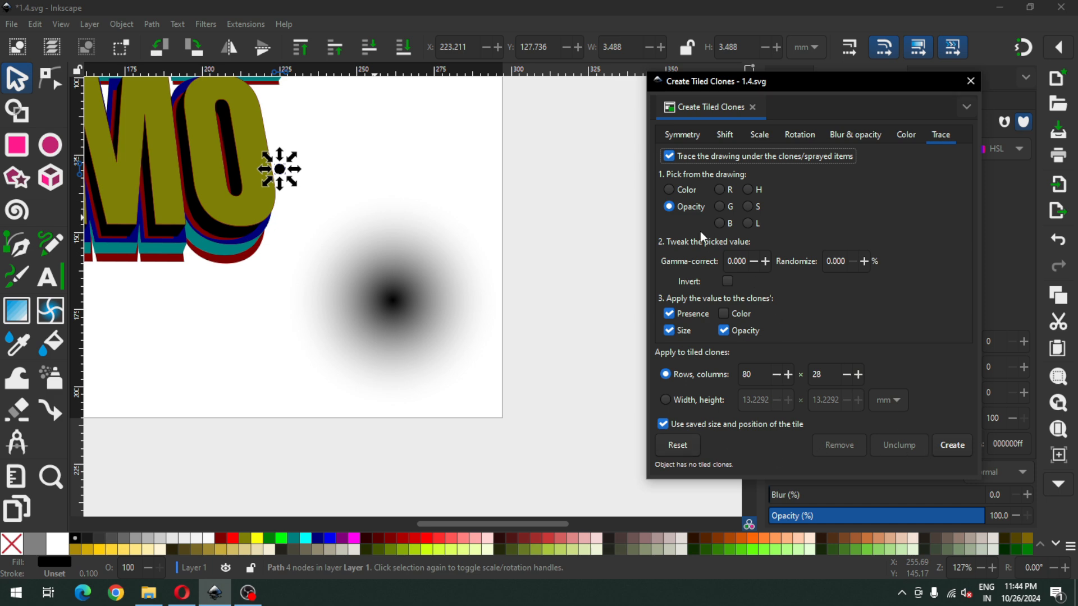
{"action": "left_click", "coordinate": [960, 451]}
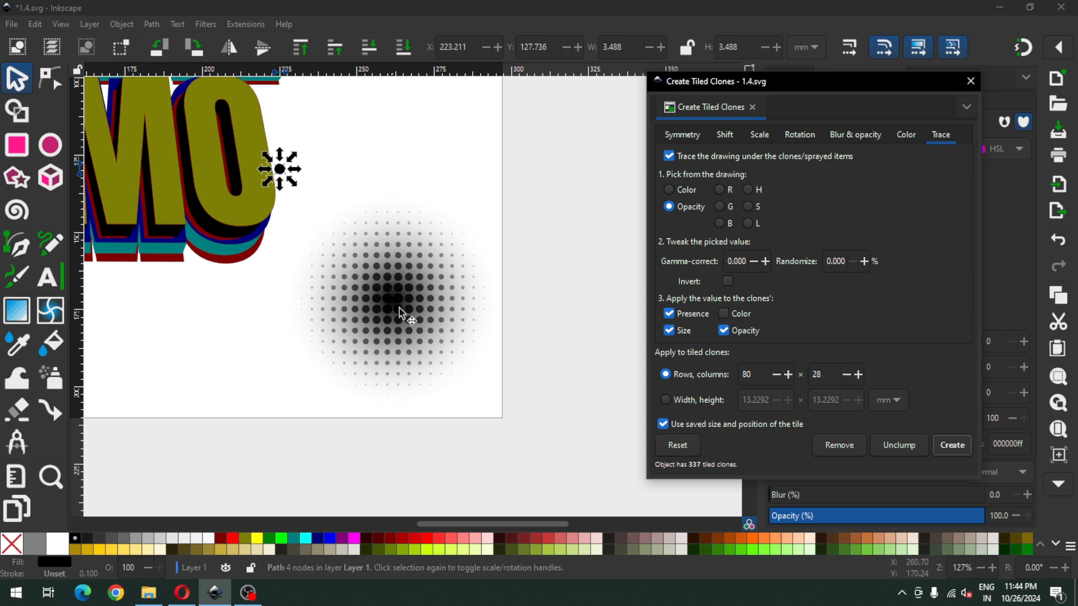
{"action": "left_click", "coordinate": [970, 82]}
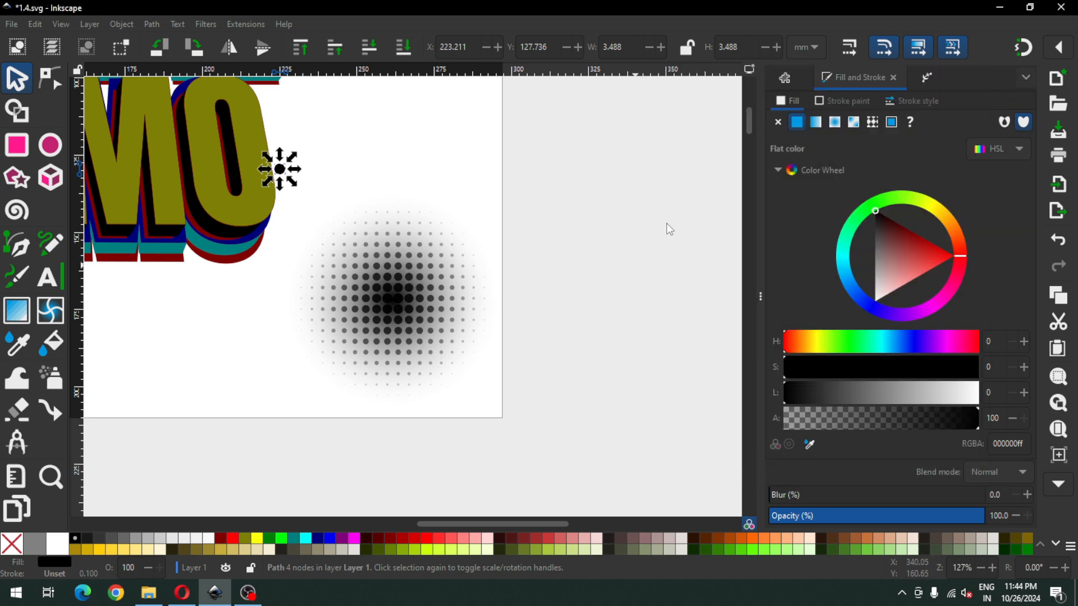
Step: Delete the original black dot and the gradient circle beneath the tiled dots
{"action": "left_click", "coordinate": [334, 175]}
{"action": "left_click", "coordinate": [280, 169]}
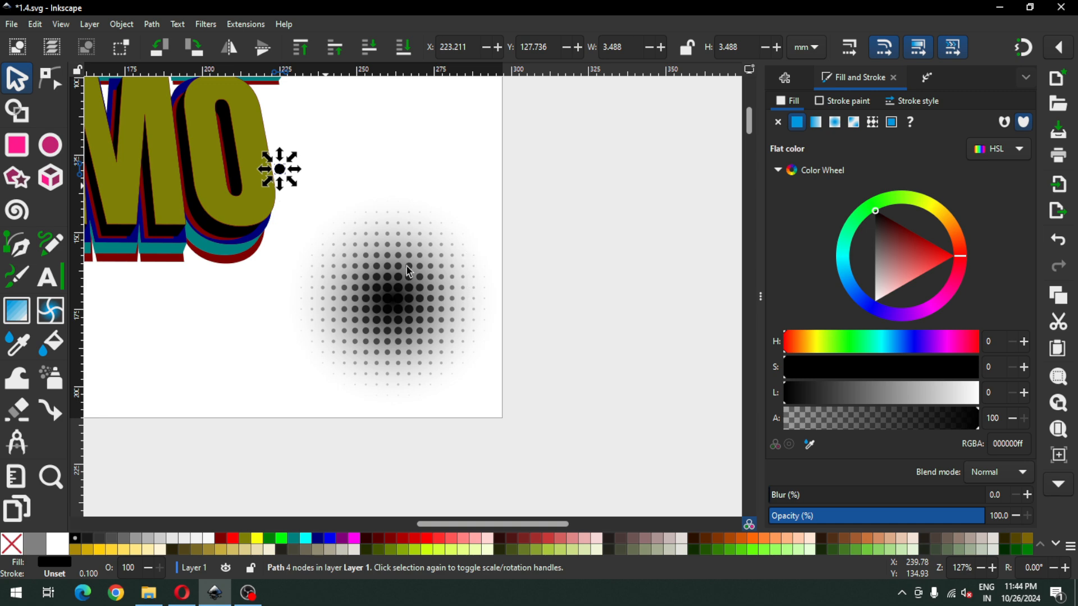
{"action": "key", "text": "Delete"}
{"action": "left_click", "coordinate": [440, 254]}
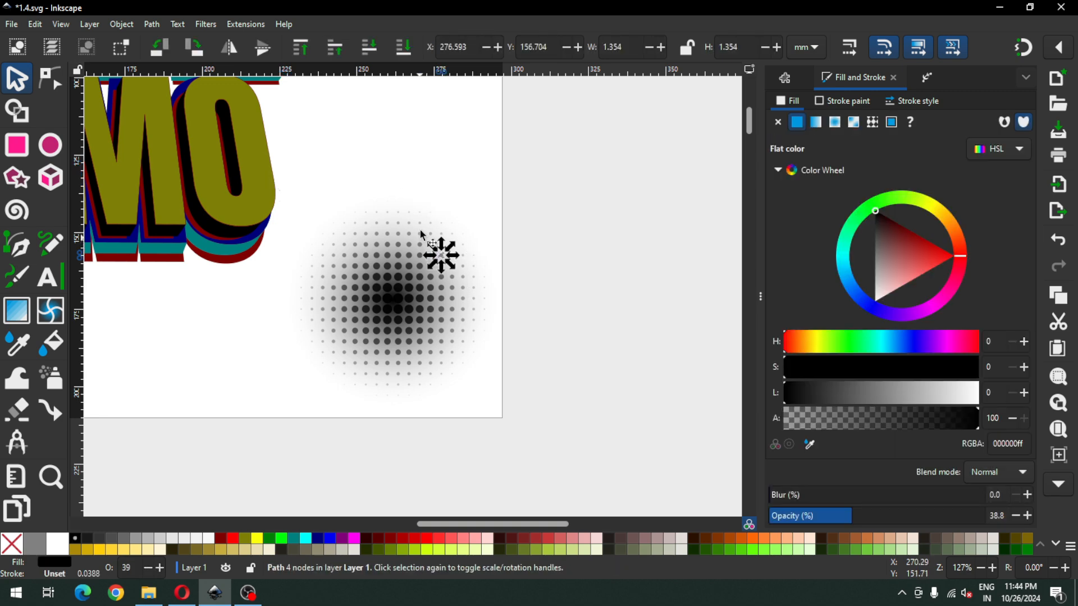
{"action": "left_click", "coordinate": [437, 213]}
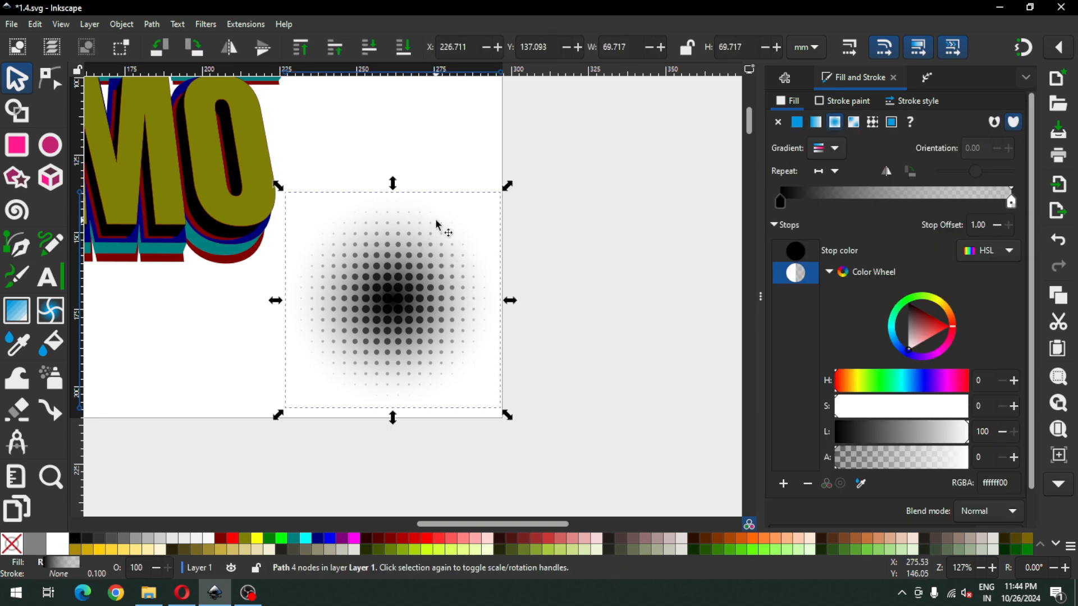
{"action": "key", "text": "Delete"}
Step: Union all the halftone dots into a single path and set its opacity to 100%
{"action": "left_click_drag", "start_coordinate": [557, 201], "coordinate": [269, 441]}
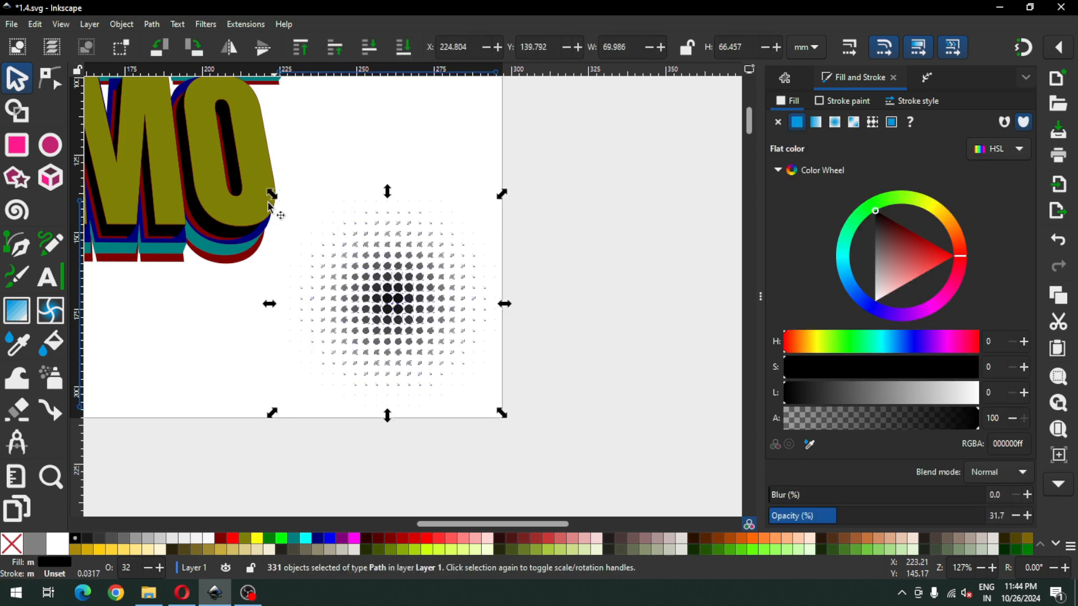
{"action": "left_click", "coordinate": [150, 25]}
{"action": "left_click", "coordinate": [168, 95]}
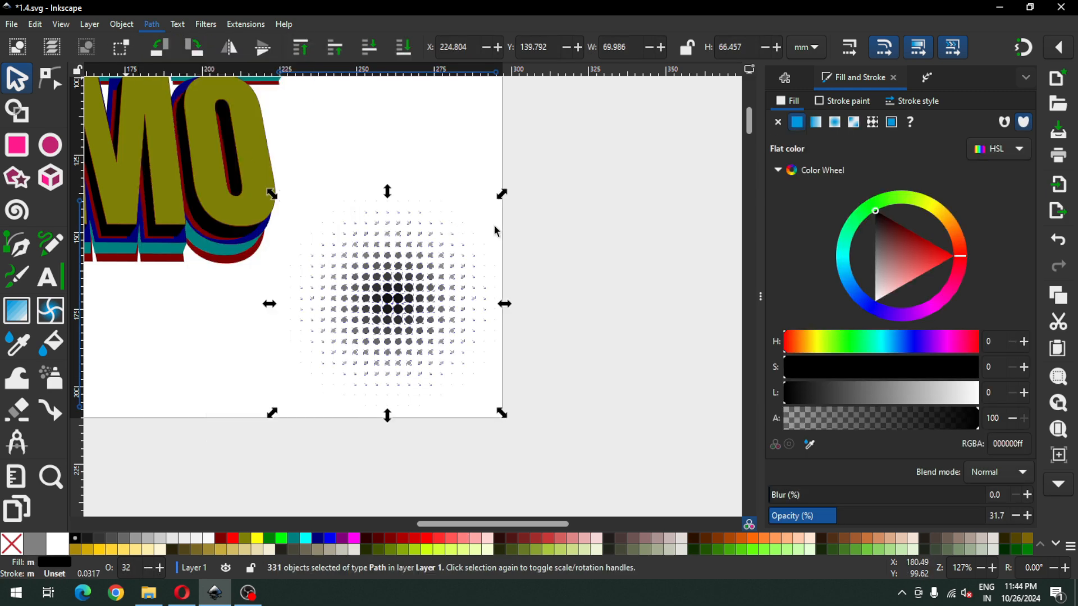
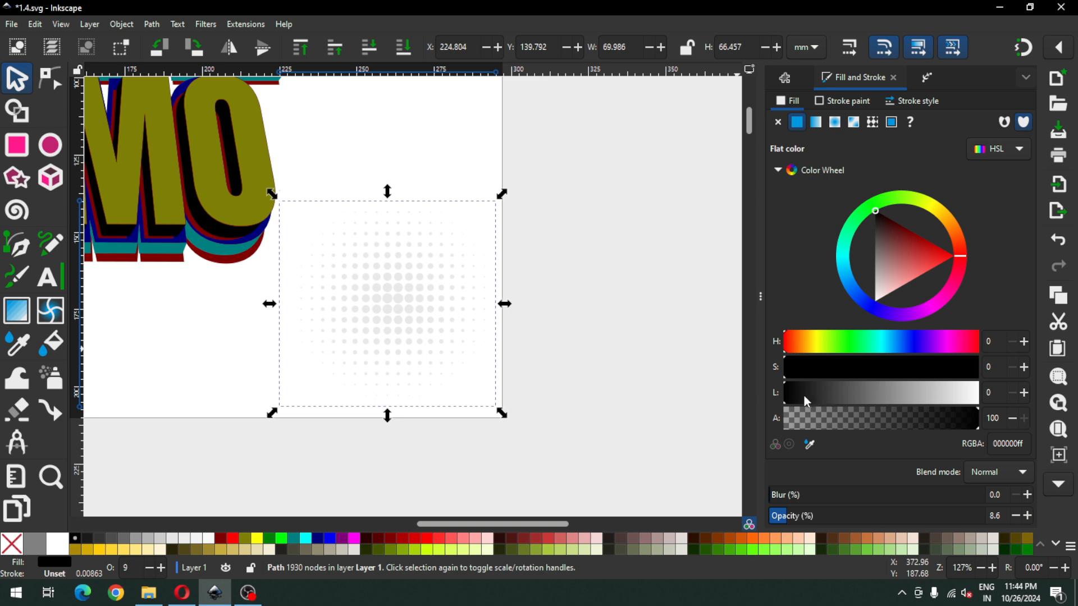
{"action": "left_click_drag", "start_coordinate": [800, 394], "coordinate": [780, 393]}
{"action": "left_click", "coordinate": [542, 298]}
{"action": "left_click", "coordinate": [385, 297]}
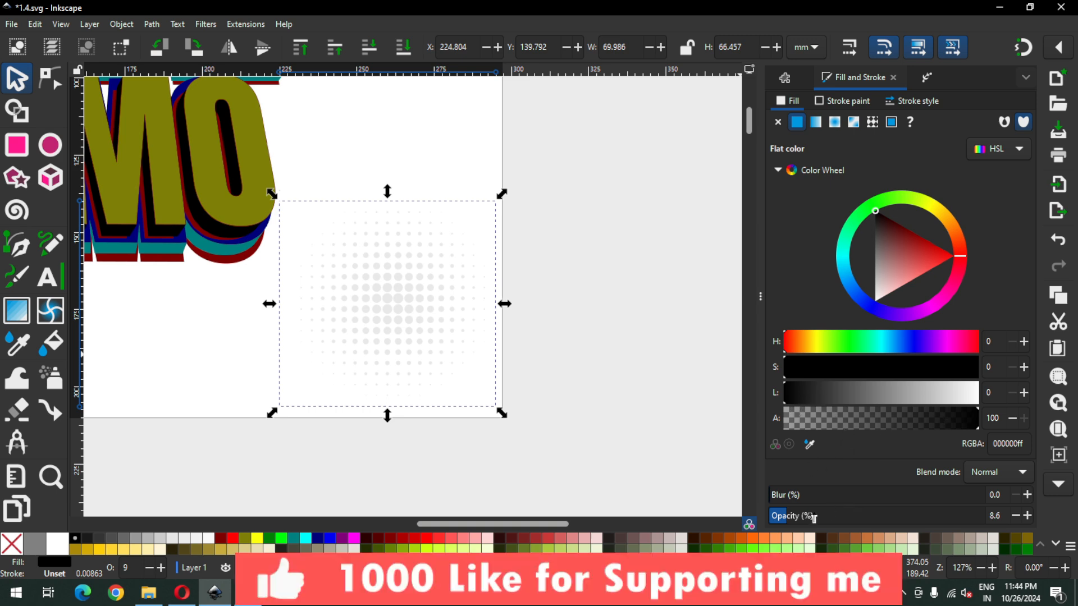
{"action": "left_click_drag", "start_coordinate": [813, 517], "coordinate": [1008, 510]}
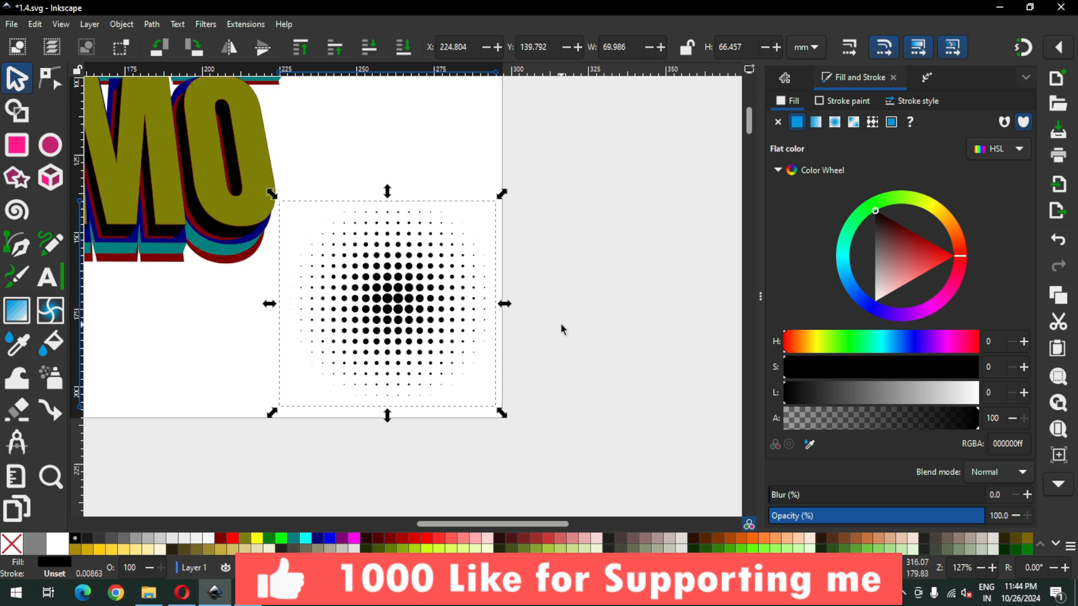
{"action": "left_click", "coordinate": [561, 326]}
Step: Move the halftone pattern off the page to its right and enlarge it to about 124.2 mm wide by 118 mm high
{"action": "key", "text": "minus"}
{"action": "key", "text": "minus"}
{"action": "key", "text": "minus"}
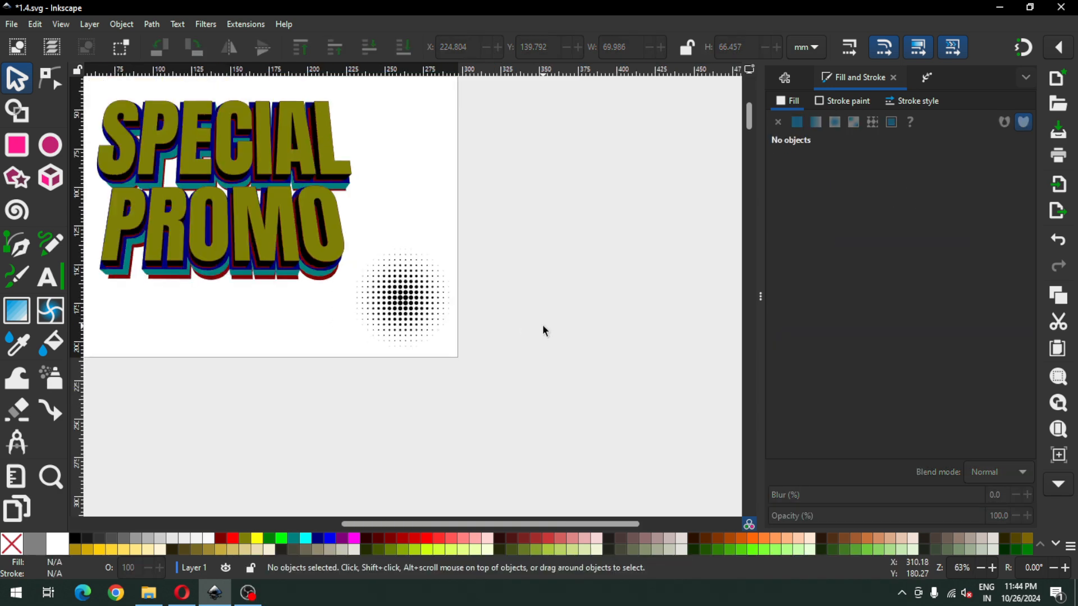
{"action": "left_click", "coordinate": [418, 309]}
{"action": "left_click_drag", "start_coordinate": [426, 283], "coordinate": [479, 238]}
{"action": "left_click_drag", "start_coordinate": [500, 305], "coordinate": [531, 331]}
{"action": "left_click_drag", "start_coordinate": [477, 271], "coordinate": [528, 253]}
{"action": "left_click", "coordinate": [439, 352]}
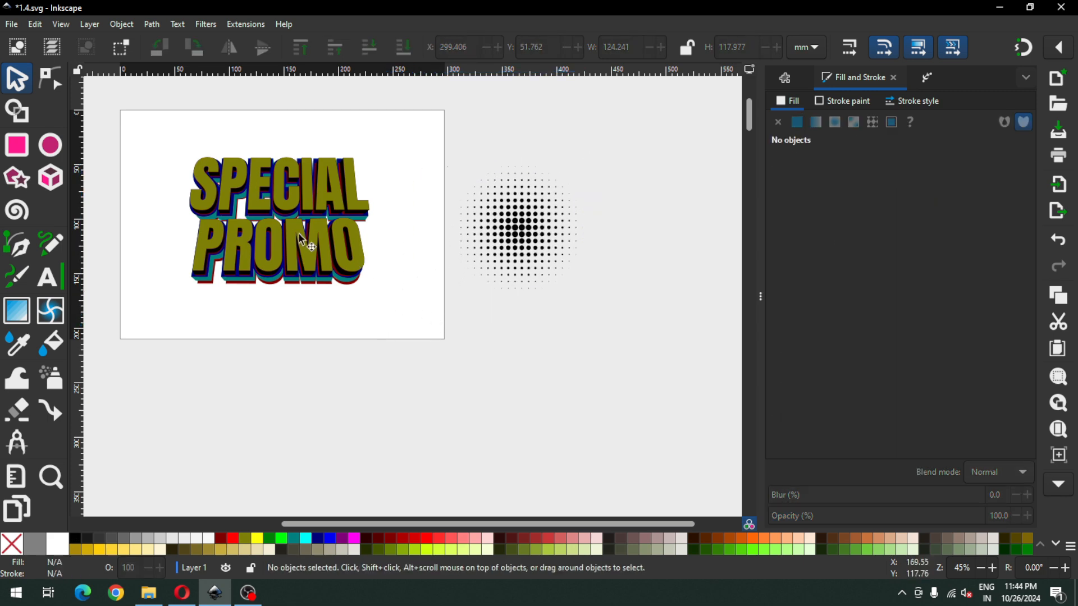
Step: Save the document with the finished halftone pattern
{"action": "key", "text": "z"}
{"action": "left_click_drag", "start_coordinate": [107, 94], "coordinate": [487, 368]}
{"action": "key", "text": "ctrl+s"}
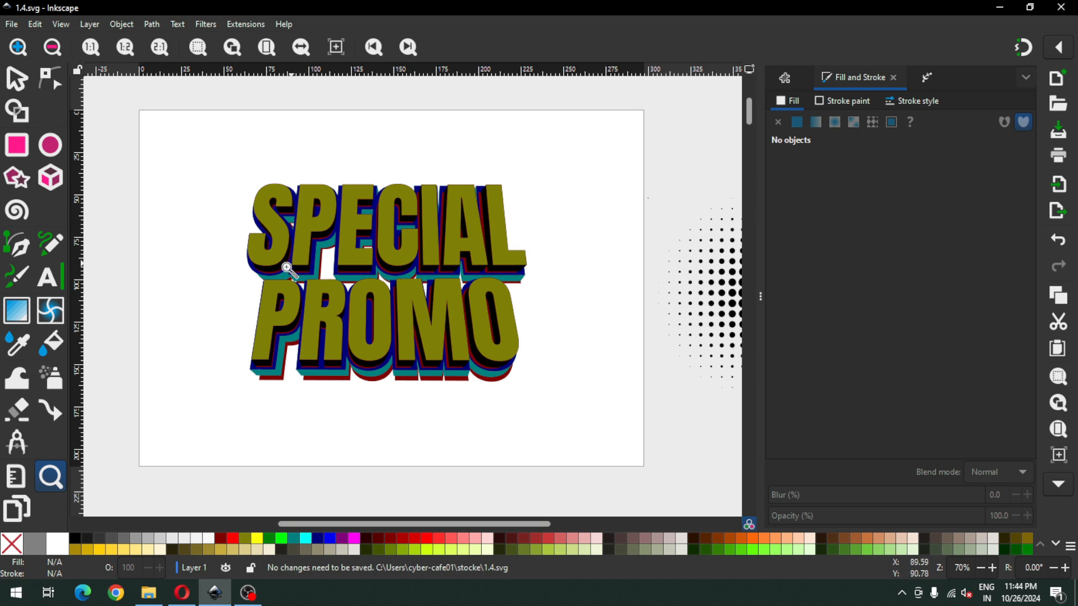
Step: Draw a small black rectangle about 12.3 mm wide by 10.7 mm high left of the word SPECIAL and convert it to a path
{"action": "left_click", "coordinate": [19, 83]}
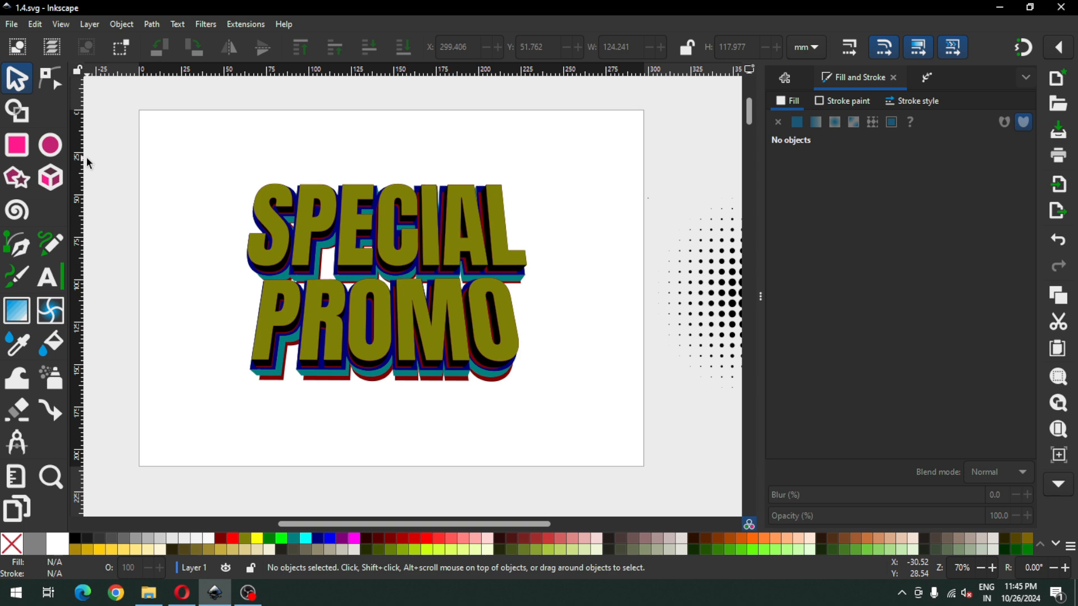
{"action": "left_click", "coordinate": [17, 145]}
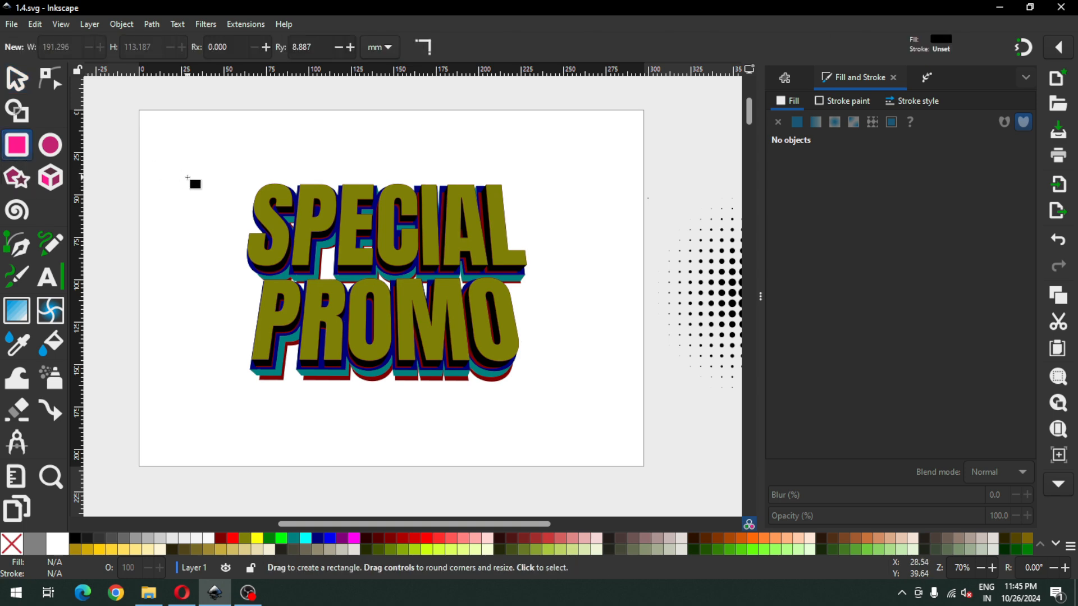
{"action": "left_click_drag", "start_coordinate": [175, 170], "coordinate": [196, 188]}
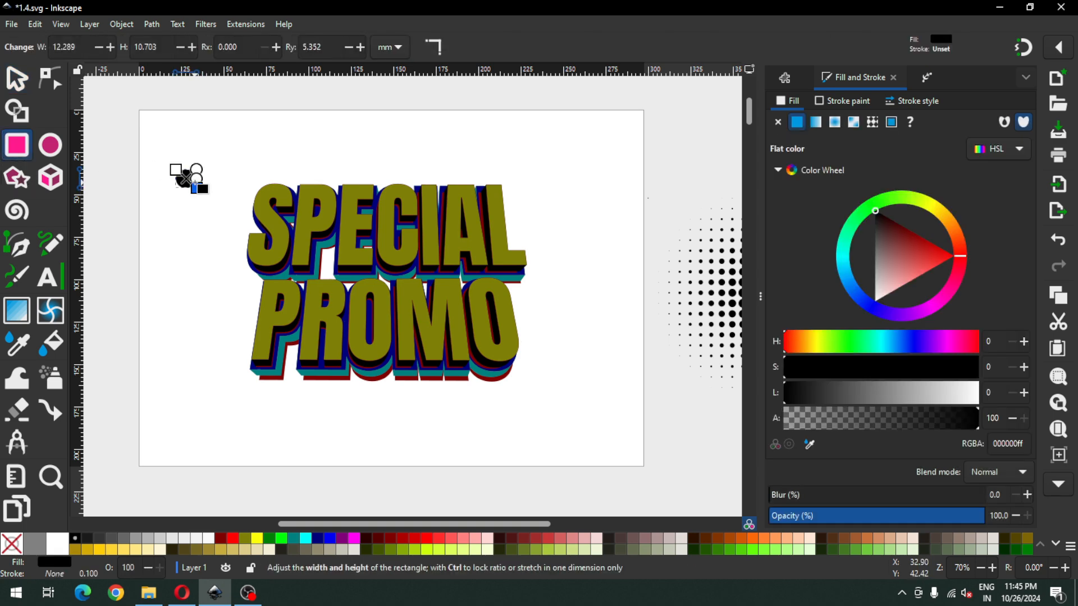
{"action": "left_click", "coordinate": [17, 80]}
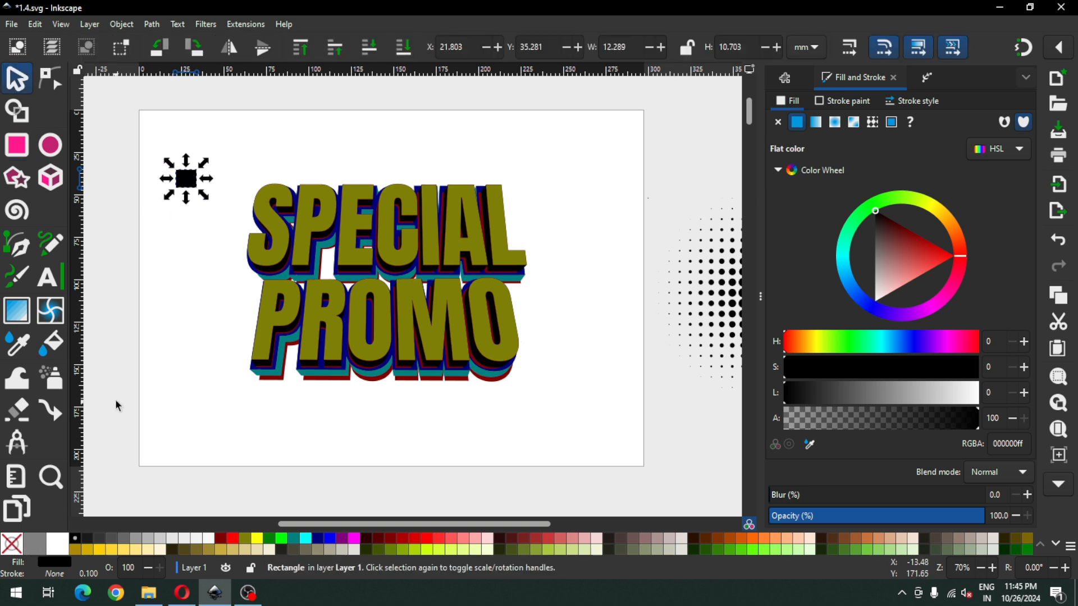
{"action": "left_click", "coordinate": [152, 24]}
{"action": "left_click", "coordinate": [169, 38]}
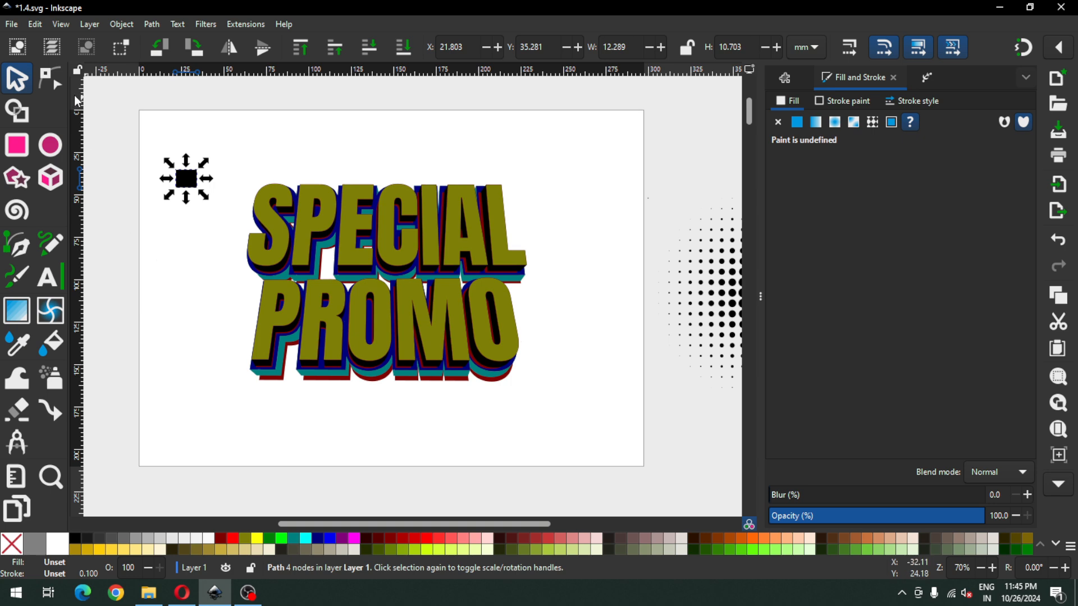
Step: Move the rectangle path's corner nodes to form a thin tapering ray from beyond the page's left edge down toward the word SPECIAL
{"action": "left_click", "coordinate": [51, 79]}
{"action": "left_click_drag", "start_coordinate": [175, 169], "coordinate": [125, 123]}
{"action": "left_click_drag", "start_coordinate": [175, 187], "coordinate": [125, 154]}
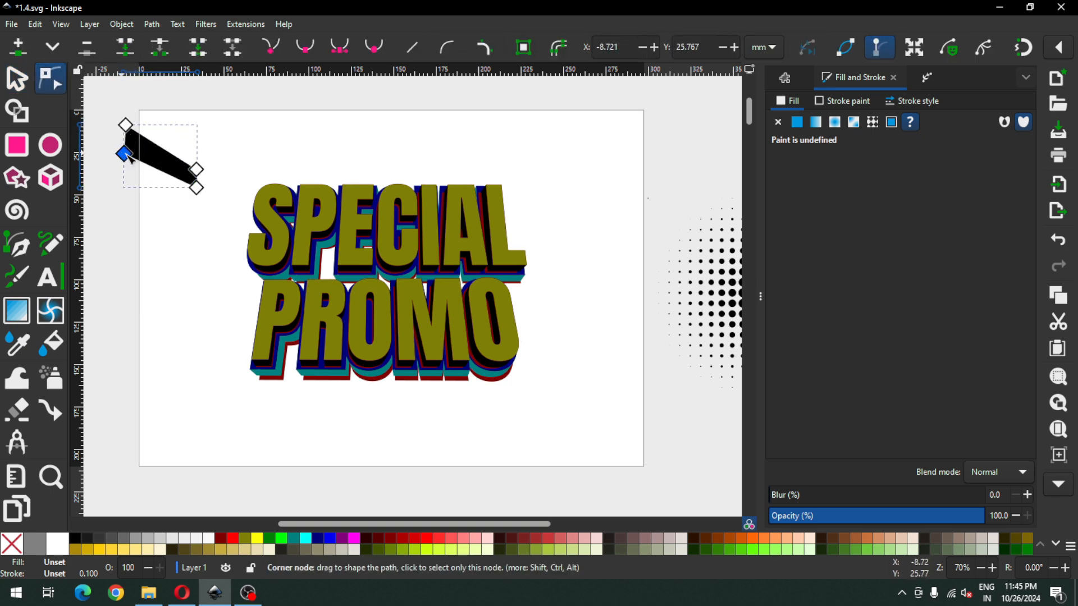
{"action": "left_click_drag", "start_coordinate": [197, 169], "coordinate": [204, 183]}
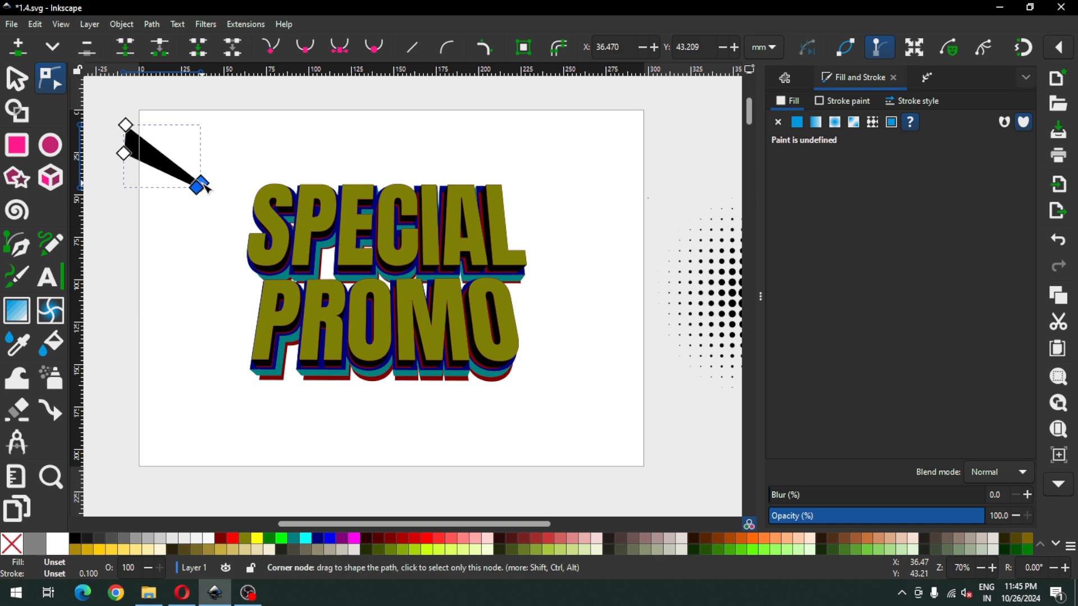
{"action": "left_click_drag", "start_coordinate": [125, 125], "coordinate": [132, 144]}
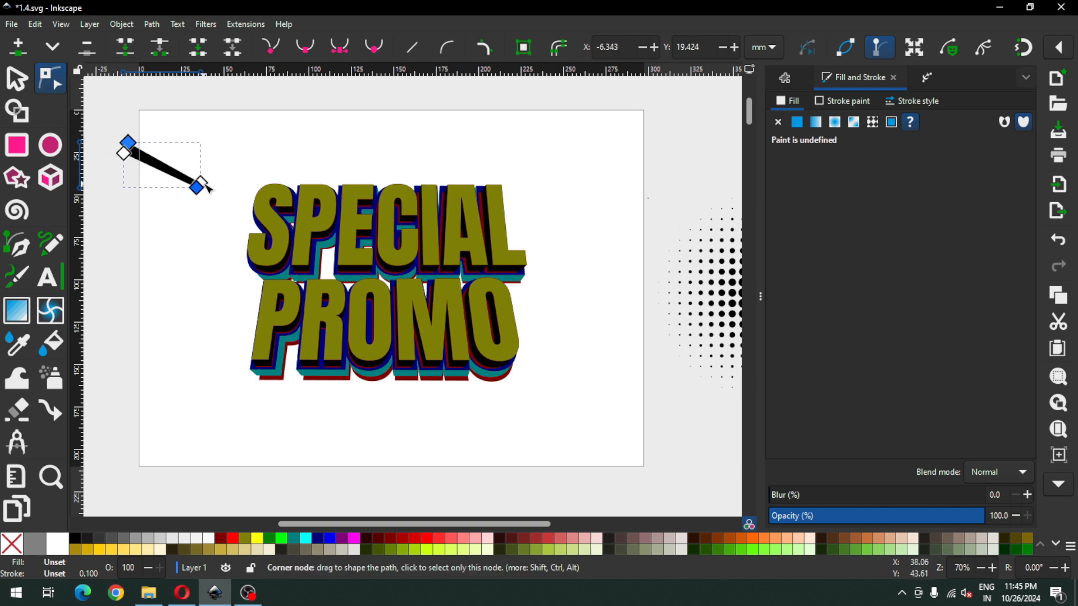
Step: Reshape the black ray into a long wedge, with a pointed inner end at the text's centre and a wider outer end
{"action": "left_click_drag", "start_coordinate": [204, 185], "coordinate": [208, 182]}
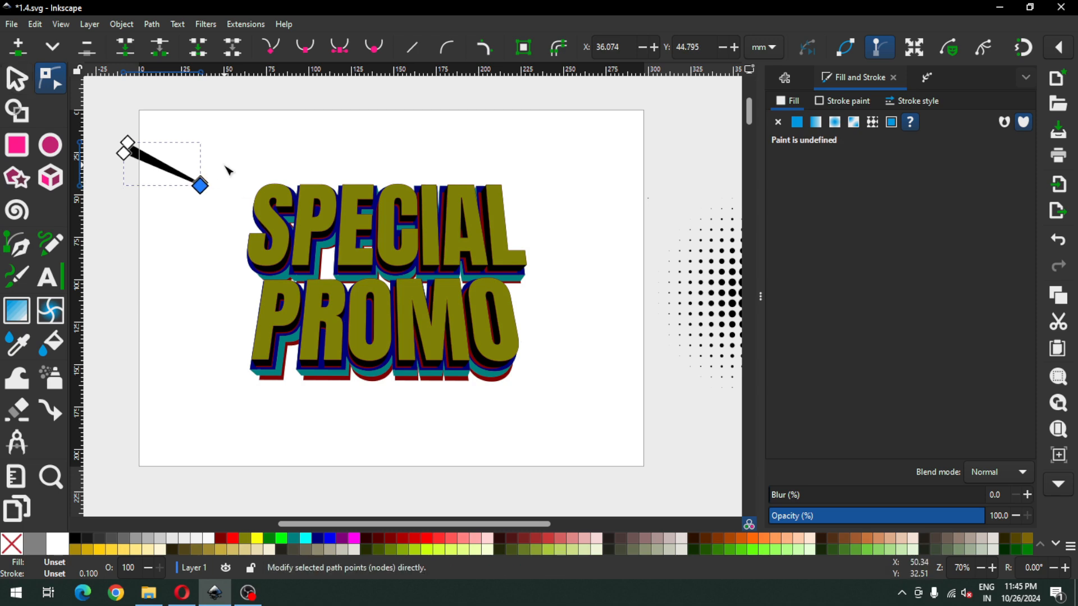
{"action": "left_click_drag", "start_coordinate": [201, 185], "coordinate": [370, 284]}
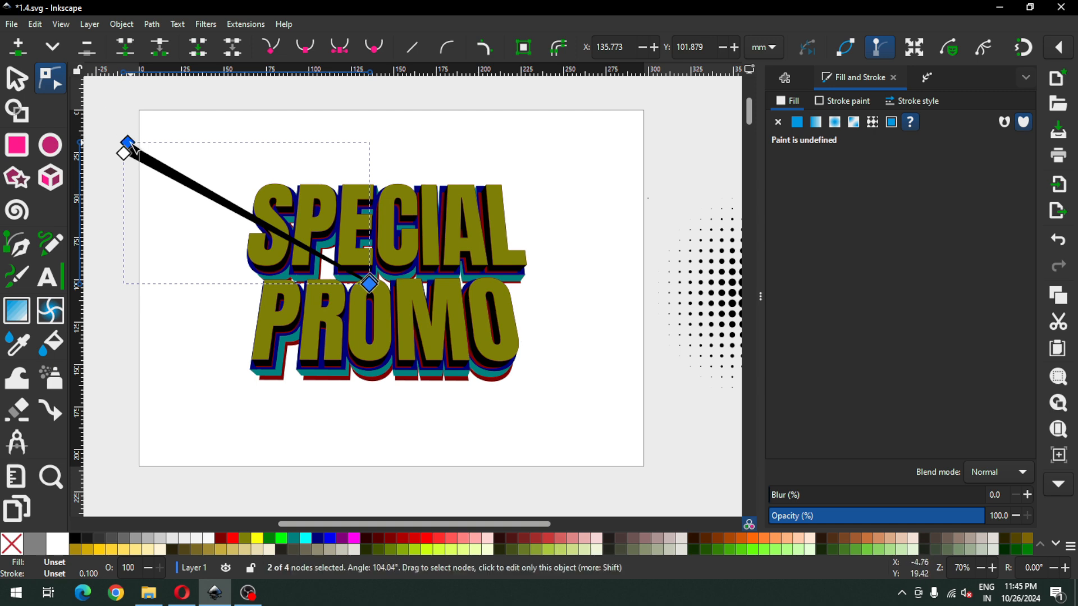
{"action": "left_click_drag", "start_coordinate": [128, 143], "coordinate": [121, 140]}
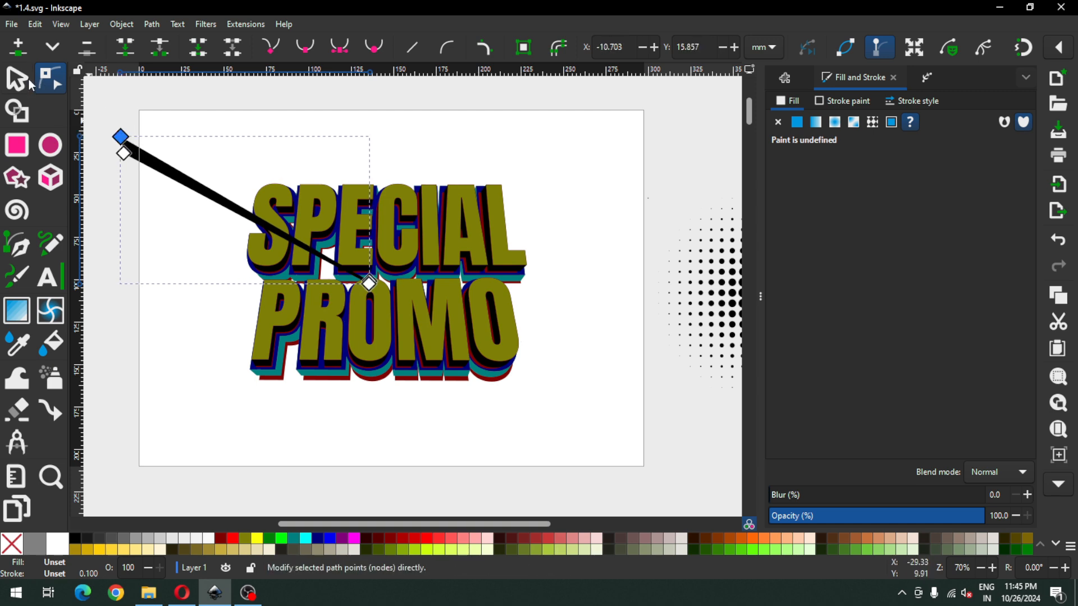
{"action": "key", "text": "s"}
{"action": "key", "text": "Escape"}
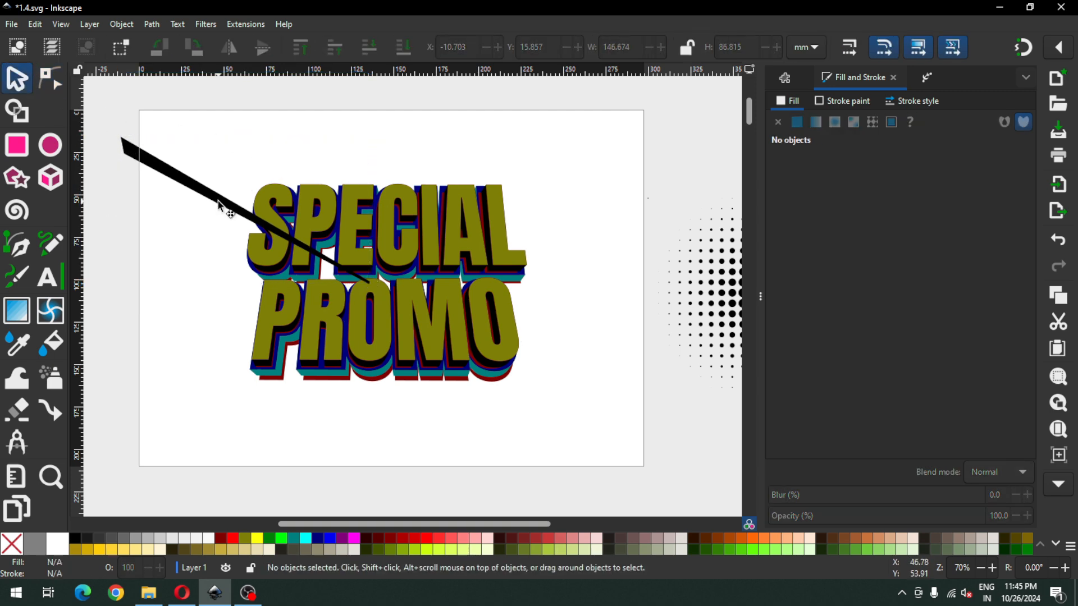
Step: Move the ray's rotation centre to its pointed inner tip at the middle of the SPECIAL PROMO text
{"action": "left_click", "coordinate": [217, 202]}
{"action": "left_click", "coordinate": [216, 202]}
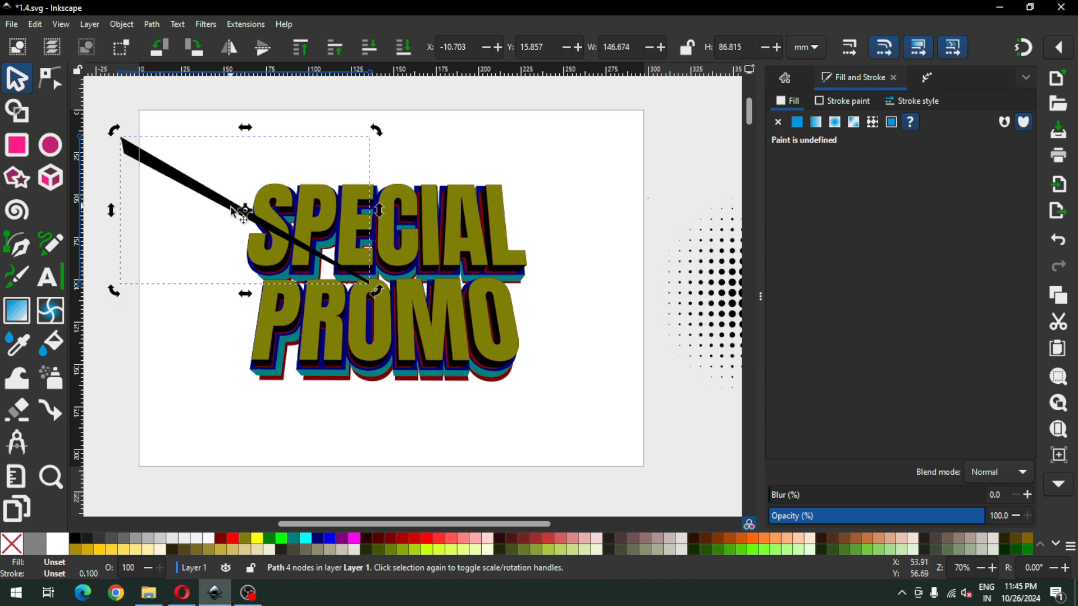
{"action": "left_click_drag", "start_coordinate": [248, 211], "coordinate": [367, 286]}
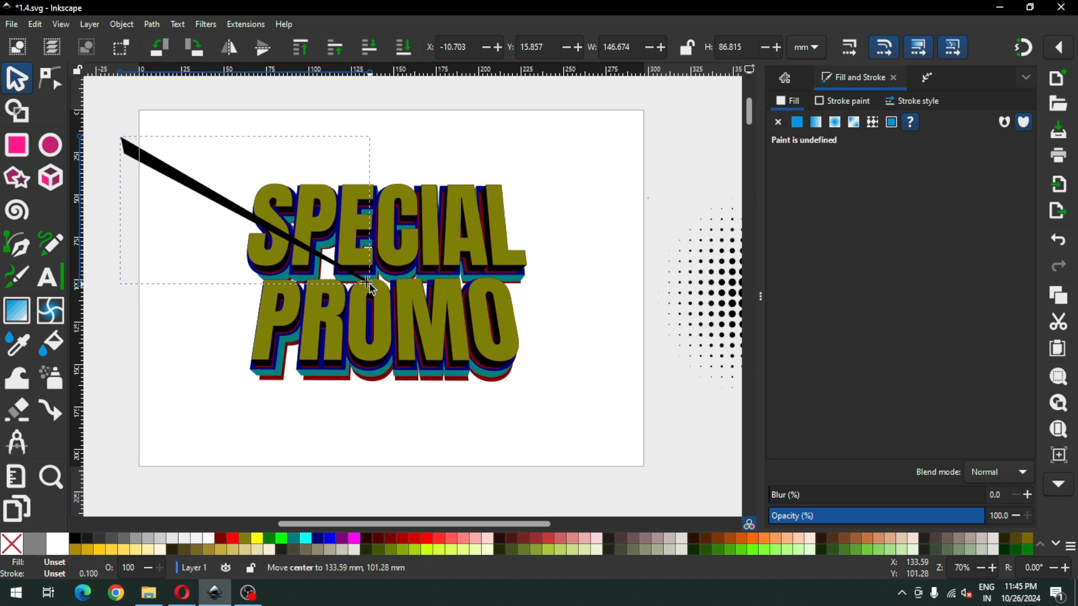
{"action": "key", "text": "minus"}
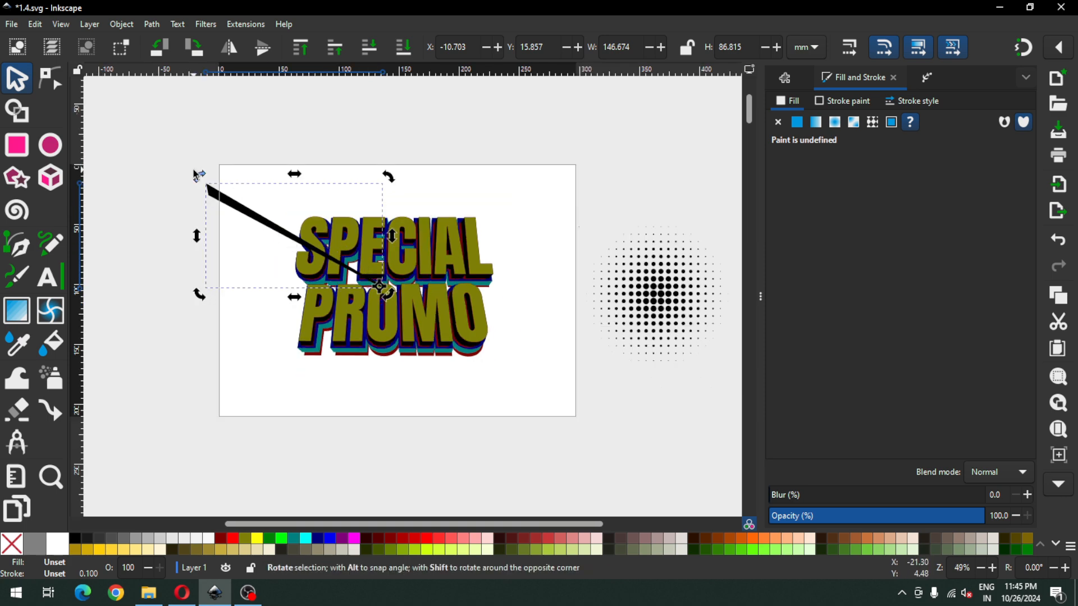
Step: Duplicate the ray repeatedly and rotate each copy about the shared tip to form a full burst around the text
{"action": "left_click_drag", "start_coordinate": [199, 176], "coordinate": [604, 246]}
{"action": "key", "text": "ctrl+d"}
{"action": "key", "text": "ctrl+d"}
{"action": "key", "text": "ctrl+d"}
{"action": "key", "text": "ctrl+d"}
{"action": "key", "text": "ctrl+d"}
{"action": "left_click_drag", "start_coordinate": [585, 295], "coordinate": [484, 433]}
{"action": "key", "text": "ctrl+z"}
{"action": "left_click_drag", "start_coordinate": [583, 319], "coordinate": [521, 387]}
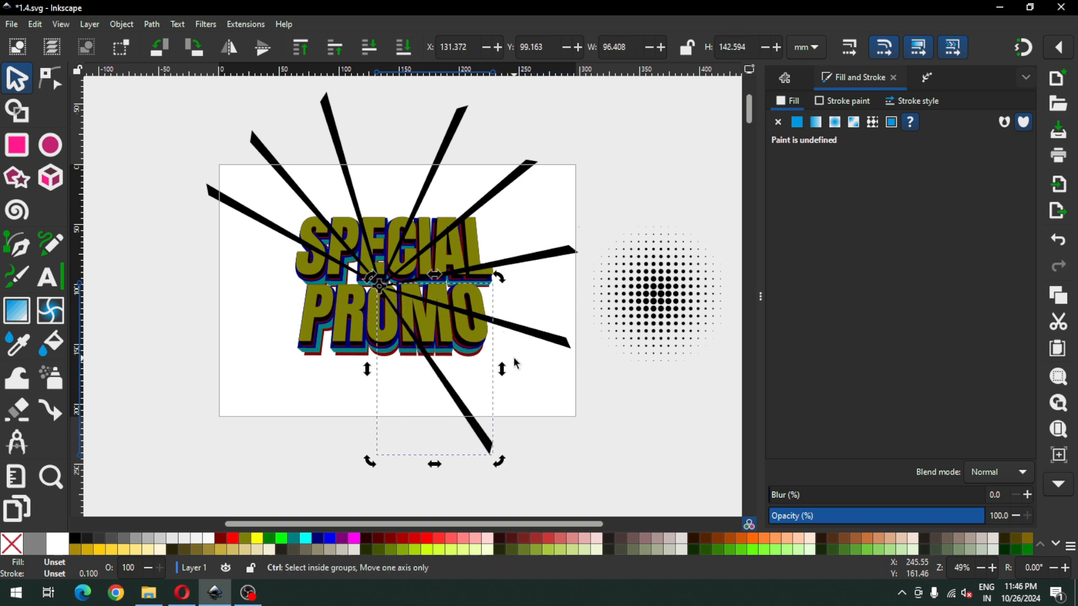
{"action": "key", "text": "ctrl+r"}
{"action": "left_click_drag", "start_coordinate": [494, 457], "coordinate": [179, 320]}
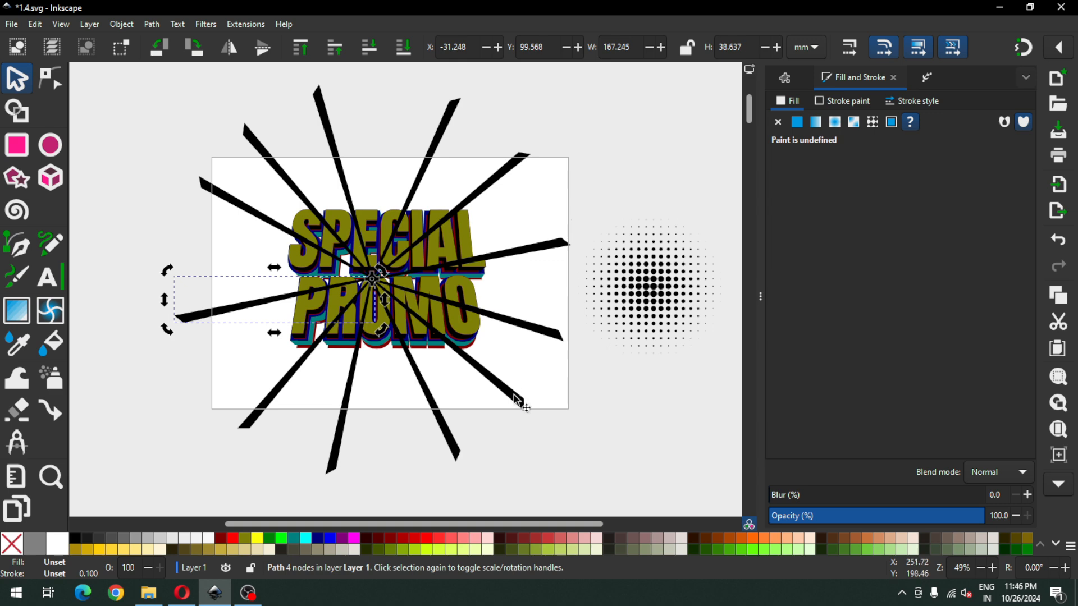
Step: Lengthen the lower-right ray and the two rays on the right so that their outer ends extend past the page edge
{"action": "left_click", "coordinate": [516, 401]}
{"action": "left_click", "coordinate": [48, 81]}
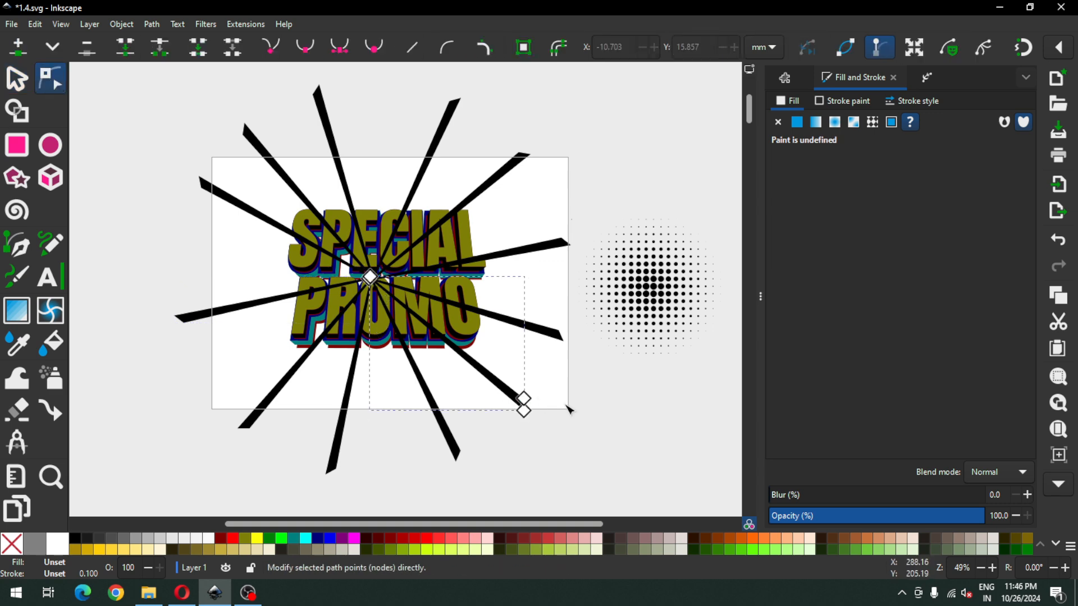
{"action": "left_click_drag", "start_coordinate": [566, 380], "coordinate": [558, 448]}
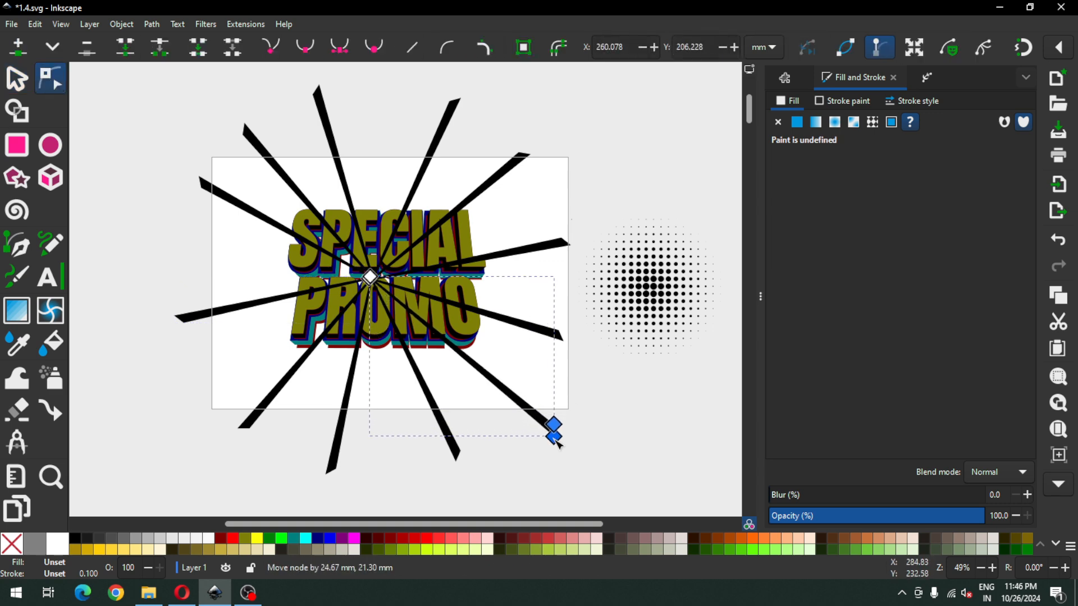
{"action": "left_click", "coordinate": [544, 334]}
{"action": "mouse_move", "coordinate": [584, 322]}
{"action": "left_mouse_down"}
{"action": "mouse_move", "coordinate": [553, 352]}
{"action": "mouse_move", "coordinate": [594, 337]}
{"action": "left_mouse_up"}
{"action": "left_click", "coordinate": [533, 249]}
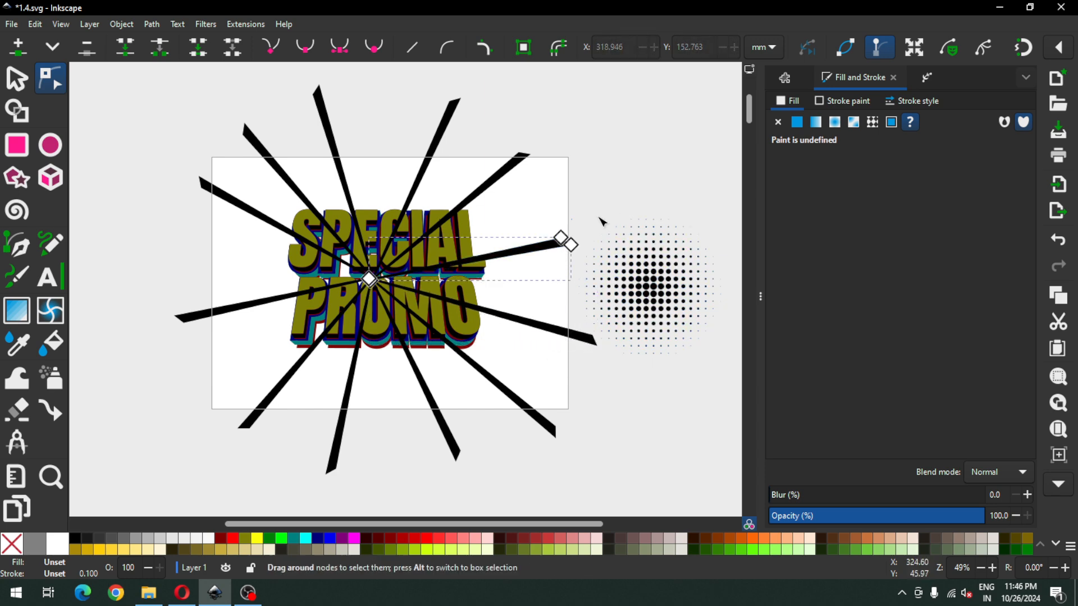
{"action": "mouse_move", "coordinate": [598, 217]}
{"action": "left_mouse_down"}
{"action": "mouse_move", "coordinate": [549, 253]}
{"action": "mouse_move", "coordinate": [594, 232]}
{"action": "left_mouse_up"}
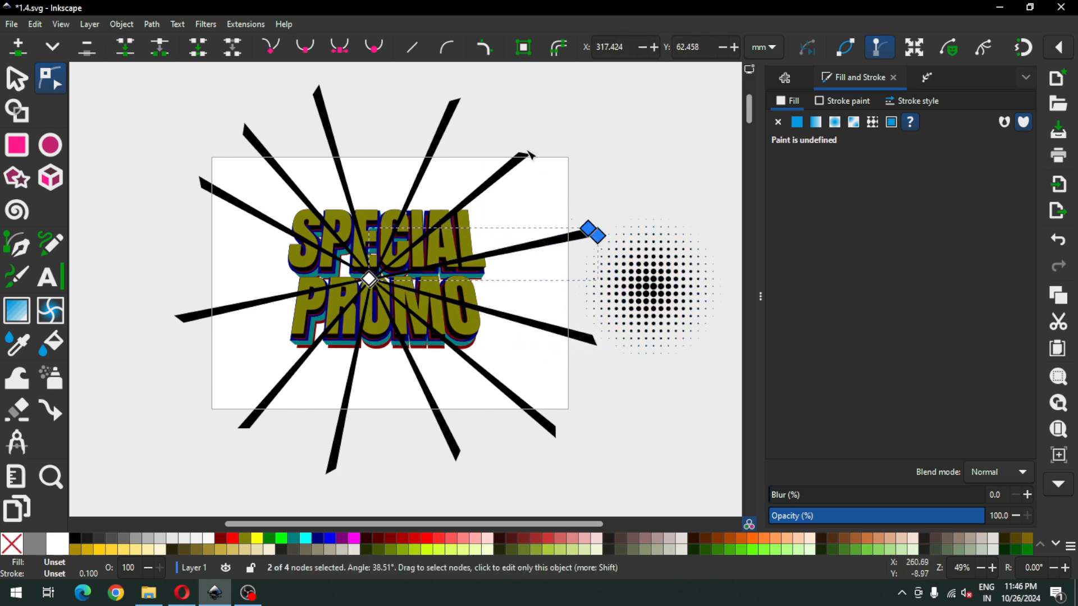
Step: Shift the outer ends of the upper-left ray and the top ray to vary the spacing of the burst
{"action": "left_click", "coordinate": [224, 197]}
{"action": "left_click_drag", "start_coordinate": [186, 169], "coordinate": [197, 212]}
{"action": "left_click", "coordinate": [320, 105]}
{"action": "left_click_drag", "start_coordinate": [297, 74], "coordinate": [361, 90]}
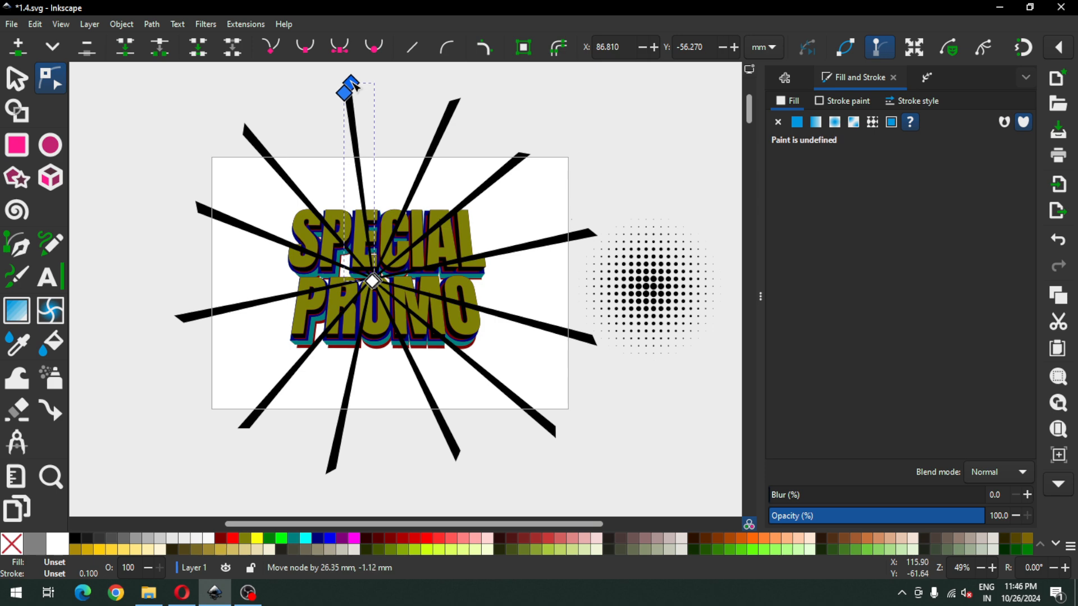
{"action": "left_click", "coordinate": [527, 155]}
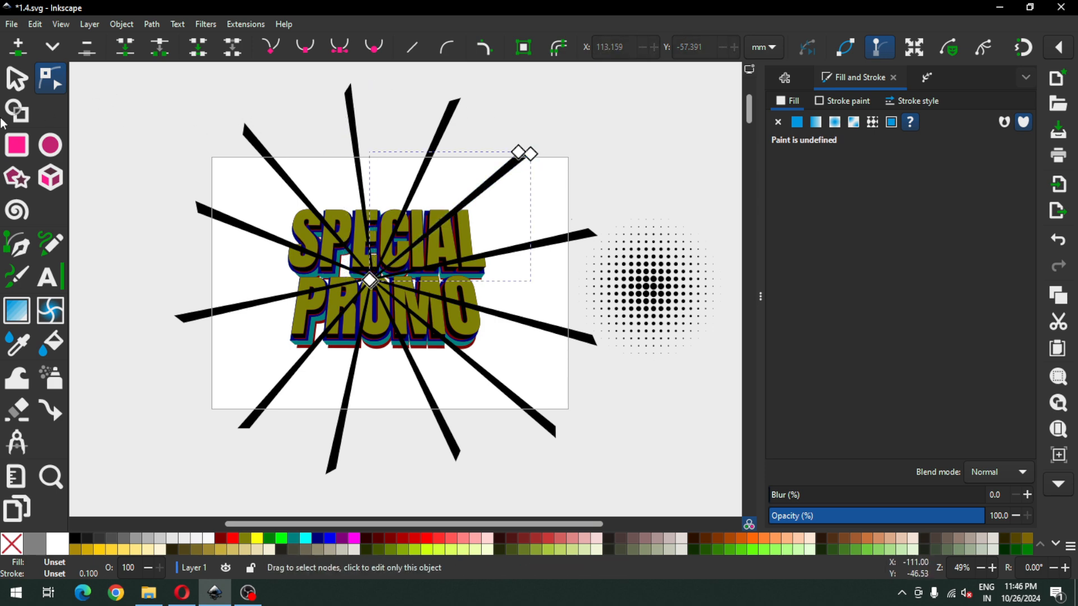
Step: Select the rays around the burst and merge them into one path with Union
{"action": "left_click", "coordinate": [15, 82]}
{"action": "left_click", "coordinate": [147, 141]}
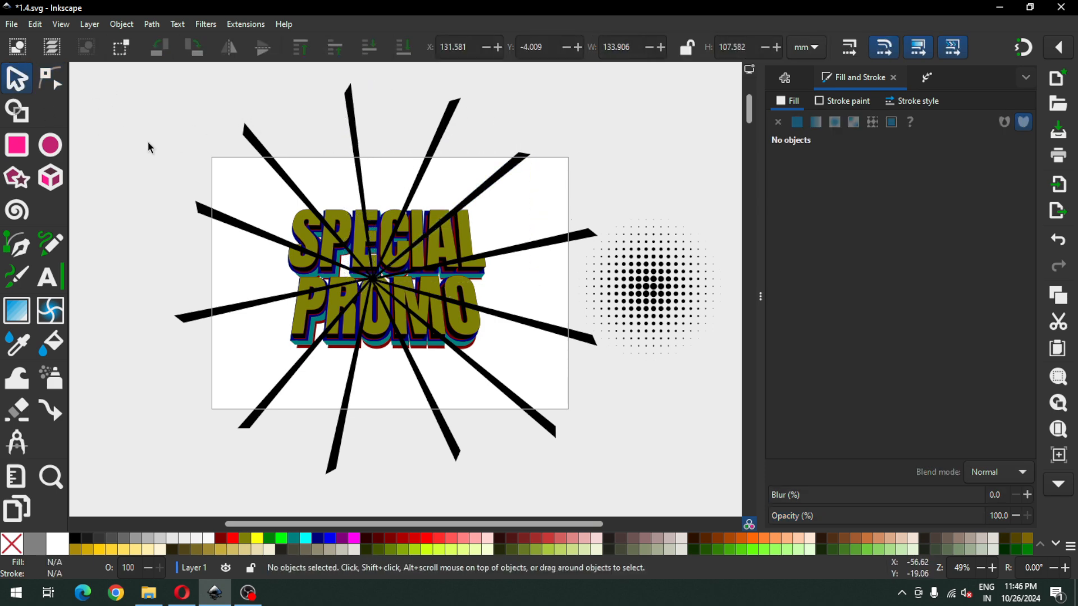
{"action": "left_click", "coordinate": [352, 105]}
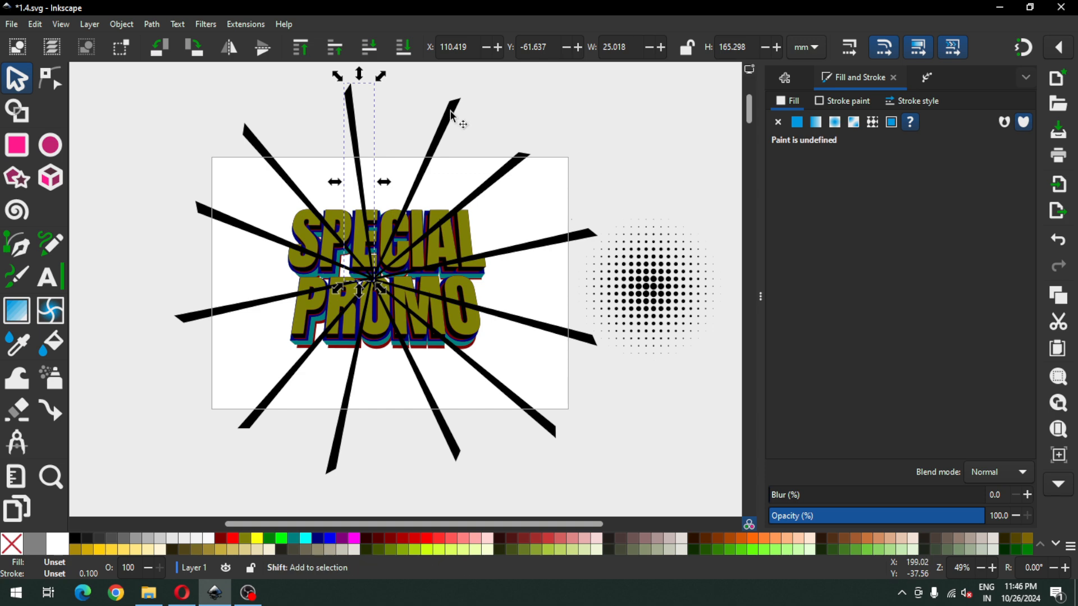
{"action": "left_click", "coordinate": [452, 117], "text": "shift"}
{"action": "left_click", "coordinate": [521, 165], "text": "shift"}
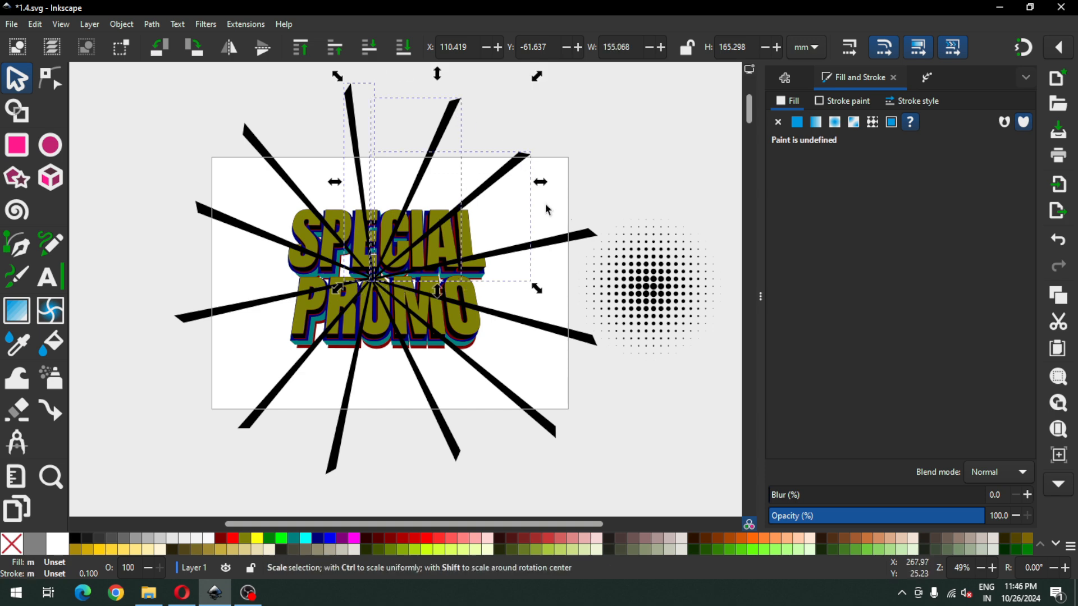
{"action": "left_click", "coordinate": [578, 241], "text": "shift"}
{"action": "left_click", "coordinate": [542, 332], "text": "shift"}
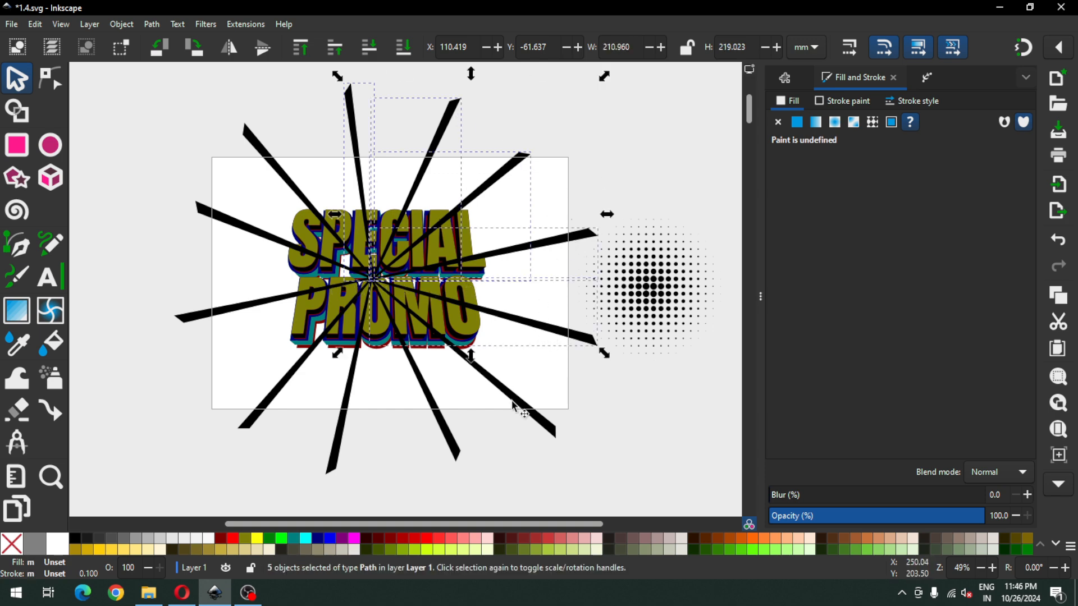
{"action": "left_click", "coordinate": [517, 408], "text": "shift"}
{"action": "left_click", "coordinate": [443, 428], "text": "shift"}
{"action": "left_click", "coordinate": [339, 444], "text": "shift"}
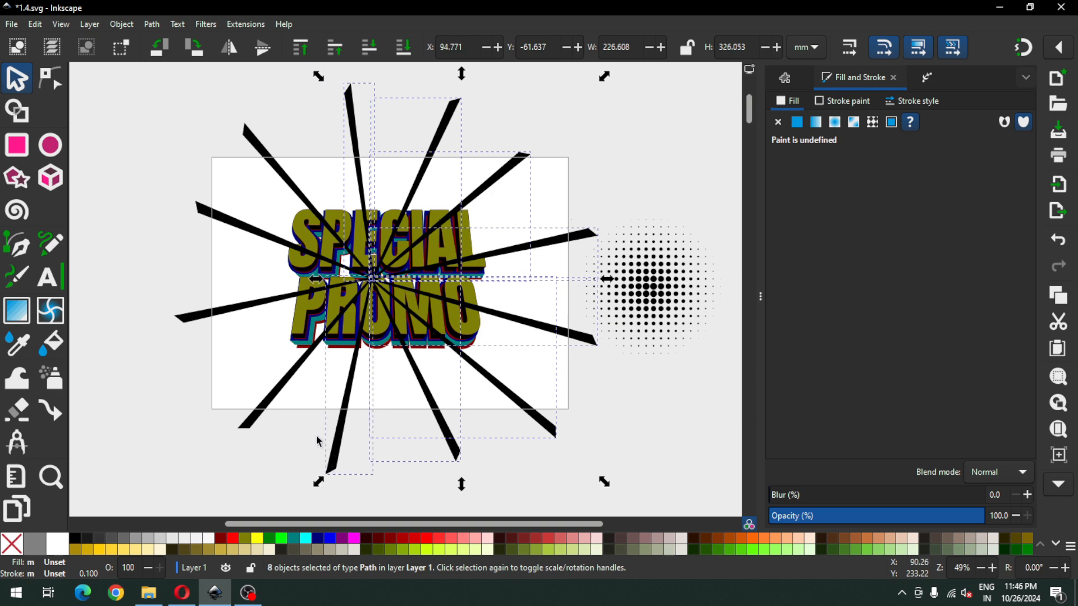
{"action": "left_click", "coordinate": [254, 425], "text": "shift"}
{"action": "left_click", "coordinate": [188, 319], "text": "shift"}
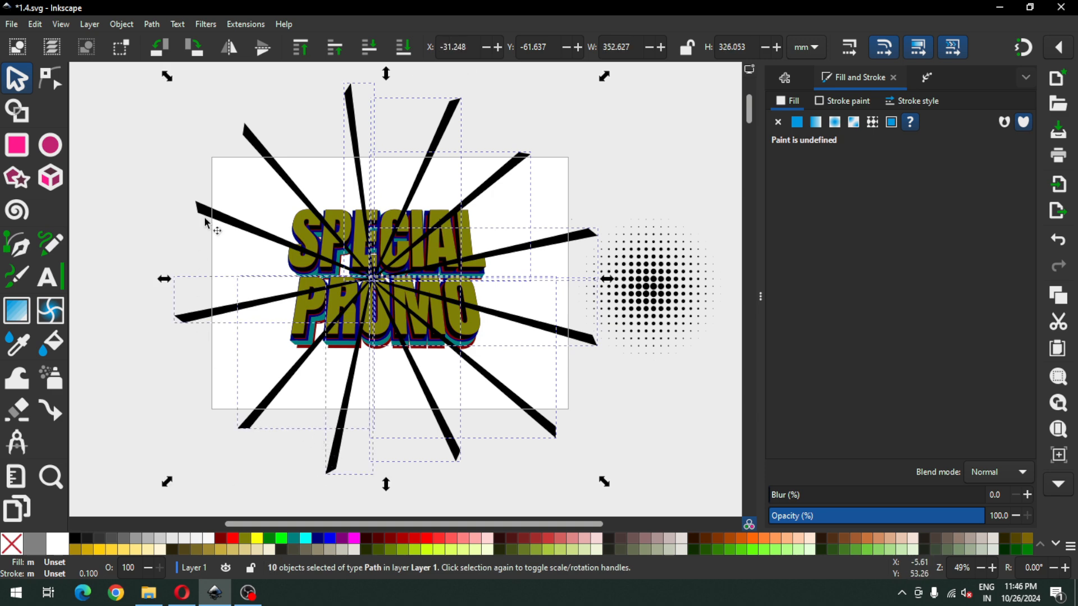
{"action": "left_click", "coordinate": [151, 24]}
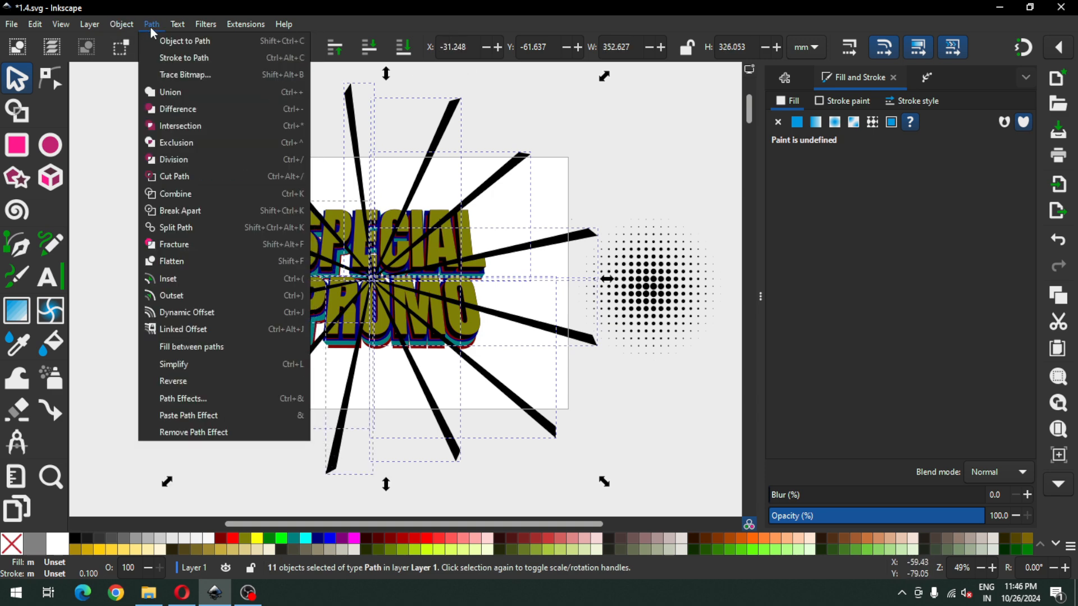
{"action": "left_click", "coordinate": [163, 92]}
{"action": "left_click", "coordinate": [162, 155]}
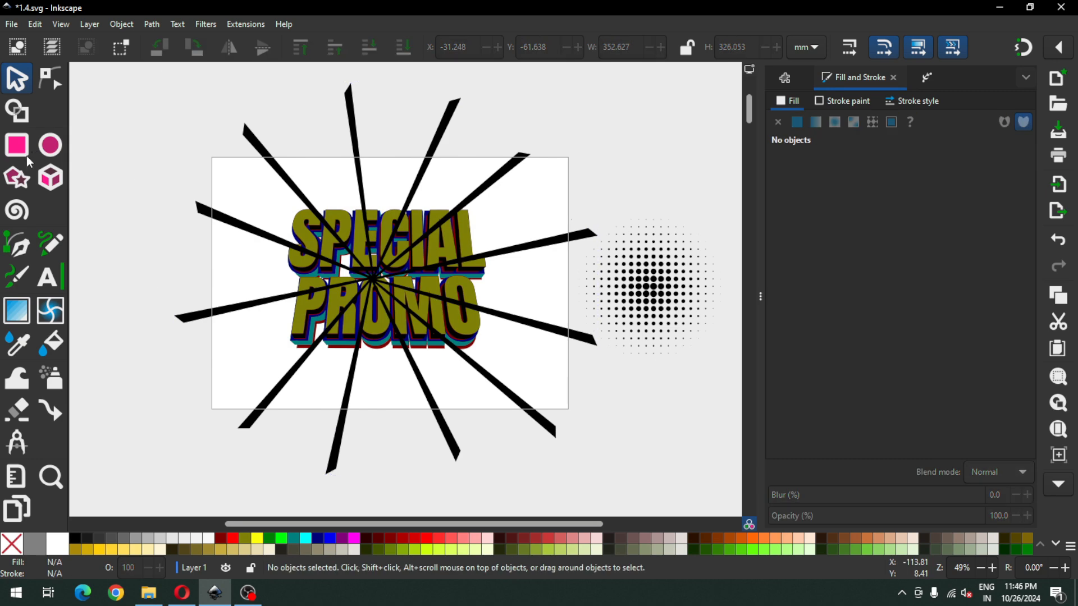
Step: Turn on snapping and draw a 297 × 210 mm black rectangle covering the whole page
{"action": "left_click", "coordinate": [17, 145]}
{"action": "left_click", "coordinate": [1023, 47]}
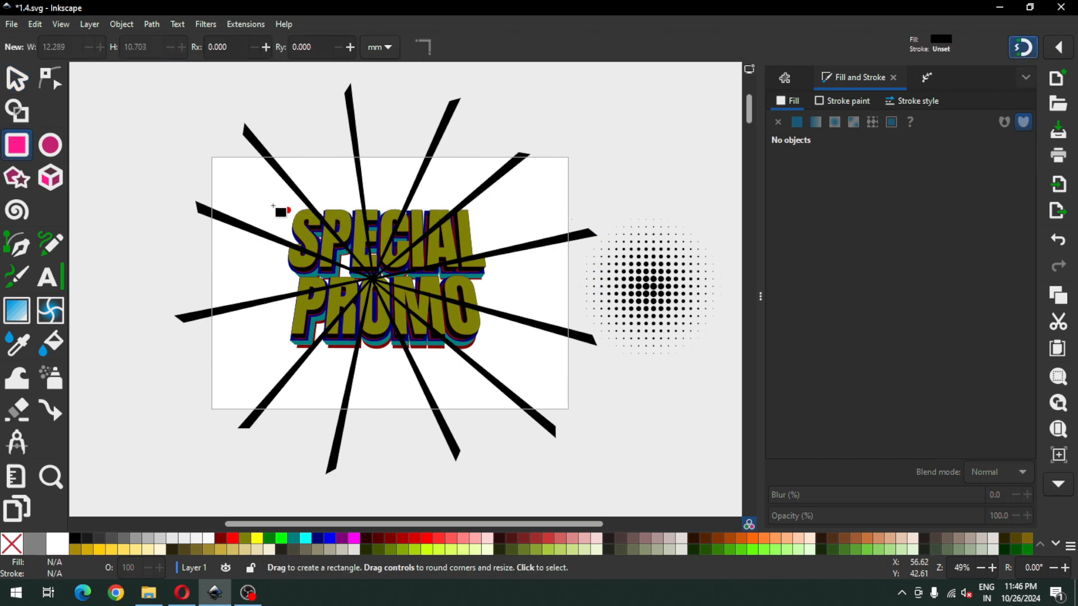
{"action": "left_click_drag", "start_coordinate": [213, 158], "coordinate": [568, 409]}
{"action": "left_click", "coordinate": [26, 73]}
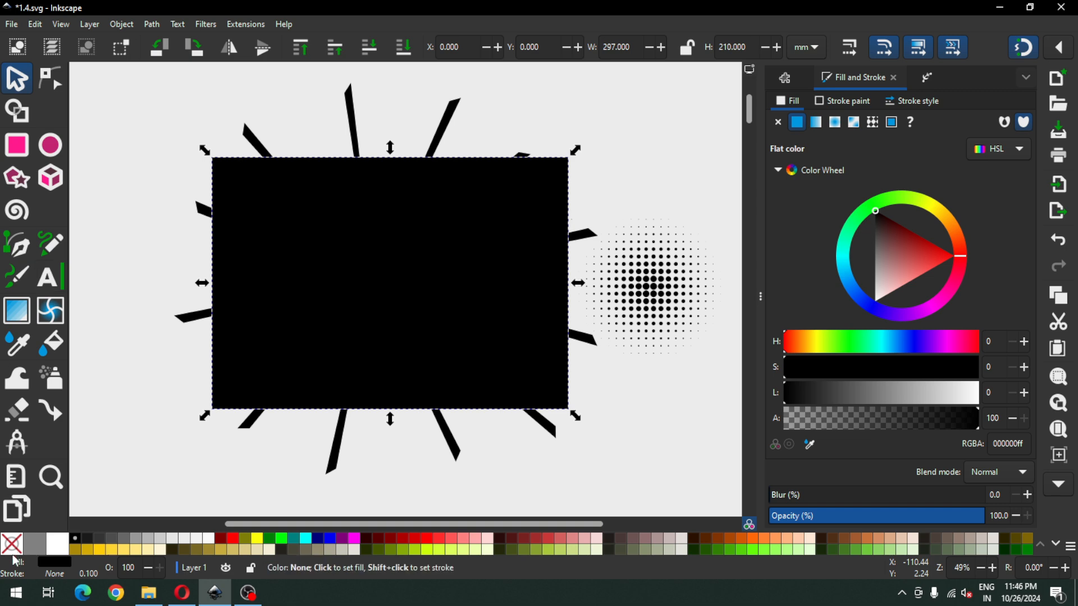
Step: Try to trim the merged rays to the page rectangle with Intersection
{"action": "left_click", "coordinate": [251, 139], "text": "shift"}
{"action": "left_click", "coordinate": [192, 90]}
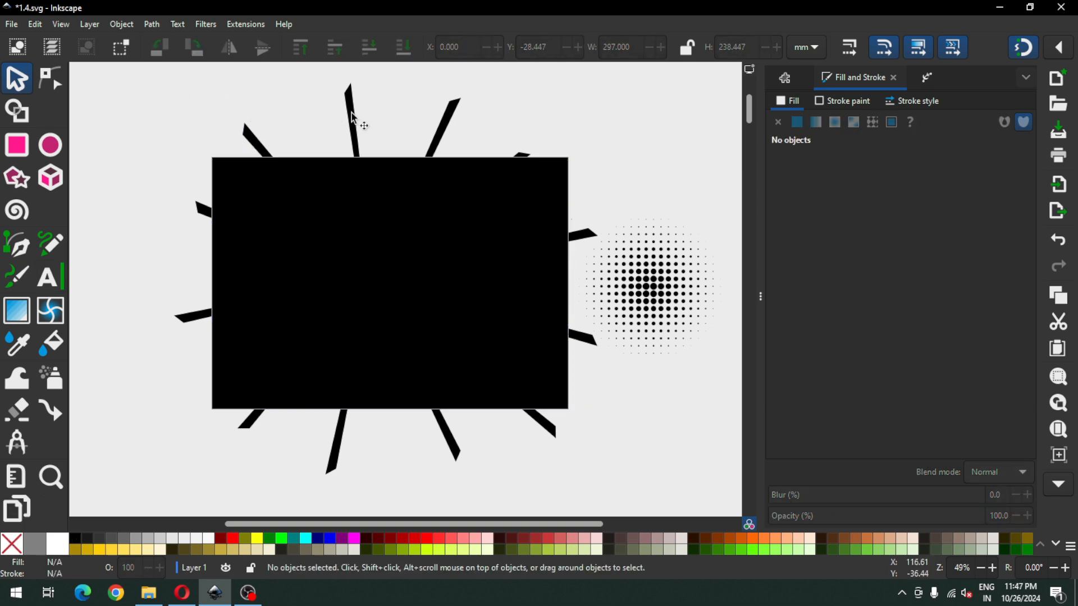
{"action": "left_click", "coordinate": [352, 118]}
{"action": "left_click", "coordinate": [278, 217]}
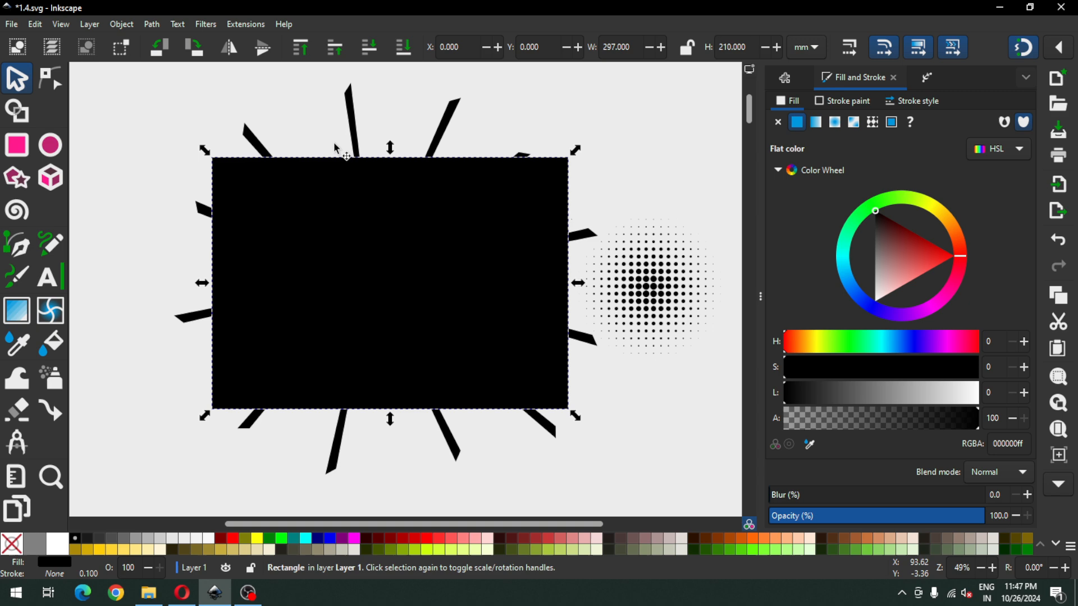
{"action": "left_click", "coordinate": [352, 107], "text": "shift"}
{"action": "left_click", "coordinate": [147, 25]}
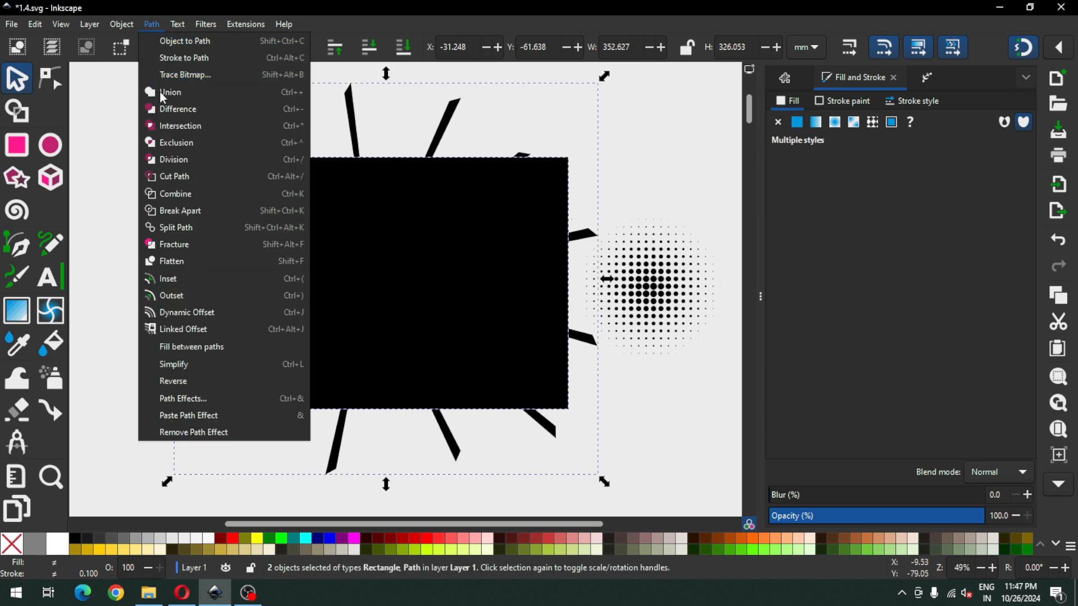
{"action": "left_click", "coordinate": [166, 126]}
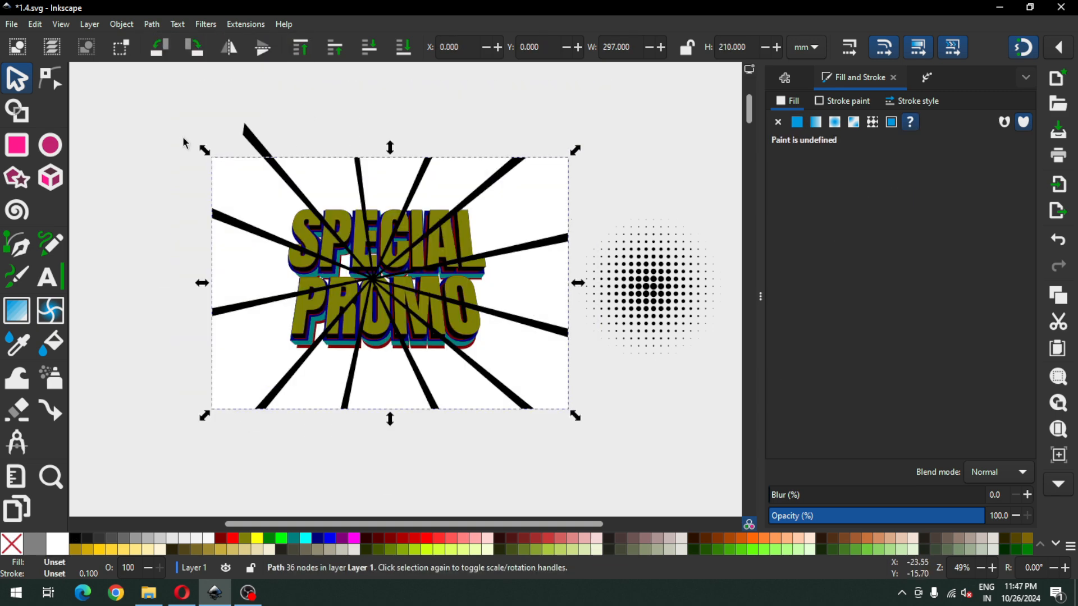
{"action": "left_click", "coordinate": [300, 164]}
{"action": "key", "text": "ctrl+z"}
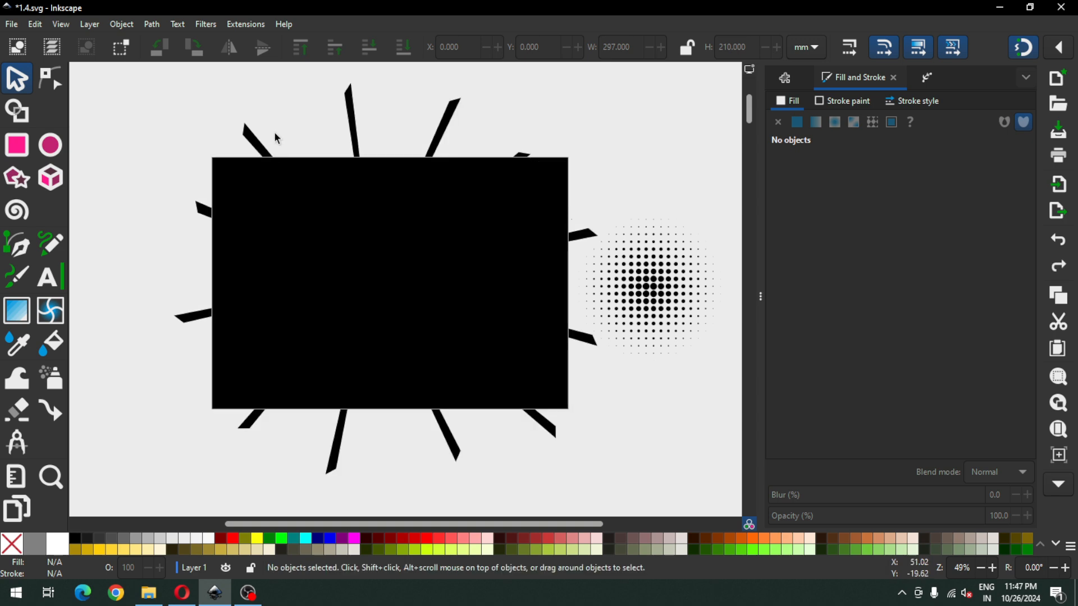
Step: Merge the remaining separate upper-left ray into the burst path with Union
{"action": "left_click", "coordinate": [247, 138]}
{"action": "left_click", "coordinate": [349, 99], "text": "shift"}
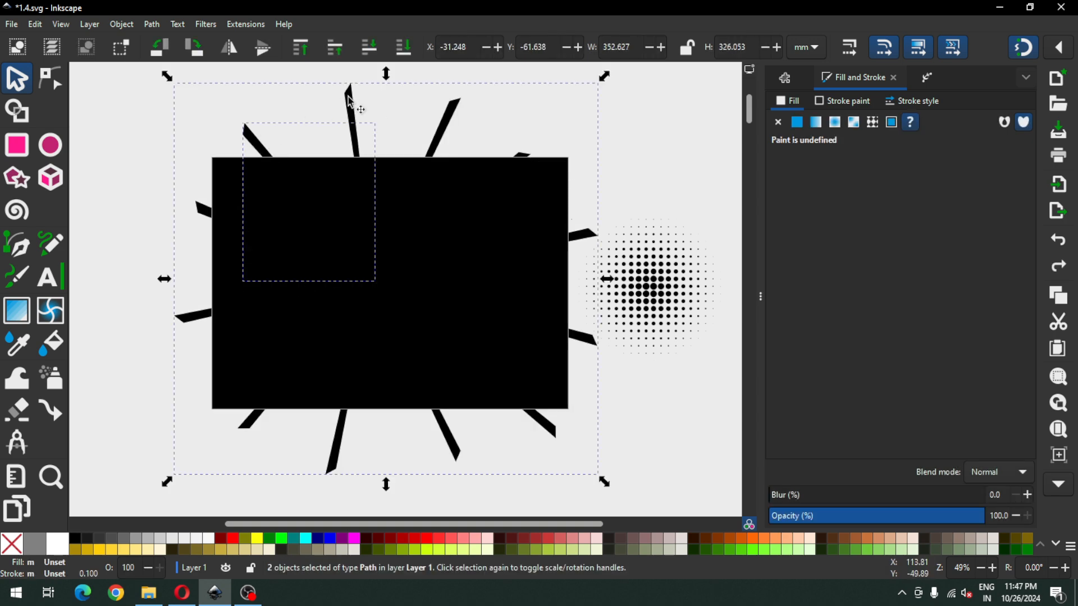
{"action": "left_click", "coordinate": [151, 24]}
{"action": "left_click", "coordinate": [163, 95]}
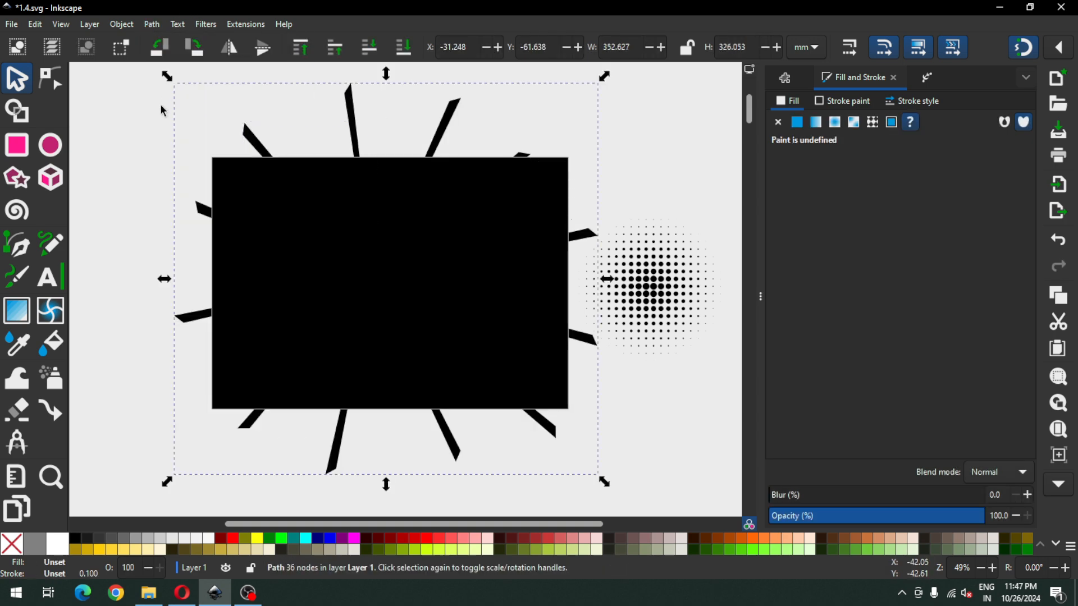
Step: Trim the burst to the page rectangle with Intersection, save the document, and select the trimmed burst
{"action": "left_click", "coordinate": [259, 196]}
{"action": "left_click", "coordinate": [352, 100], "text": "shift"}
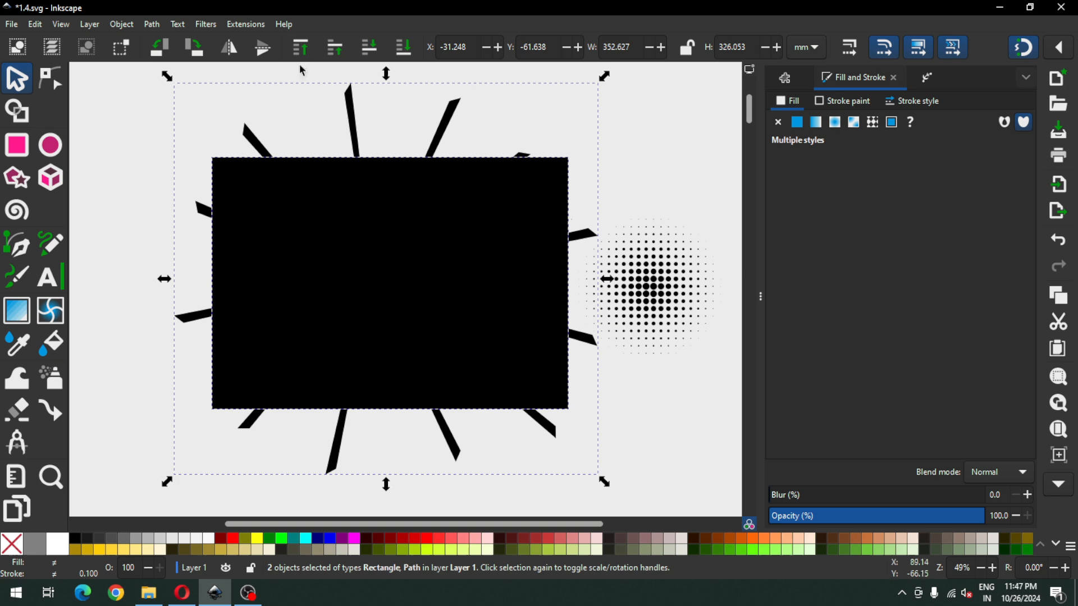
{"action": "left_click", "coordinate": [151, 24]}
{"action": "left_click", "coordinate": [164, 126]}
{"action": "left_click", "coordinate": [163, 124]}
{"action": "left_click", "coordinate": [254, 192]}
{"action": "left_click", "coordinate": [349, 117], "text": "shift"}
{"action": "left_click", "coordinate": [151, 24]}
{"action": "left_click", "coordinate": [163, 123]}
{"action": "left_click", "coordinate": [239, 115]}
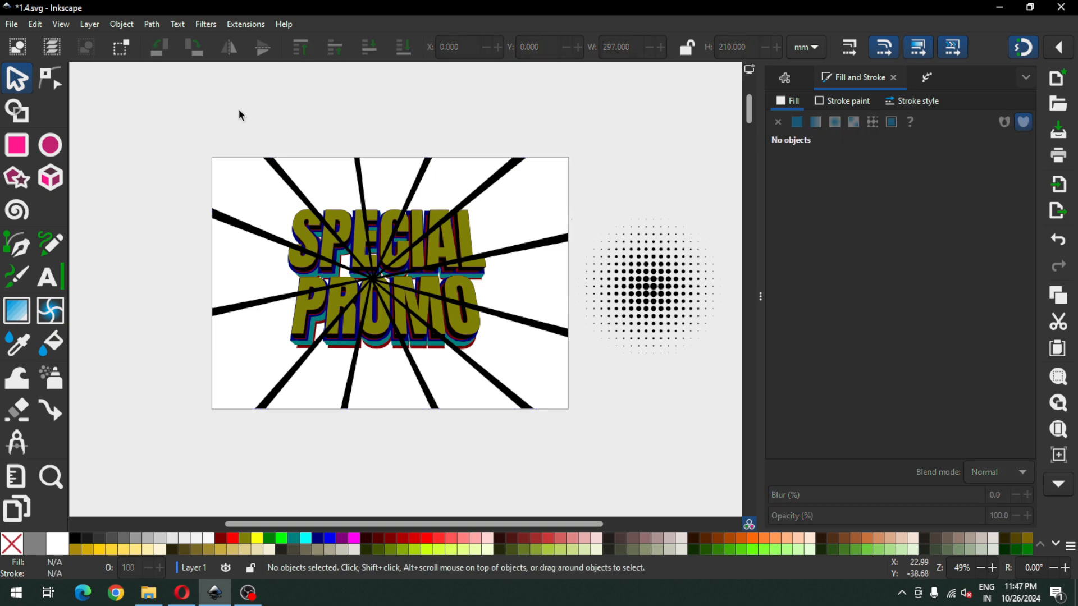
{"action": "key", "text": "ctrl+s"}
{"action": "left_click", "coordinate": [510, 240]}
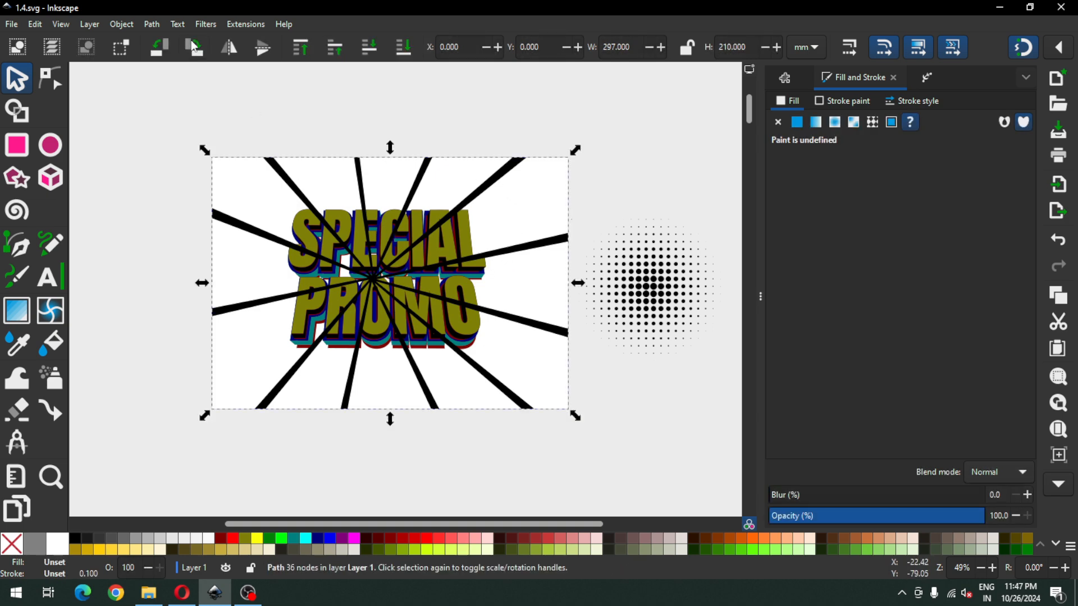
Step: Lower the ray burst to the bottom behind the lettering and try to break it apart into separate rays
{"action": "left_click", "coordinate": [123, 25]}
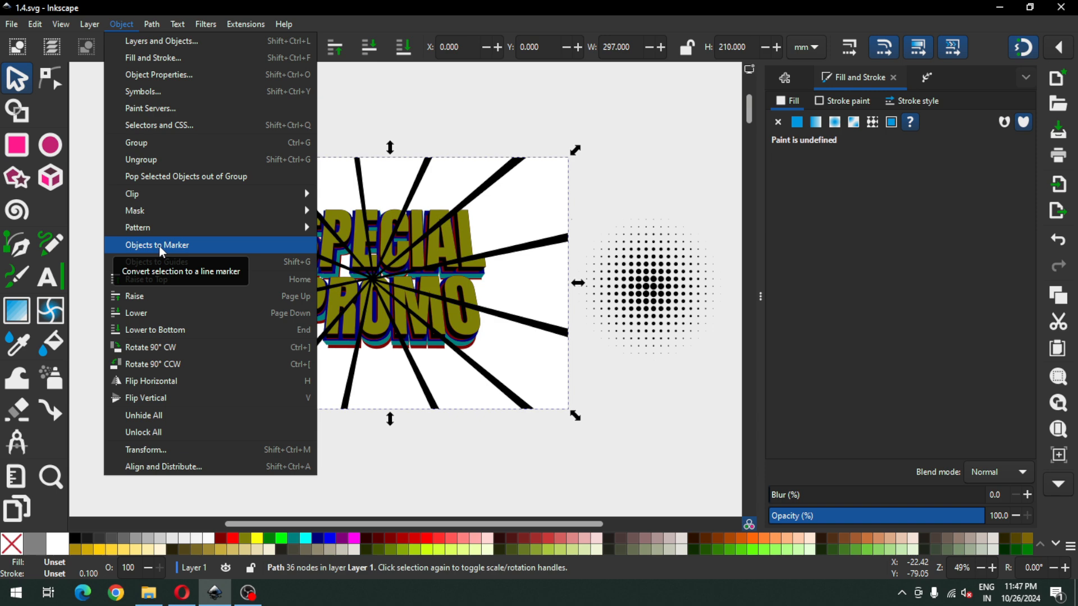
{"action": "left_click", "coordinate": [174, 330]}
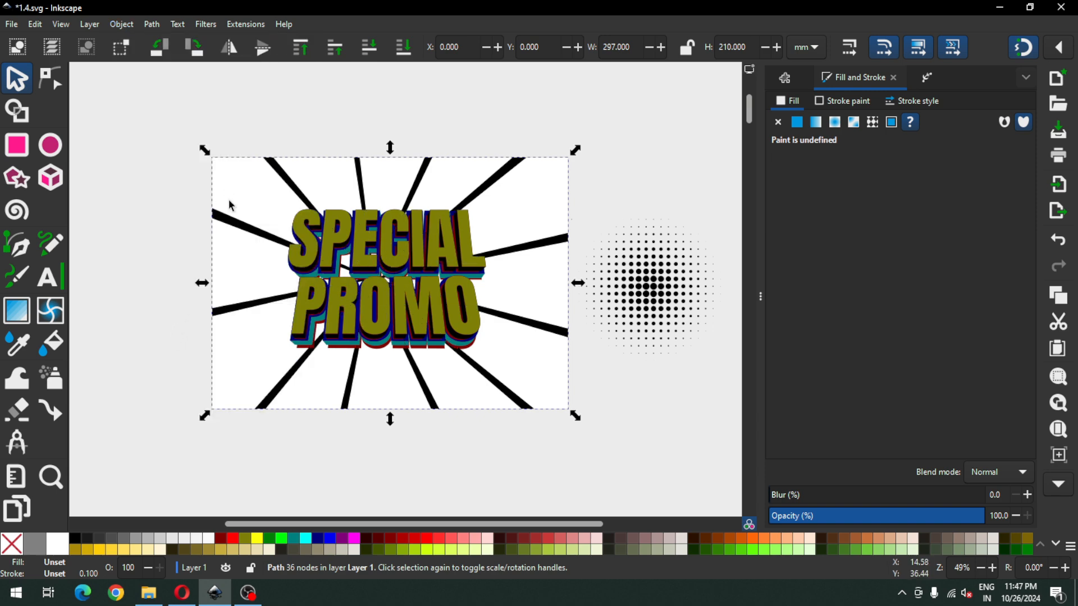
{"action": "left_click", "coordinate": [153, 25]}
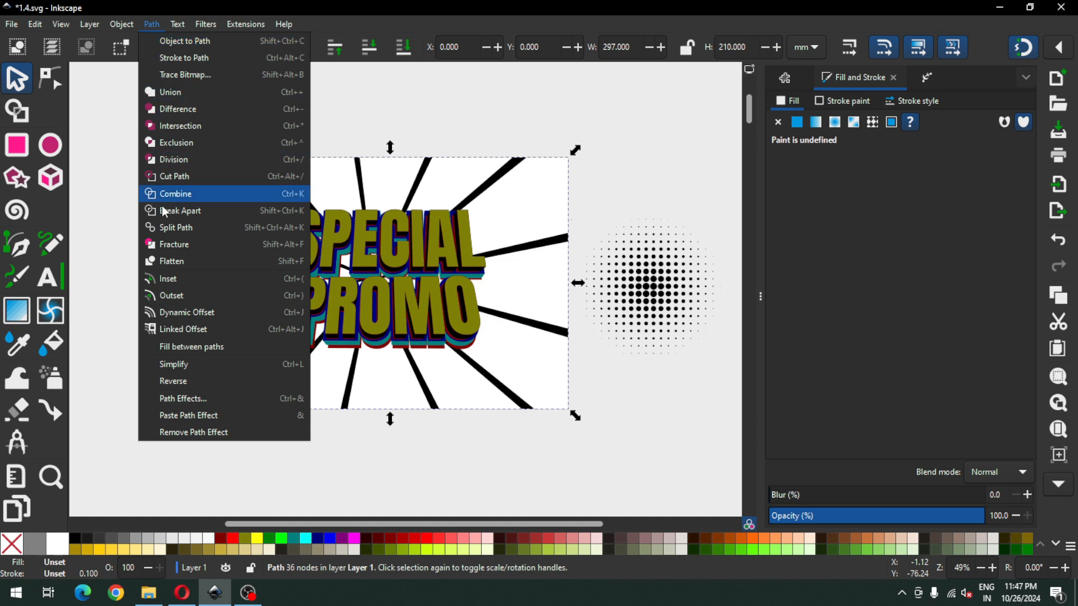
{"action": "left_click", "coordinate": [185, 227]}
{"action": "left_click", "coordinate": [191, 213]}
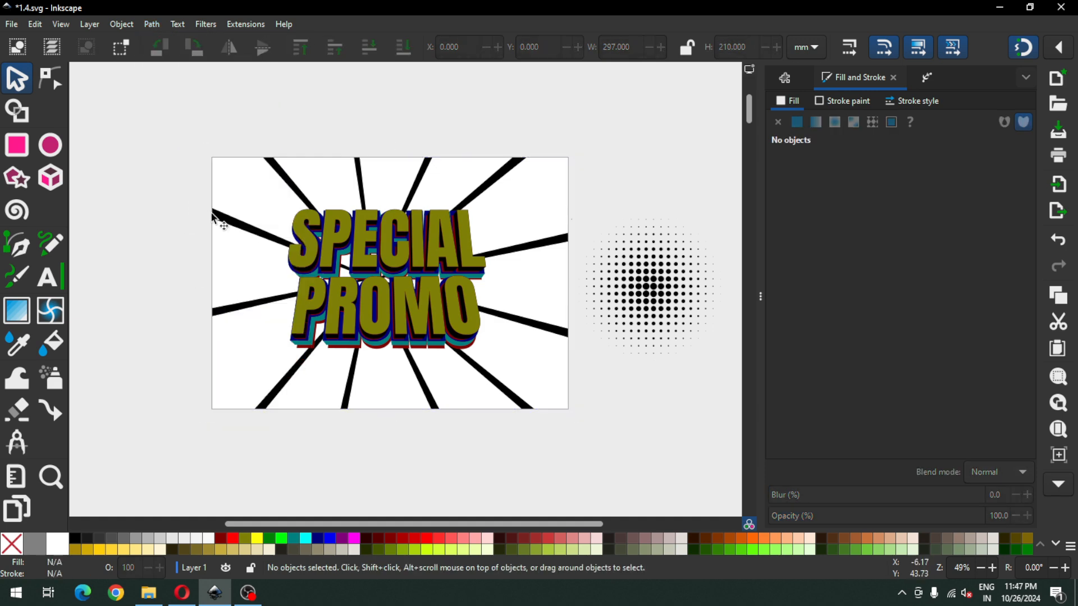
{"action": "left_click", "coordinate": [222, 217]}
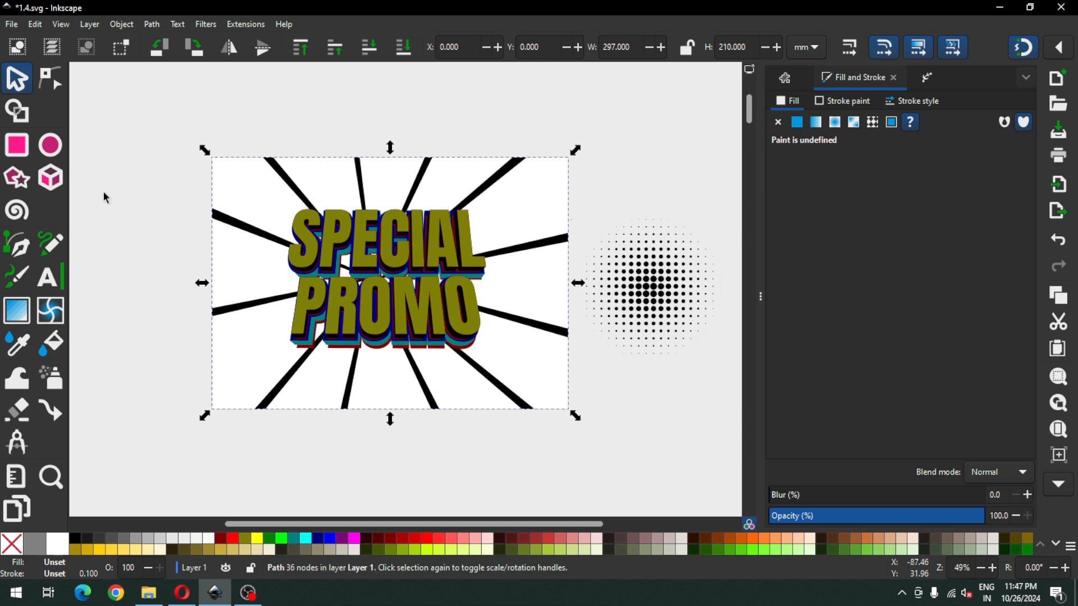
Step: Draw a circle of about 17.4 mm radius over the burst's center and subtract it from the burst with Difference
{"action": "left_click", "coordinate": [50, 146]}
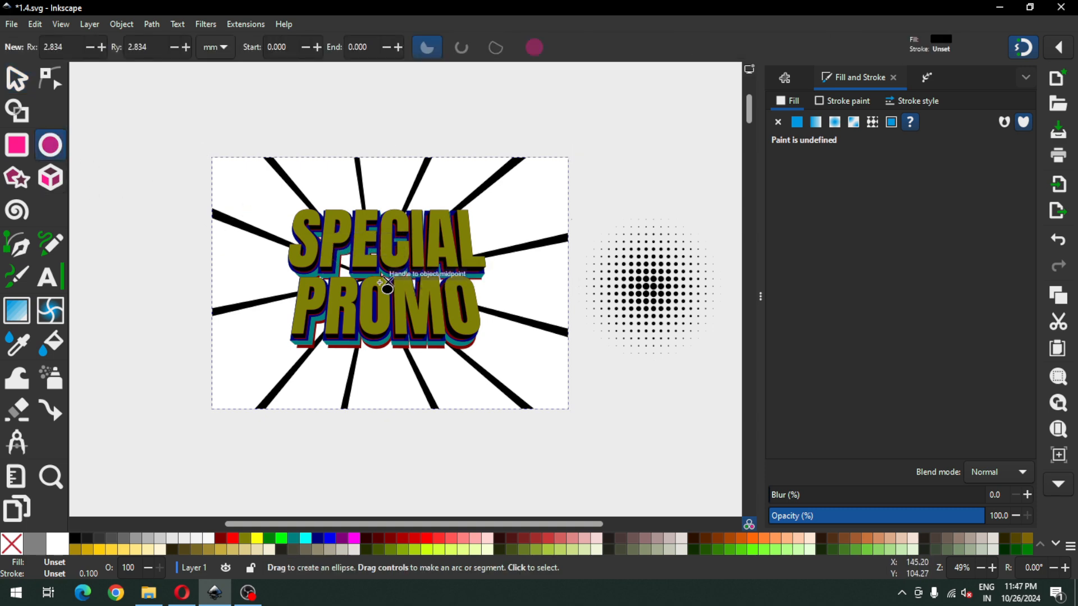
{"action": "left_click_drag", "start_coordinate": [360, 259], "coordinate": [403, 301]}
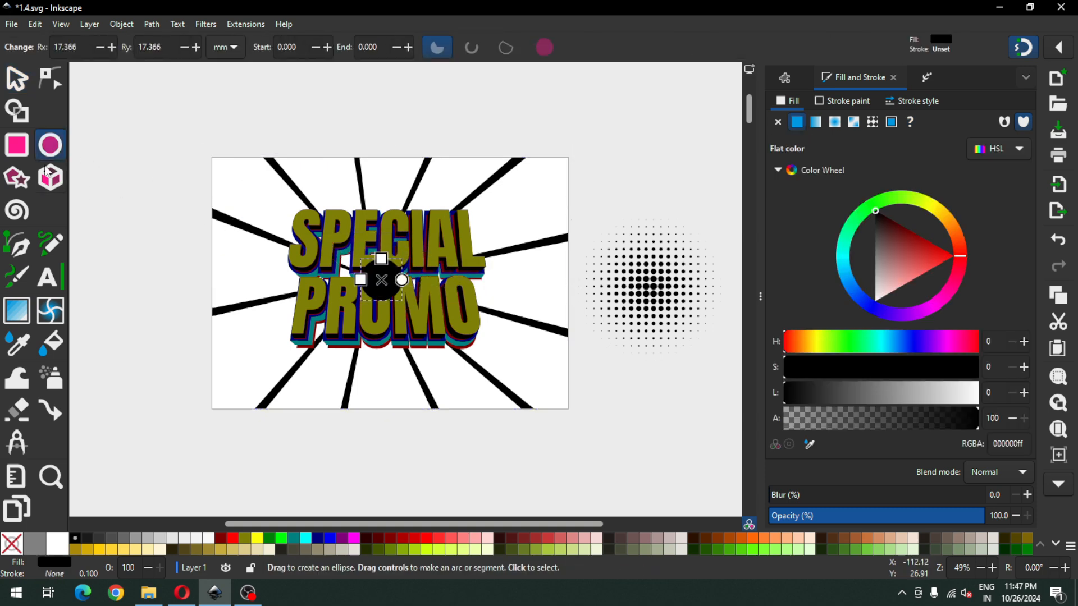
{"action": "left_click", "coordinate": [17, 78]}
{"action": "left_click", "coordinate": [490, 187], "text": "shift"}
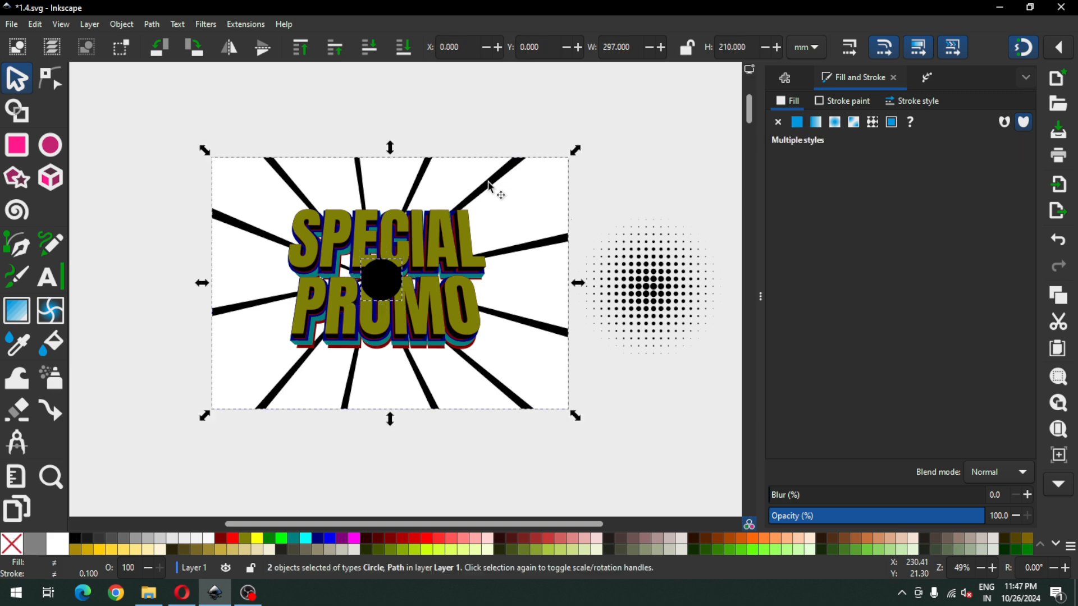
{"action": "left_click", "coordinate": [152, 26]}
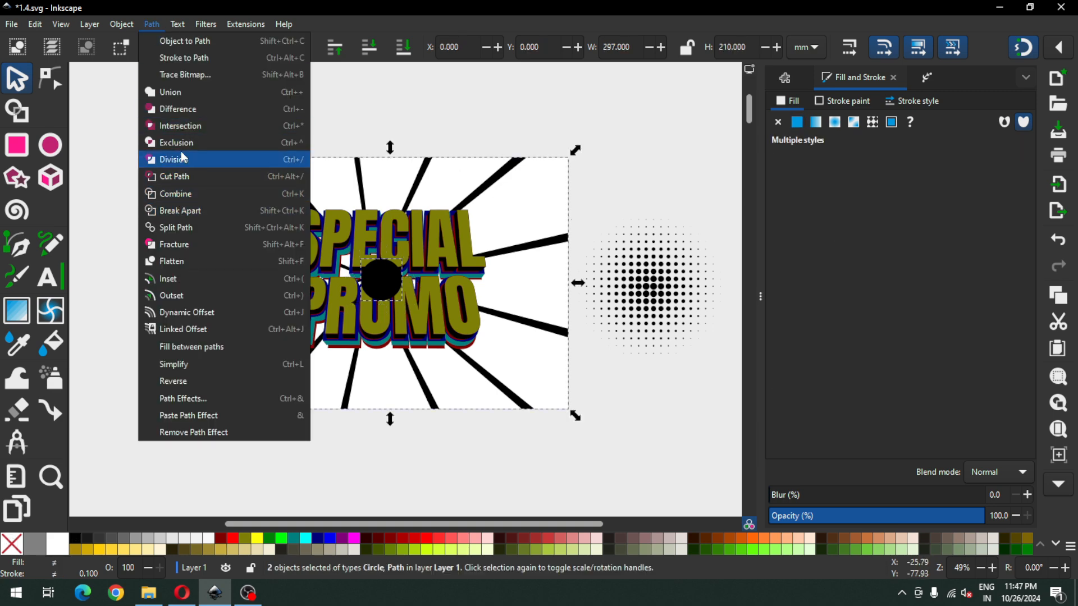
{"action": "left_click", "coordinate": [179, 110]}
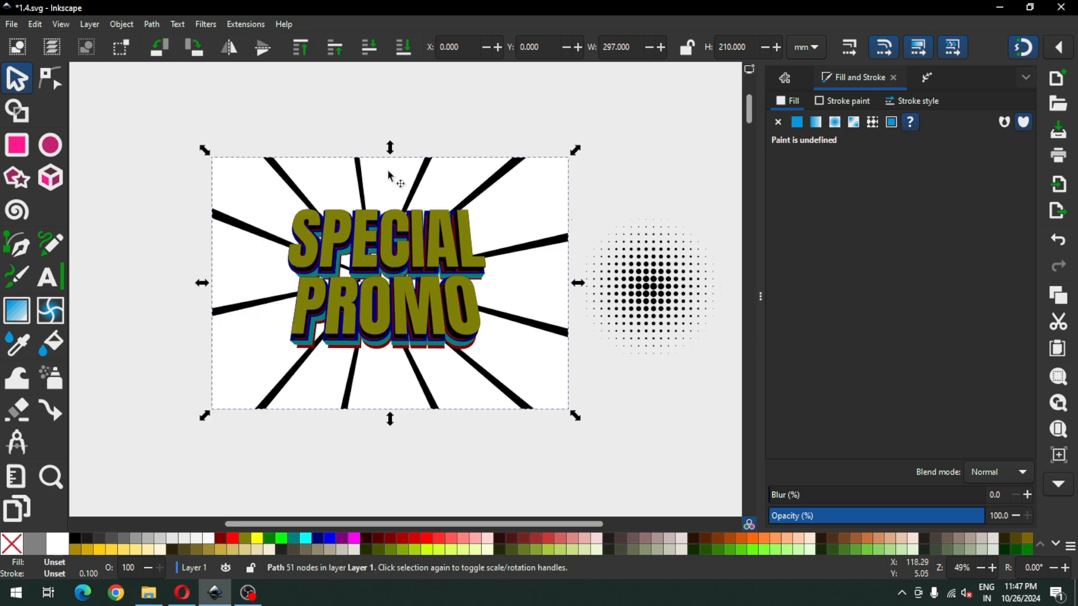
Step: Break the burst apart into individual ray paths and save the document
{"action": "left_click", "coordinate": [152, 26]}
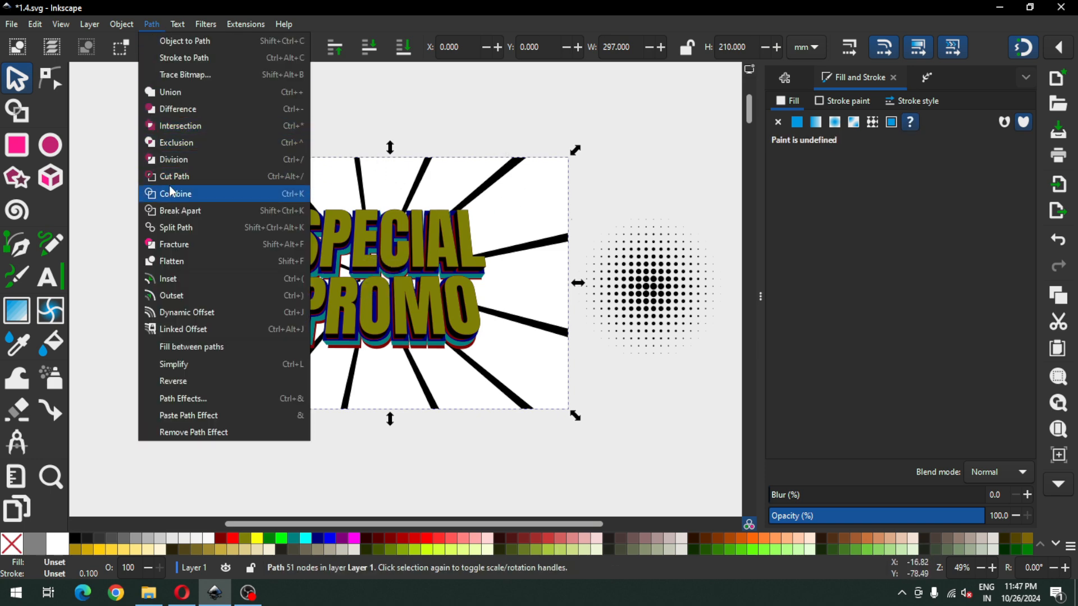
{"action": "left_click", "coordinate": [174, 210]}
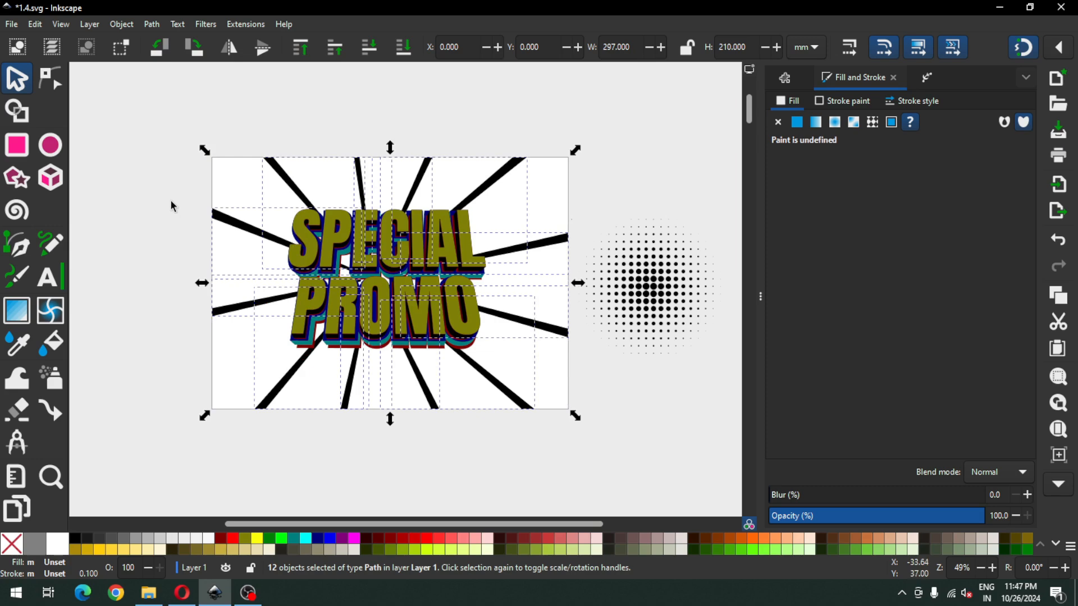
{"action": "left_click", "coordinate": [172, 212]}
{"action": "key", "text": "ctrl+s"}
{"action": "left_click", "coordinate": [243, 231]}
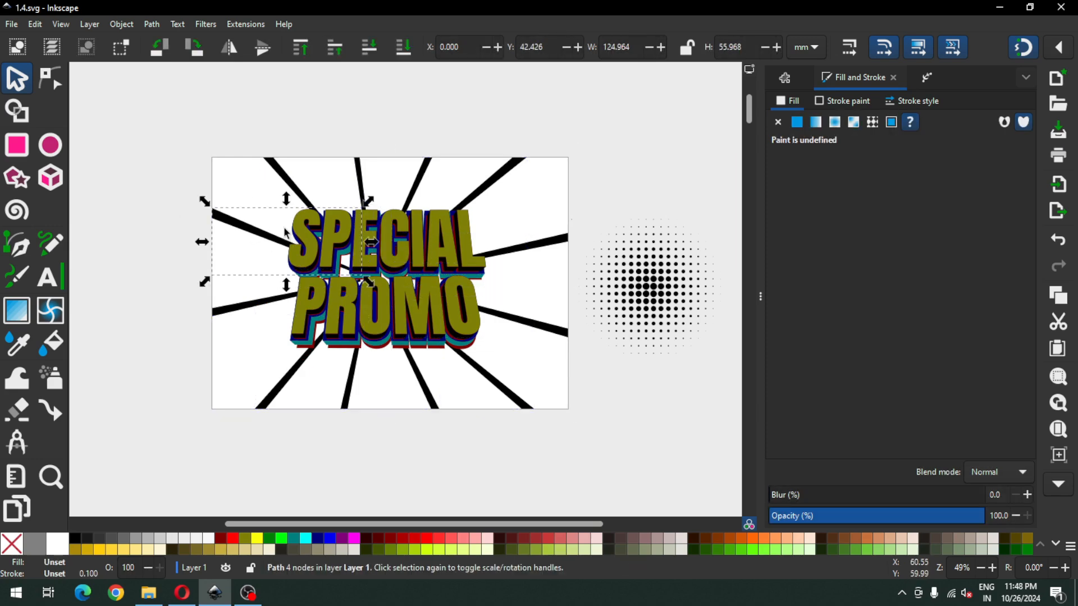
{"action": "left_click", "coordinate": [409, 445]}
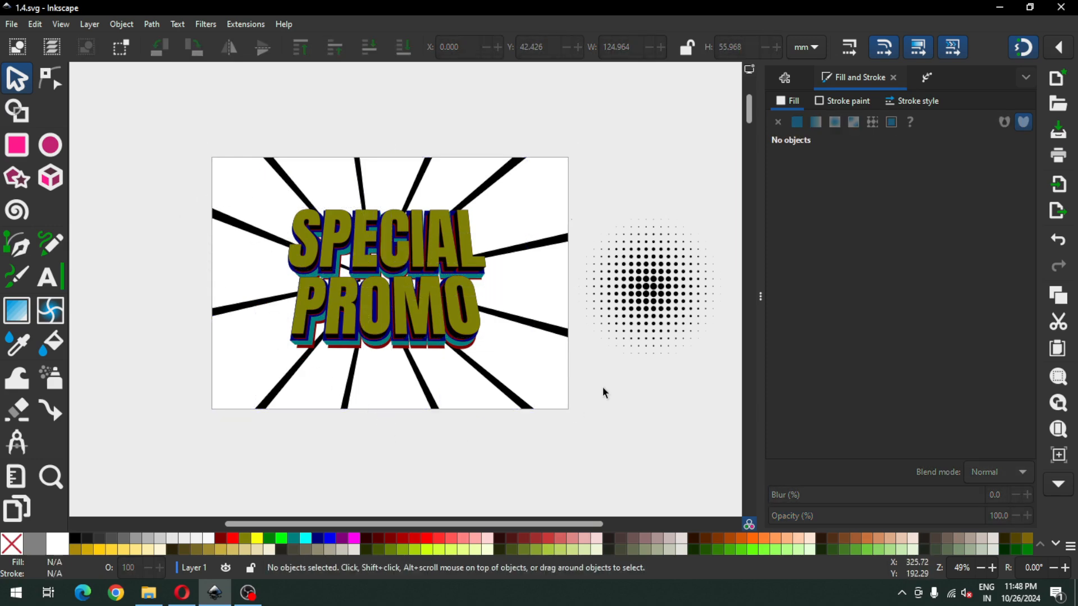
{"action": "key", "text": "ctrl+s"}
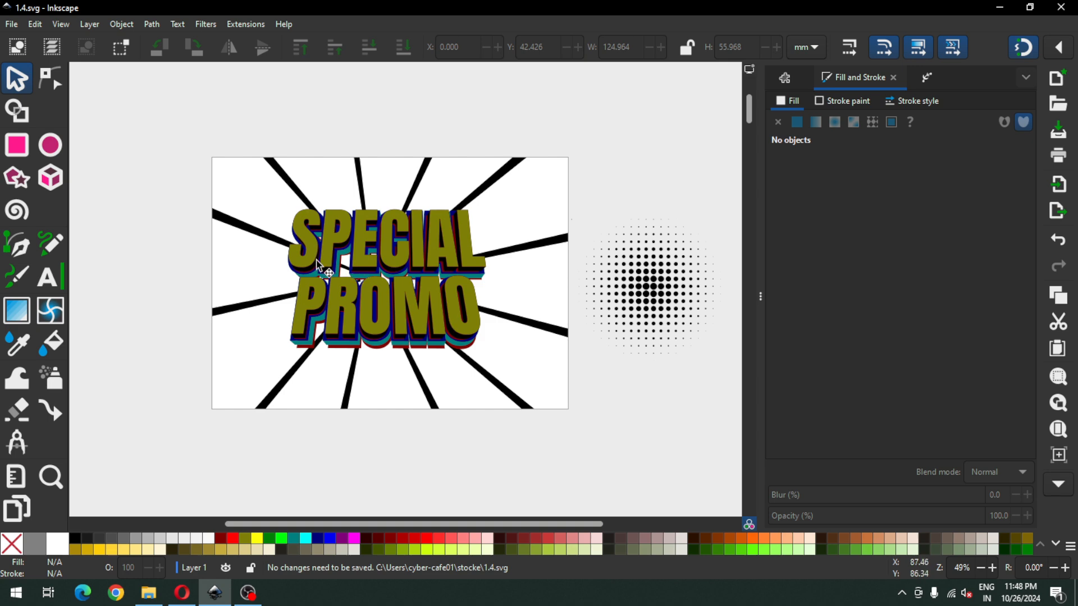
Step: Draw a black rectangle about 12.9 × 11.5 mm near the page's upper-right corner and convert it to a path
{"action": "left_click", "coordinate": [21, 151]}
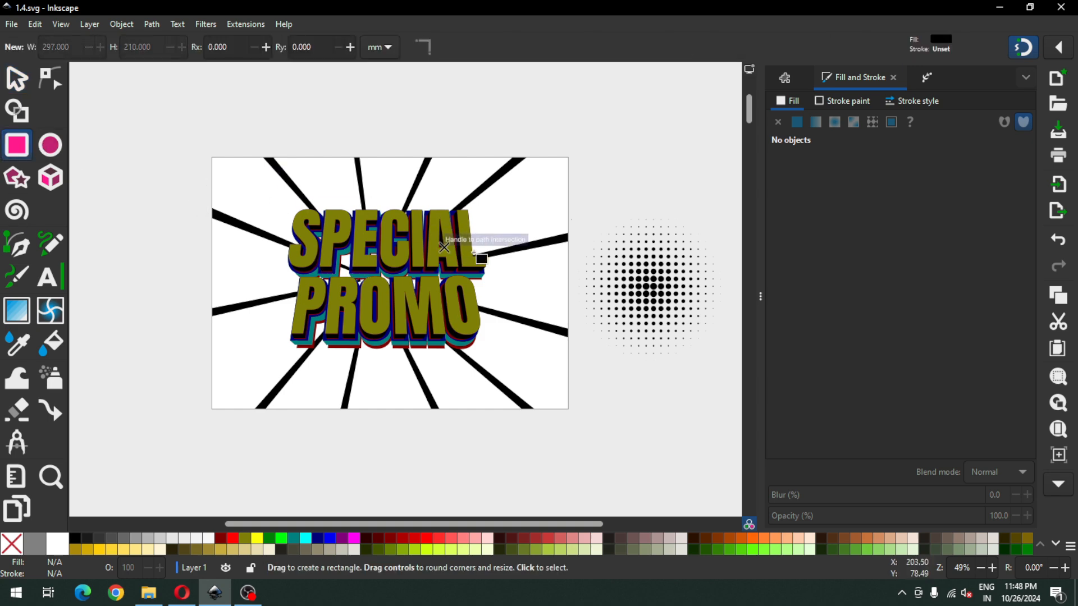
{"action": "left_click_drag", "start_coordinate": [540, 196], "coordinate": [556, 210]}
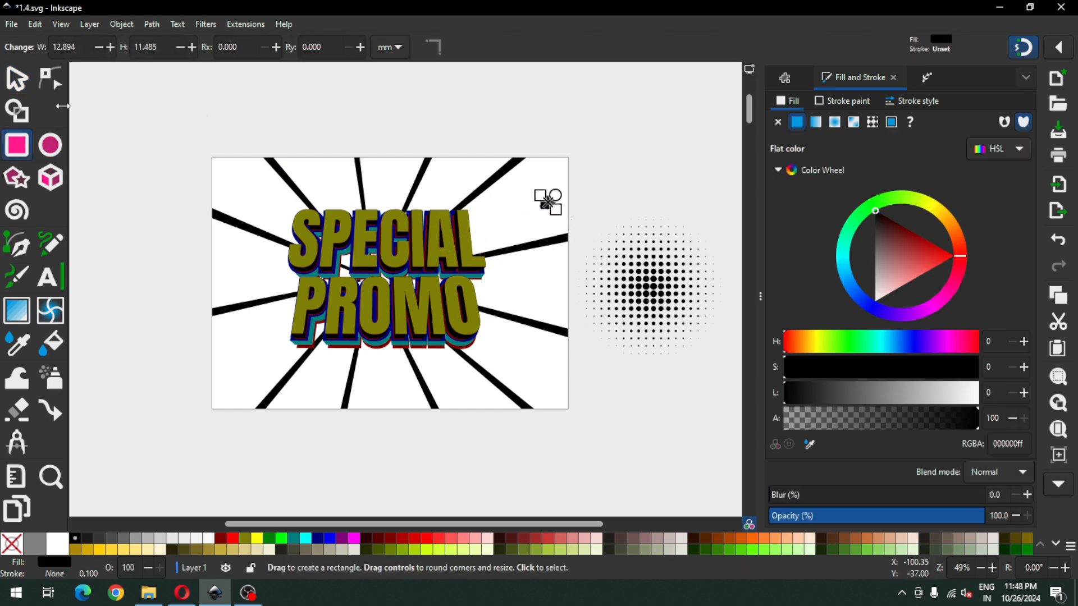
{"action": "left_click", "coordinate": [118, 24]}
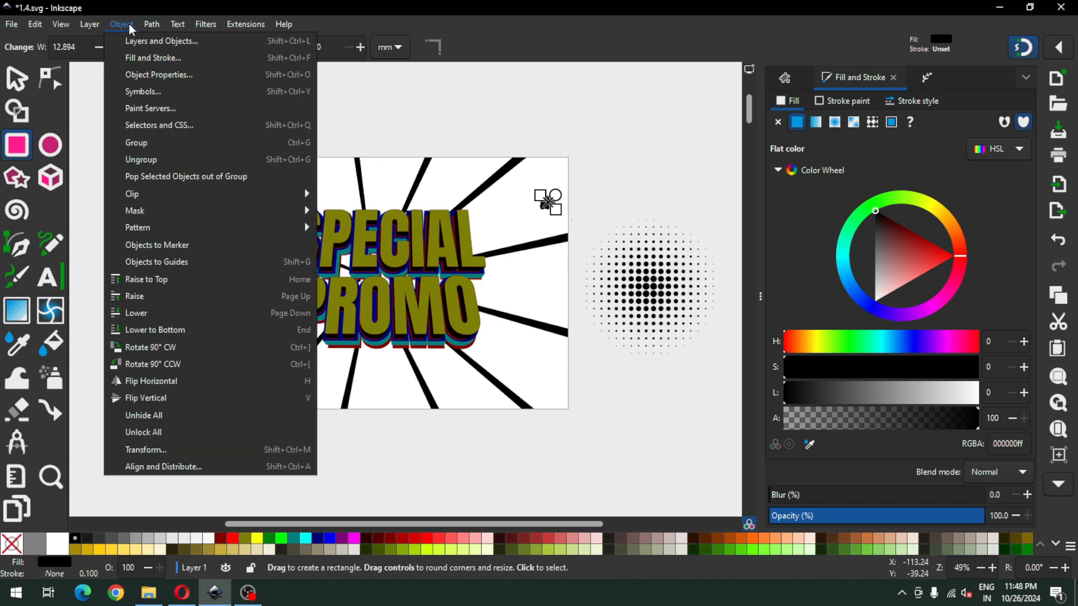
{"action": "left_click", "coordinate": [160, 40]}
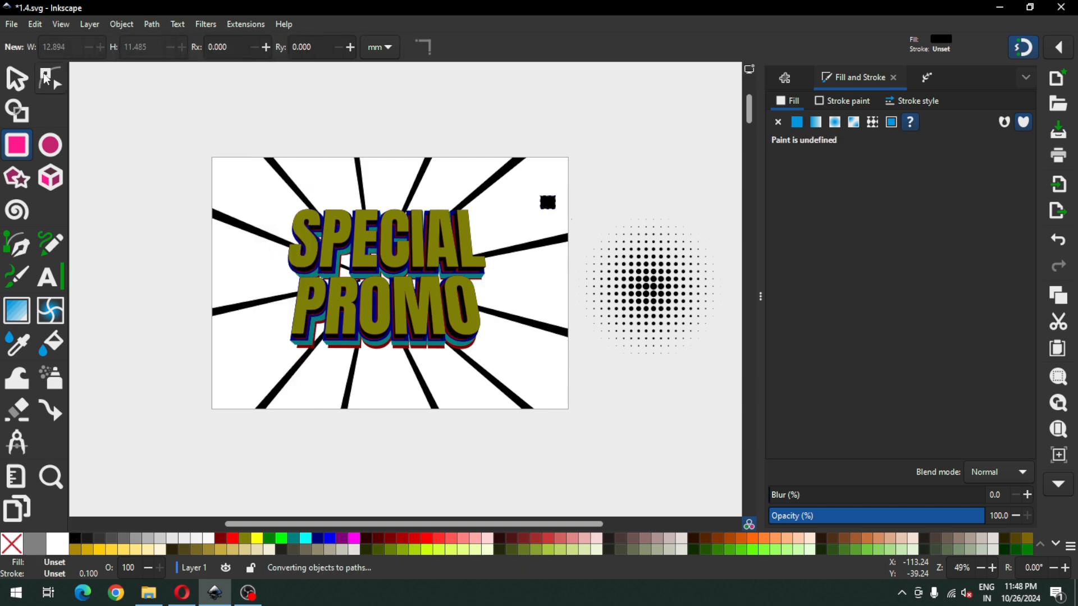
Step: Pull the small rectangle's upper-right corner node outward to form a pointed shard about 23.4 × 19.3 mm
{"action": "key", "text": "n"}
{"action": "left_click_drag", "start_coordinate": [557, 195], "coordinate": [568, 186]}
{"action": "left_click", "coordinate": [599, 199]}
{"action": "left_click", "coordinate": [15, 81]}
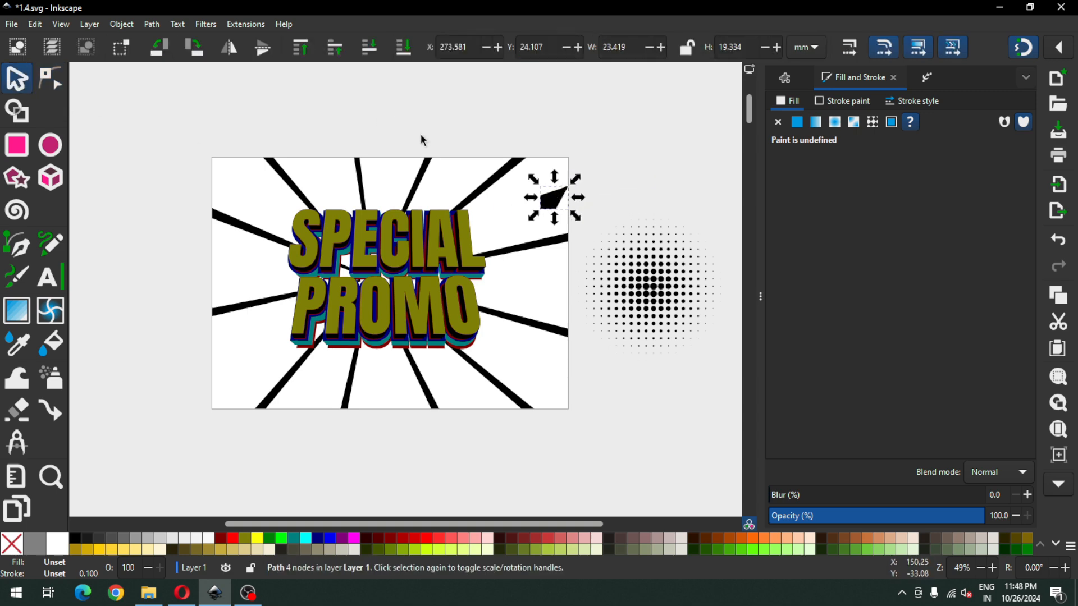
Step: Duplicate the pointed shard and place both shards outside the page's upper-right corner
{"action": "left_click", "coordinate": [571, 163]}
{"action": "left_click_drag", "start_coordinate": [563, 201], "coordinate": [572, 152]}
{"action": "key", "text": "ctrl+d"}
Step: Pull the upper shard's pointed node inward to make it a smaller, blunter quadrilateral
{"action": "left_click", "coordinate": [51, 82]}
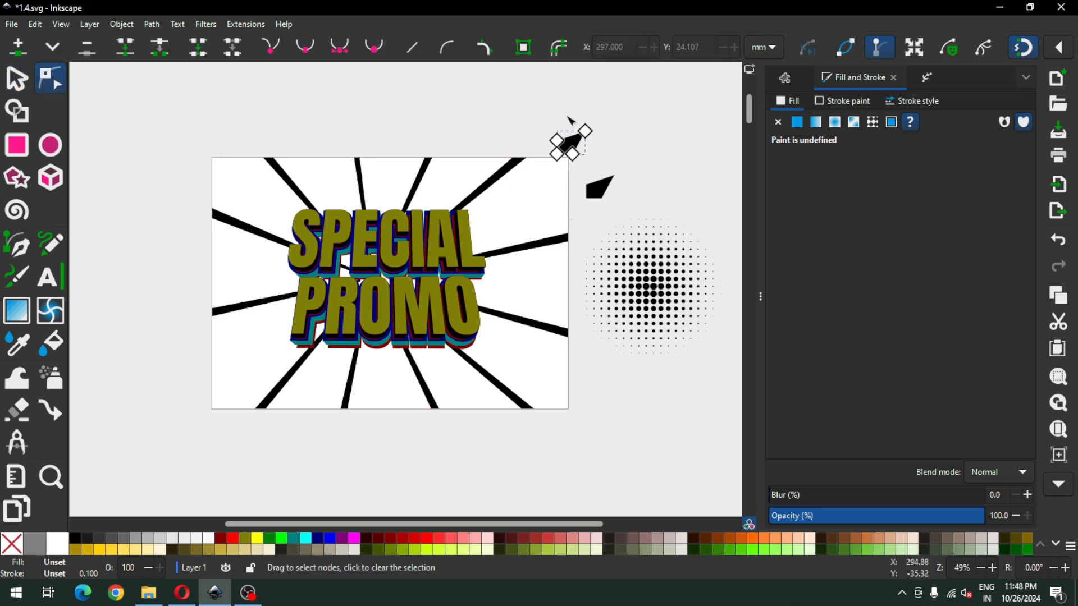
{"action": "key", "text": "z"}
{"action": "left_click_drag", "start_coordinate": [525, 116], "coordinate": [607, 215]}
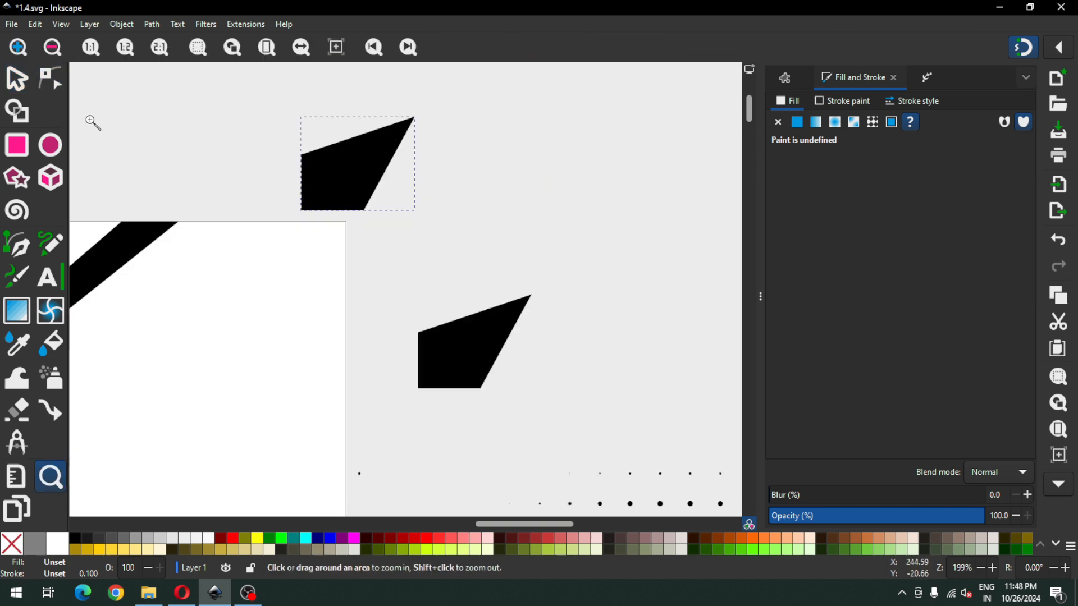
{"action": "left_click", "coordinate": [52, 79]}
{"action": "left_click_drag", "start_coordinate": [415, 118], "coordinate": [374, 302]}
{"action": "left_click", "coordinate": [22, 79]}
{"action": "key", "text": "Escape"}
Step: Duplicate the blunt shard into a tilted trapezoid and a small slanted diamond spread around the large shard, and save the document
{"action": "left_click", "coordinate": [335, 193]}
{"action": "key", "text": "ctrl+d"}
{"action": "left_click", "coordinate": [52, 80]}
{"action": "key", "text": "s"}
{"action": "key", "text": "ctrl+d"}
{"action": "left_click", "coordinate": [52, 79]}
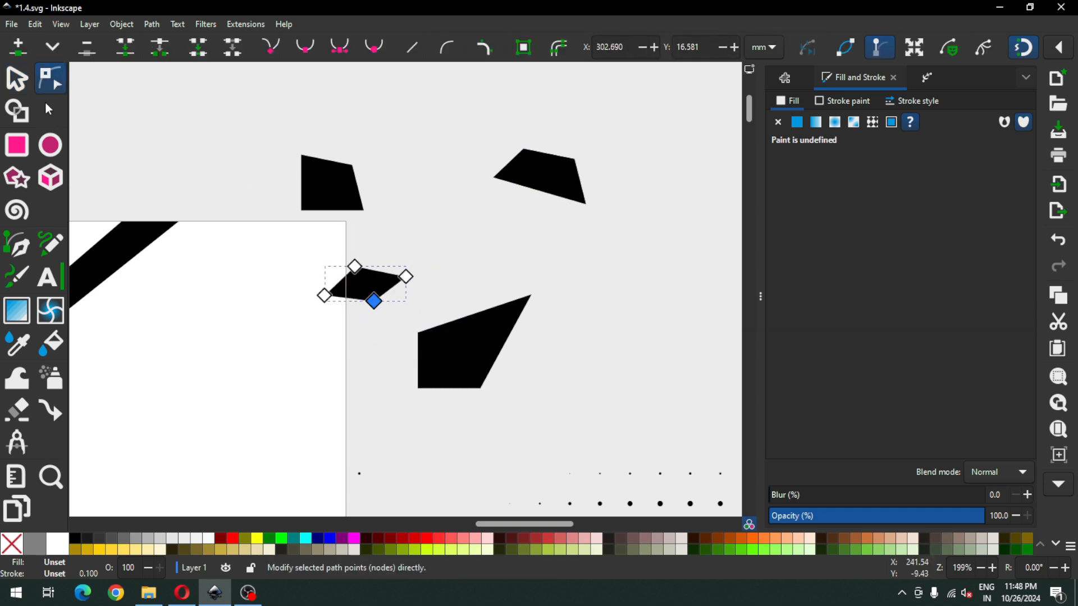
{"action": "key", "text": "s"}
{"action": "left_click", "coordinate": [457, 240]}
{"action": "left_click", "coordinate": [507, 324]}
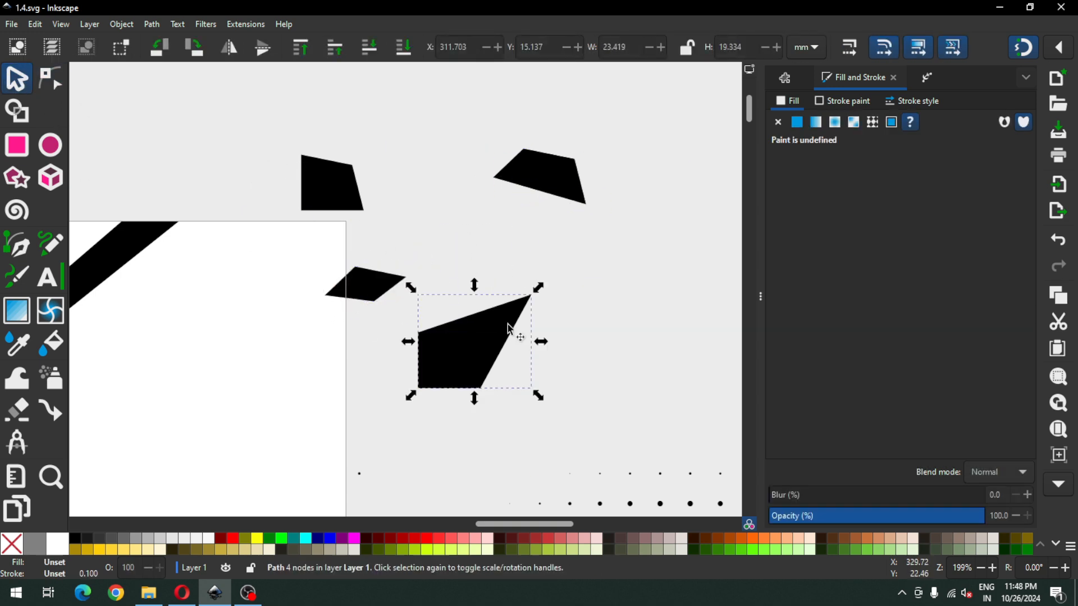
{"action": "left_click", "coordinate": [557, 242]}
{"action": "key", "text": "ctrl+s"}
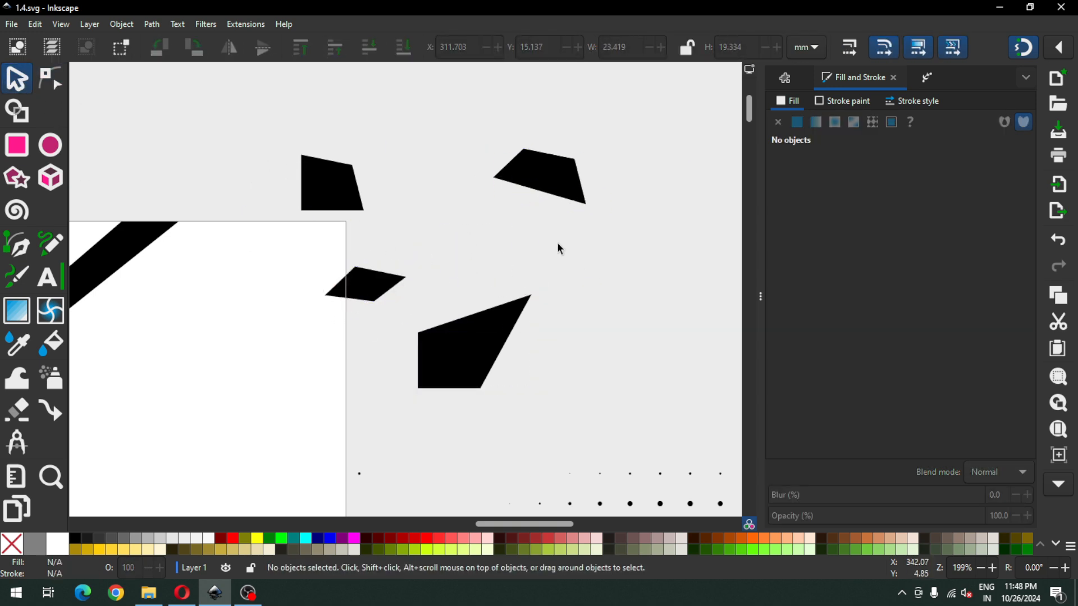
Step: Draw six black curly confetti ribbons around the shards with the calligraphy Dip pen at 4 mm width
{"action": "left_click", "coordinate": [16, 277]}
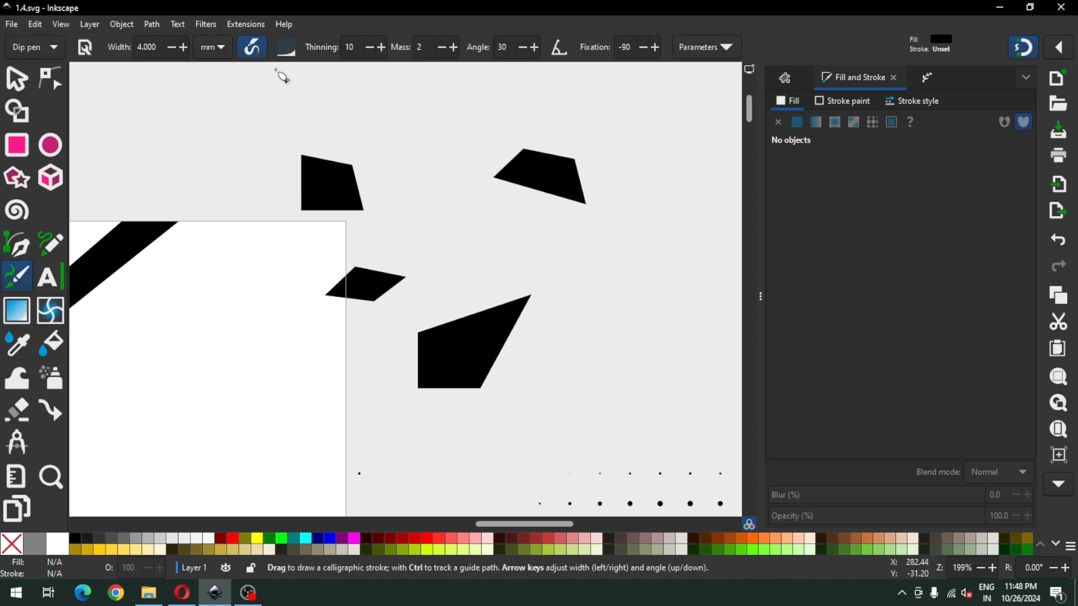
{"action": "mouse_move", "coordinate": [588, 266]}
{"action": "left_mouse_down"}
{"action": "mouse_move", "coordinate": [637, 277]}
{"action": "mouse_move", "coordinate": [636, 251]}
{"action": "mouse_move", "coordinate": [620, 281]}
{"action": "mouse_move", "coordinate": [629, 321]}
{"action": "mouse_move", "coordinate": [666, 326]}
{"action": "mouse_move", "coordinate": [673, 312]}
{"action": "mouse_move", "coordinate": [648, 339]}
{"action": "mouse_move", "coordinate": [642, 391]}
{"action": "mouse_move", "coordinate": [573, 398]}
{"action": "left_mouse_up"}
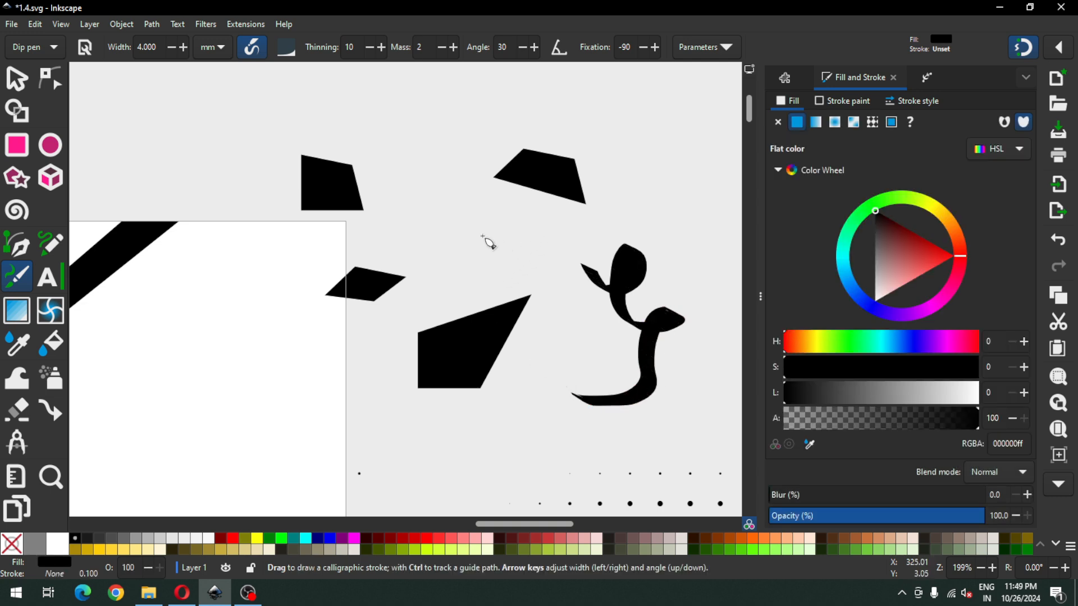
{"action": "mouse_move", "coordinate": [624, 129]}
{"action": "left_mouse_down"}
{"action": "mouse_move", "coordinate": [653, 210]}
{"action": "mouse_move", "coordinate": [704, 245]}
{"action": "left_mouse_up"}
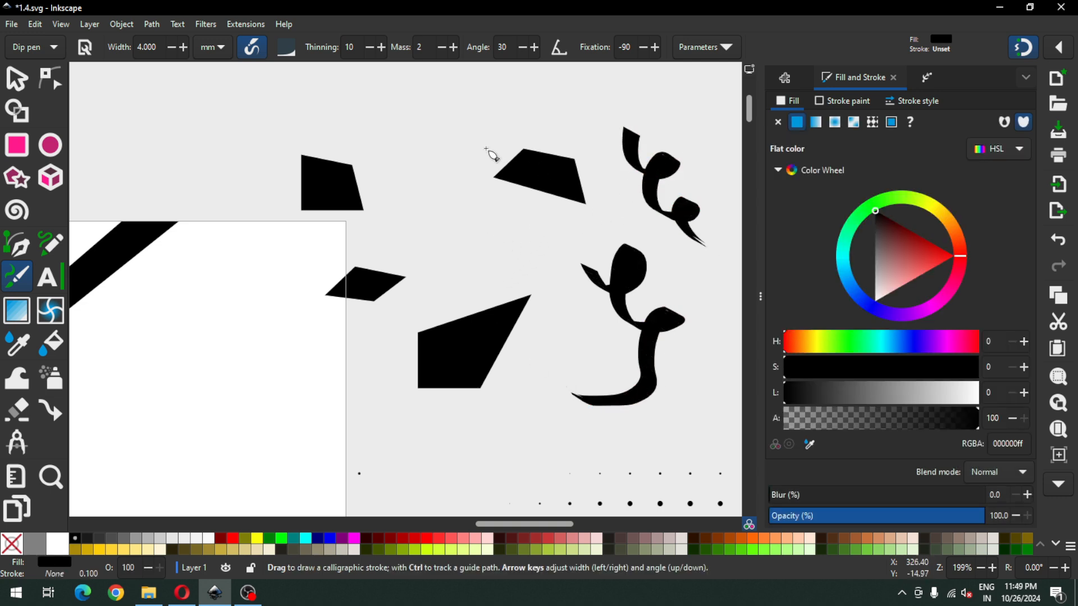
{"action": "mouse_move", "coordinate": [465, 107]}
{"action": "left_mouse_down"}
{"action": "mouse_move", "coordinate": [462, 147]}
{"action": "mouse_move", "coordinate": [434, 163]}
{"action": "left_mouse_up"}
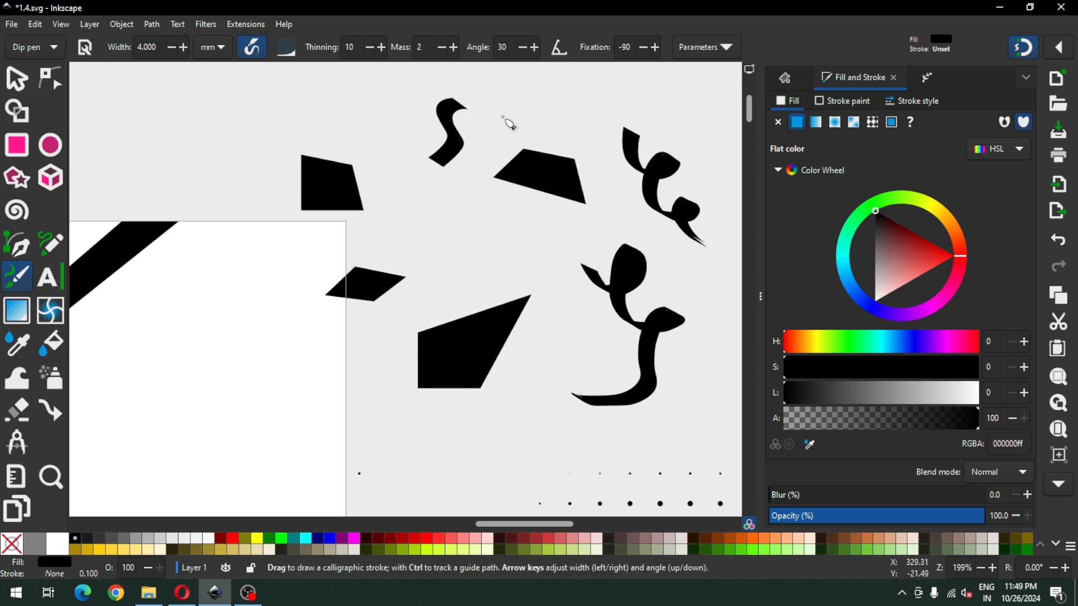
{"action": "left_click_drag", "start_coordinate": [358, 107], "coordinate": [391, 148]}
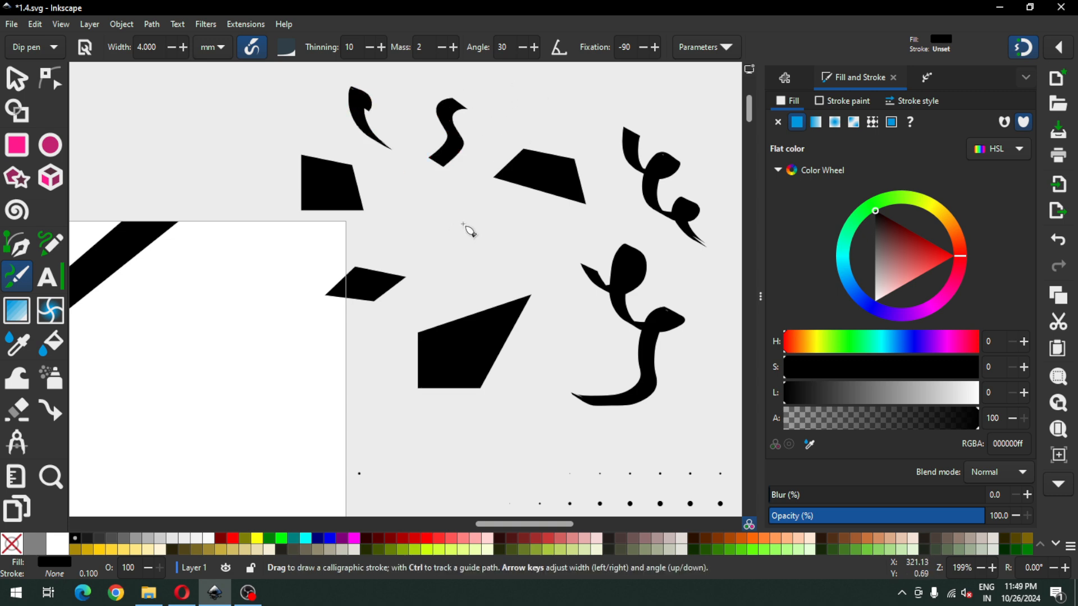
{"action": "left_click_drag", "start_coordinate": [454, 217], "coordinate": [392, 223]}
{"action": "left_click_drag", "start_coordinate": [486, 230], "coordinate": [558, 293]}
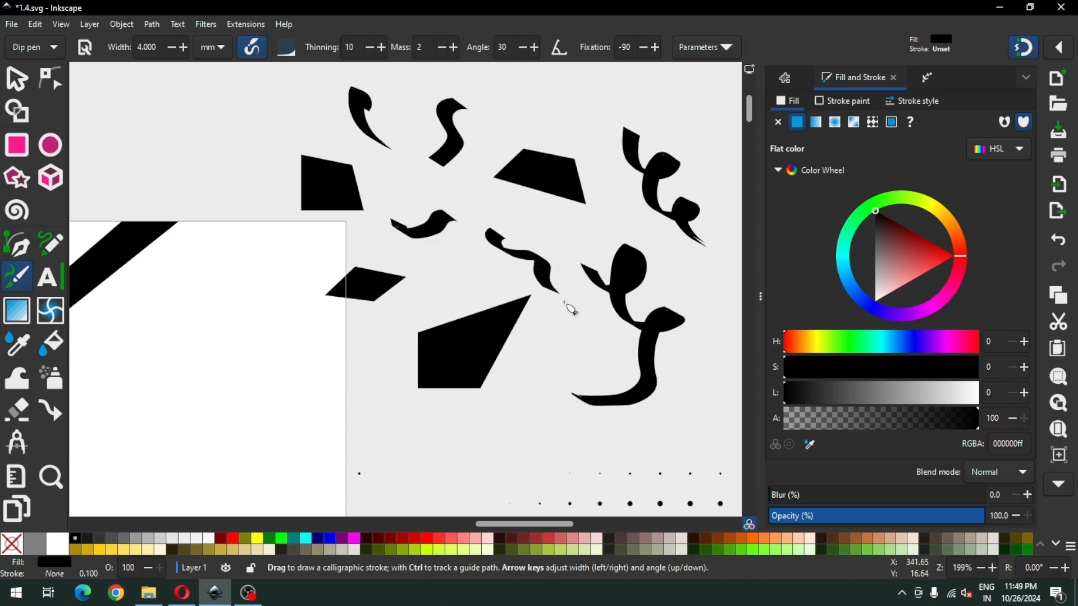
Step: Apply Union to the wavy ribbon above the large shard and select the two large curly ribbons in turn
{"action": "left_click", "coordinate": [17, 78]}
{"action": "left_click", "coordinate": [543, 107]}
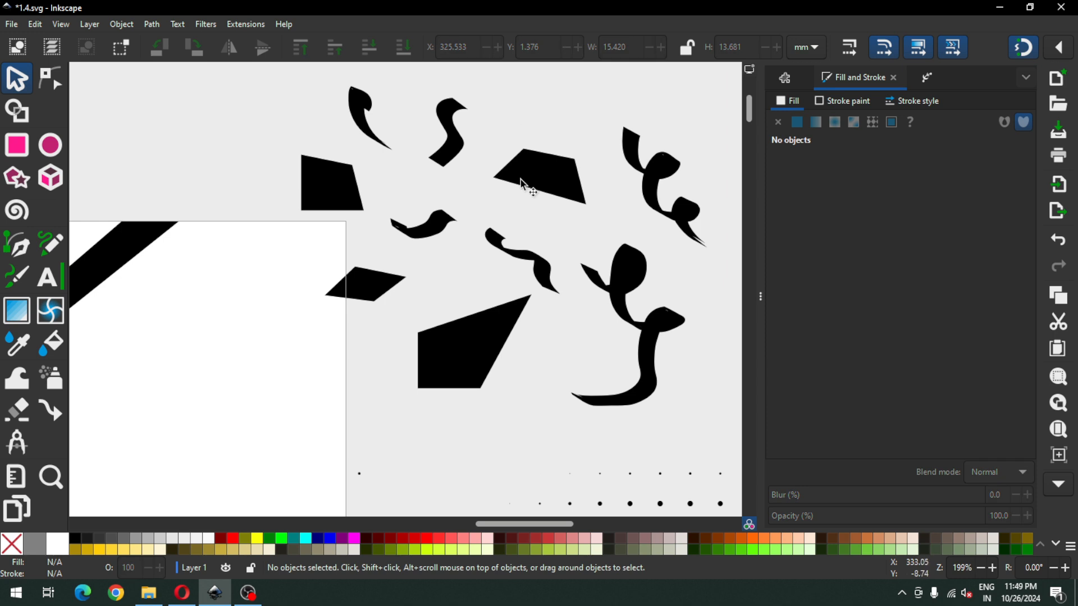
{"action": "left_click", "coordinate": [537, 268]}
{"action": "left_click", "coordinate": [152, 25]}
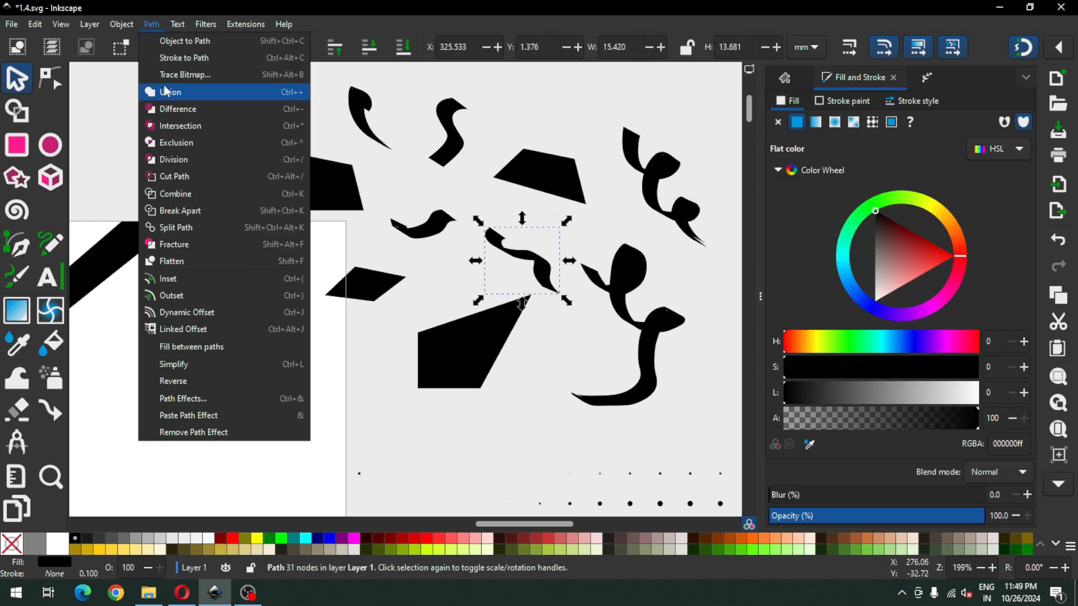
{"action": "left_click", "coordinate": [168, 83]}
{"action": "left_click", "coordinate": [598, 284]}
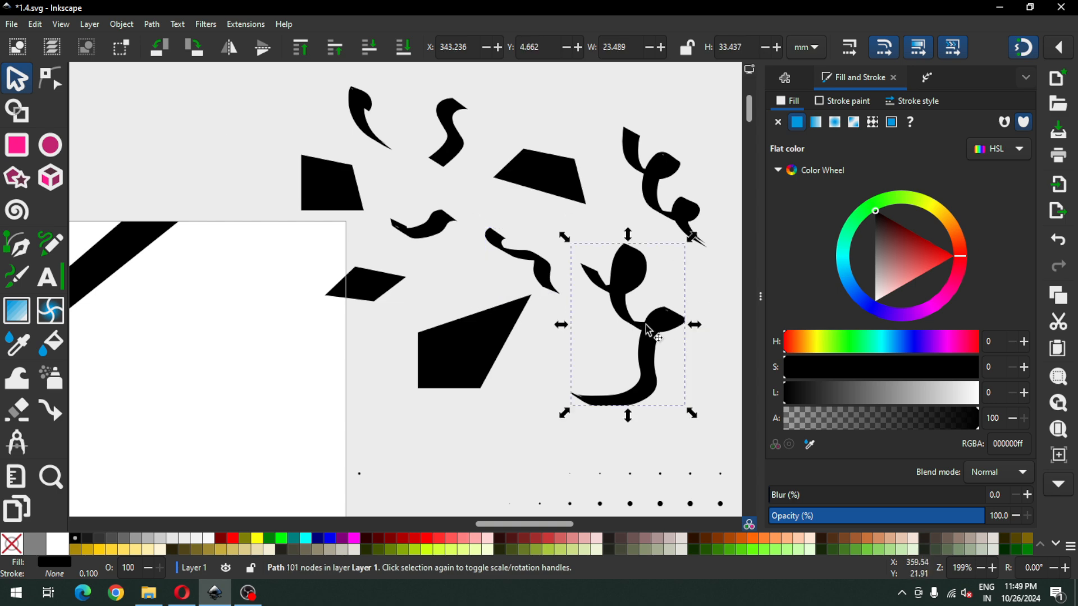
{"action": "left_click", "coordinate": [665, 175]}
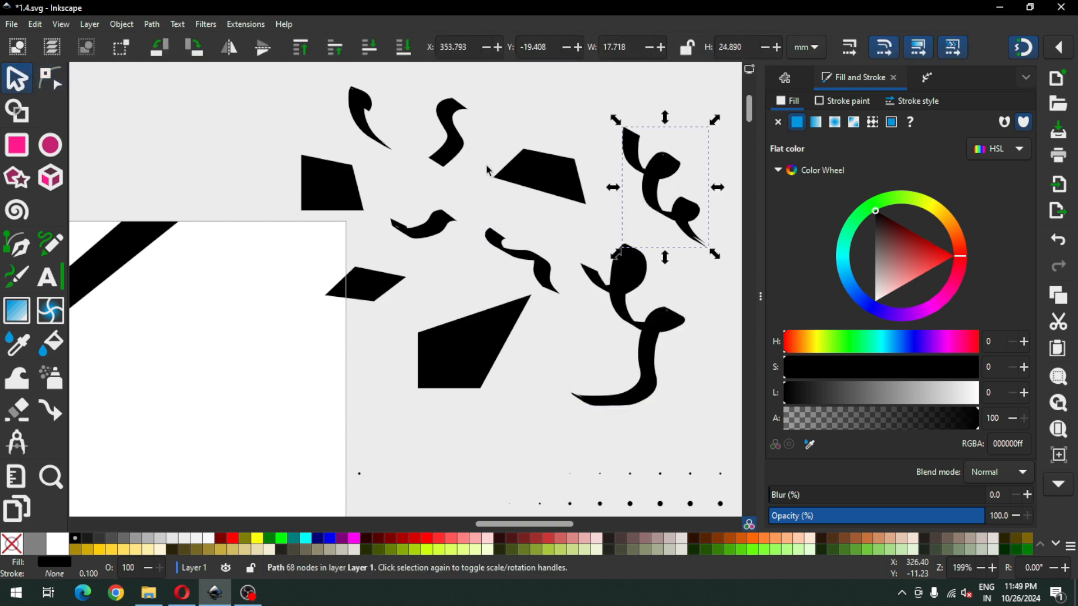
Step: Apply Union to the selected upper curly ribbon to merge its overlapping outlines
{"action": "left_click", "coordinate": [50, 79]}
{"action": "left_click", "coordinate": [16, 78]}
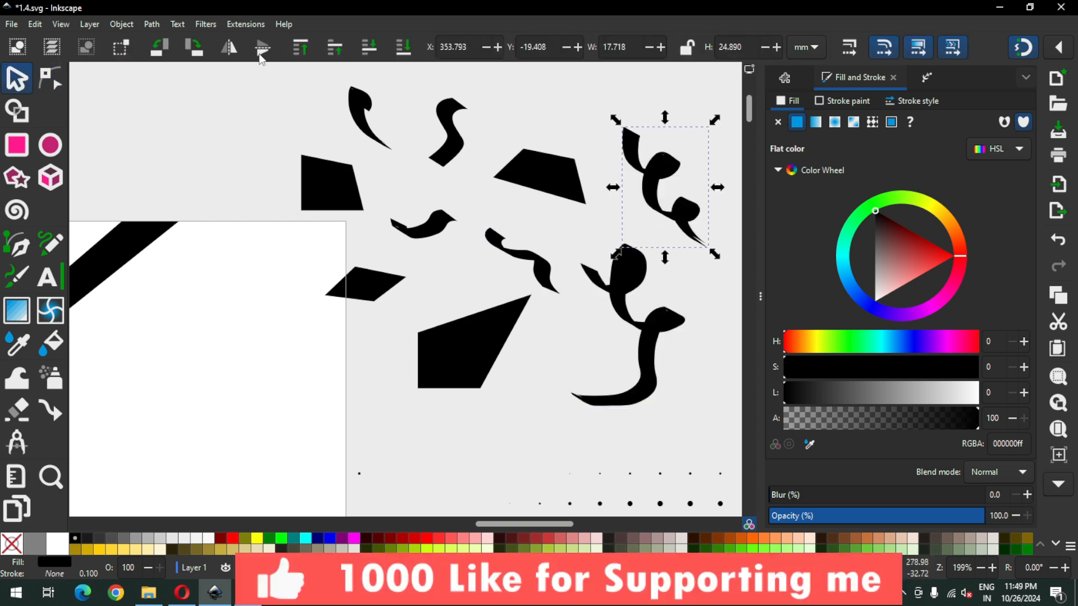
{"action": "left_click", "coordinate": [152, 25]}
{"action": "left_click", "coordinate": [156, 101]}
Step: Close the split in the upper curly ribbon's tail by moving the inner notch node out to the tip, and save the document
{"action": "mouse_move", "coordinate": [662, 162]}
{"action": "left_mouse_down"}
{"action": "mouse_move", "coordinate": [606, 123]}
{"action": "mouse_move", "coordinate": [696, 242]}
{"action": "left_mouse_up"}
{"action": "left_click", "coordinate": [676, 231]}
{"action": "key", "text": "z"}
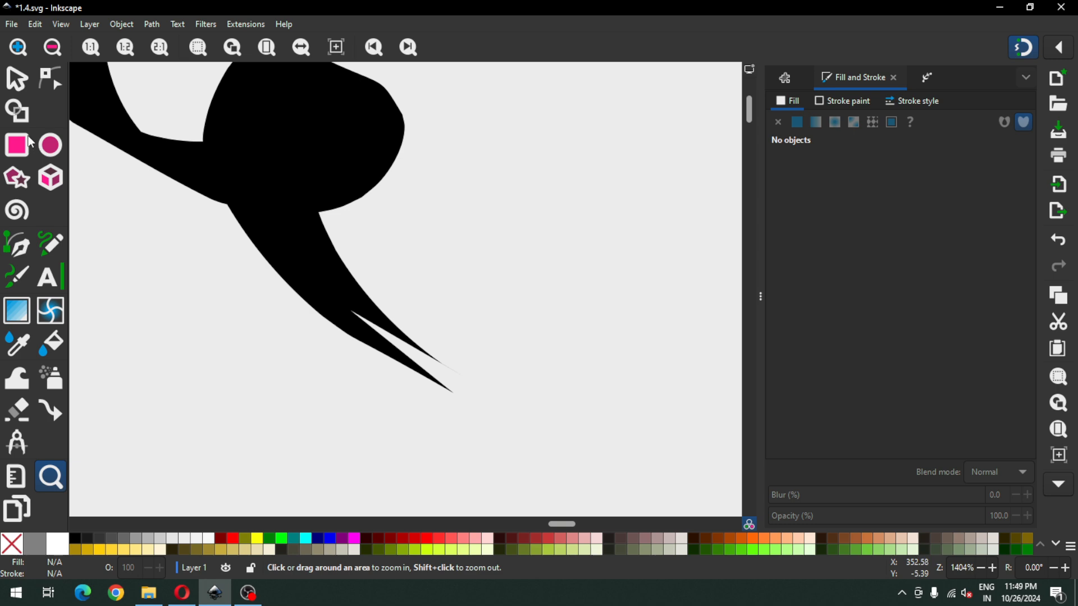
{"action": "left_click", "coordinate": [51, 78]}
{"action": "left_click", "coordinate": [349, 309]}
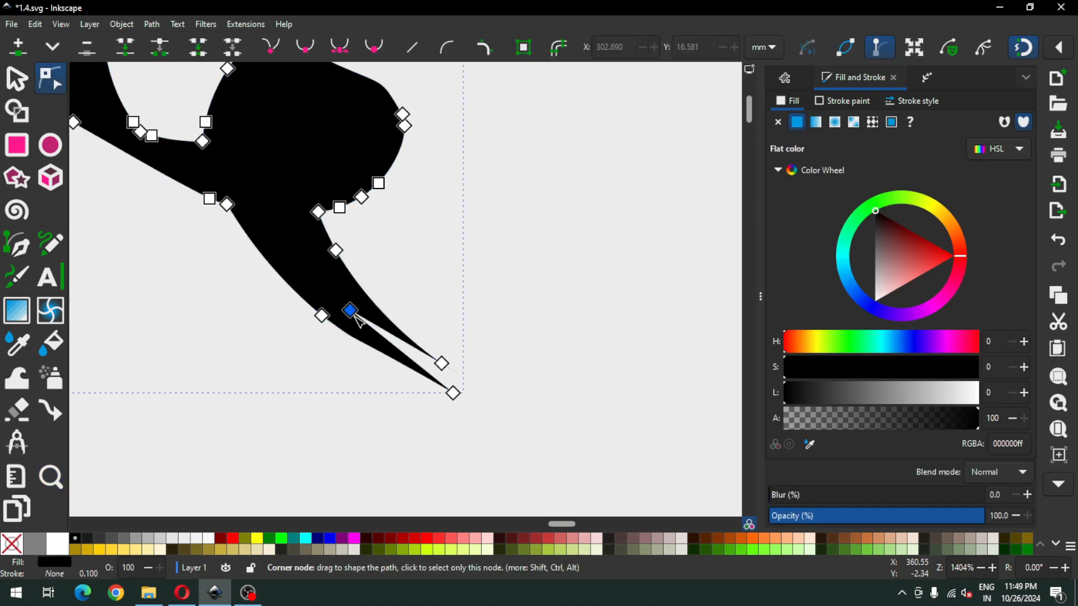
{"action": "left_click_drag", "start_coordinate": [358, 319], "coordinate": [454, 397]}
{"action": "key", "text": "Escape"}
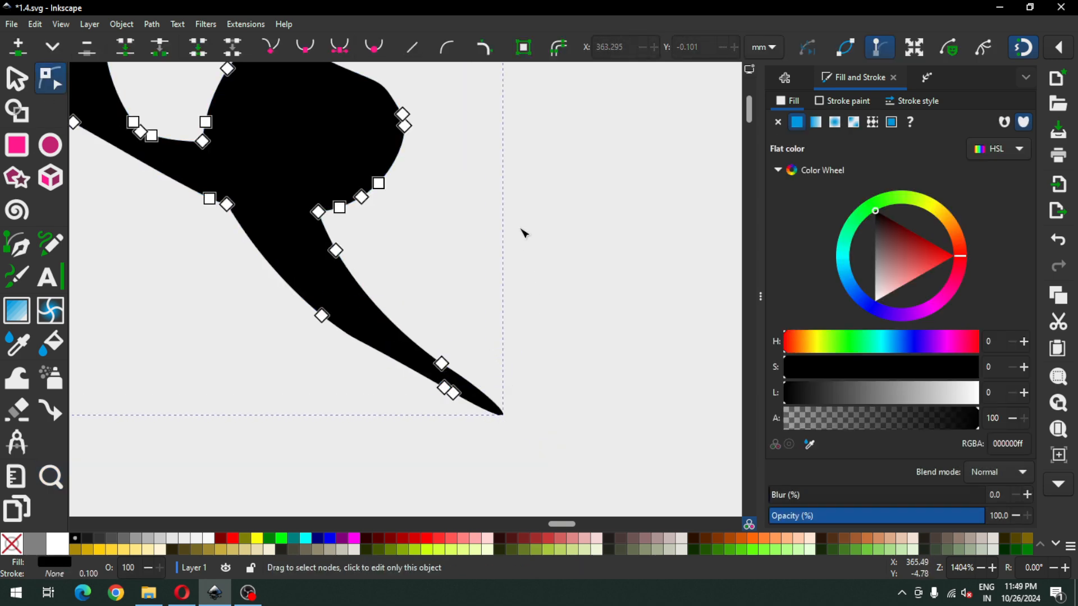
{"action": "scroll", "coordinate": [525, 233], "scroll_direction": "down", "scroll_amount": 7}
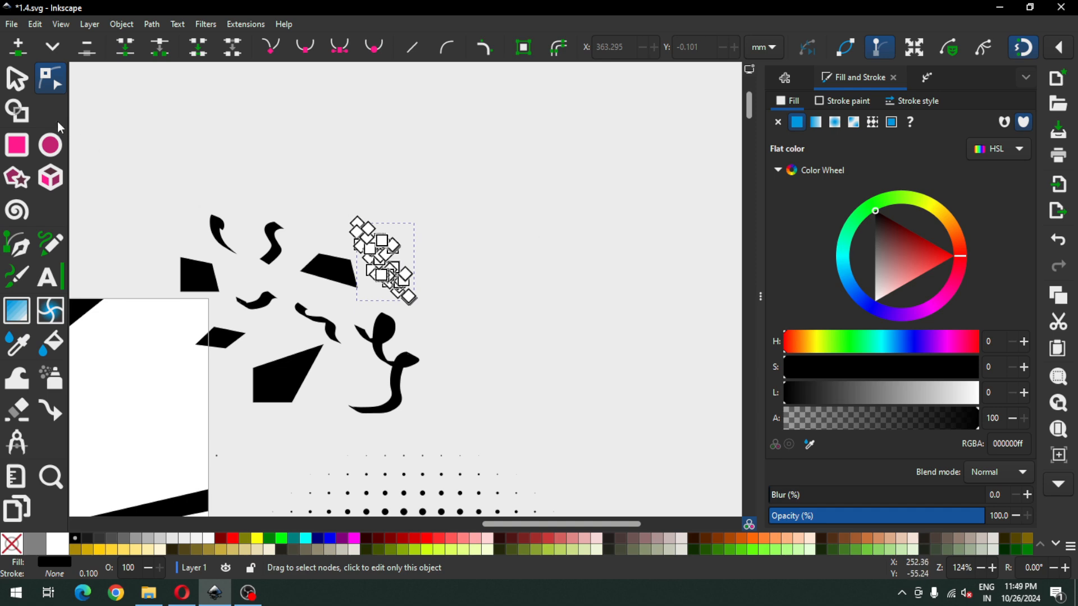
{"action": "left_click", "coordinate": [19, 89]}
{"action": "left_click", "coordinate": [470, 191]}
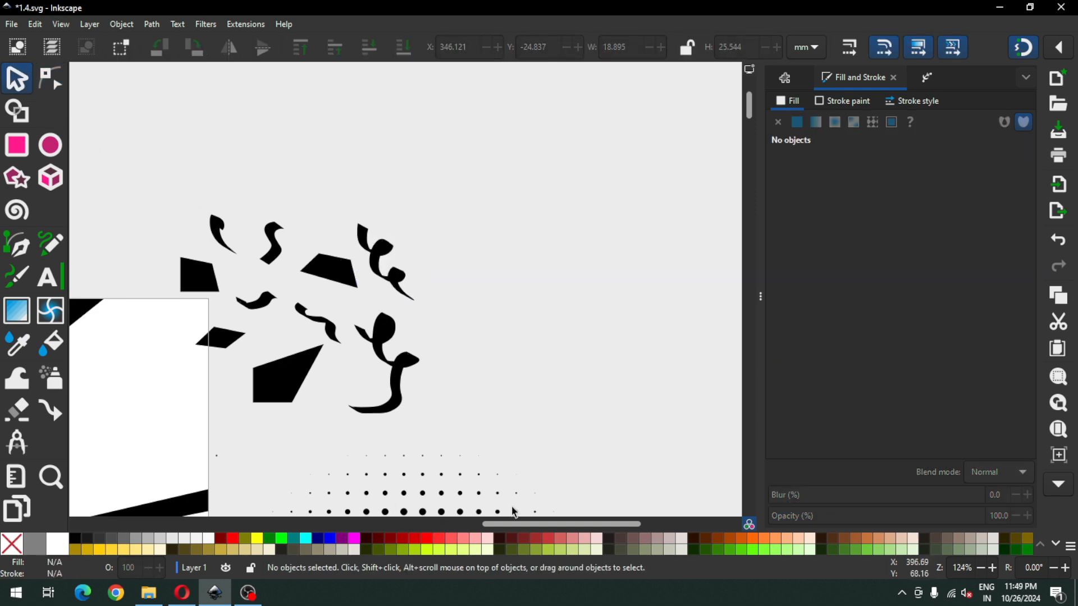
{"action": "left_click_drag", "start_coordinate": [517, 524], "coordinate": [461, 514]}
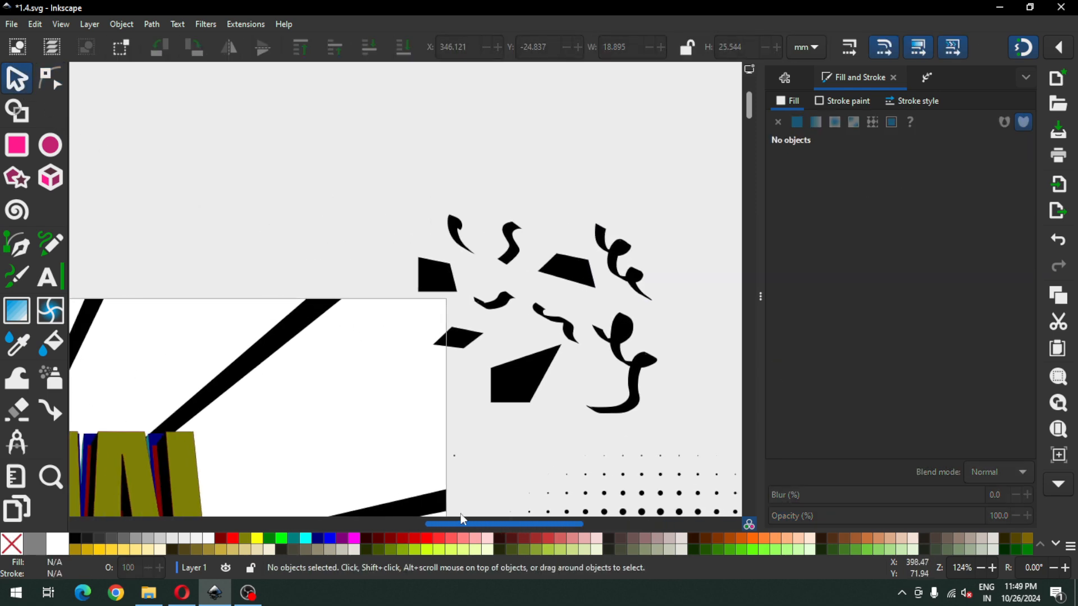
{"action": "key", "text": "ctrl+s"}
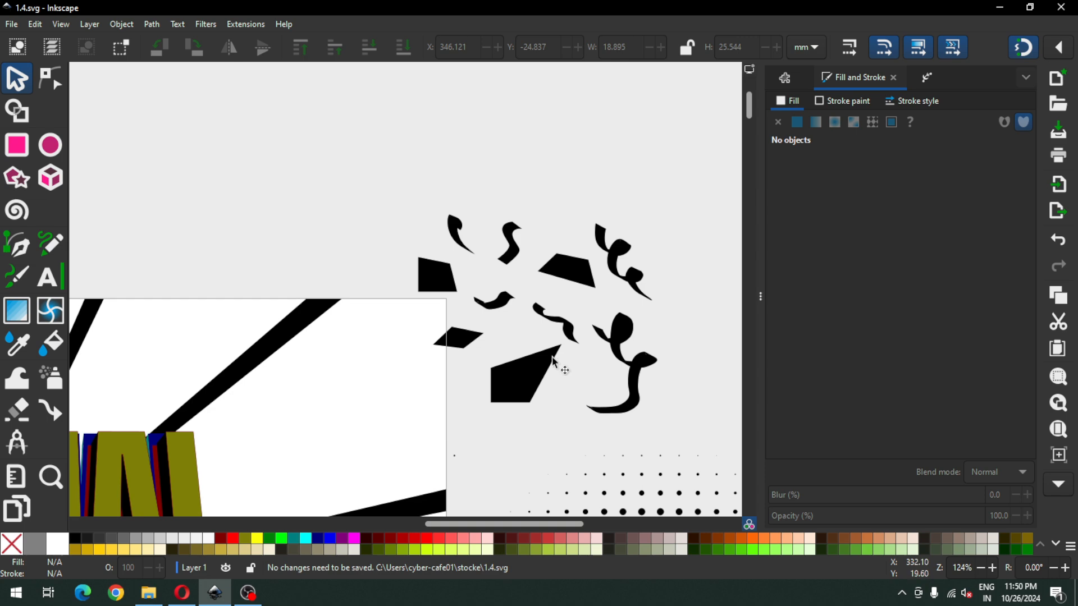
Step: Draw a 297 × 210 mm rectangle that covers the whole page
{"action": "key", "text": "minus"}
{"action": "key", "text": "minus"}
{"action": "key", "text": "minus"}
{"action": "key", "text": "minus"}
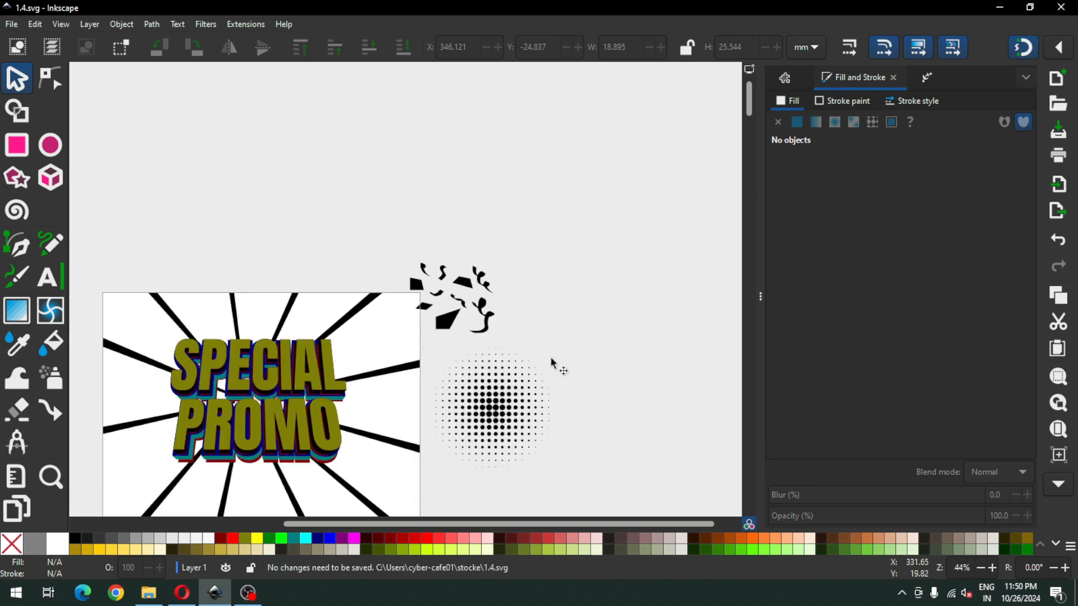
{"action": "left_click", "coordinate": [466, 383]}
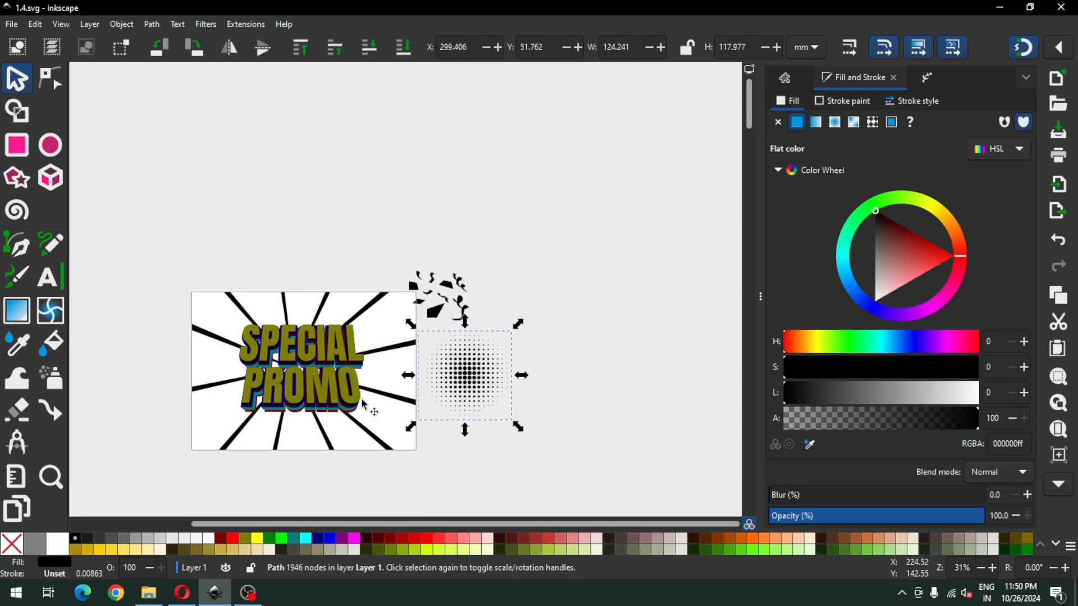
{"action": "left_click", "coordinate": [412, 439]}
{"action": "key", "text": "z"}
{"action": "left_click_drag", "start_coordinate": [189, 282], "coordinate": [458, 472]}
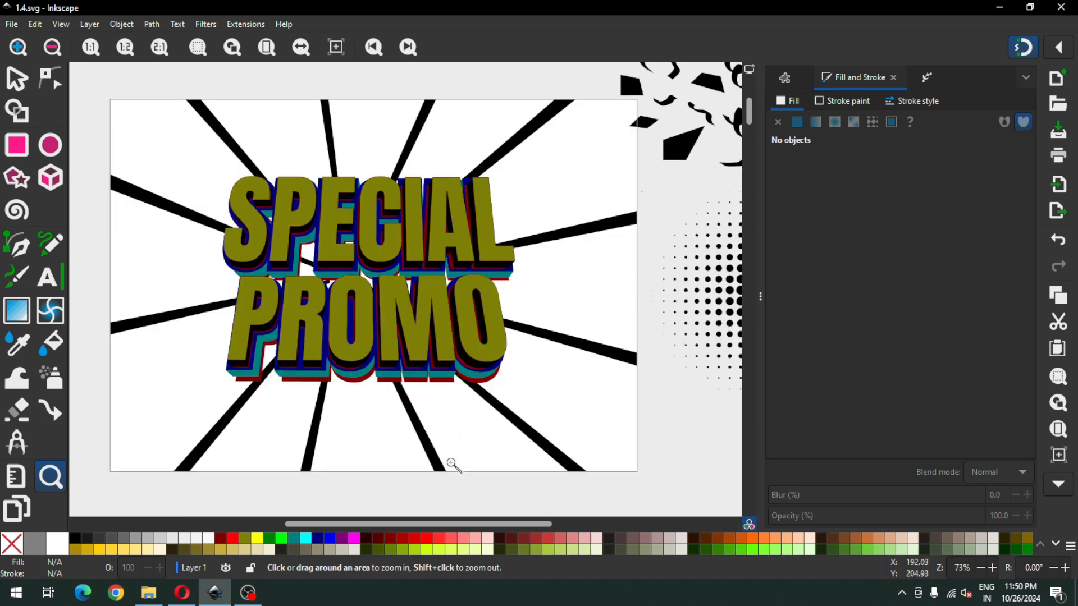
{"action": "left_click", "coordinate": [18, 147]}
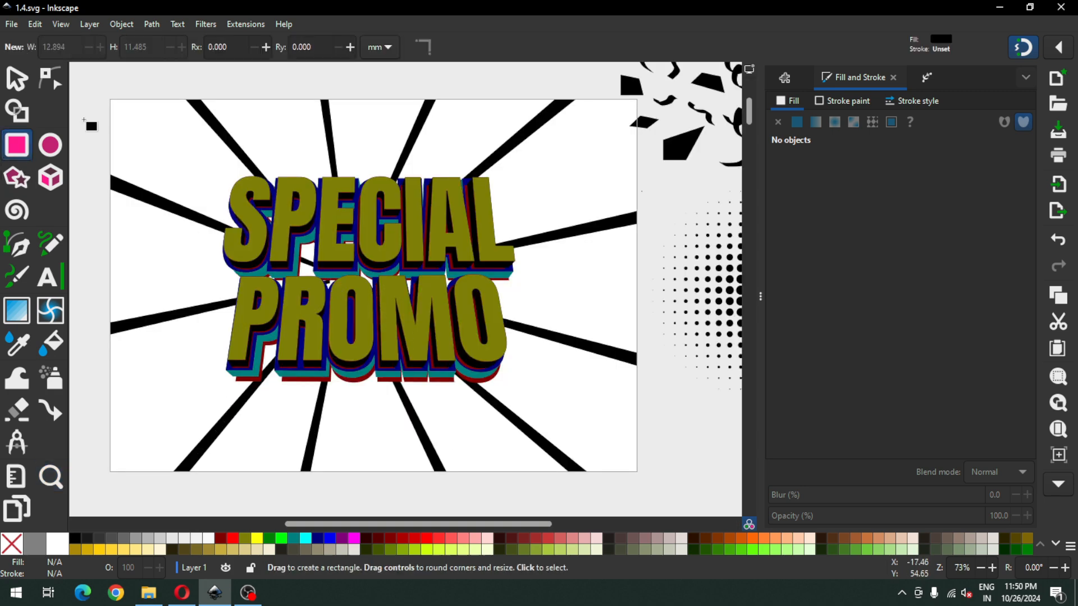
{"action": "left_click_drag", "start_coordinate": [111, 100], "coordinate": [637, 471]}
{"action": "left_click", "coordinate": [10, 75]}
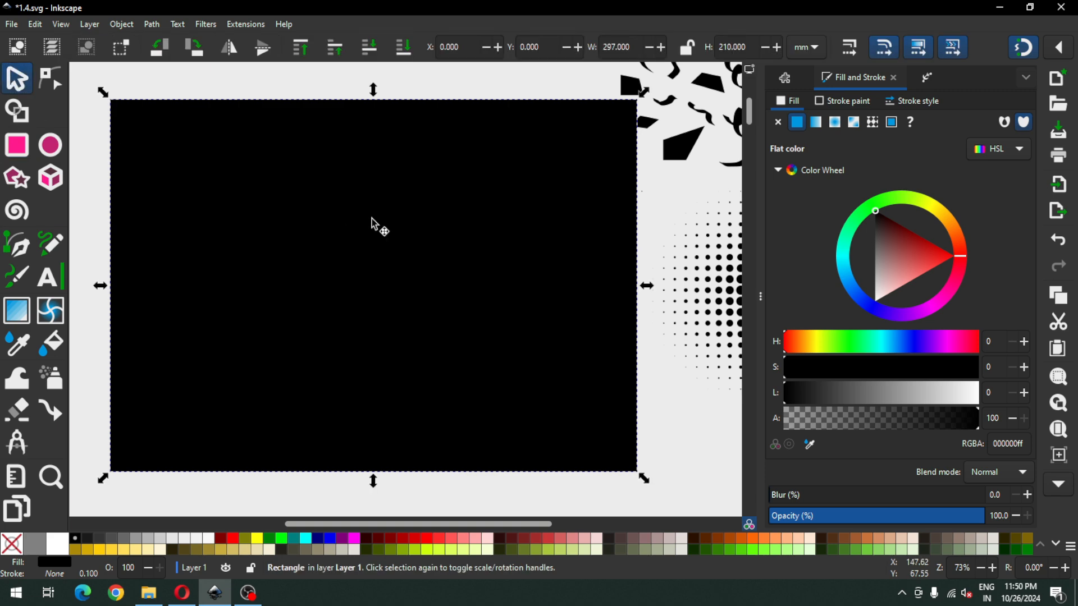
Step: Give the page rectangle a radial gradient fill and set its center stop to #D40055
{"action": "left_click", "coordinate": [835, 122]}
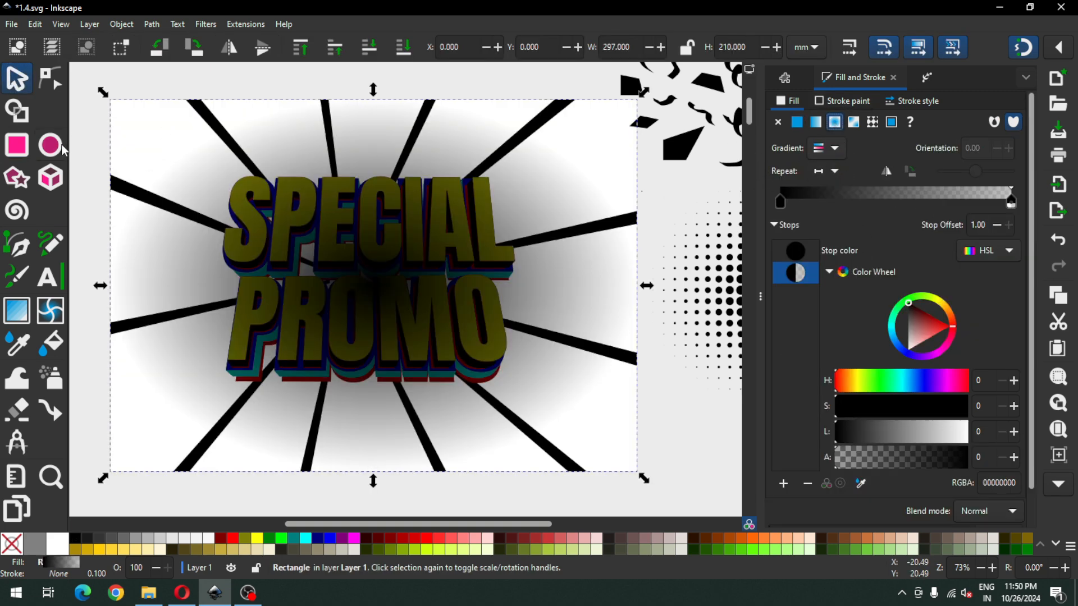
{"action": "left_click", "coordinate": [19, 312]}
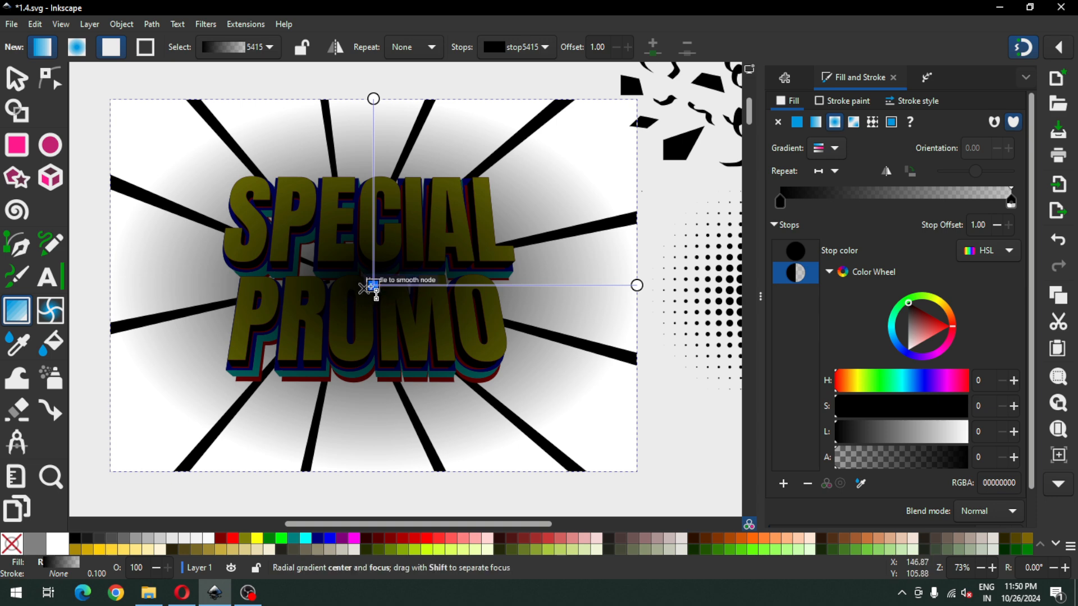
{"action": "left_click", "coordinate": [373, 285]}
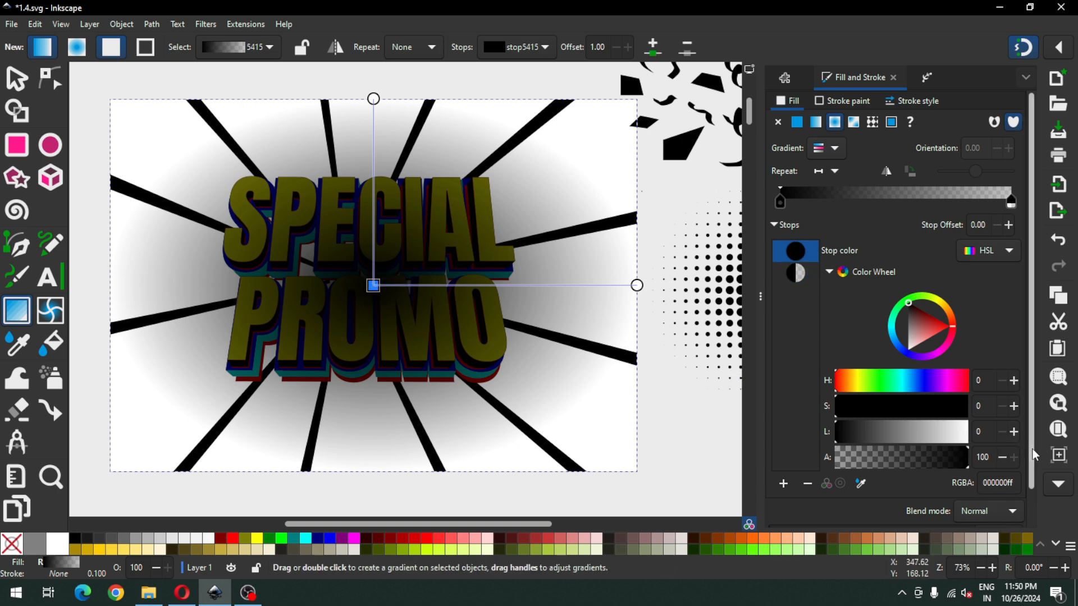
{"action": "left_click", "coordinate": [1055, 548]}
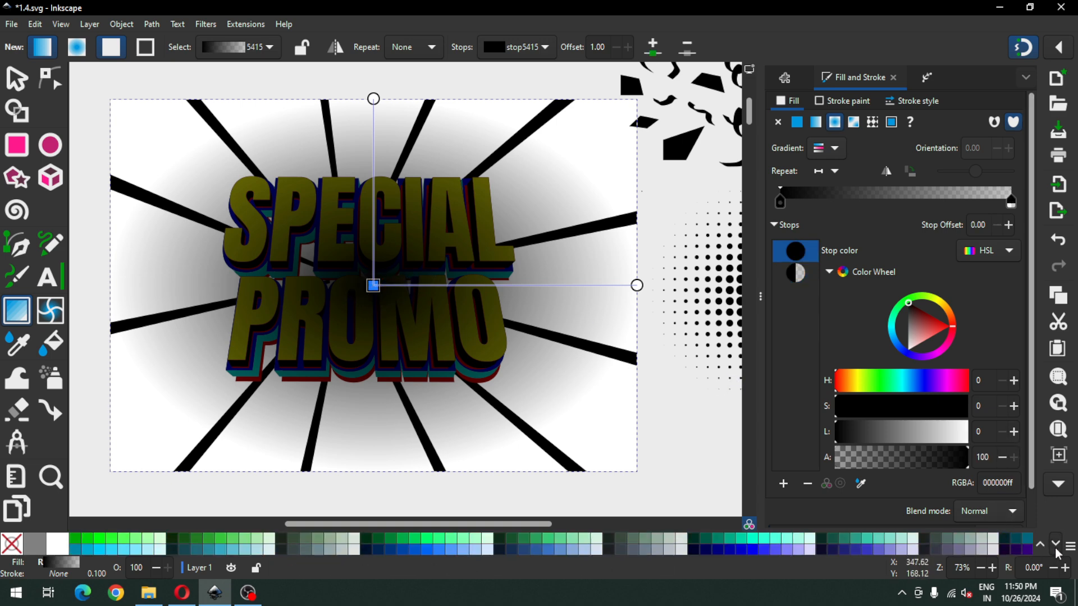
{"action": "left_click", "coordinate": [1055, 547]}
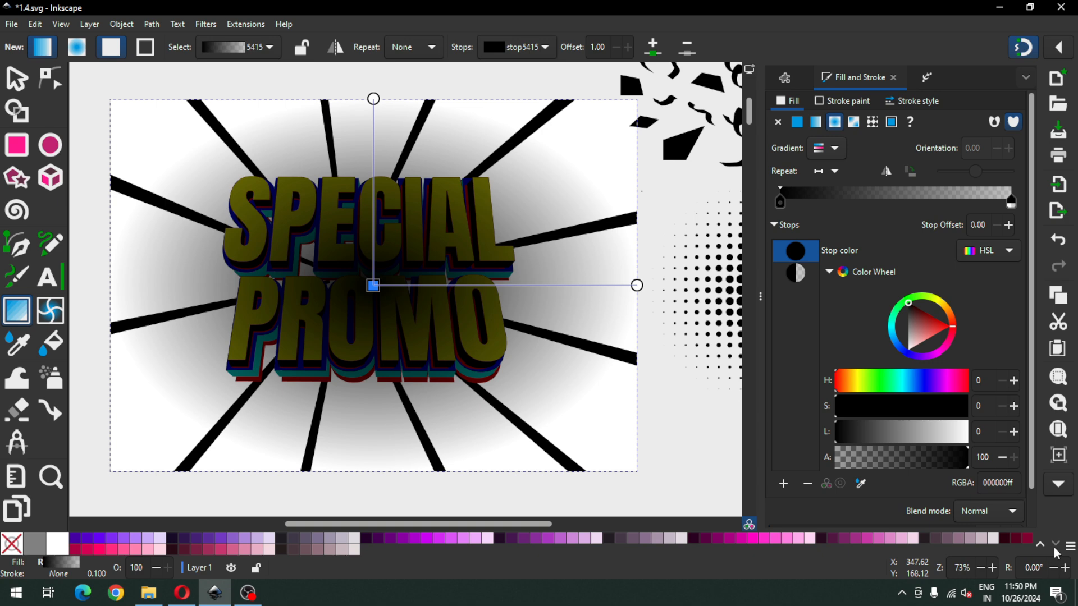
{"action": "left_click", "coordinate": [87, 551]}
Step: Set the outer stop of the rectangle's radial gradient to #AA0044
{"action": "left_click", "coordinate": [637, 285]}
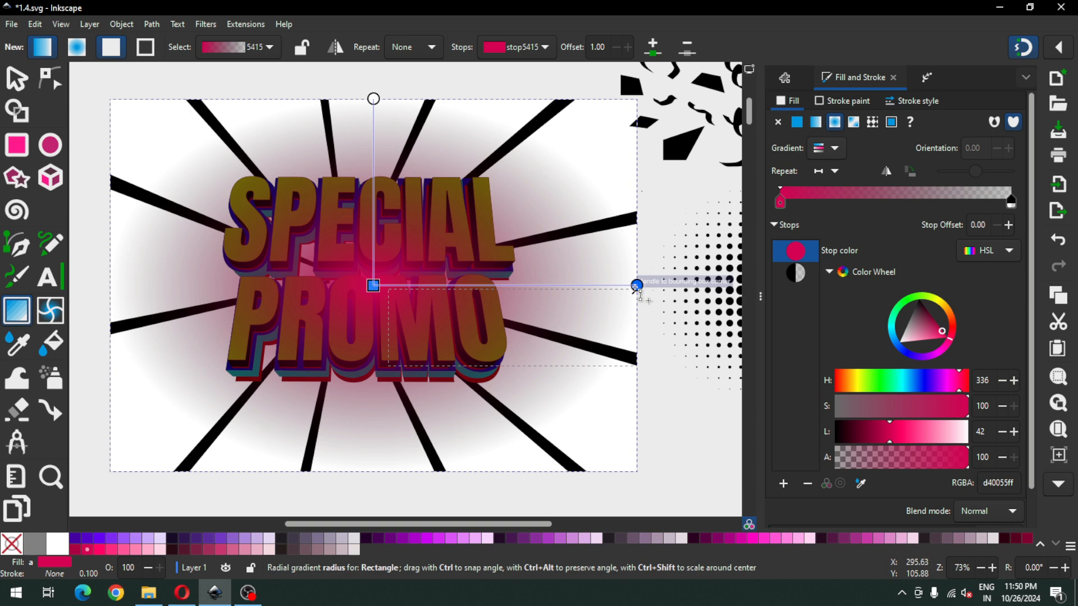
{"action": "left_click", "coordinate": [1027, 539]}
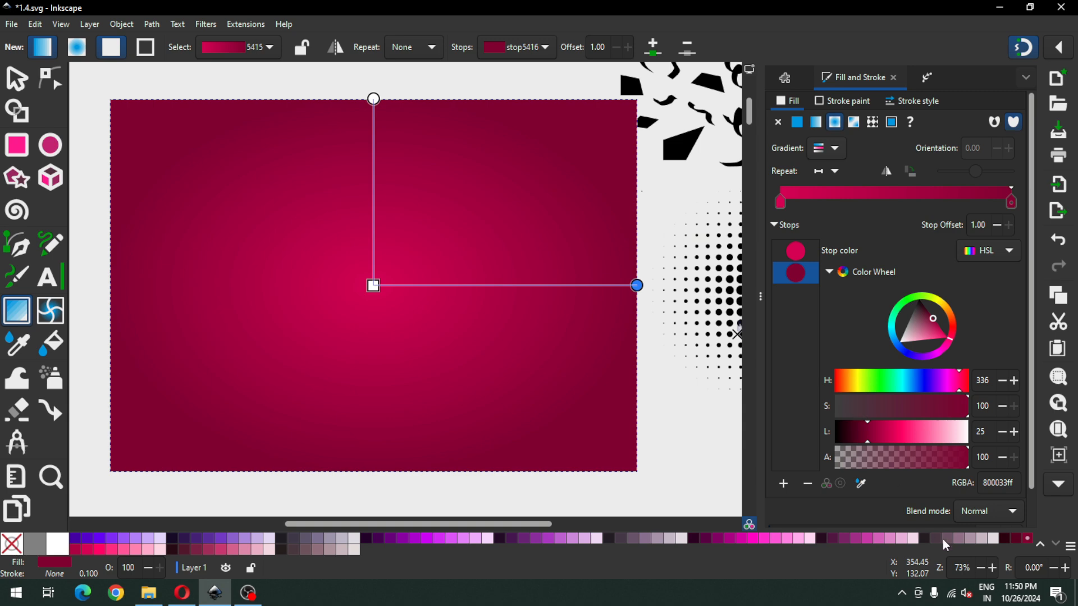
{"action": "left_click", "coordinate": [76, 550]}
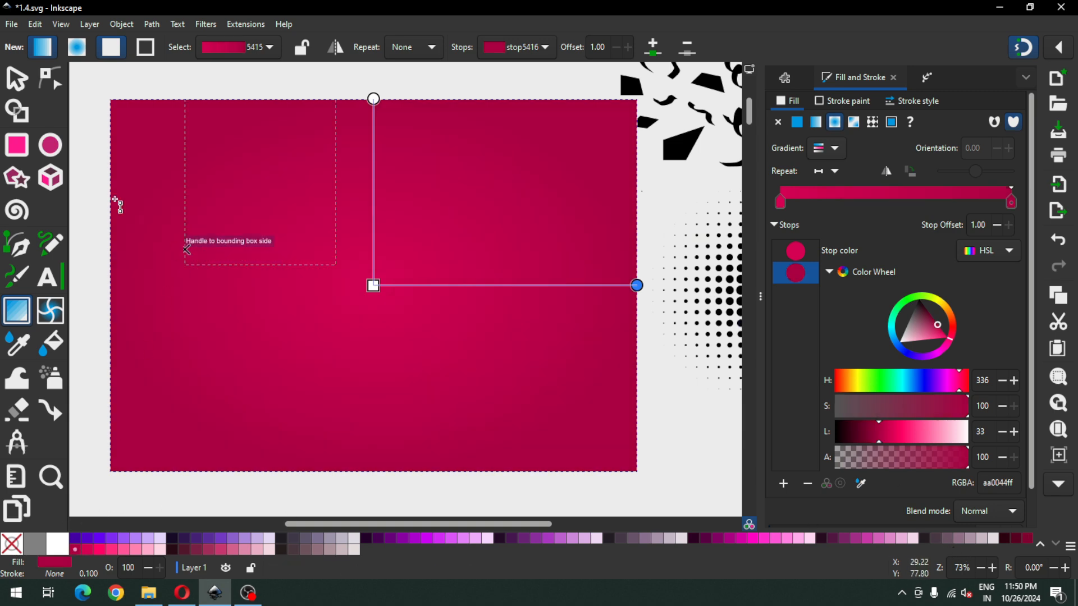
Step: Lower the gradient rectangle to the bottom of the stack, behind the rays and text
{"action": "left_click", "coordinate": [23, 80]}
{"action": "left_click", "coordinate": [121, 24]}
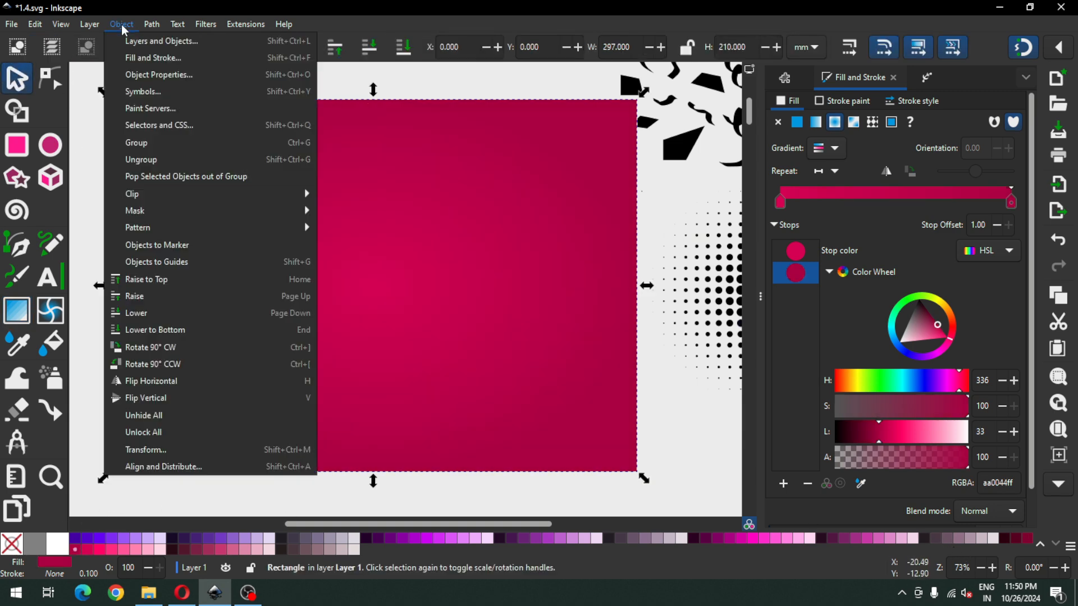
{"action": "left_click", "coordinate": [184, 330]}
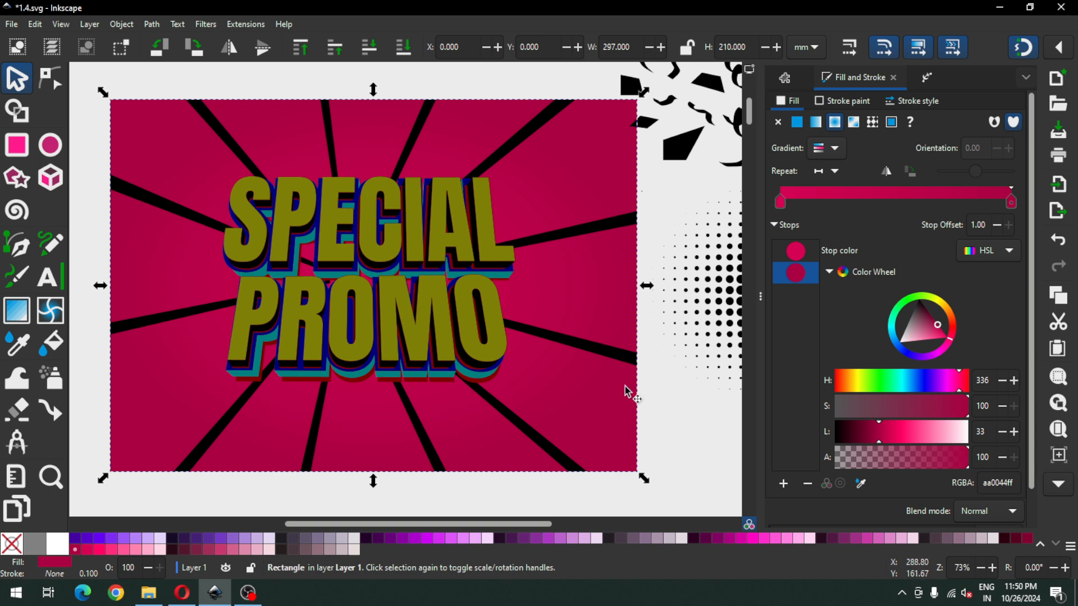
{"action": "left_click", "coordinate": [668, 399]}
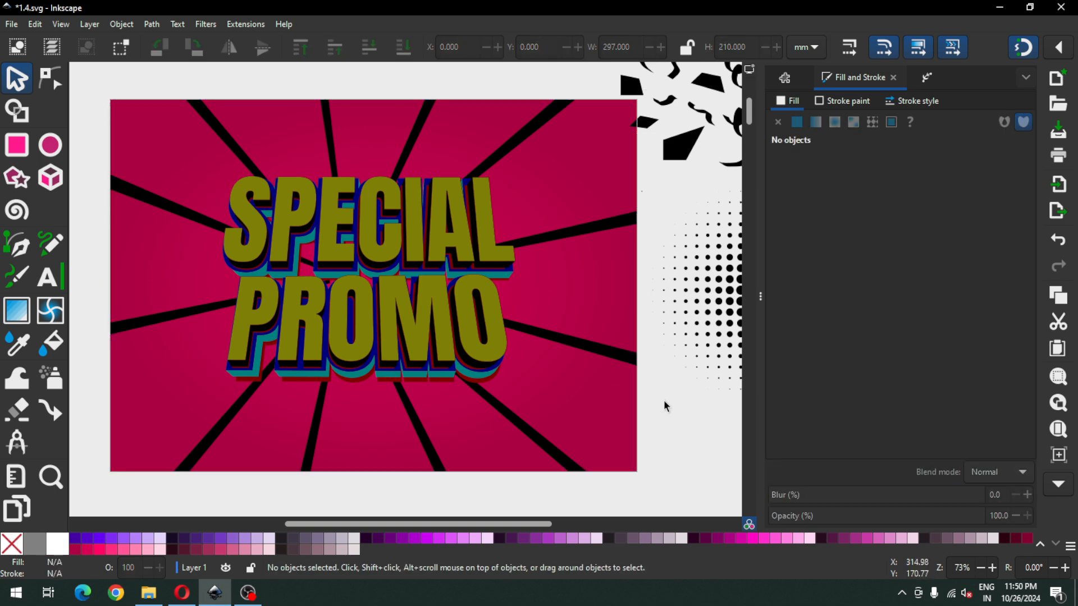
Step: Fill four spaced-out rays, the upper-left, right, lower-right and lower-left ones, with dark crimson #800033
{"action": "left_click", "coordinate": [526, 430]}
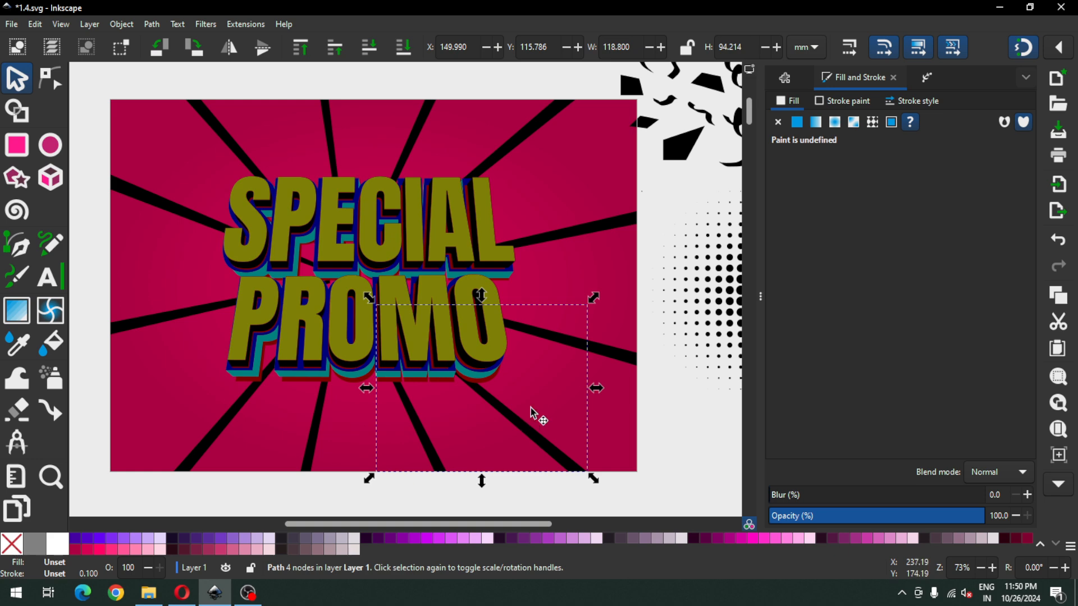
{"action": "left_click", "coordinate": [602, 225], "text": "shift"}
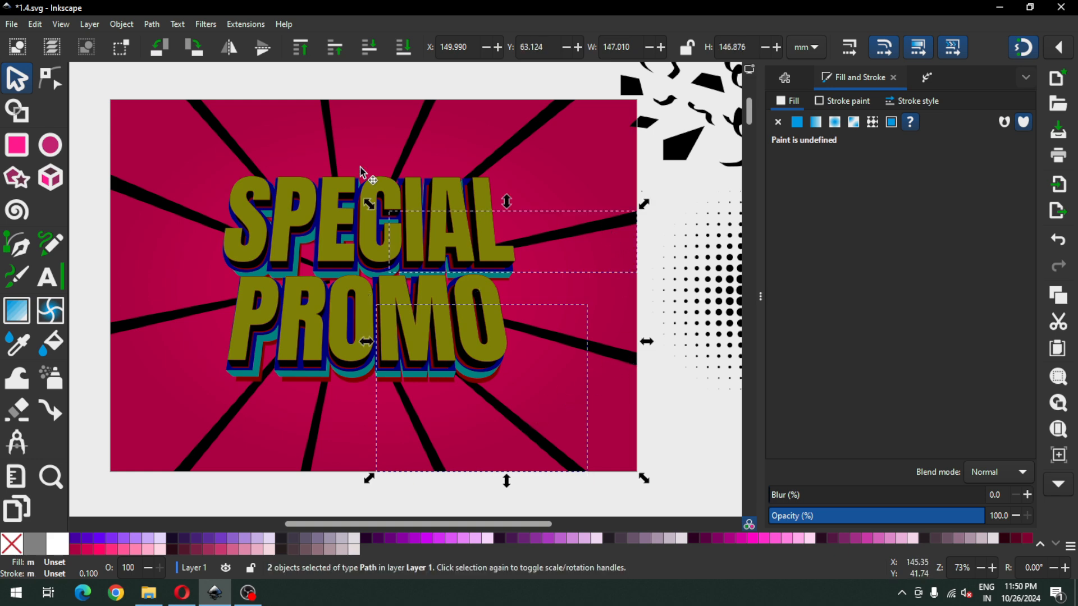
{"action": "left_click", "coordinate": [232, 146], "text": "shift"}
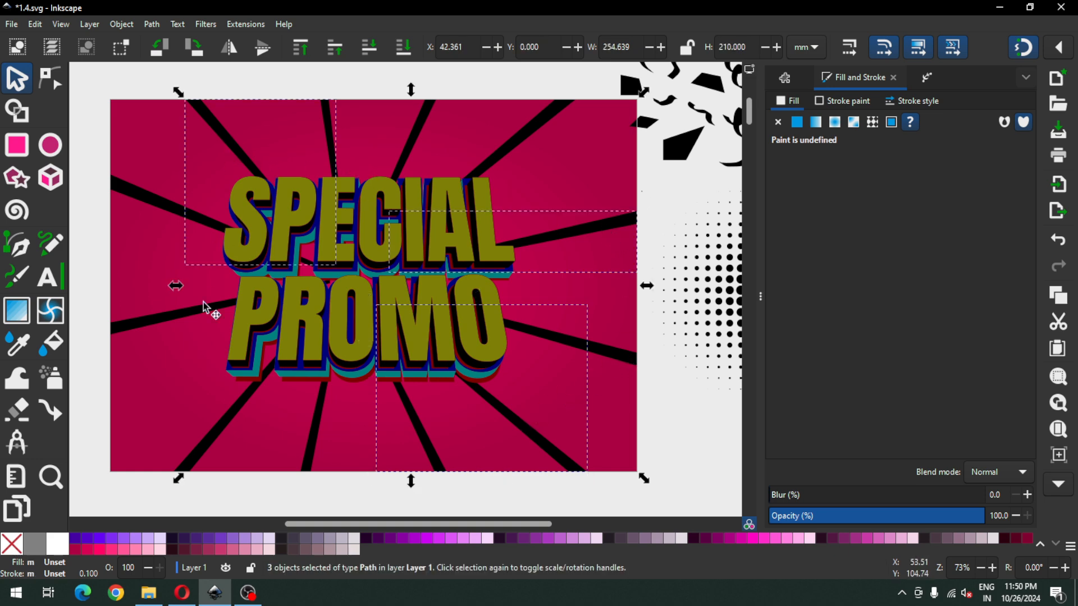
{"action": "left_click", "coordinate": [213, 427], "text": "shift"}
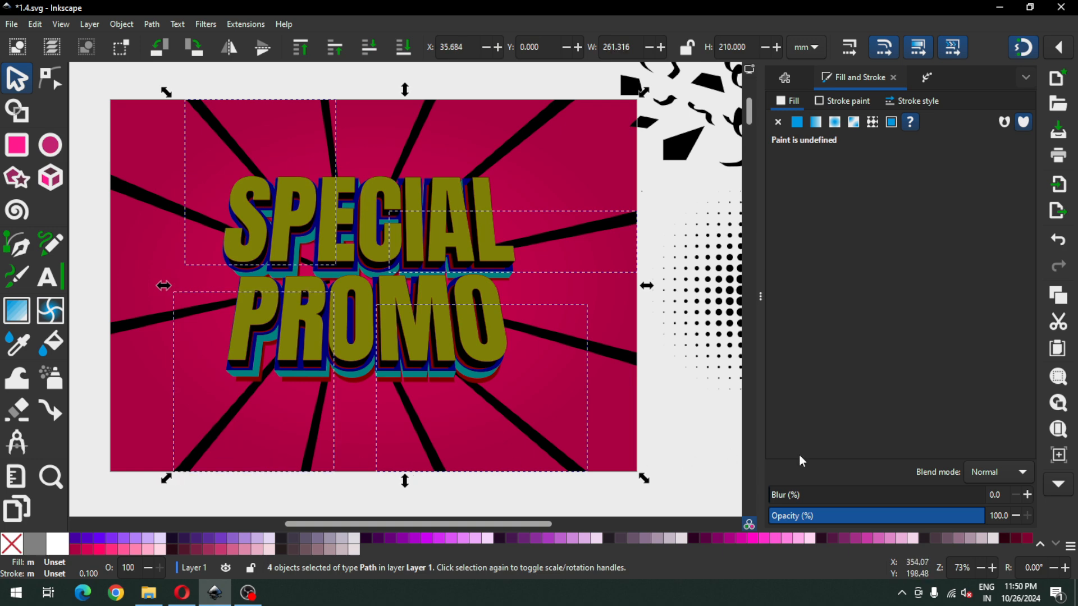
{"action": "left_click", "coordinate": [1028, 545]}
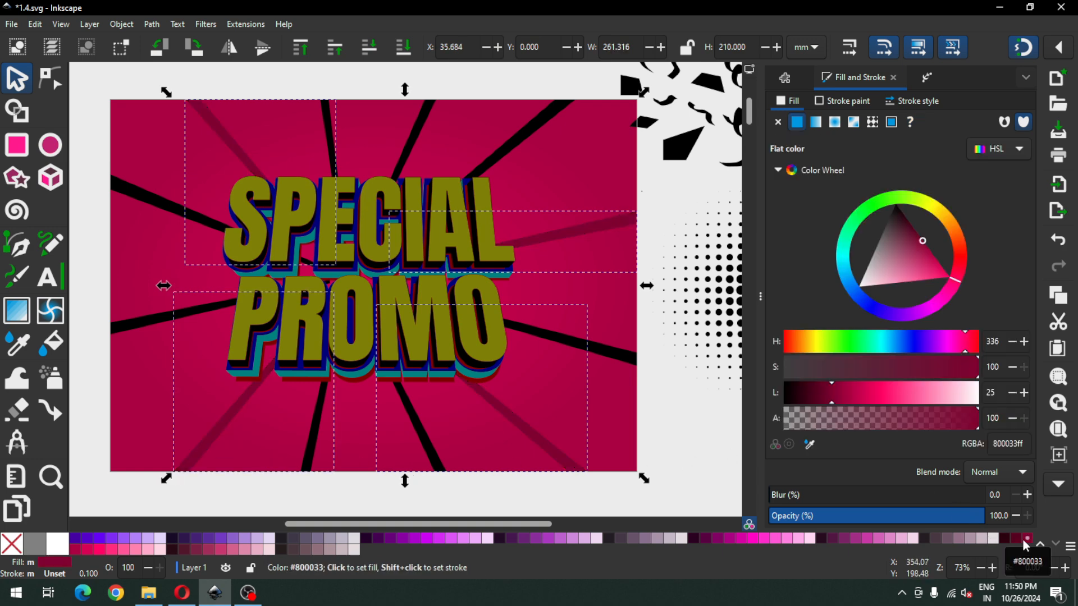
Step: Fill the eight remaining black rays with #D40055 and save the document
{"action": "left_click", "coordinate": [623, 362]}
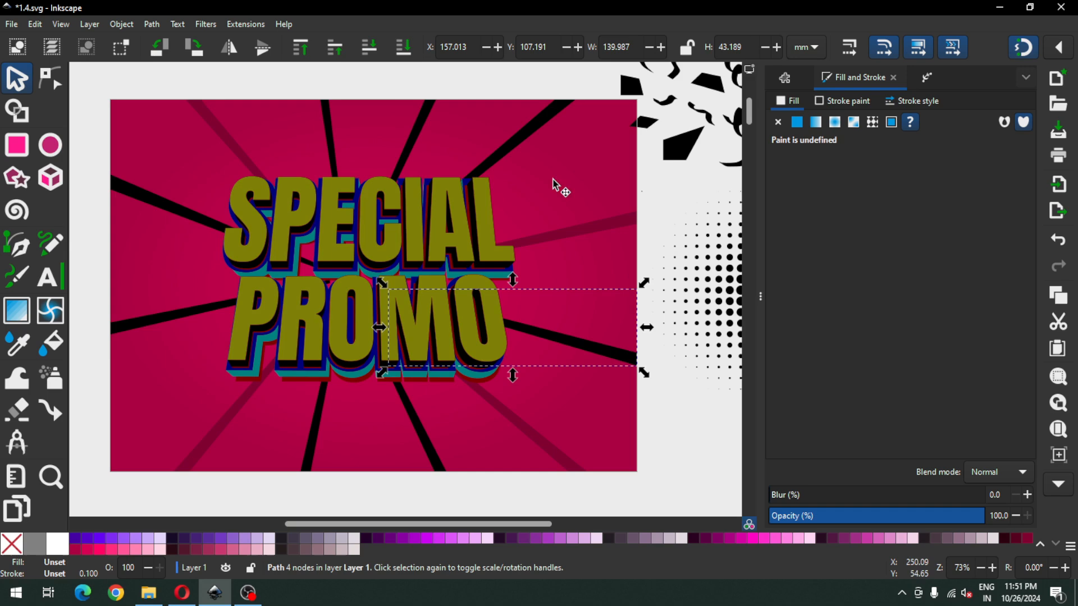
{"action": "left_click", "coordinate": [533, 129], "text": "shift"}
{"action": "left_click", "coordinate": [422, 122], "text": "shift"}
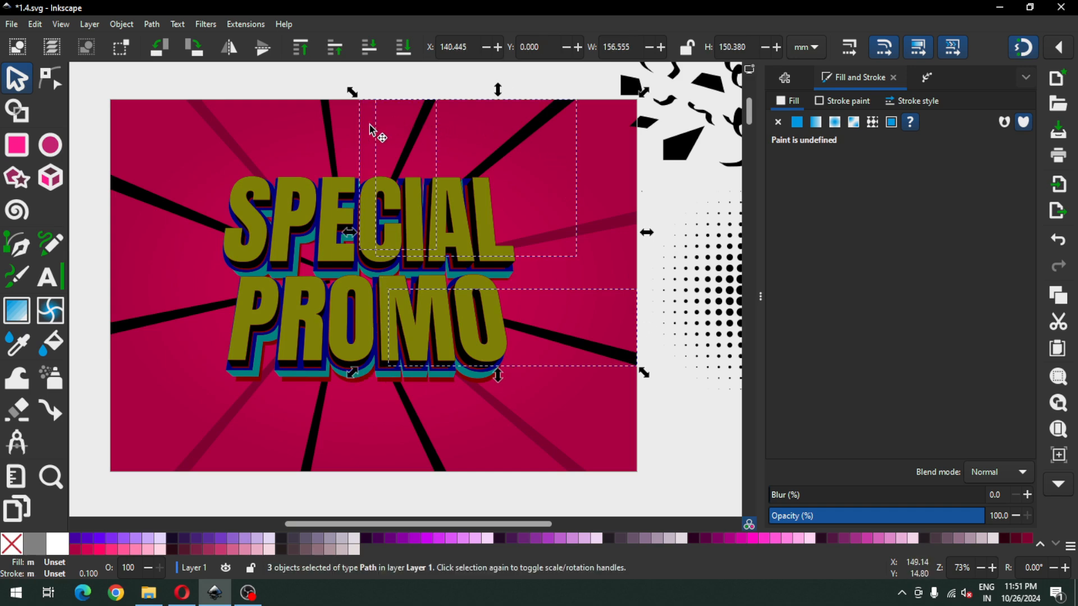
{"action": "left_click", "coordinate": [325, 119], "text": "shift"}
{"action": "left_click", "coordinate": [171, 207], "text": "shift"}
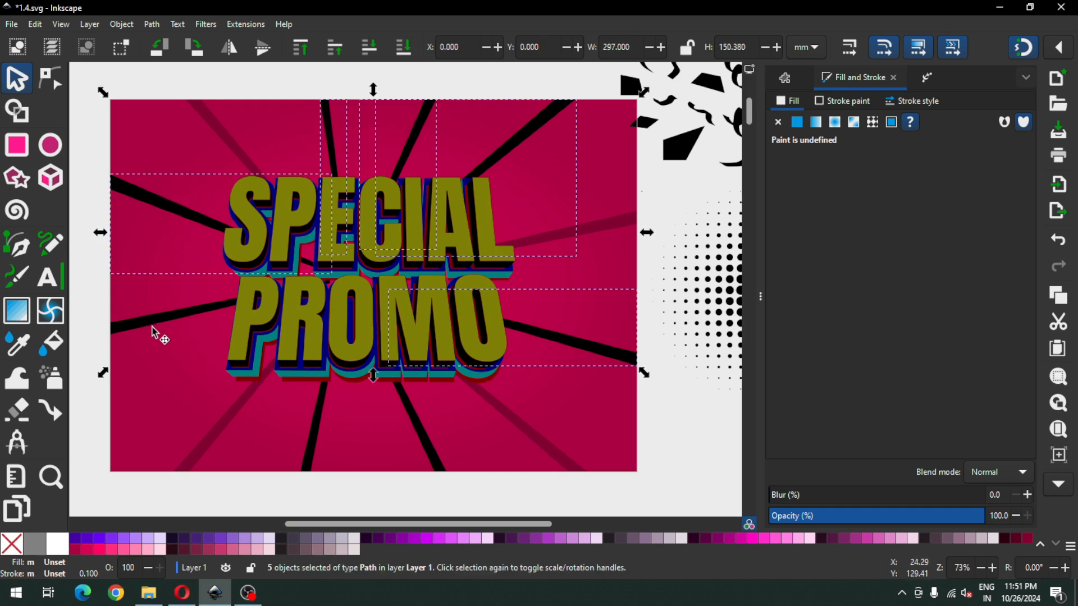
{"action": "left_click", "coordinate": [307, 467], "text": "shift"}
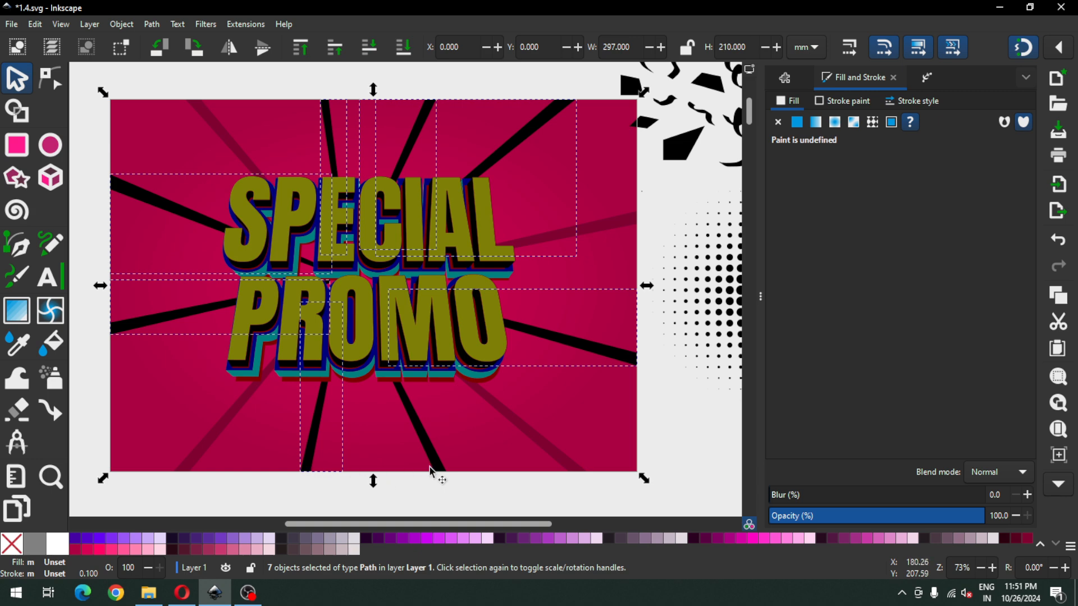
{"action": "left_click", "coordinate": [444, 458], "text": "shift"}
{"action": "left_click", "coordinate": [89, 550]}
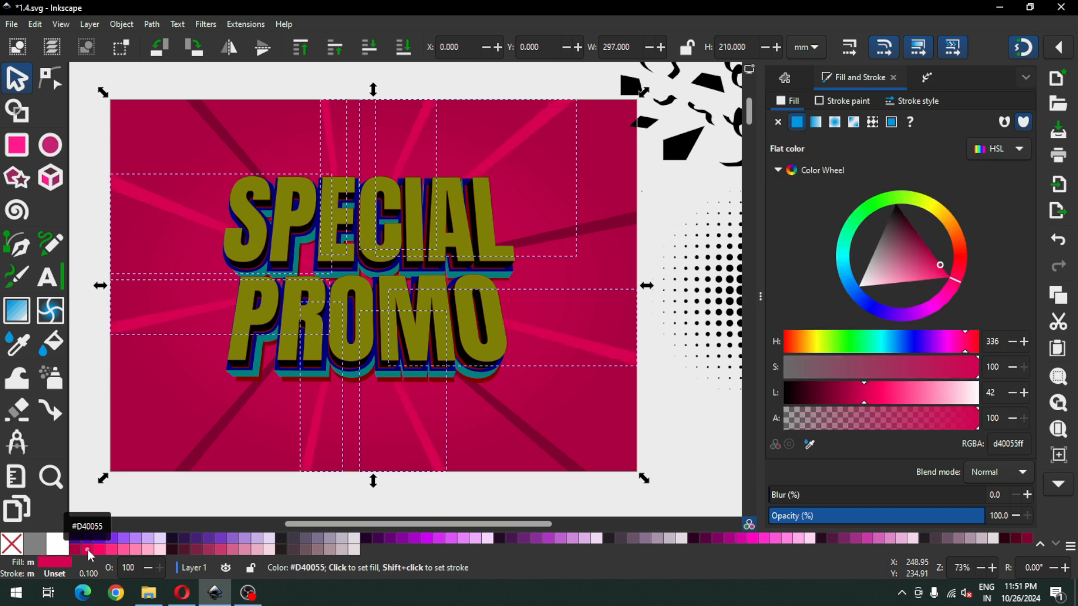
{"action": "left_click", "coordinate": [678, 409]}
{"action": "key", "text": "ctrl+s"}
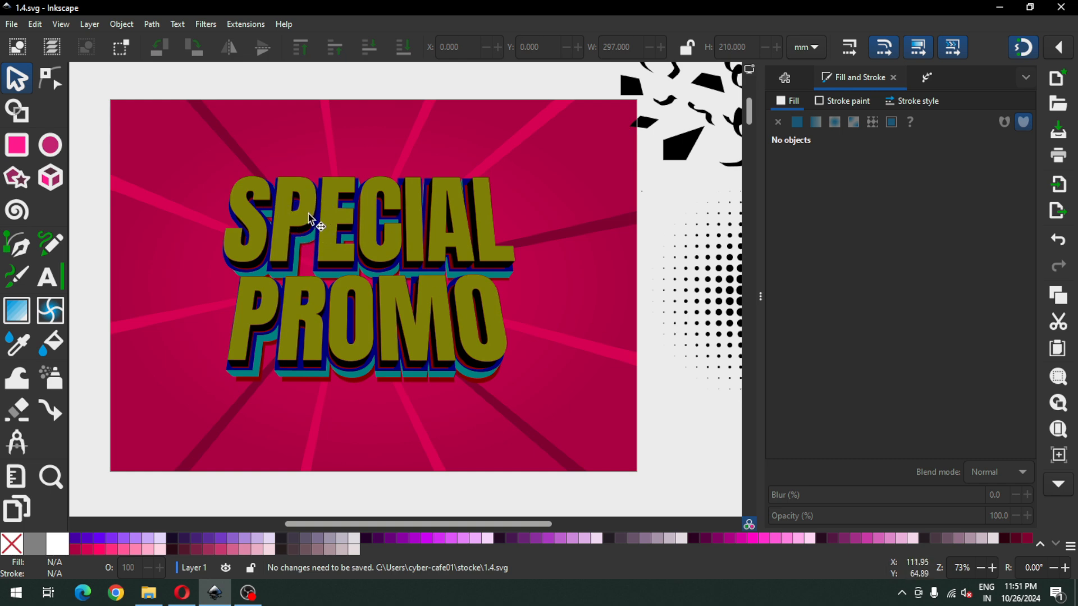
Step: Apply a linear gradient to the front SPECIAL PROMO lettering and run it vertically from the base of PROMO up to the top of SPECIAL
{"action": "left_click", "coordinate": [279, 241]}
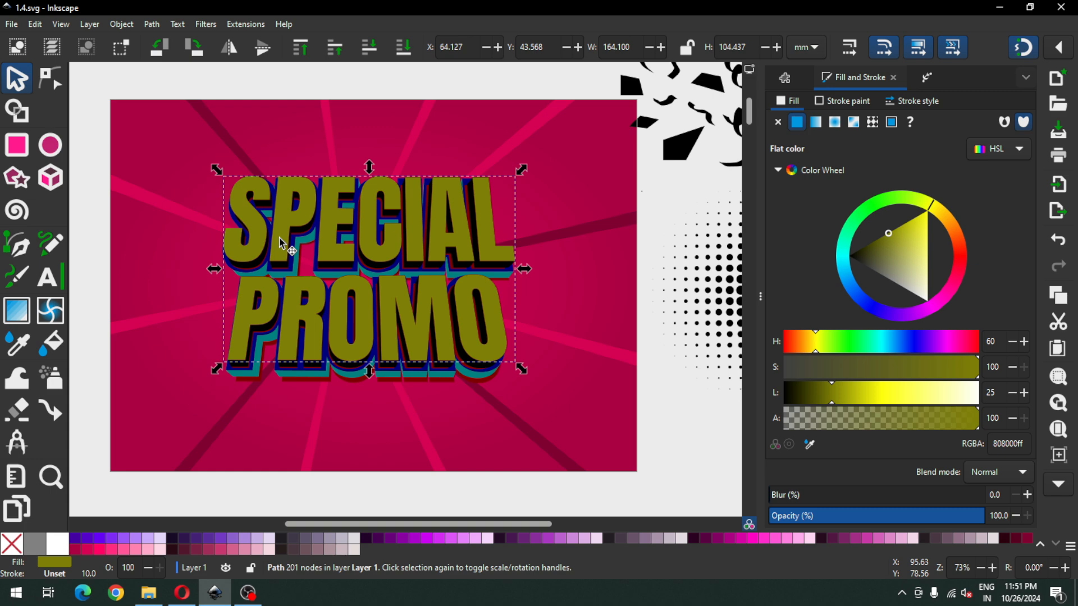
{"action": "left_click", "coordinate": [816, 123]}
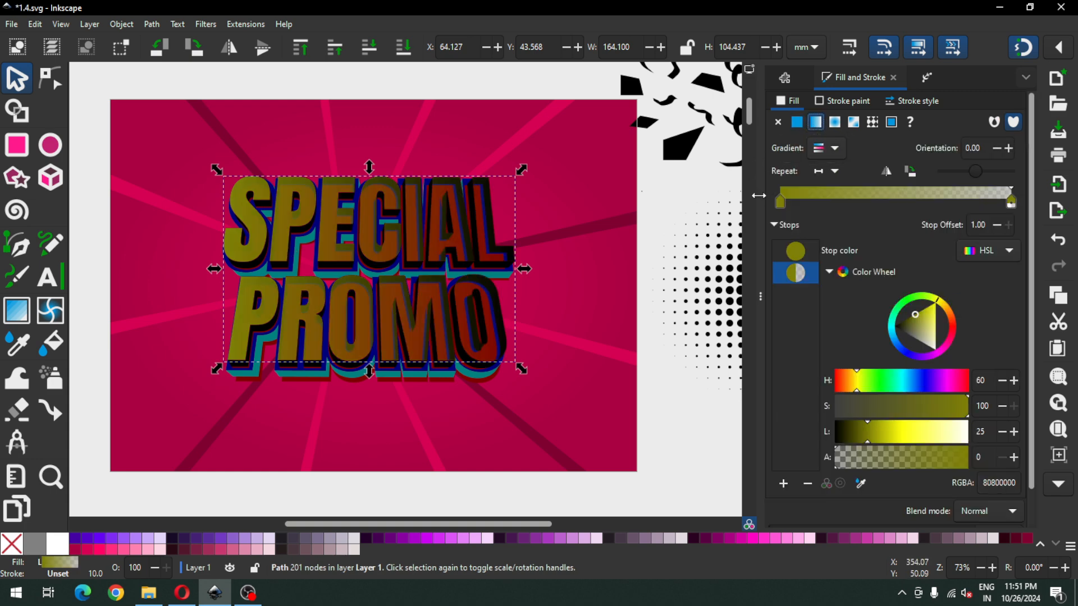
{"action": "left_click", "coordinate": [23, 314]}
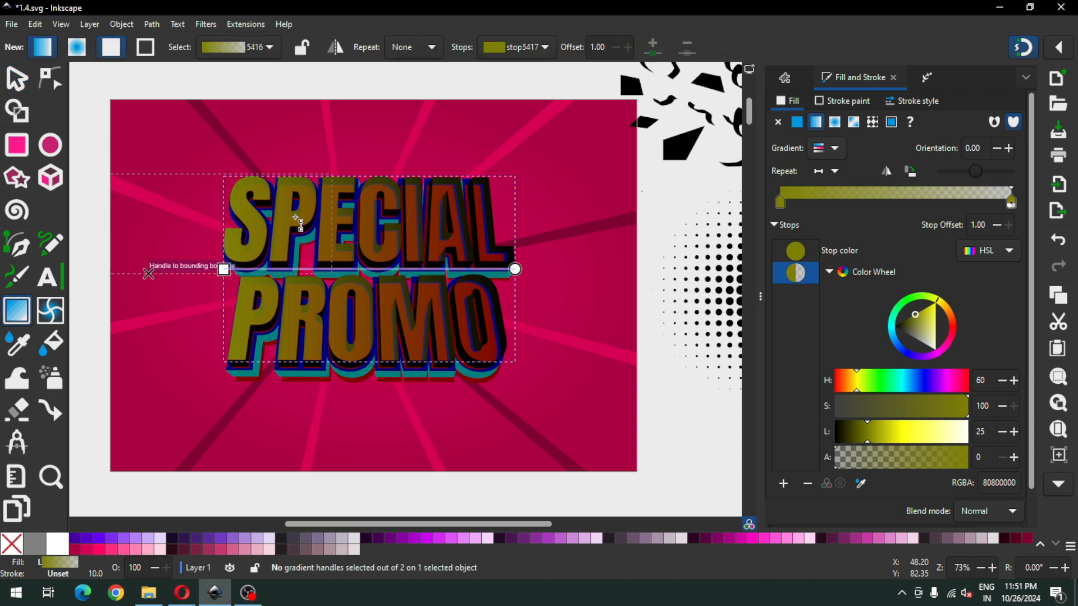
{"action": "left_click_drag", "start_coordinate": [227, 271], "coordinate": [353, 365]}
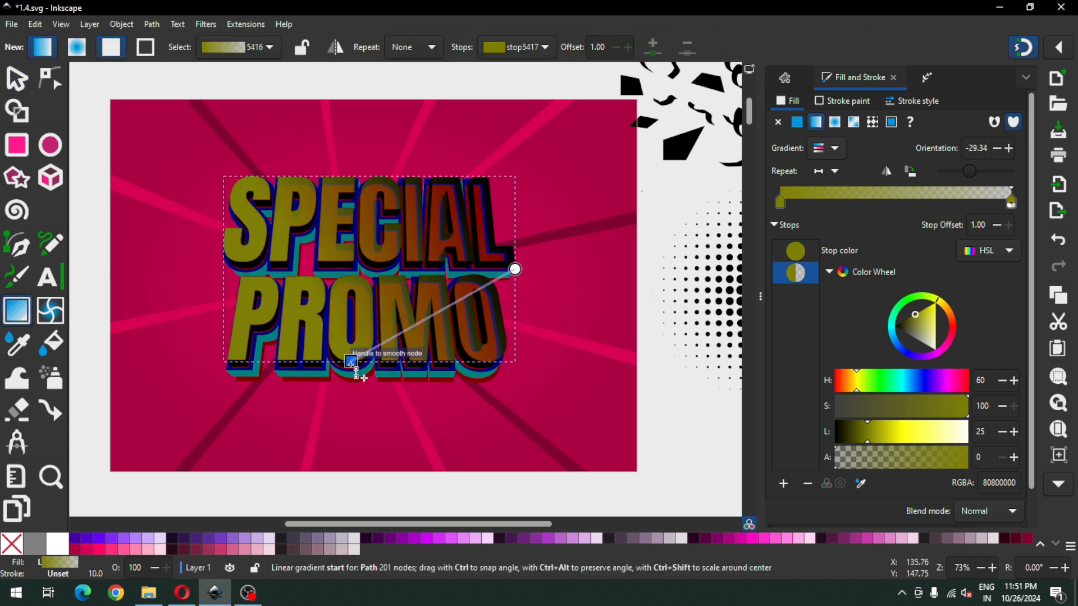
{"action": "left_click_drag", "start_coordinate": [515, 269], "coordinate": [353, 185]}
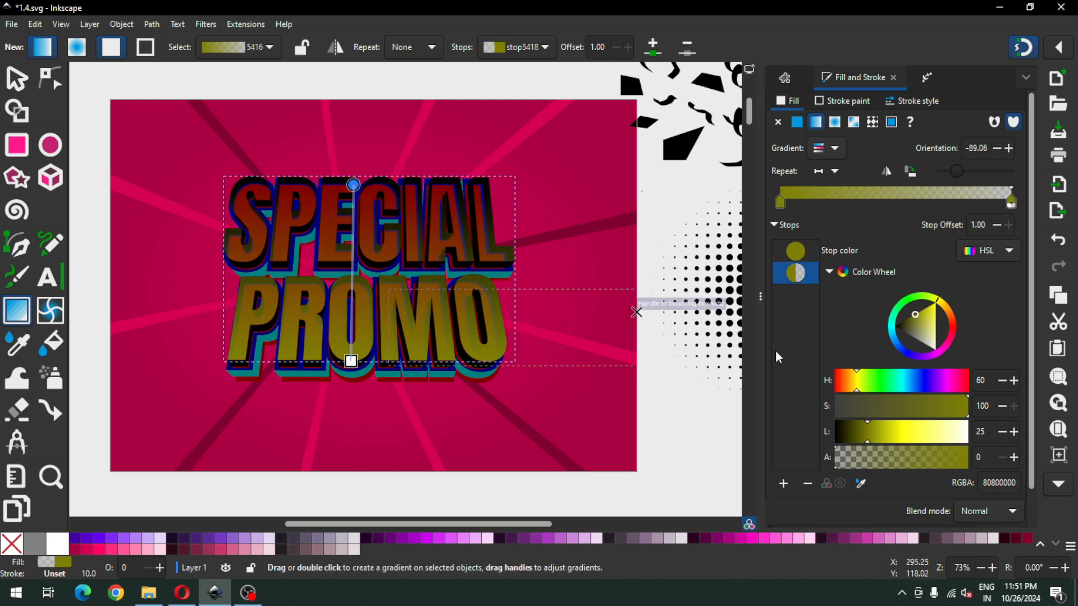
Step: Make the gradient's transparent end stop fully opaque and add a middle stop at the gap between the two words
{"action": "left_click", "coordinate": [866, 457]}
{"action": "left_click_drag", "start_coordinate": [866, 456], "coordinate": [986, 458]}
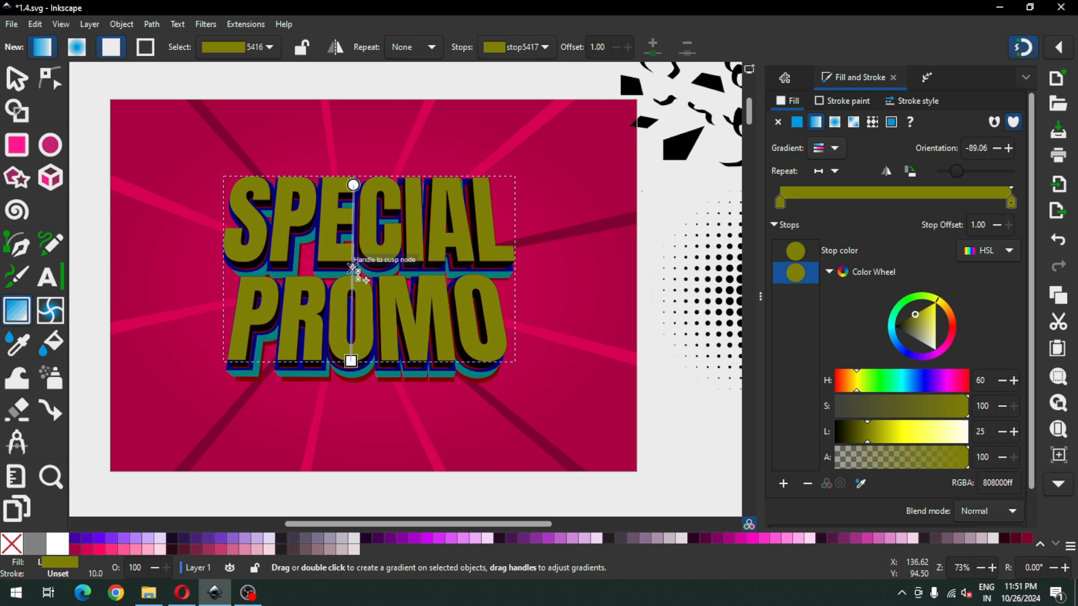
{"action": "double_click", "coordinate": [353, 268]}
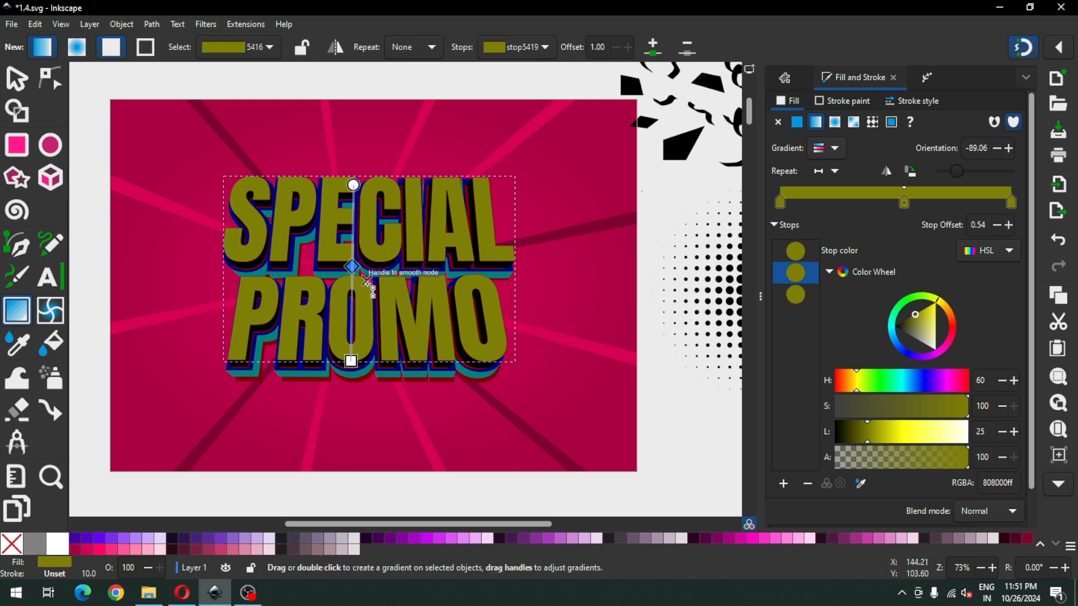
Step: Color the lettering gradient's top stop #DEDBE3 and its middle stop #ECECEC
{"action": "left_click", "coordinate": [353, 185]}
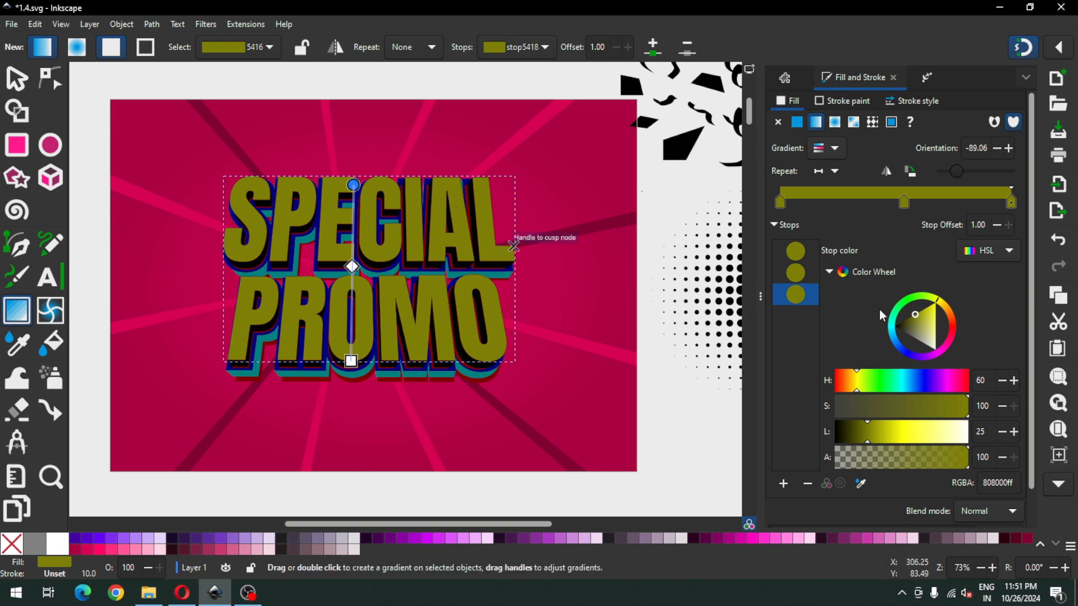
{"action": "left_click", "coordinate": [357, 544]}
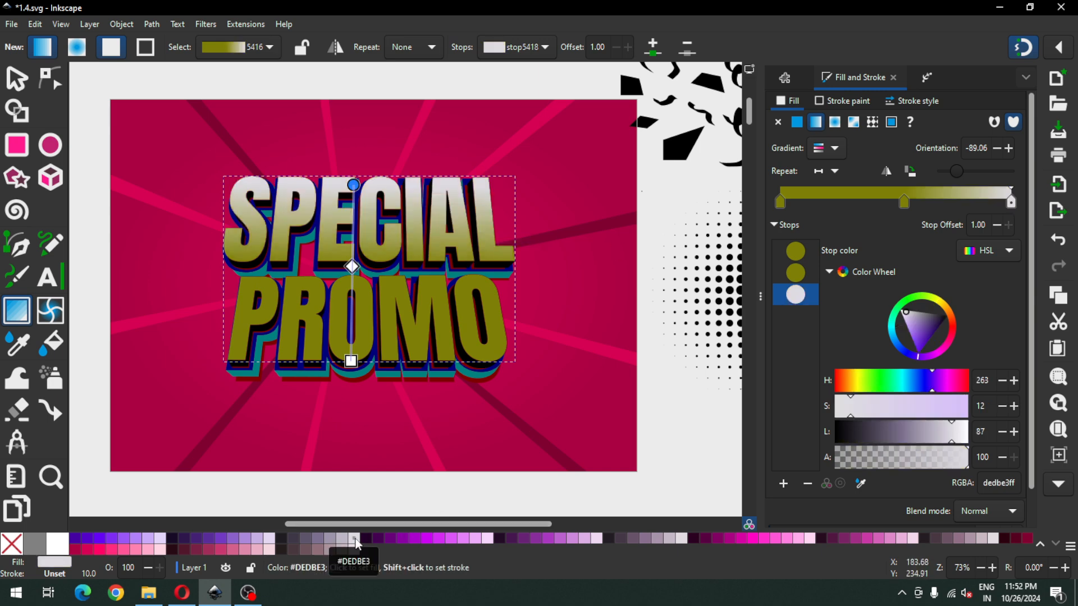
{"action": "left_click", "coordinate": [355, 268]}
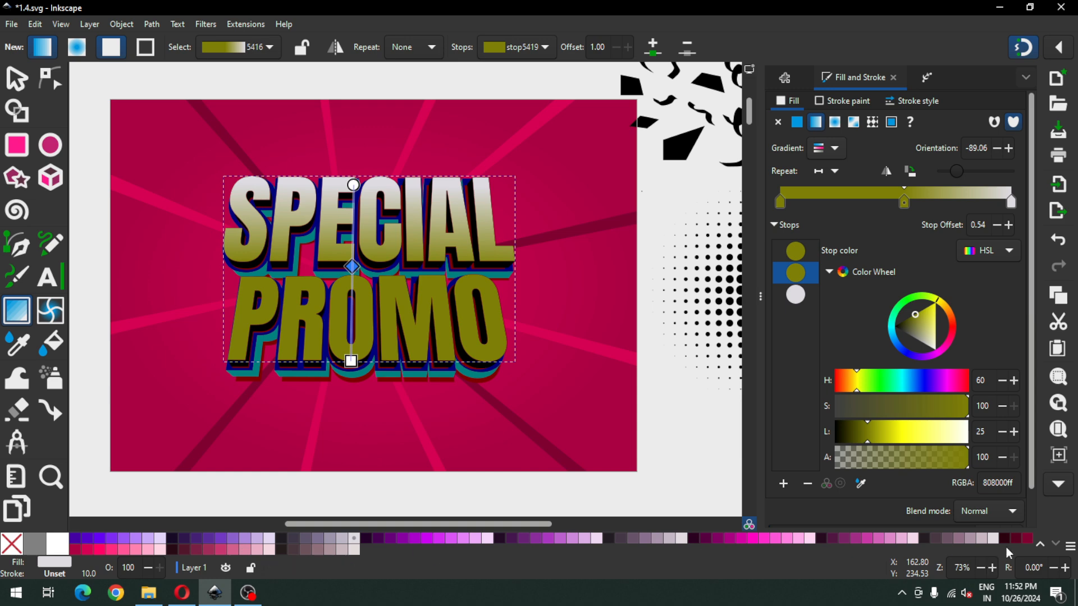
{"action": "left_click", "coordinate": [1039, 544]}
{"action": "left_click", "coordinate": [1039, 545]}
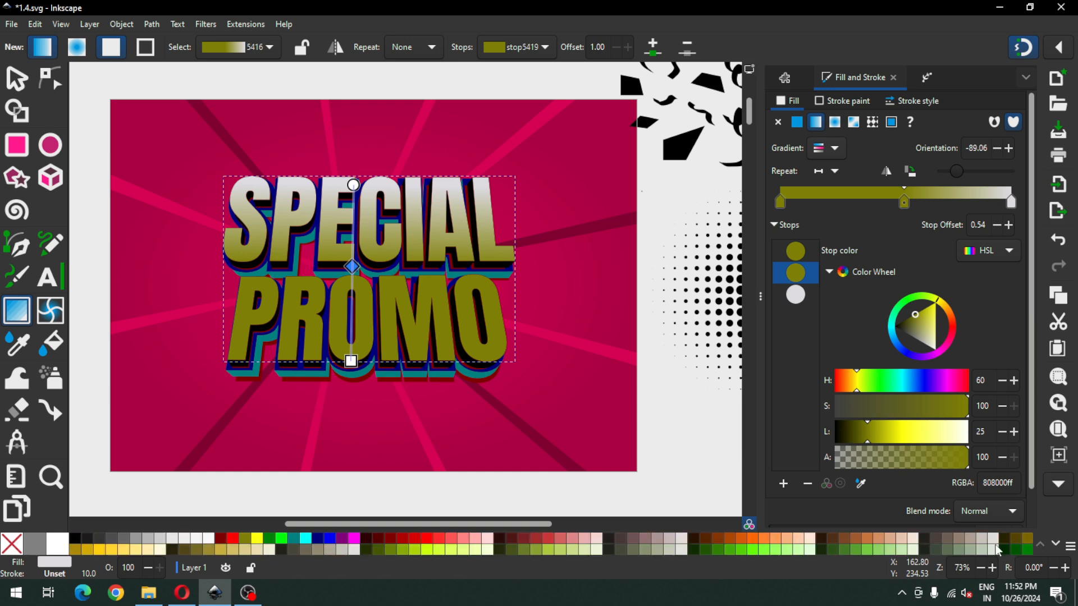
{"action": "left_click", "coordinate": [196, 540]}
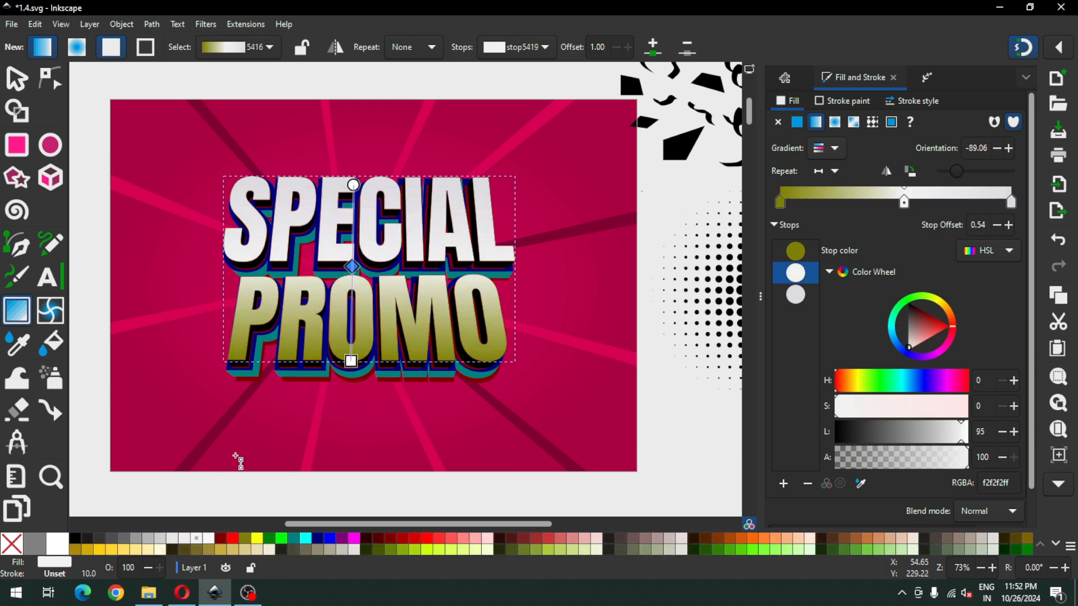
{"action": "left_click", "coordinate": [183, 539]}
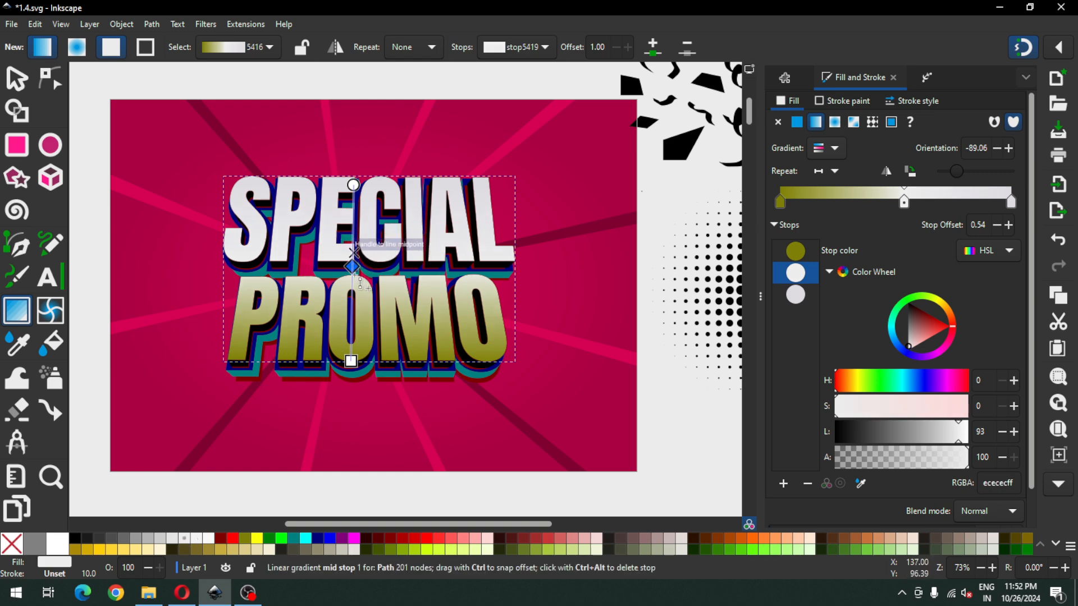
Step: Add an #F9F9F9 stop just below the middle one and set the gradient's bottom stop to #C7C7C7
{"action": "left_click", "coordinate": [351, 360]}
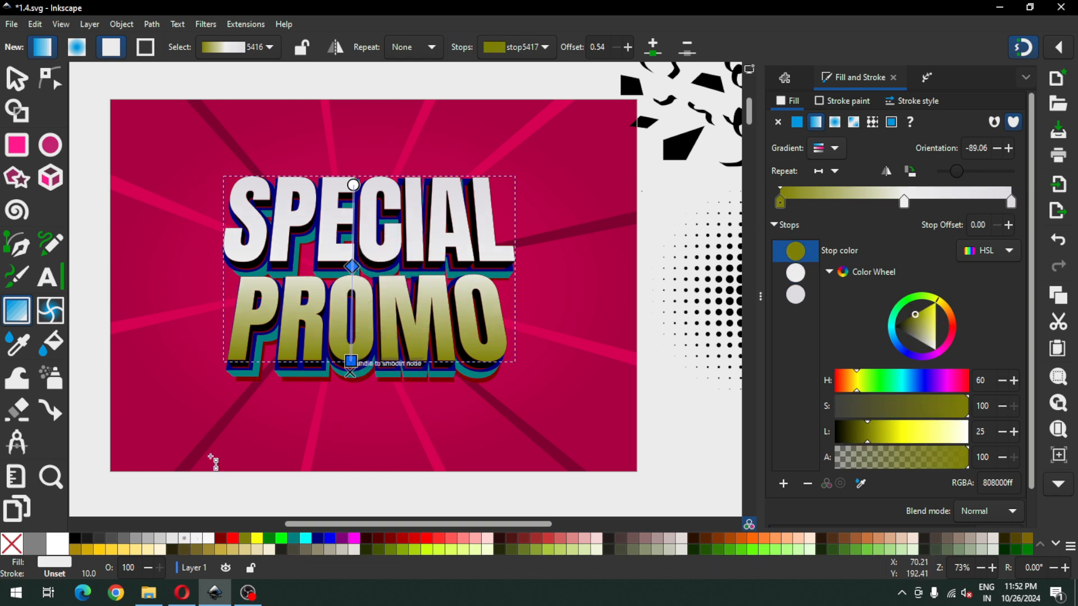
{"action": "left_click", "coordinate": [184, 539]}
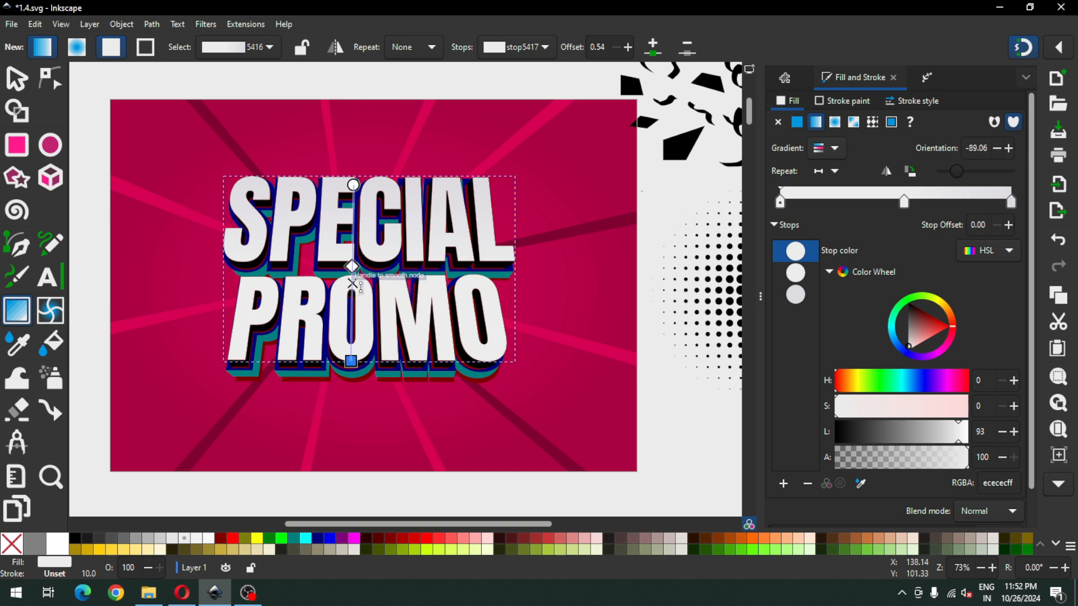
{"action": "double_click", "coordinate": [352, 279]}
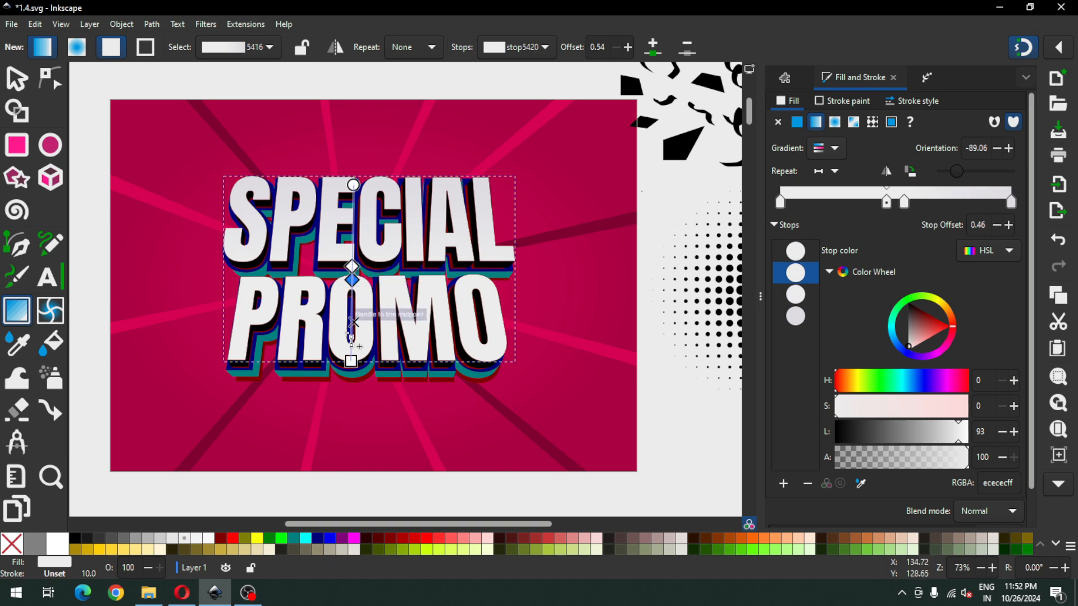
{"action": "left_click", "coordinate": [211, 540]}
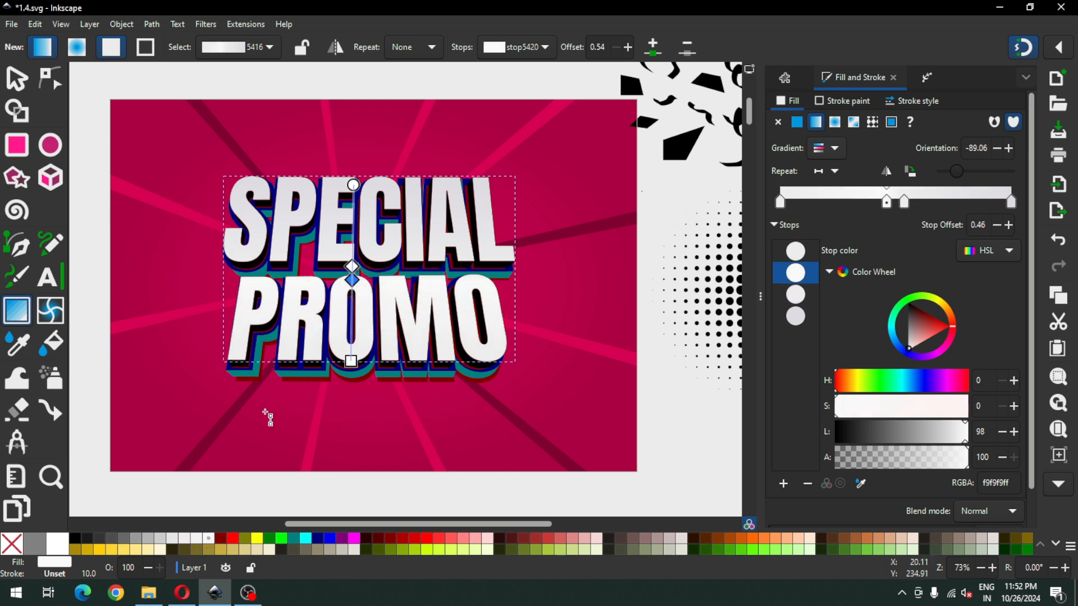
{"action": "left_click", "coordinate": [351, 360]}
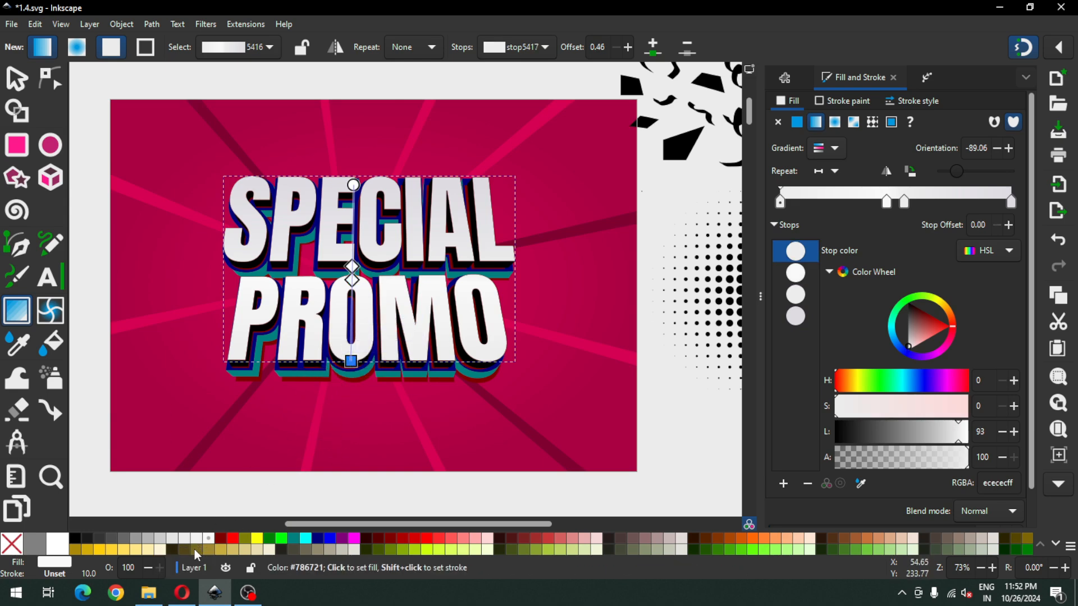
{"action": "left_click", "coordinate": [174, 540]}
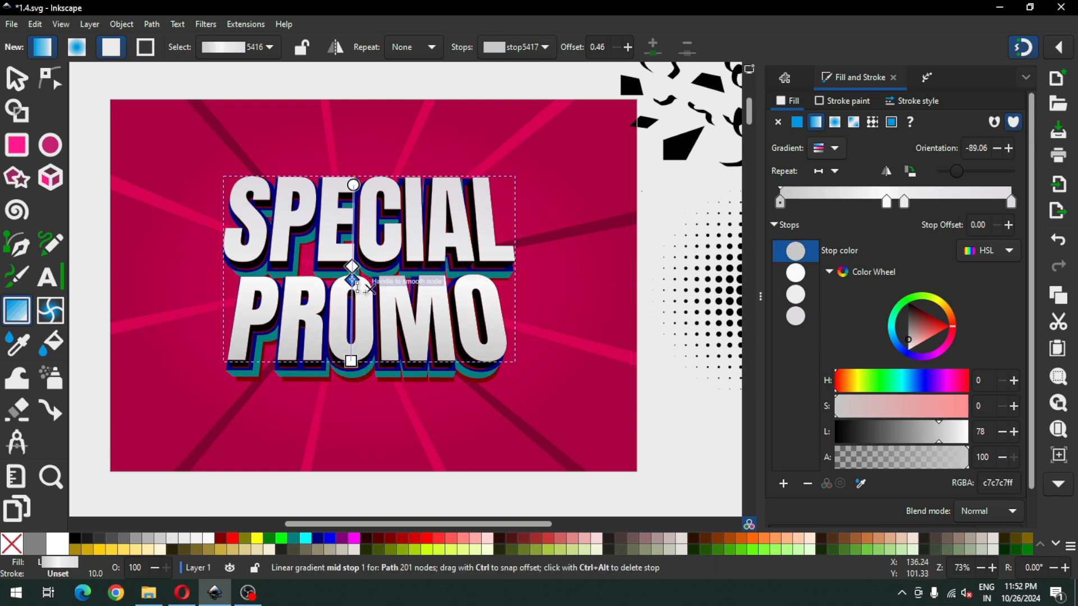
Step: Move the two inner gradient stops to offsets 0.21 and 0.57, and add another stop between them at 0.51
{"action": "left_click", "coordinate": [353, 279]}
{"action": "left_click_drag", "start_coordinate": [354, 282], "coordinate": [350, 325]}
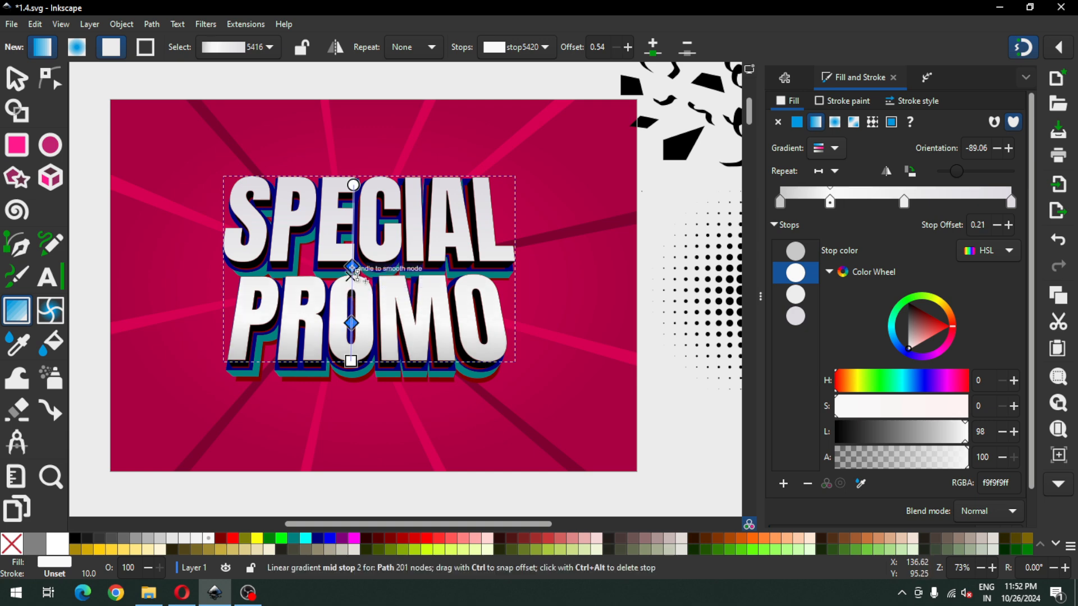
{"action": "left_click_drag", "start_coordinate": [352, 268], "coordinate": [353, 262]}
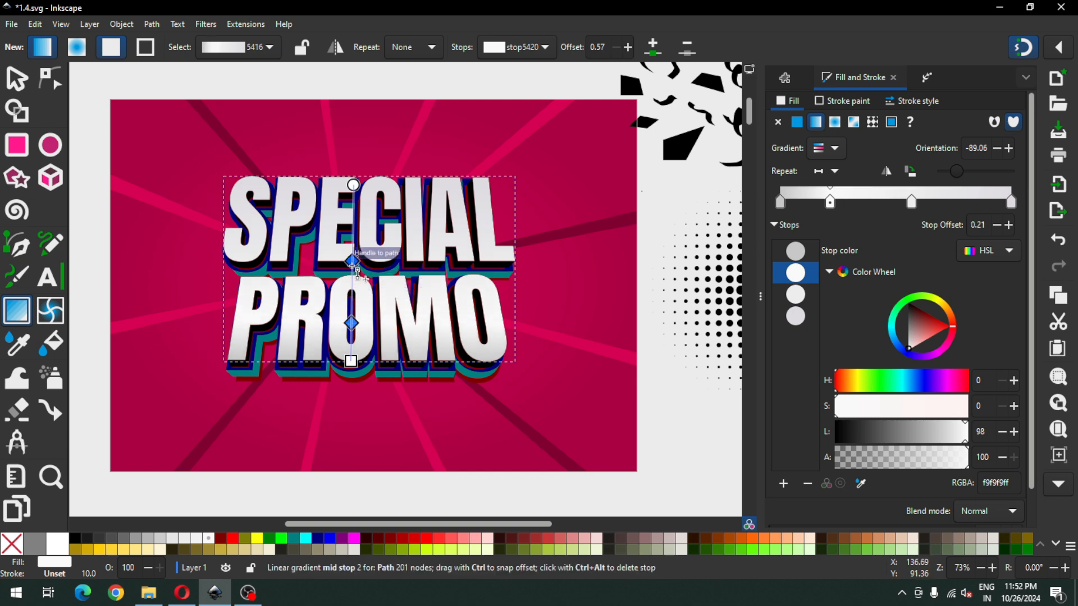
{"action": "double_click", "coordinate": [352, 298]}
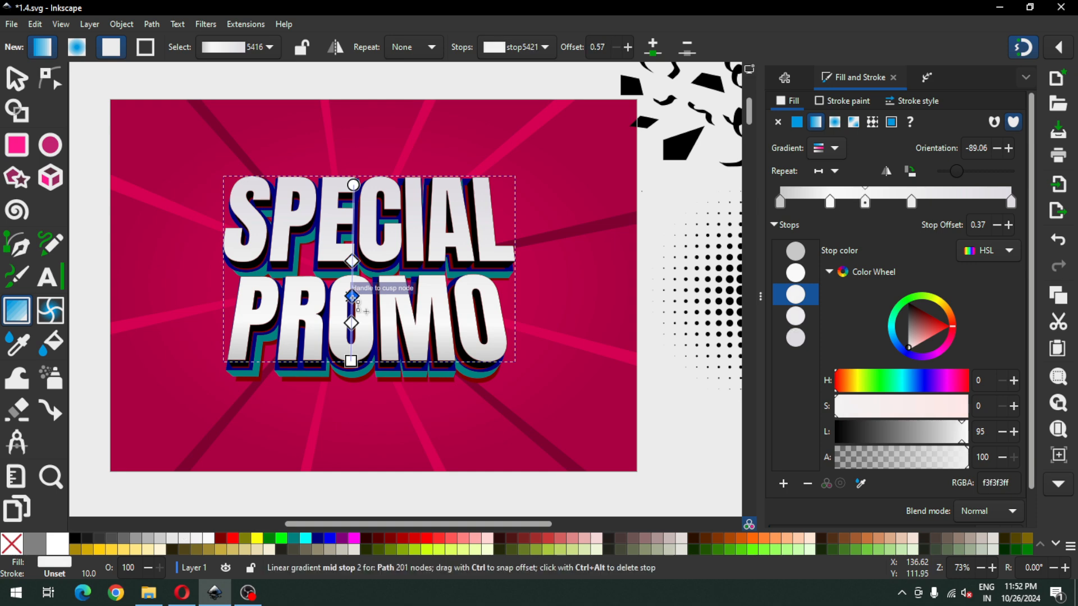
{"action": "left_click_drag", "start_coordinate": [353, 297], "coordinate": [357, 238]}
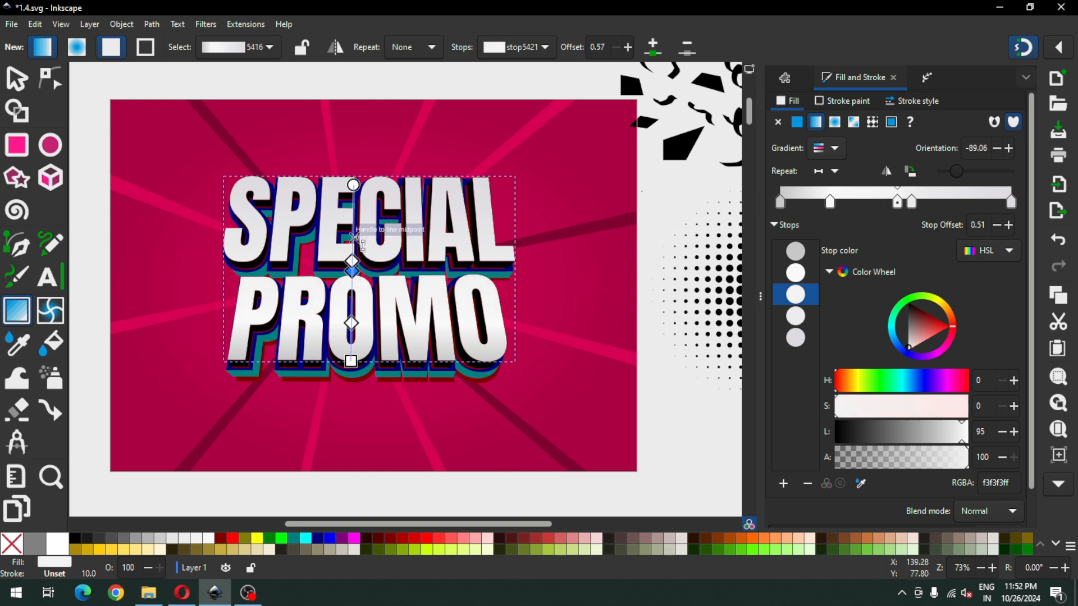
Step: Set the gradient's top stop to white and the lightness of the stop at offset 0.57 to 82
{"action": "left_click", "coordinate": [353, 185]}
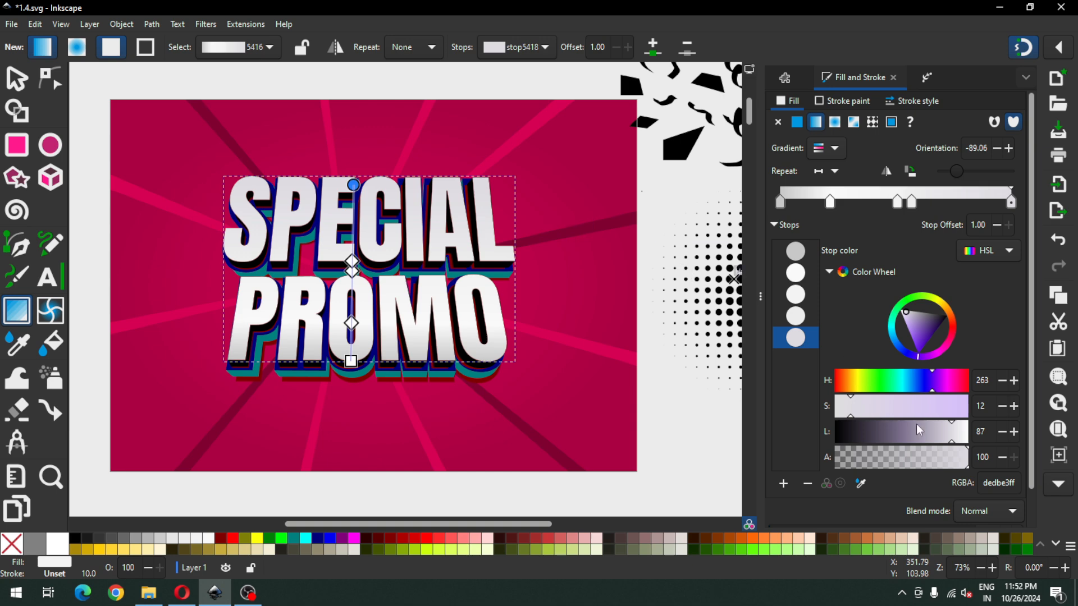
{"action": "left_click_drag", "start_coordinate": [956, 438], "coordinate": [977, 435]}
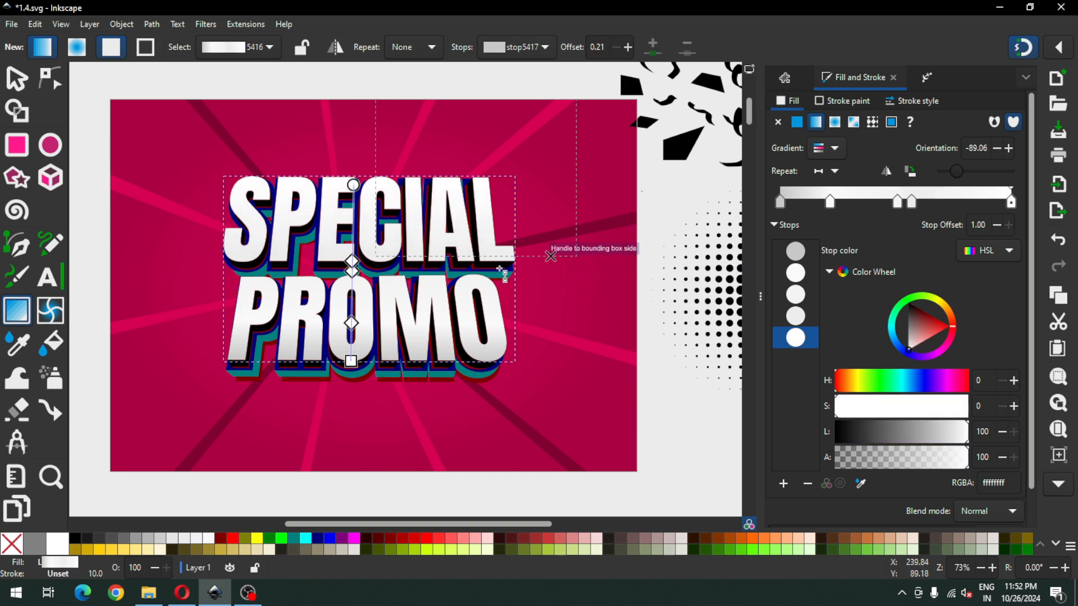
{"action": "left_click", "coordinate": [353, 262]}
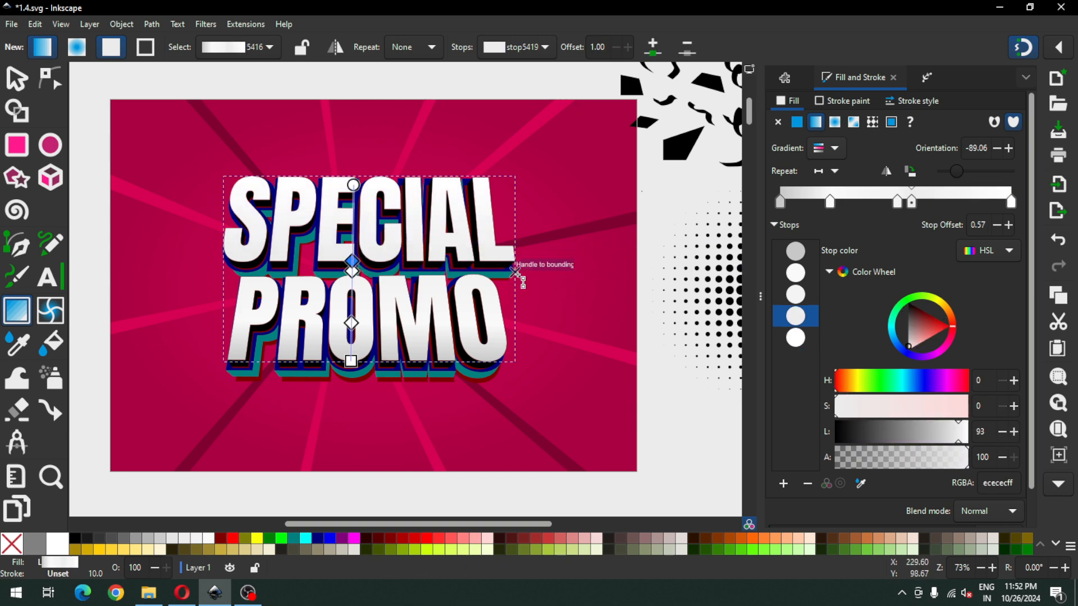
{"action": "left_click", "coordinate": [944, 435]}
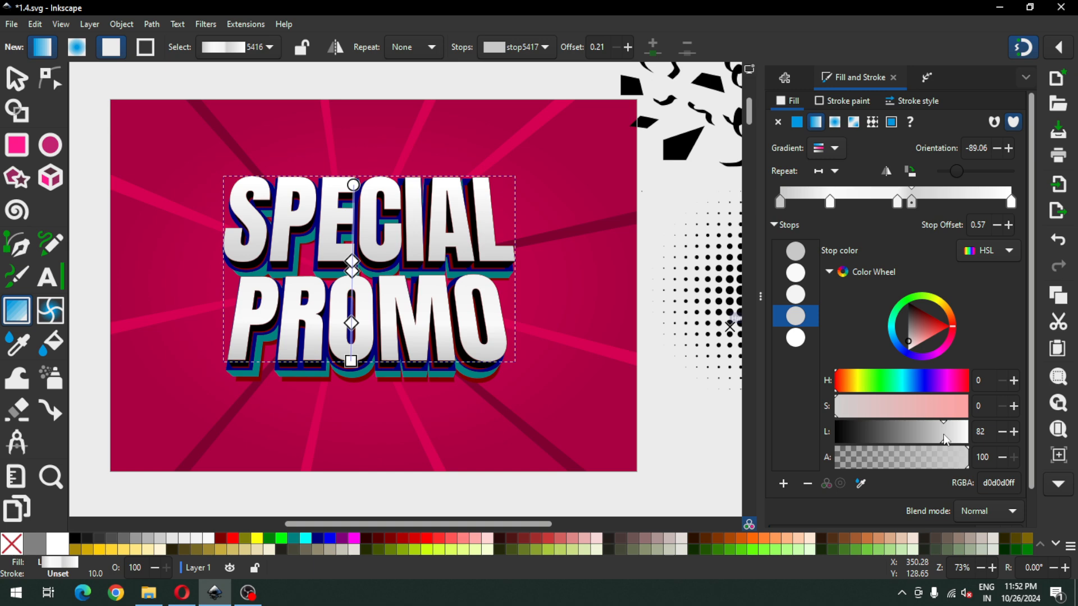
Step: Lower the gradient's top end slightly within SPECIAL and shift the two stops between the words to offsets 0.61 and 0.57
{"action": "left_click_drag", "start_coordinate": [354, 186], "coordinate": [354, 202]}
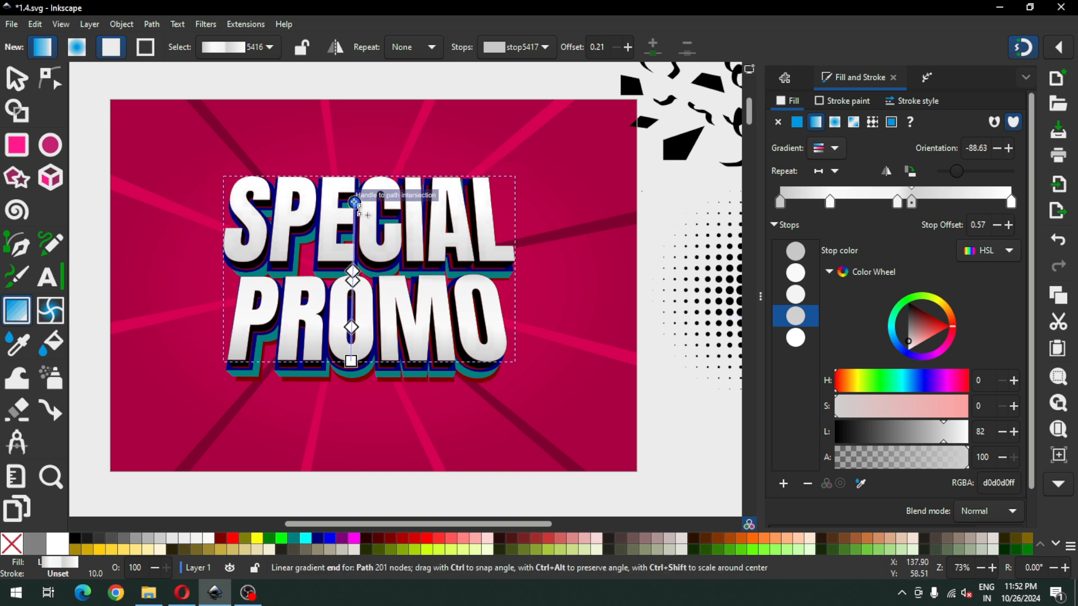
{"action": "left_click", "coordinate": [355, 202]}
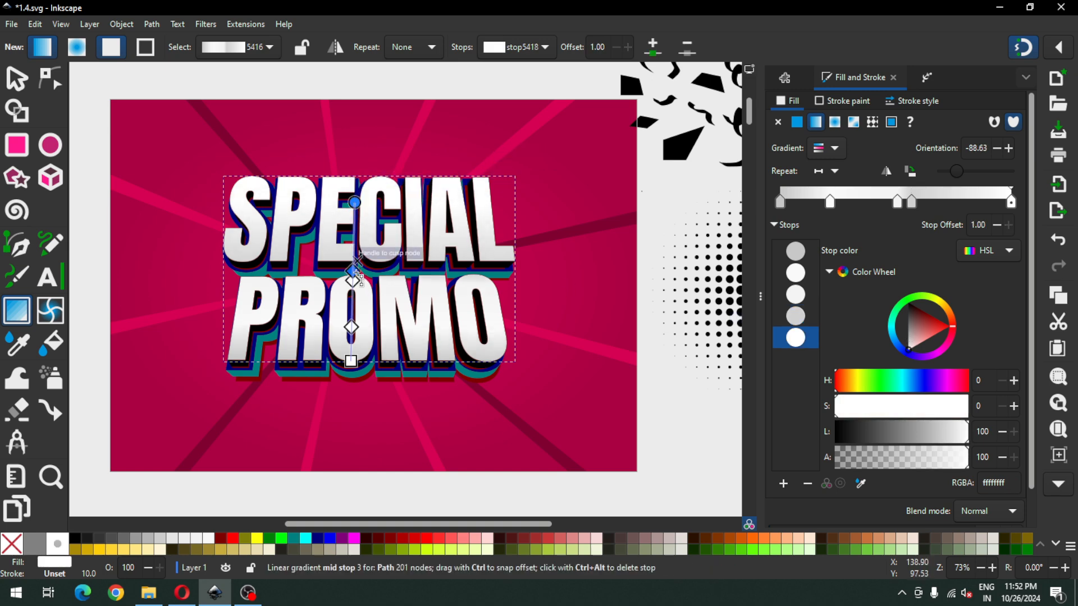
{"action": "left_click", "coordinate": [353, 267]}
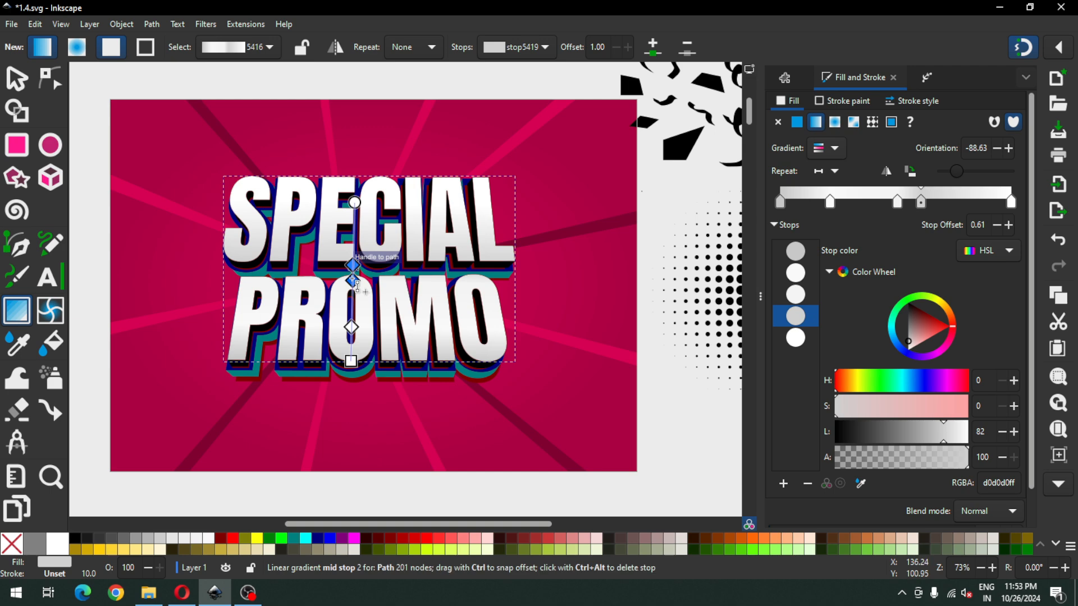
{"action": "left_click_drag", "start_coordinate": [352, 272], "coordinate": [353, 268]}
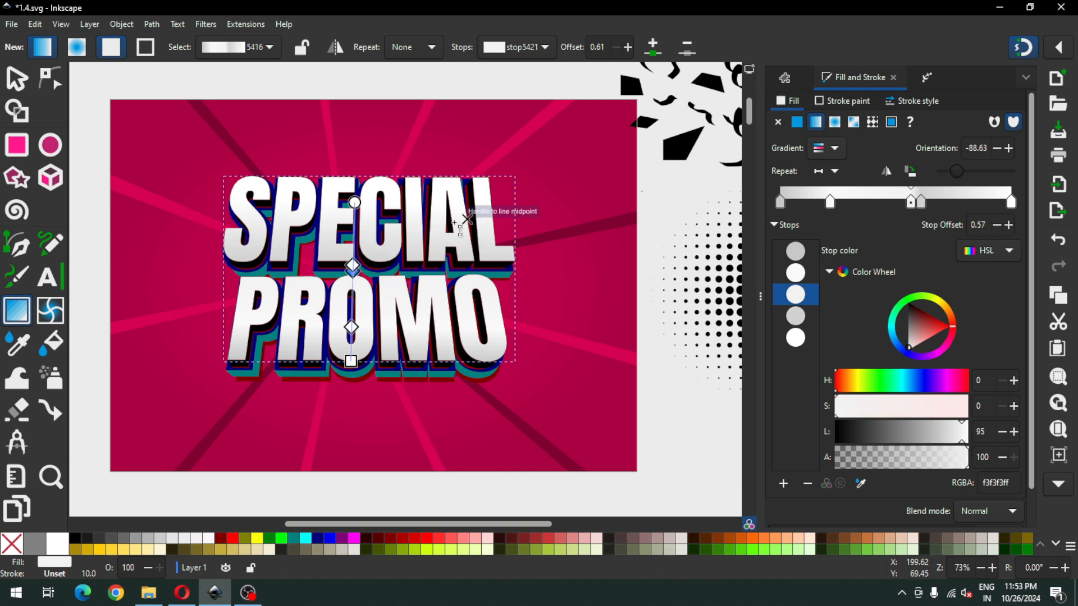
Step: Save the document and recolor the thin dark red outline stroke around the lettering to 2.5% Gray
{"action": "left_click", "coordinate": [17, 83]}
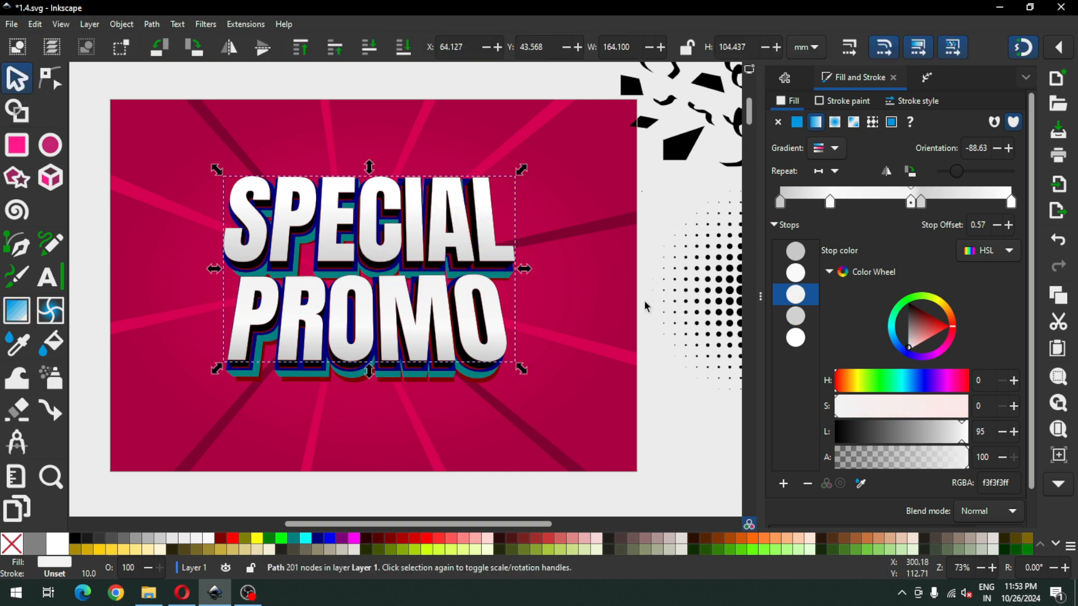
{"action": "left_click", "coordinate": [659, 342]}
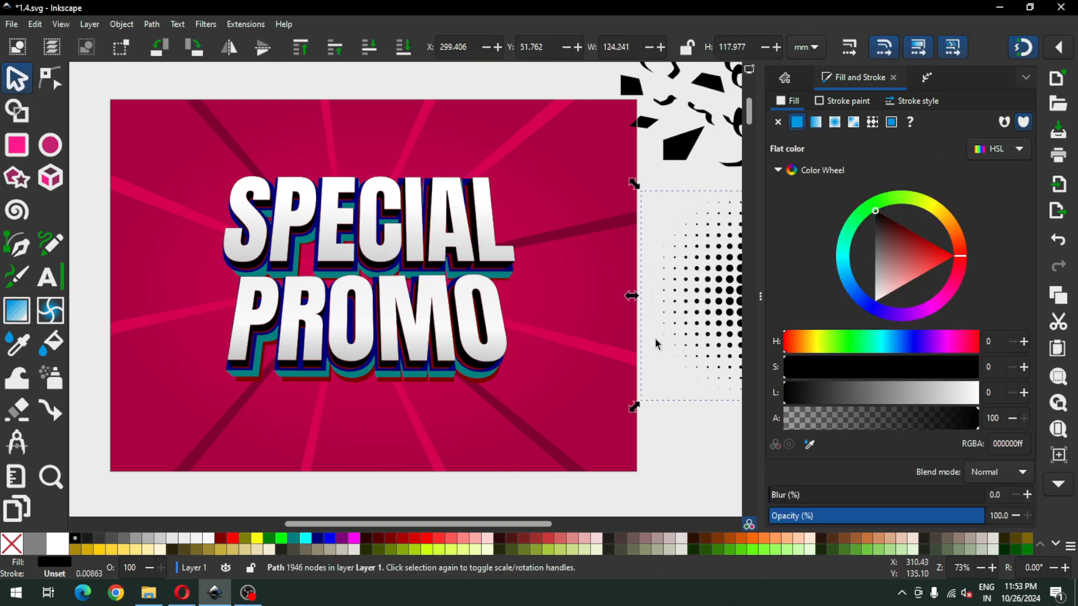
{"action": "left_click", "coordinate": [672, 434]}
{"action": "key", "text": "z"}
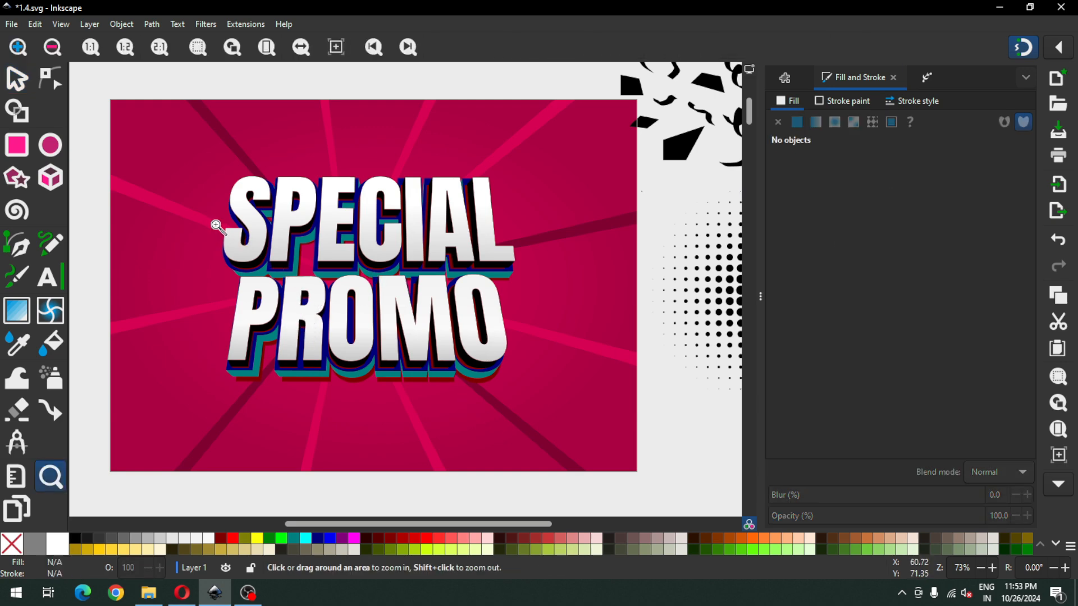
{"action": "left_click_drag", "start_coordinate": [217, 225], "coordinate": [335, 285]}
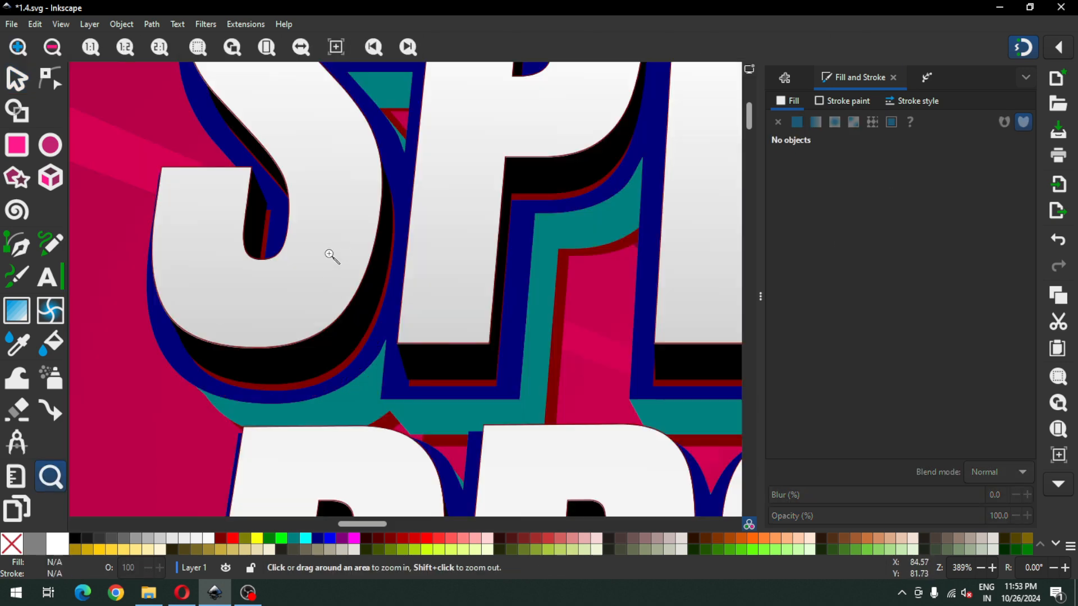
{"action": "left_click", "coordinate": [17, 79]}
{"action": "key", "text": "ctrl+s"}
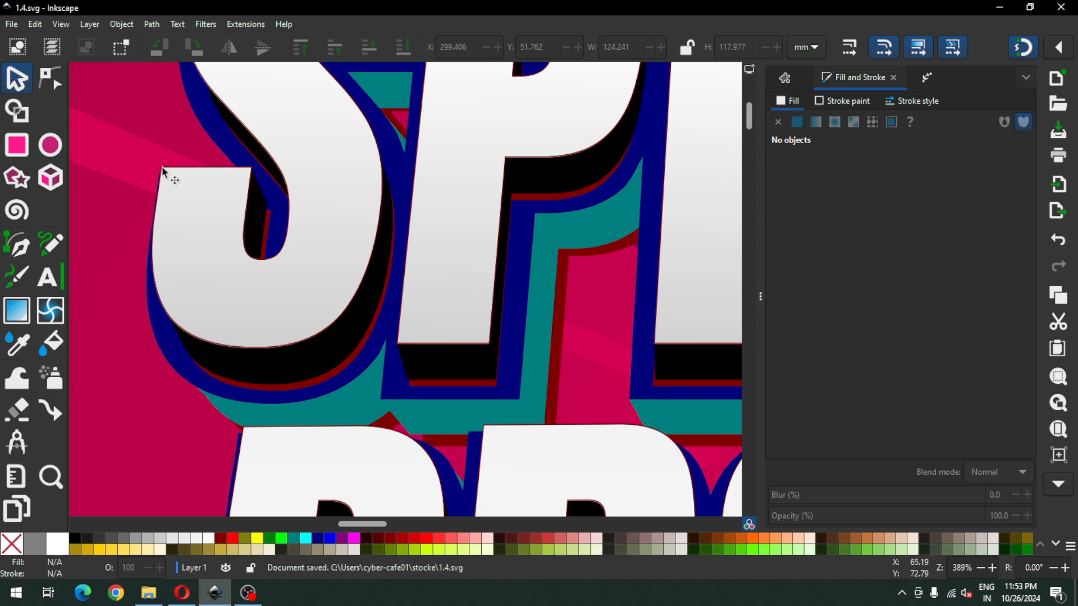
{"action": "left_click", "coordinate": [166, 172]}
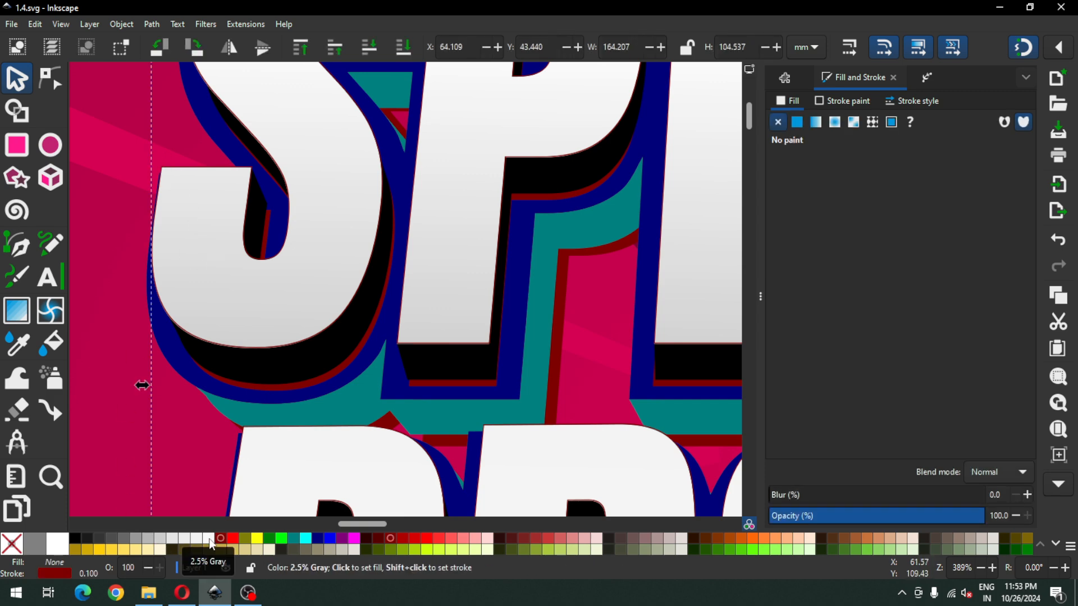
{"action": "key", "text": "shift"}
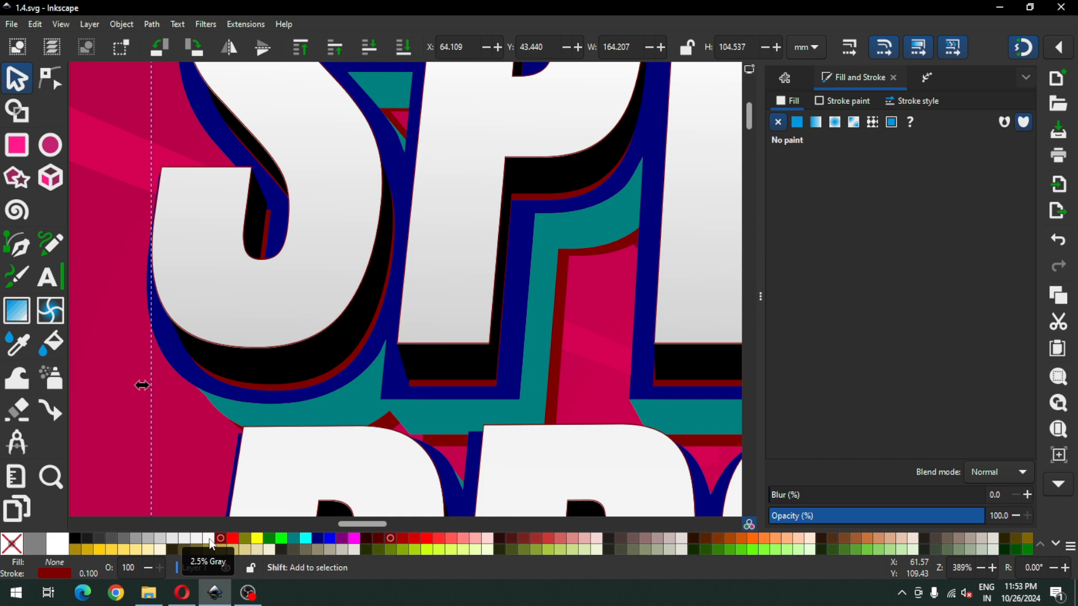
{"action": "left_click", "coordinate": [211, 541], "text": "shift"}
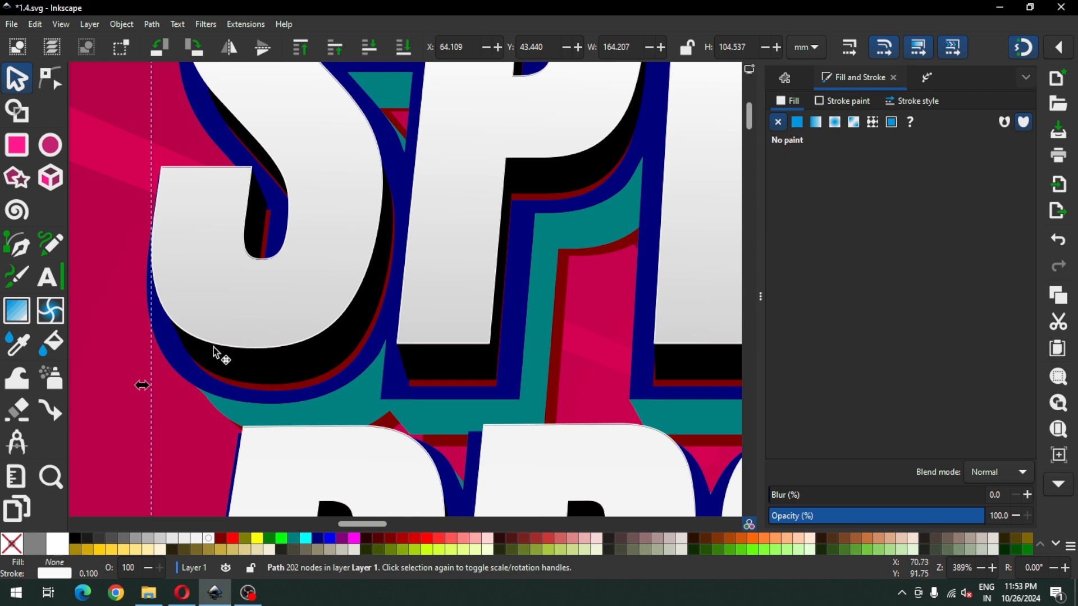
{"action": "left_click", "coordinate": [121, 331]}
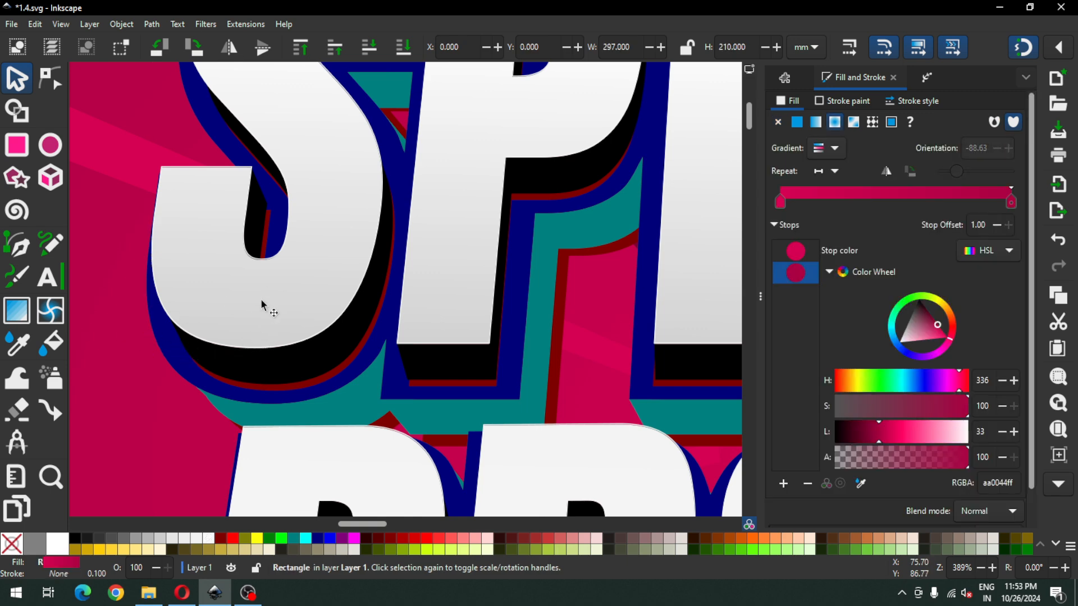
Step: Tint the bottom gradient stop of the lettering pink with hue 321, saturation 38 and lightness 75 (#D7A7C6)
{"action": "key", "text": "minus"}
{"action": "key", "text": "minus"}
{"action": "left_click", "coordinate": [339, 291]}
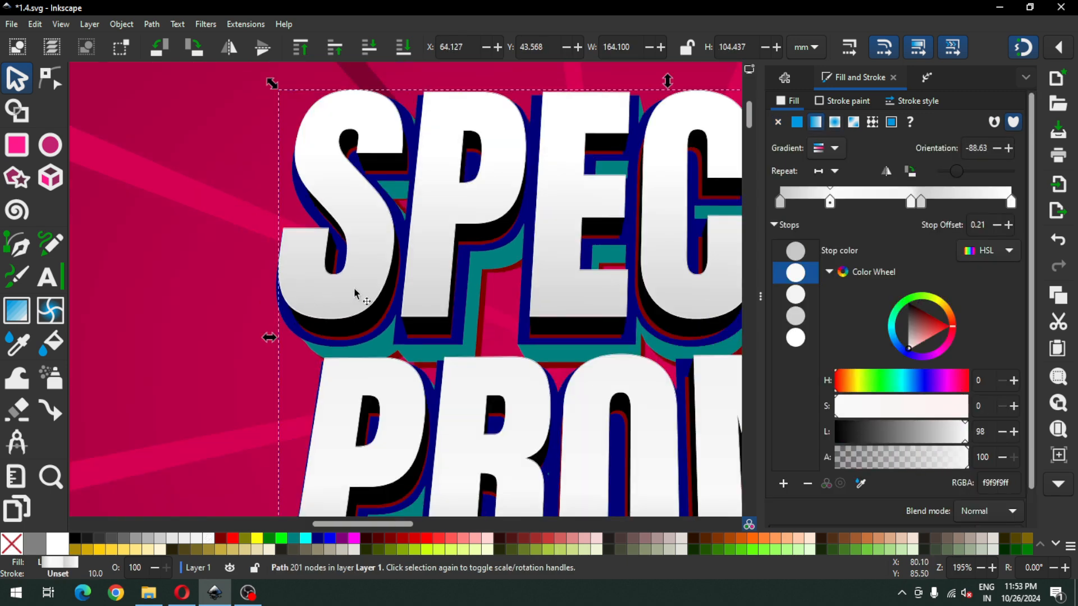
{"action": "key", "text": "minus"}
{"action": "key", "text": "minus"}
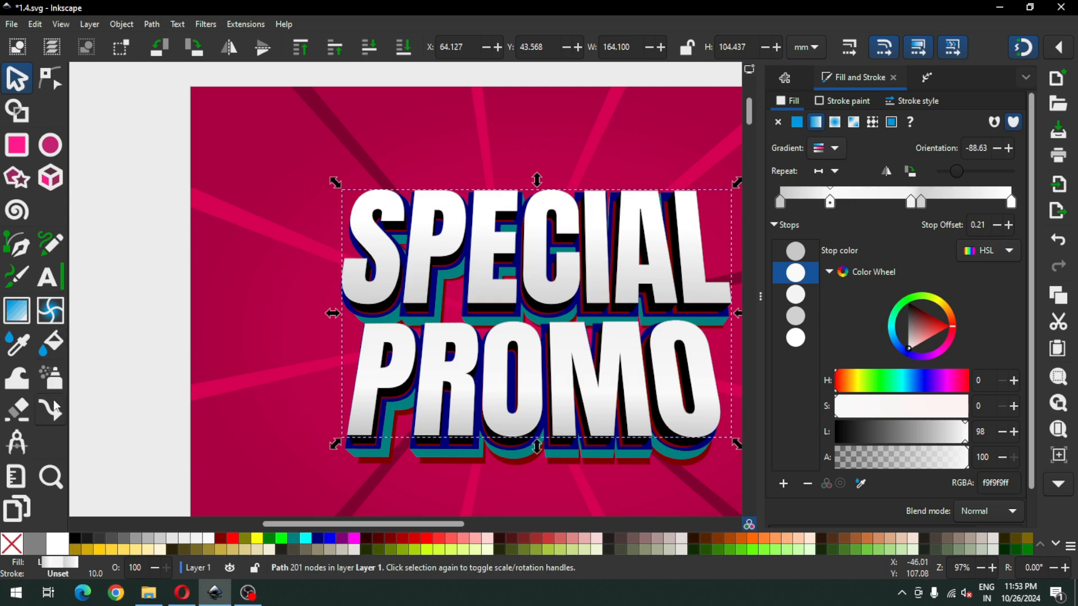
{"action": "left_click", "coordinate": [17, 310]}
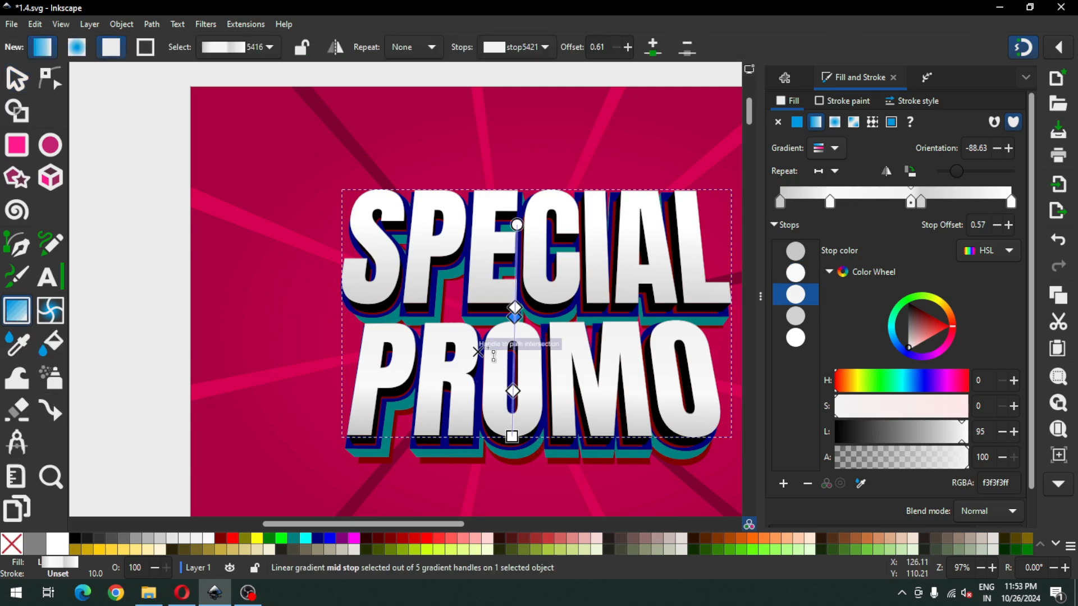
{"action": "left_click", "coordinate": [512, 437]}
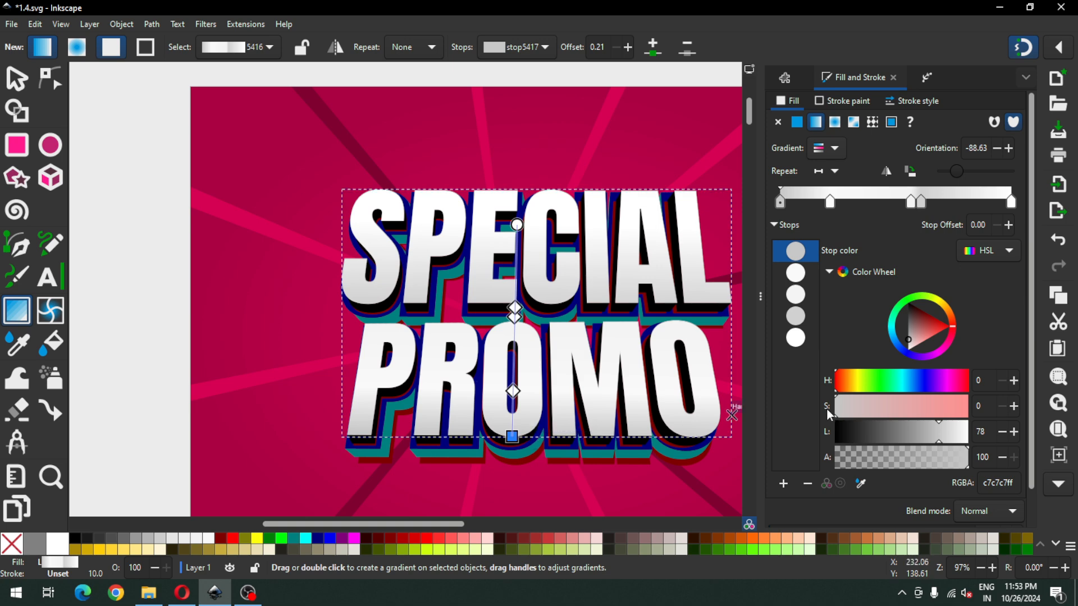
{"action": "left_click", "coordinate": [855, 404]}
{"action": "left_click_drag", "start_coordinate": [864, 405], "coordinate": [884, 406]}
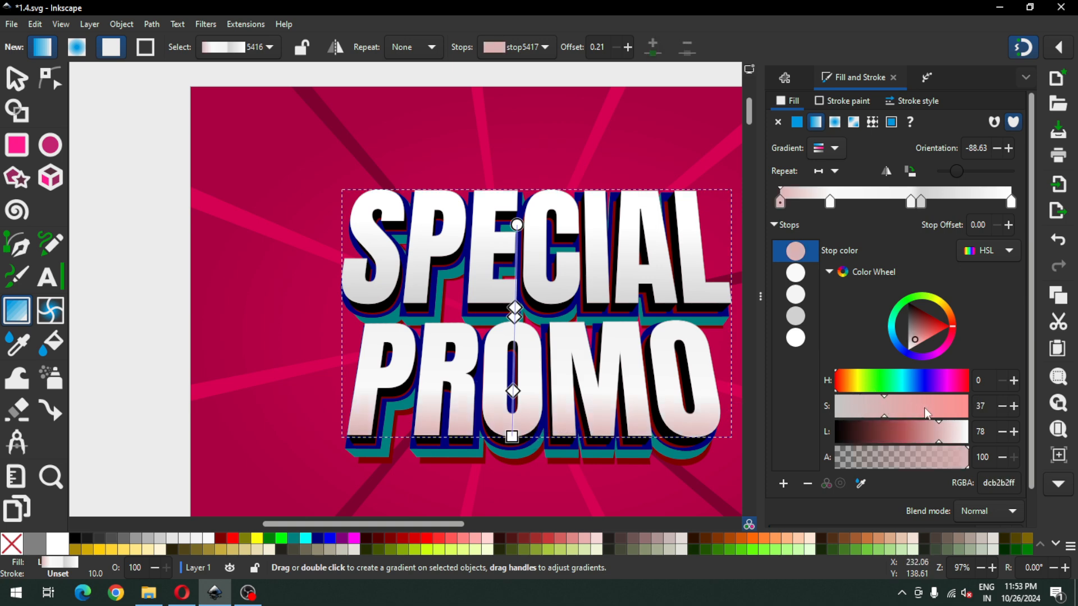
{"action": "left_click", "coordinate": [956, 383]}
{"action": "left_click_drag", "start_coordinate": [959, 392], "coordinate": [953, 380]}
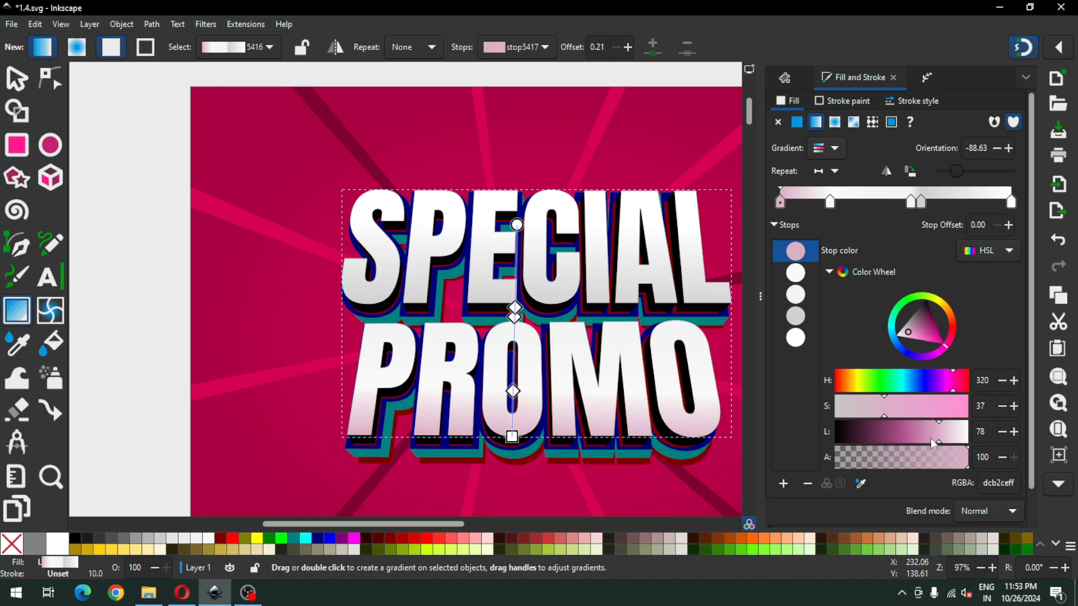
{"action": "left_click_drag", "start_coordinate": [930, 438], "coordinate": [927, 434]}
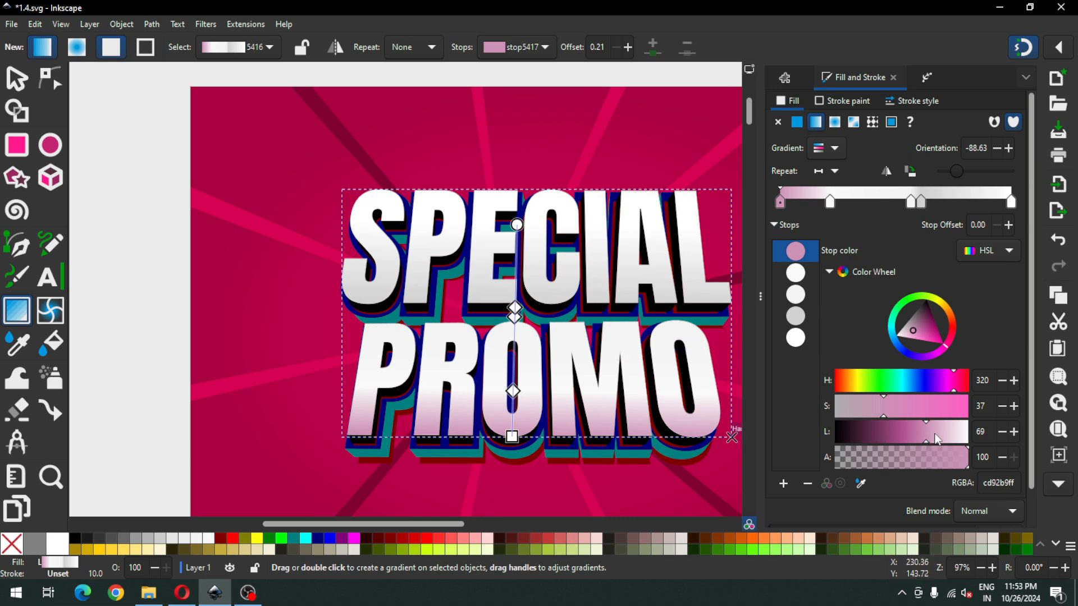
{"action": "left_click", "coordinate": [936, 438]}
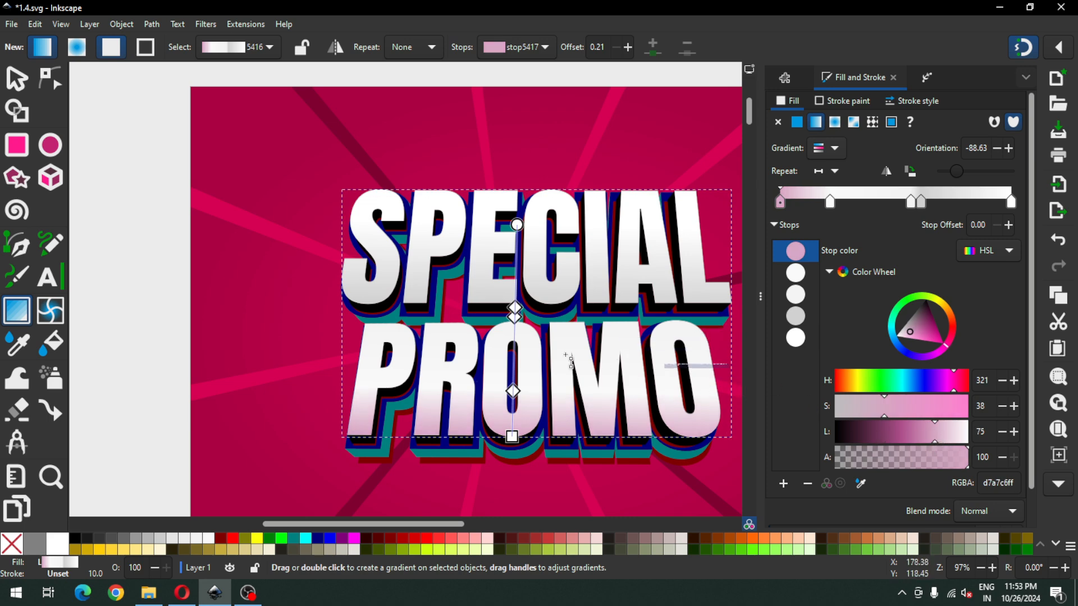
Step: Raise the saturation of the lettering's gradient stop at offset 0.61 to 68, giving #F0B0B0, and deselect the lettering
{"action": "left_click", "coordinate": [516, 311]}
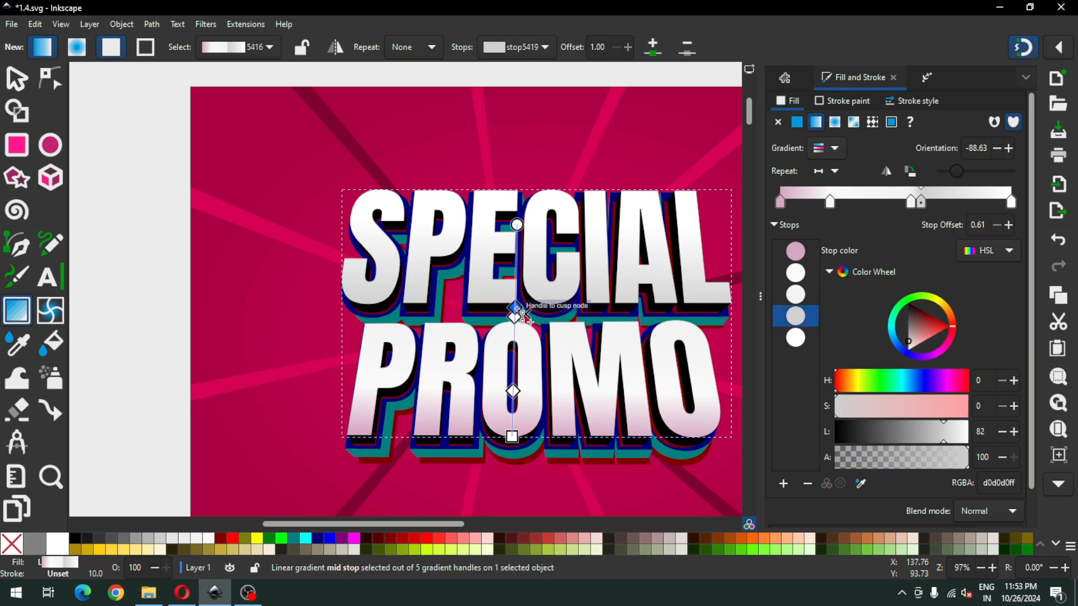
{"action": "left_click_drag", "start_coordinate": [938, 405], "coordinate": [928, 403]}
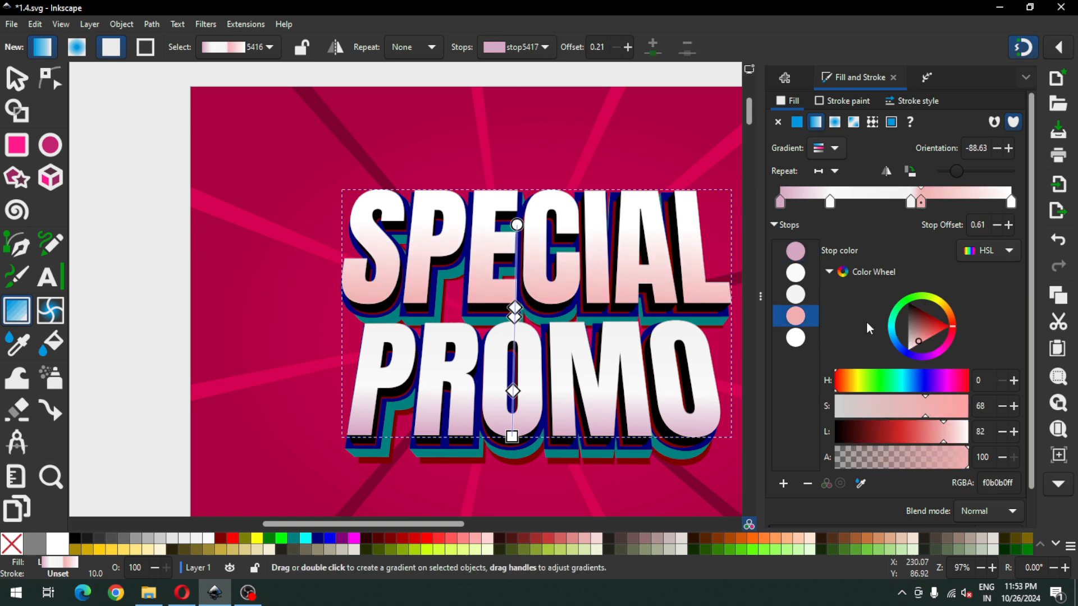
{"action": "left_click", "coordinate": [17, 79]}
{"action": "left_click", "coordinate": [153, 231]}
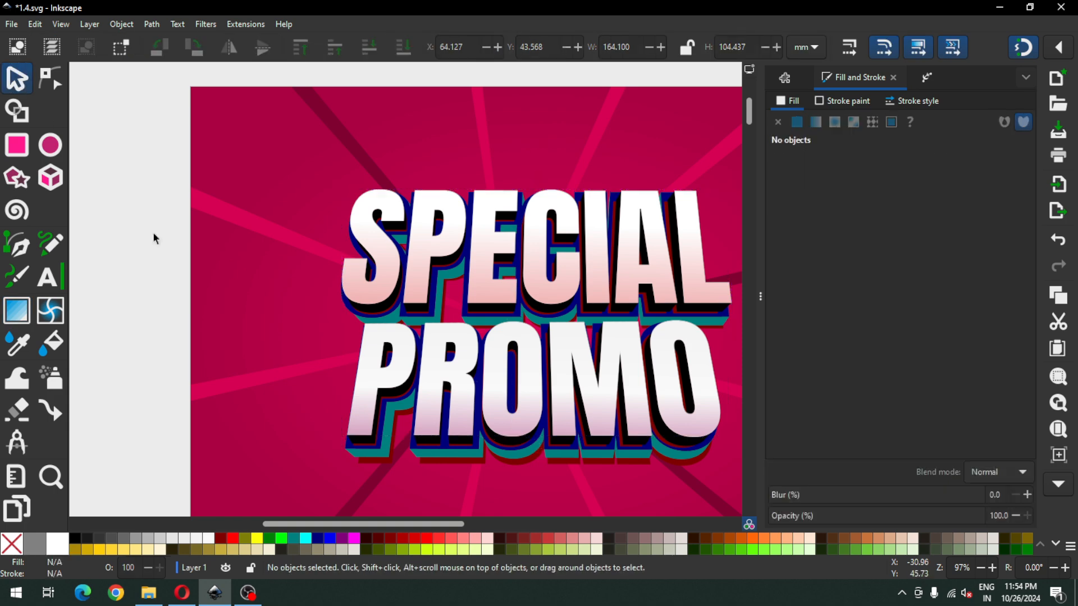
Step: Save the document and fill the black extrusion directly behind the letter faces with #800033
{"action": "left_click_drag", "start_coordinate": [395, 526], "coordinate": [417, 525]}
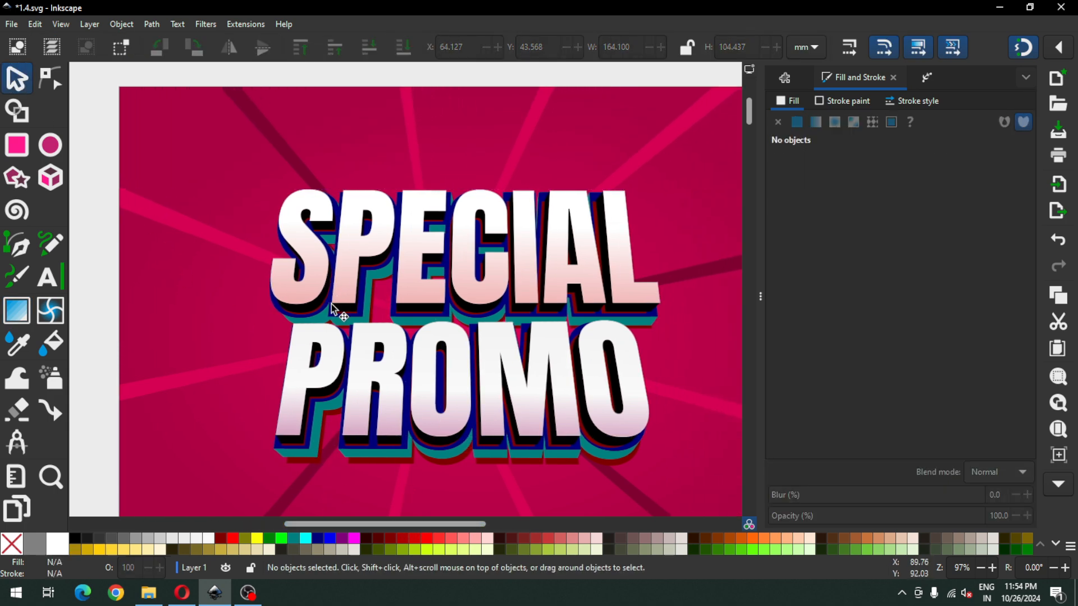
{"action": "key", "text": "z"}
{"action": "left_click_drag", "start_coordinate": [274, 276], "coordinate": [407, 354]}
{"action": "key", "text": "ctrl+s"}
{"action": "key", "text": "ctrl+s"}
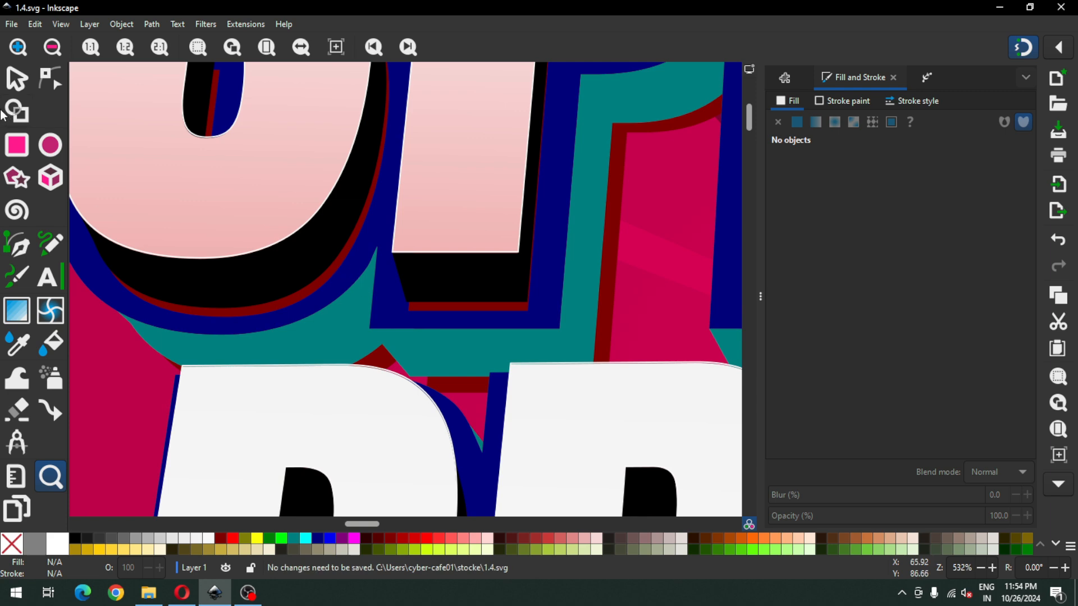
{"action": "left_click", "coordinate": [12, 78]}
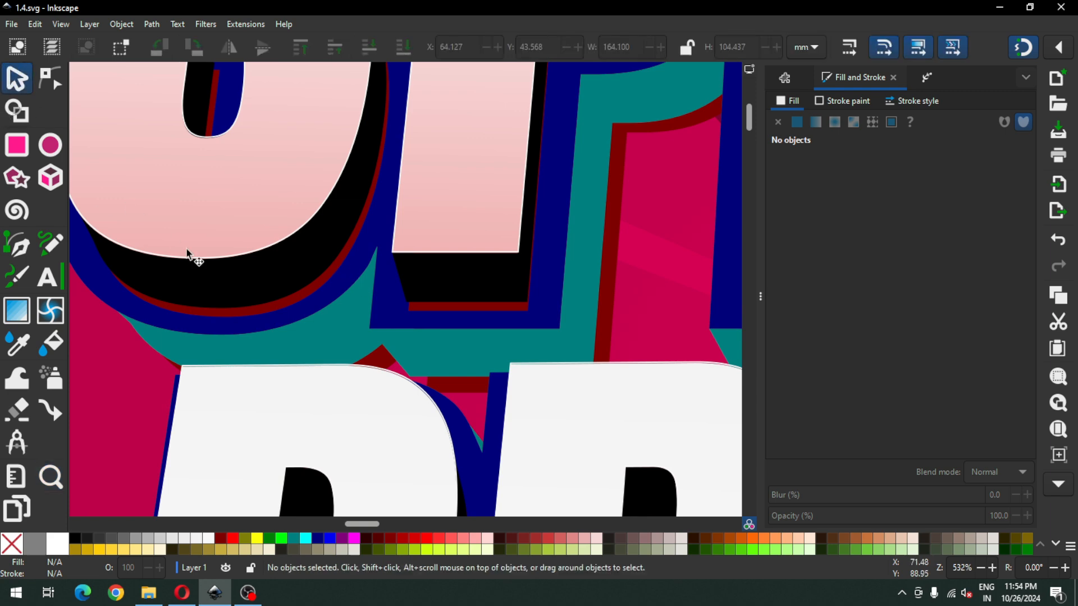
{"action": "left_click", "coordinate": [226, 302]}
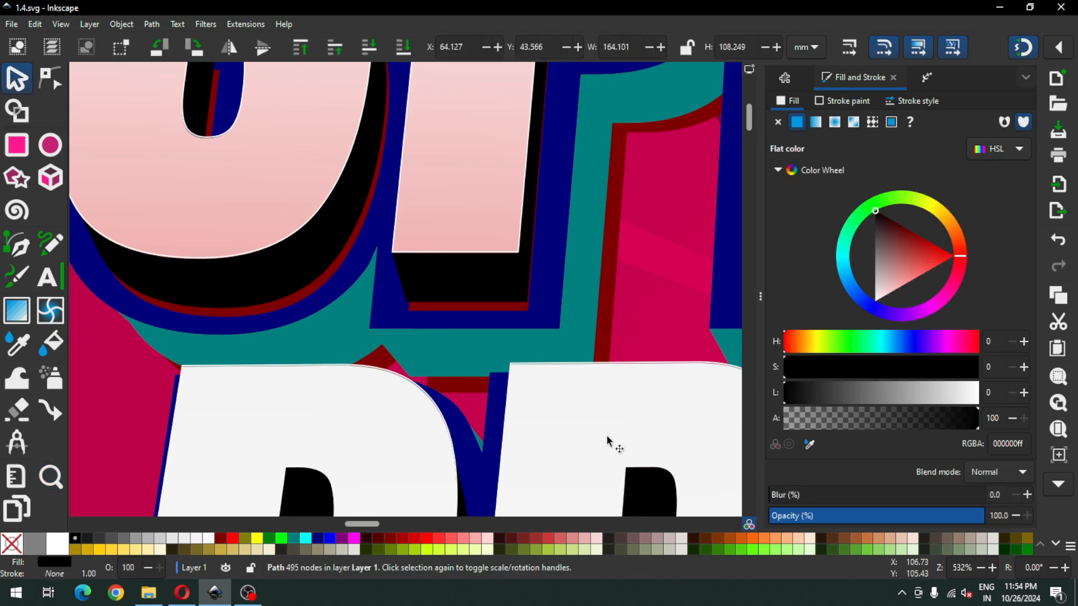
{"action": "left_click", "coordinate": [1055, 546]}
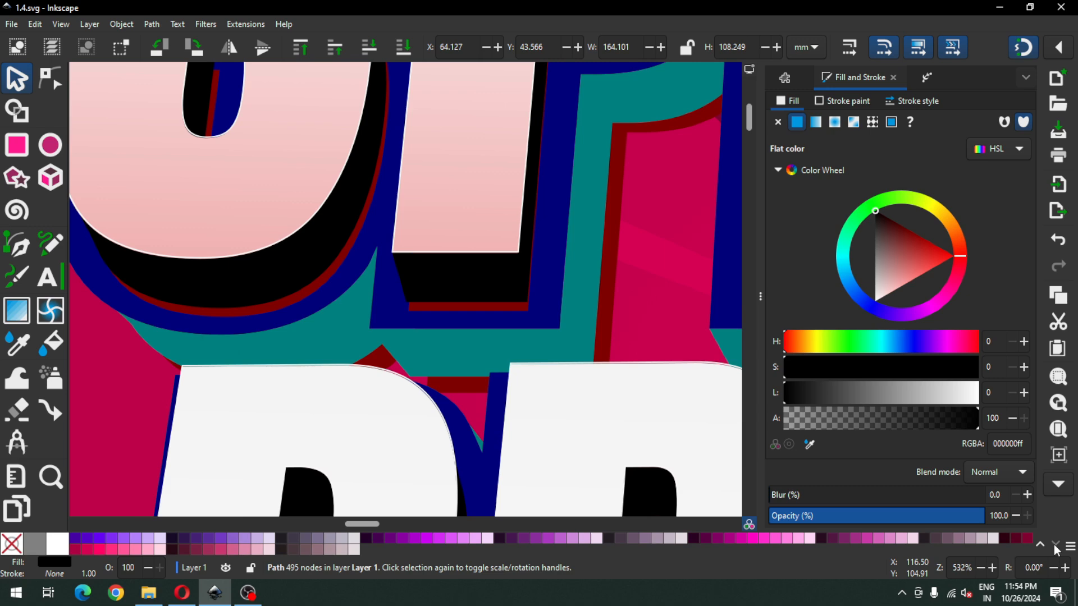
{"action": "left_click", "coordinate": [1026, 541]}
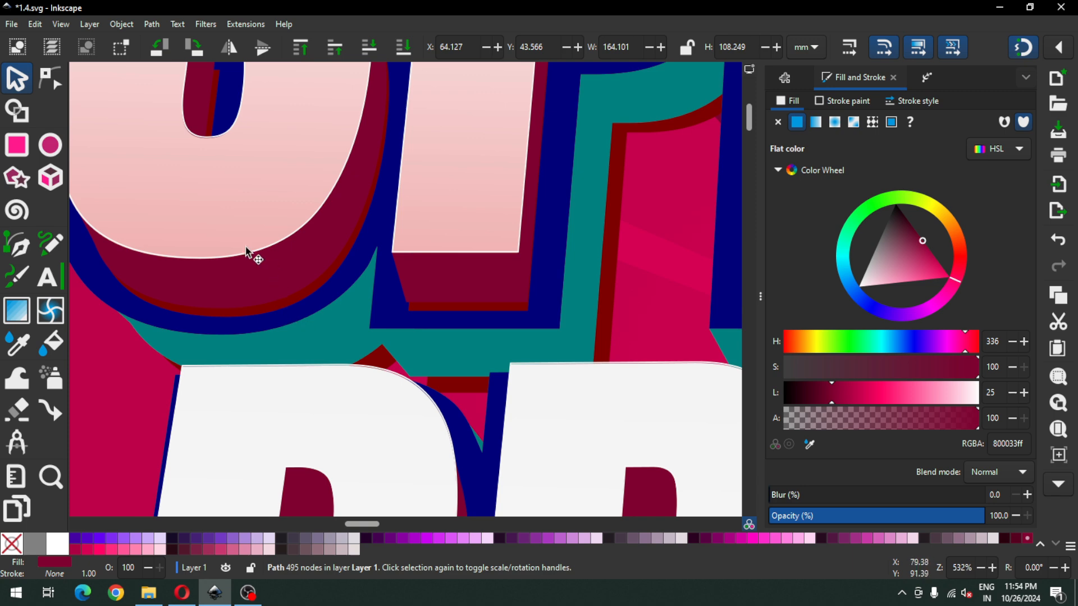
Step: Fill the navy layer behind the lettering with #550022 and the teal extrusion with #2B0011
{"action": "left_click", "coordinate": [96, 286]}
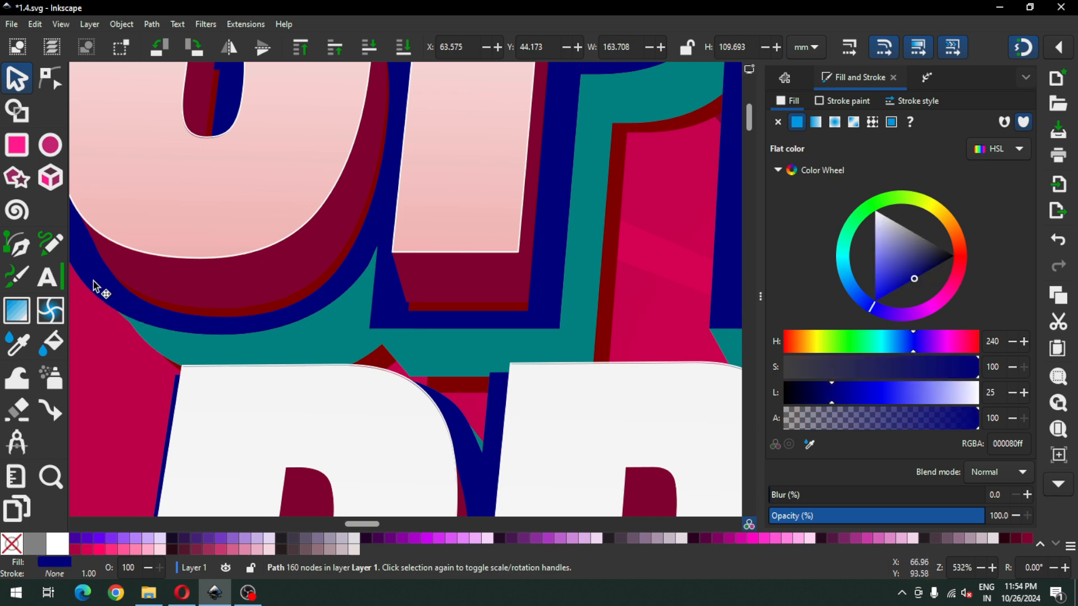
{"action": "left_click", "coordinate": [1014, 537]}
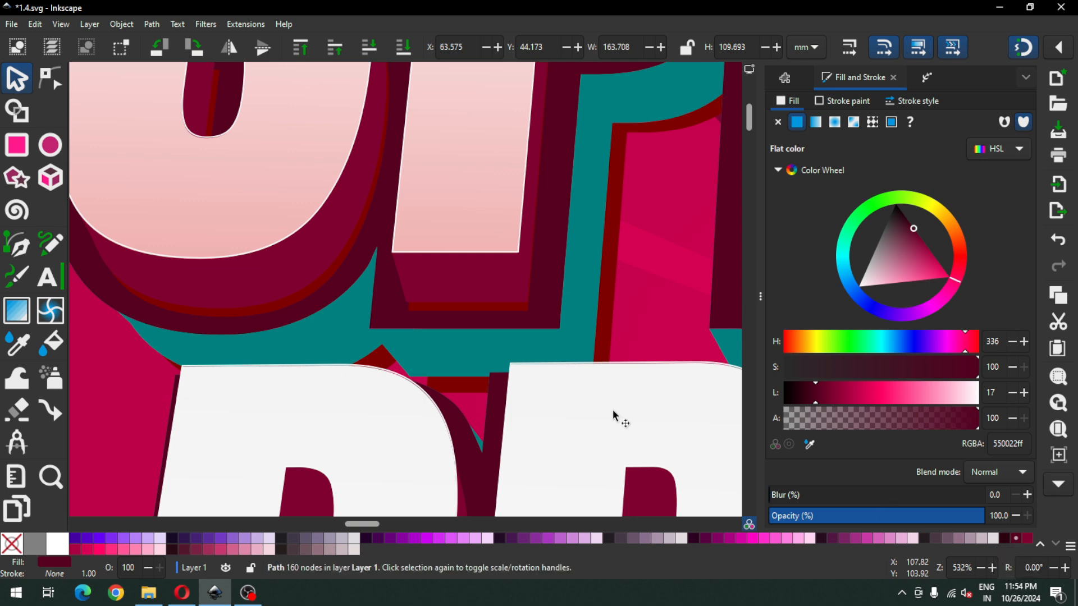
{"action": "scroll", "coordinate": [516, 359], "scroll_direction": "down", "scroll_amount": 2}
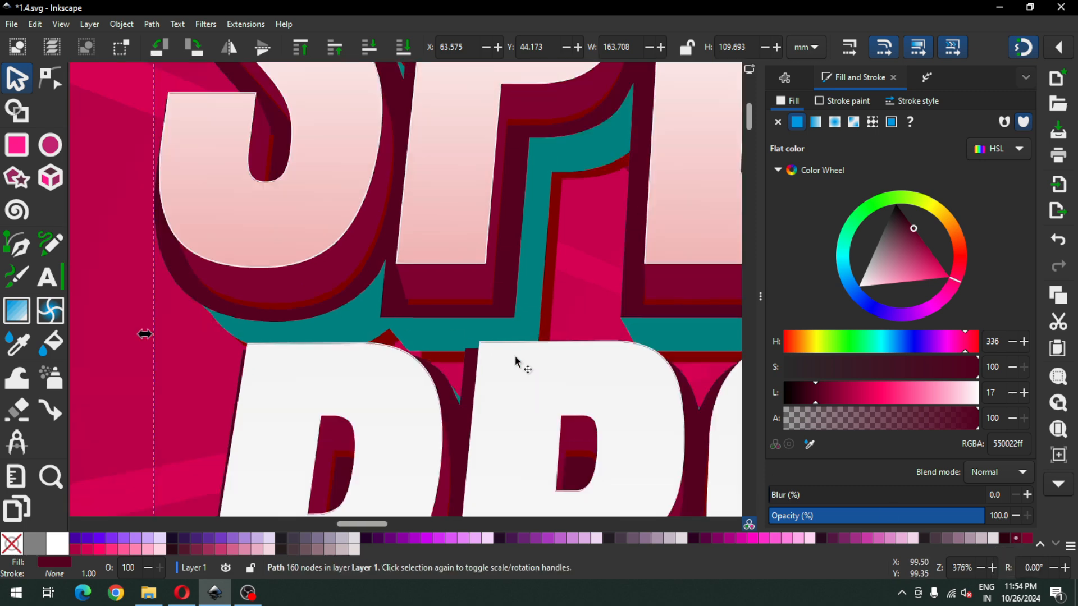
{"action": "left_click", "coordinate": [599, 324]}
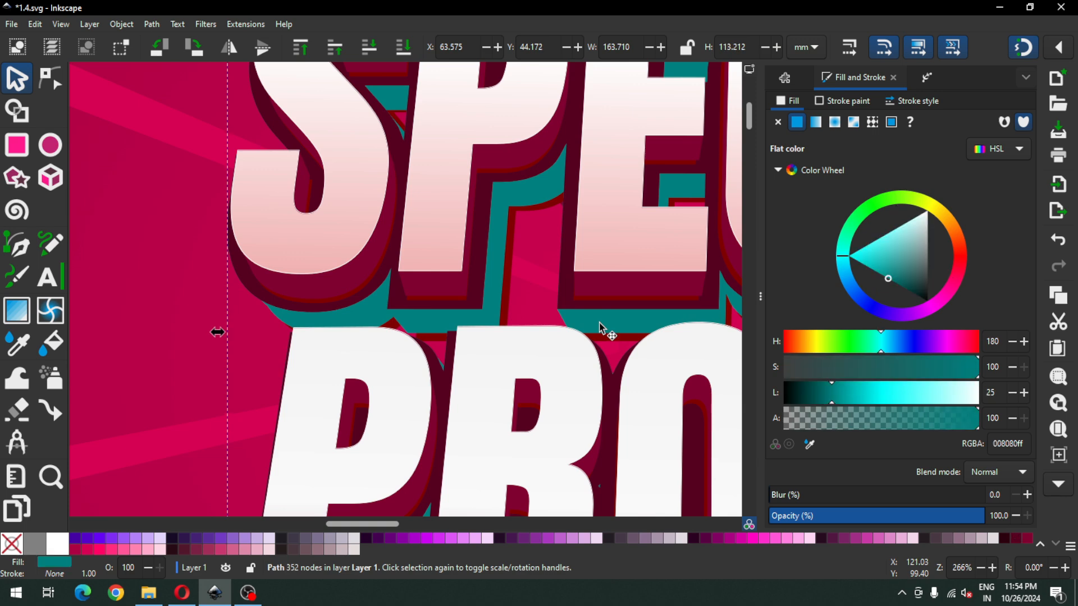
{"action": "left_click", "coordinate": [1004, 537]}
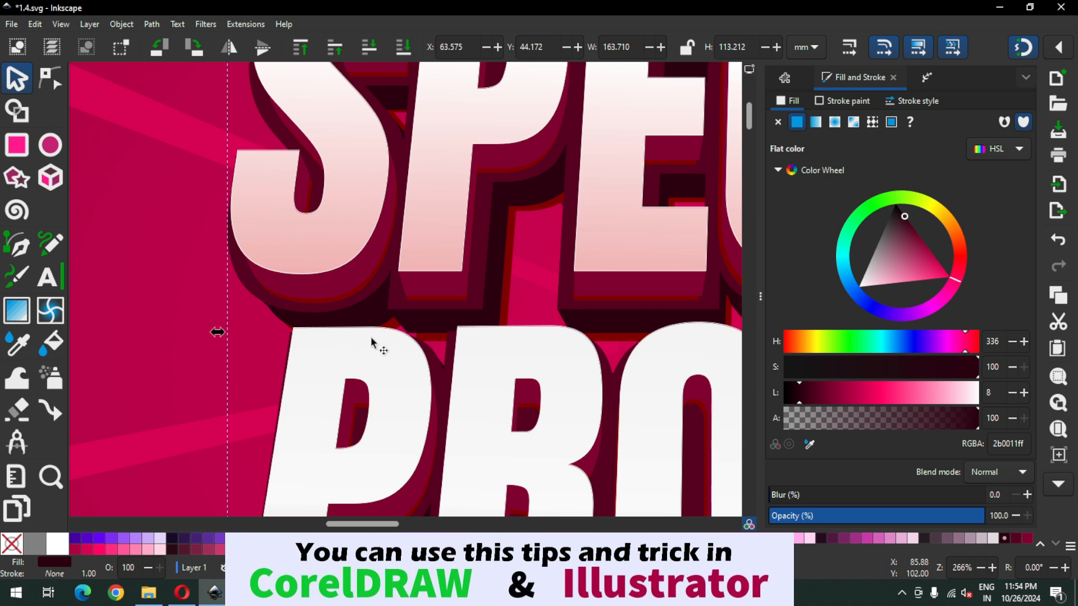
Step: Fill the dark red shadow layer just beneath the #800033 extrusion with #2B0011
{"action": "left_click", "coordinate": [189, 276]}
{"action": "key", "text": "z"}
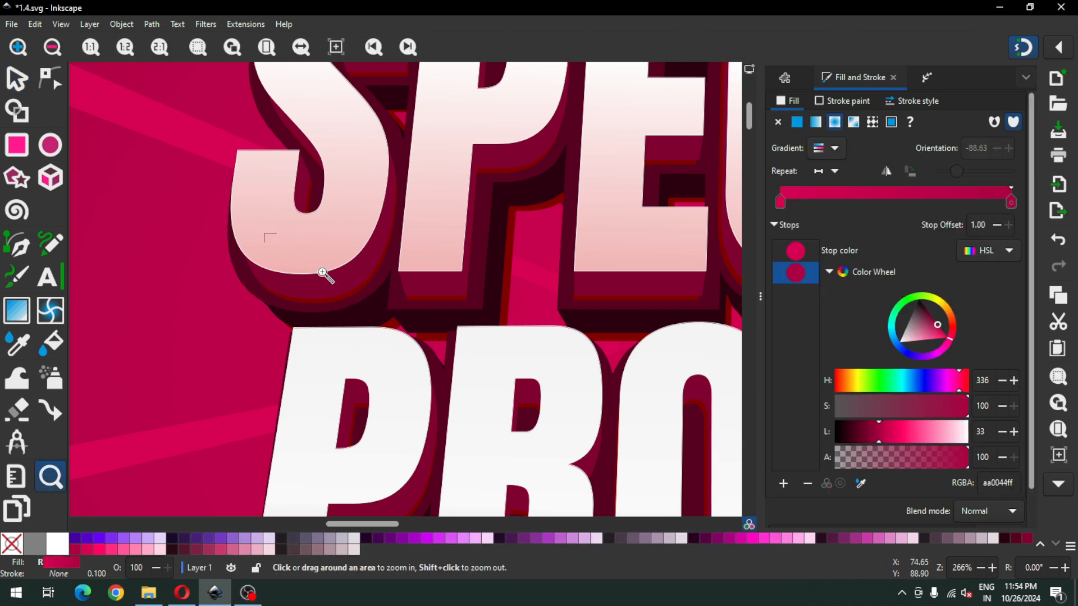
{"action": "left_click_drag", "start_coordinate": [265, 234], "coordinate": [414, 339]}
{"action": "left_click", "coordinate": [19, 89]}
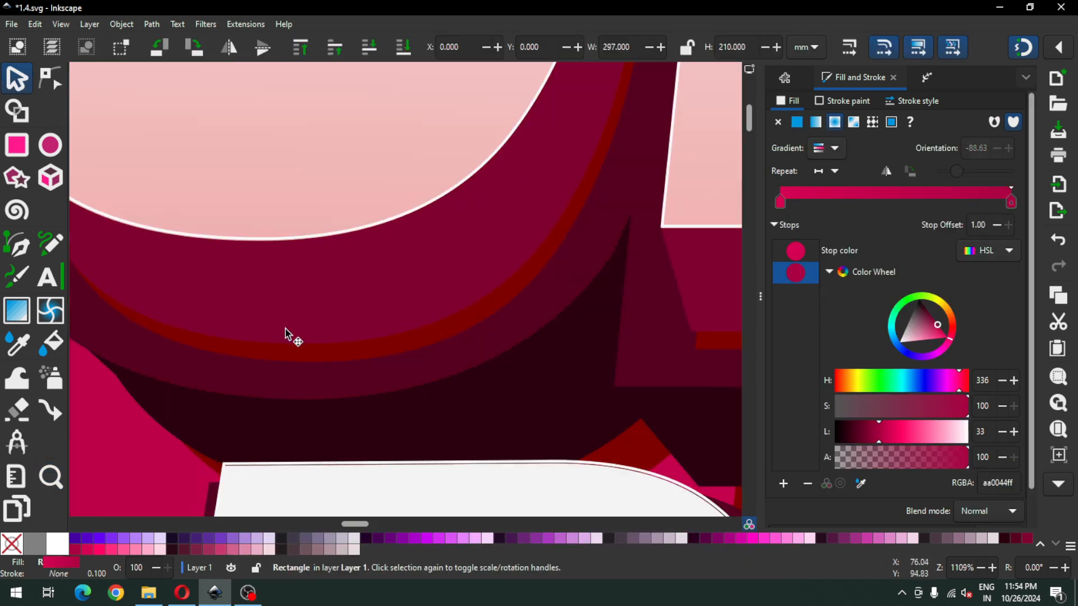
{"action": "left_click", "coordinate": [304, 368]}
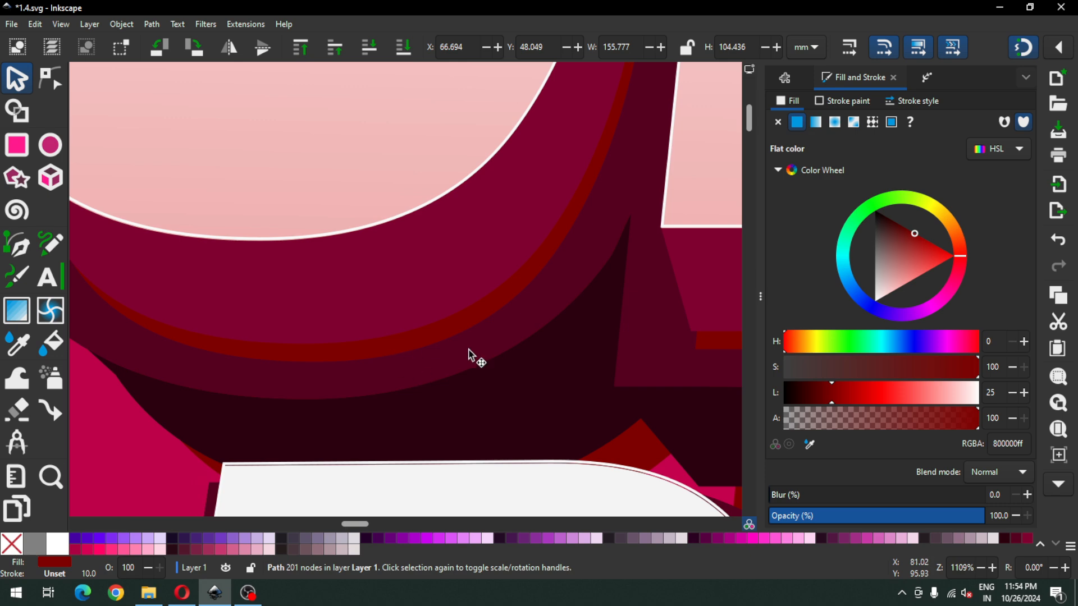
{"action": "left_click", "coordinate": [1006, 539]}
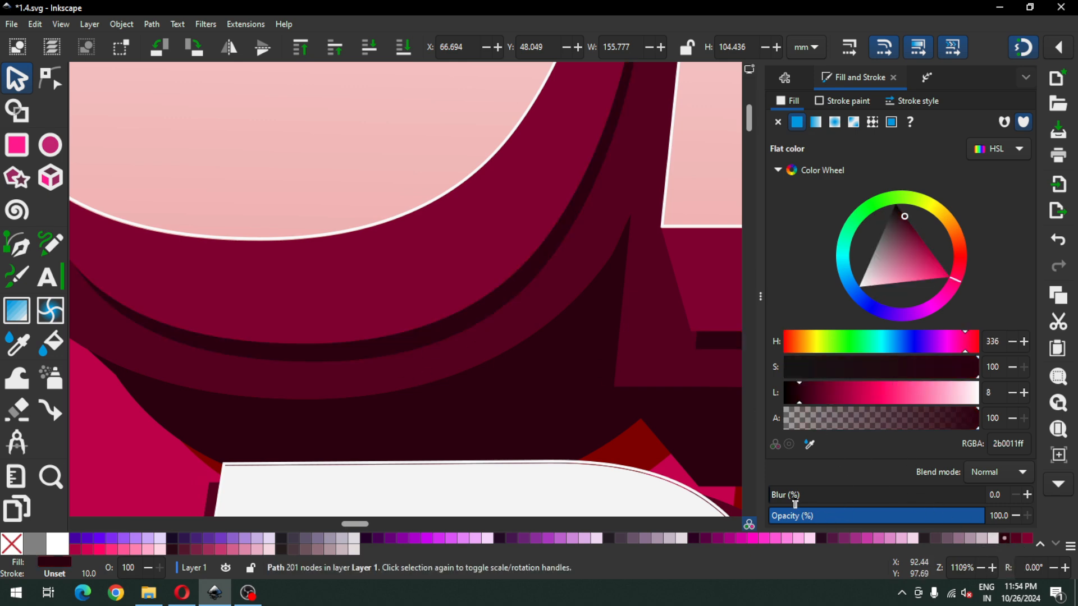
Step: Slightly blur the #2B0011 shadow layer just beneath the #800033 extrusion
{"action": "left_click", "coordinate": [778, 496]}
{"action": "left_click_drag", "start_coordinate": [780, 496], "coordinate": [774, 495]}
{"action": "left_click", "coordinate": [600, 367]}
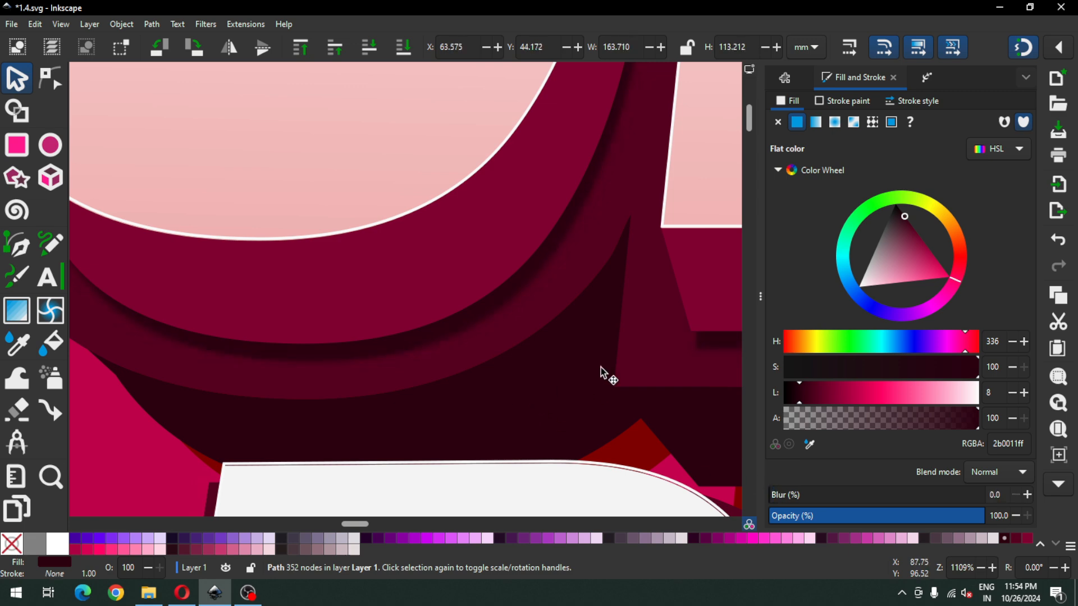
{"action": "key", "text": "minus"}
{"action": "key", "text": "minus"}
{"action": "key", "text": "minus"}
{"action": "key", "text": "minus"}
{"action": "key", "text": "minus"}
{"action": "key", "text": "minus"}
{"action": "key", "text": "minus"}
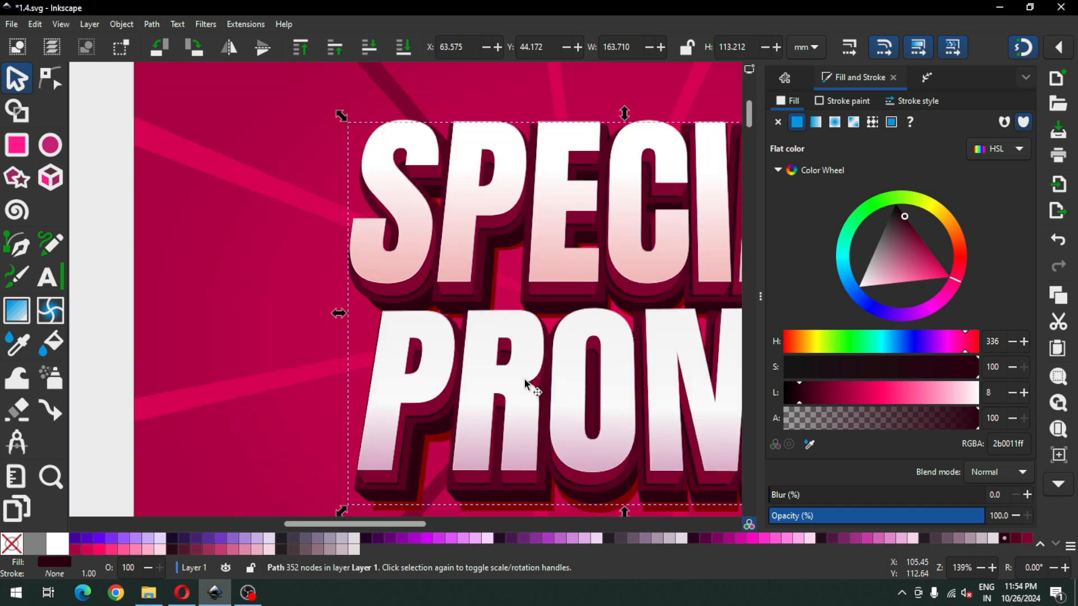
{"action": "left_click", "coordinate": [164, 386]}
Step: Fill the red backmost shadow layer of the lettering with #1A000A, setting its lightness to 5
{"action": "key", "text": "z"}
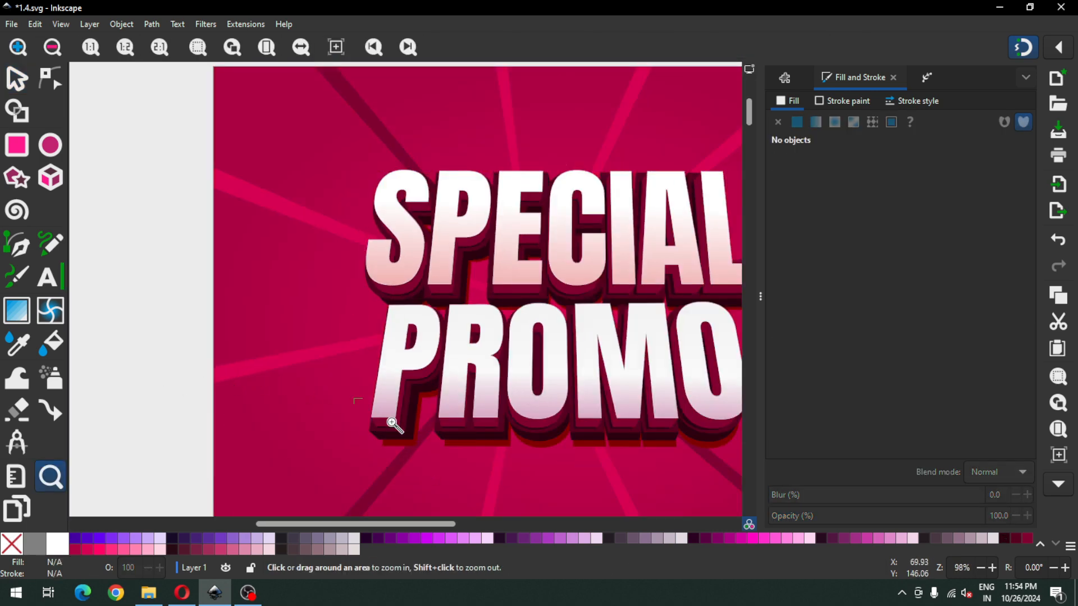
{"action": "left_click_drag", "start_coordinate": [362, 402], "coordinate": [479, 467]}
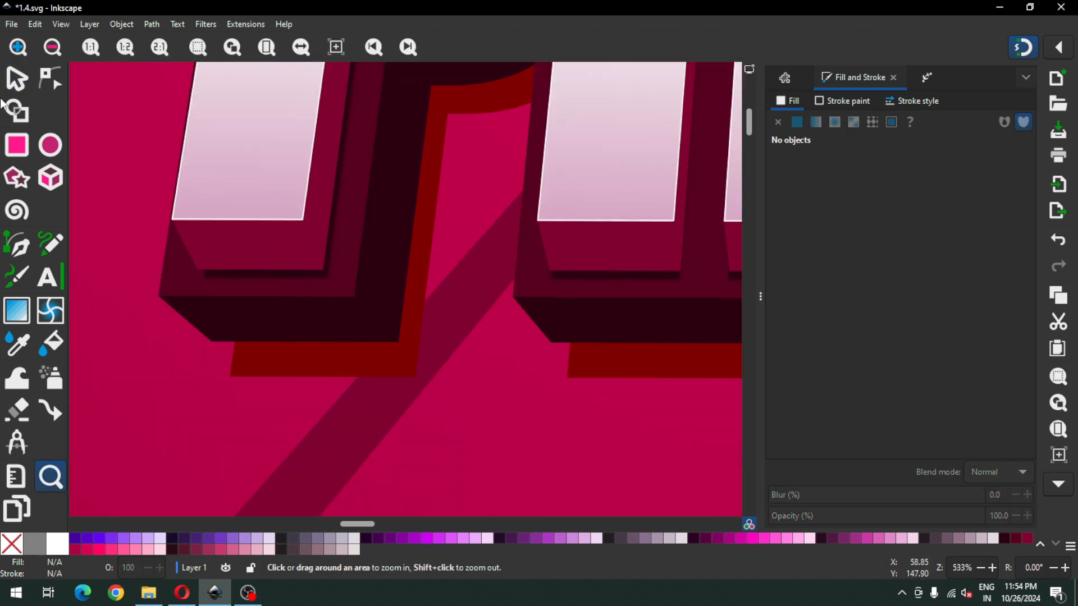
{"action": "key", "text": "s"}
{"action": "left_click", "coordinate": [385, 366]}
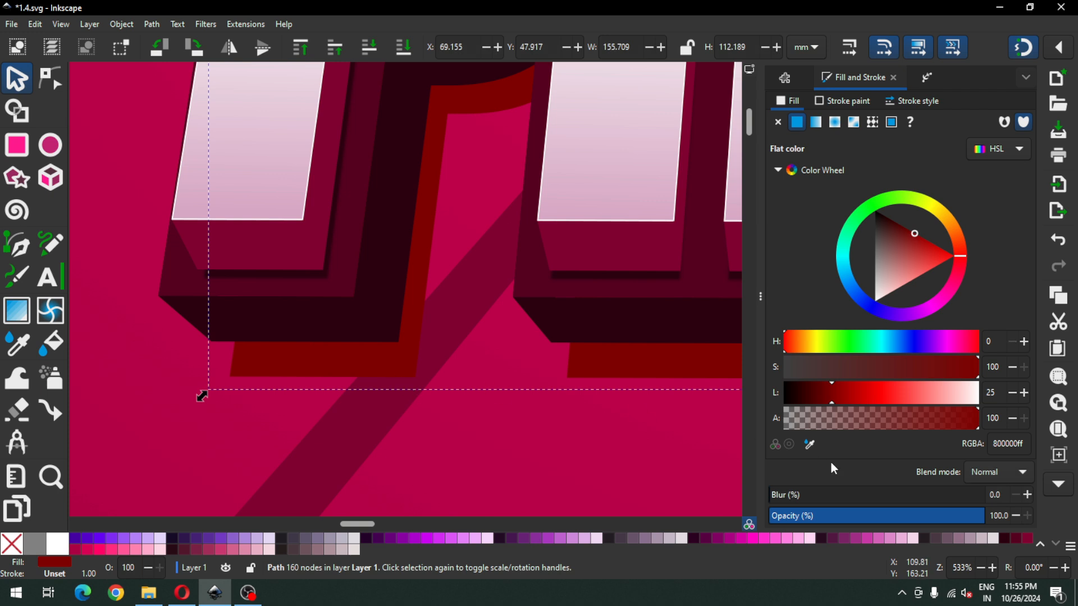
{"action": "left_click", "coordinate": [1004, 538]}
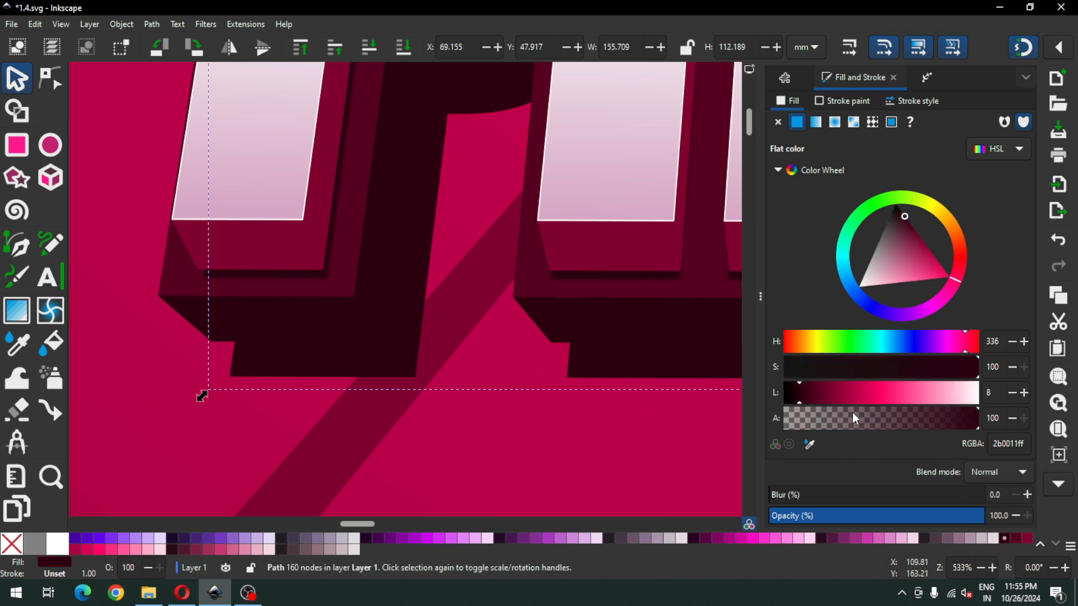
{"action": "left_click", "coordinate": [793, 392]}
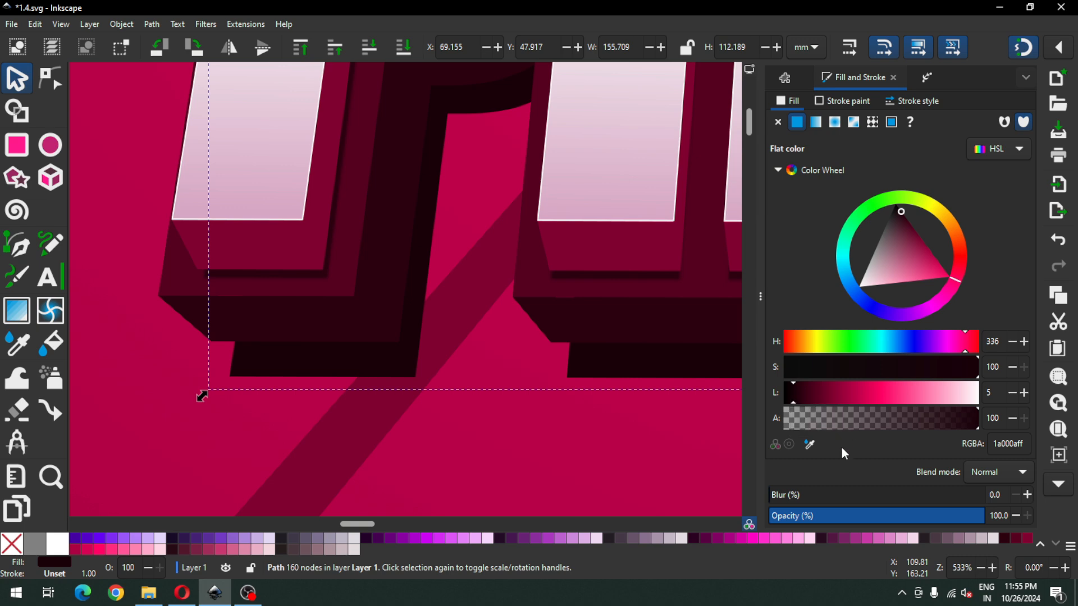
Step: Blur the #1A000A backmost shadow layer by 7.1%
{"action": "mouse_move", "coordinate": [789, 496]}
{"action": "left_mouse_down"}
{"action": "mouse_move", "coordinate": [805, 495]}
{"action": "mouse_move", "coordinate": [784, 497]}
{"action": "left_mouse_up"}
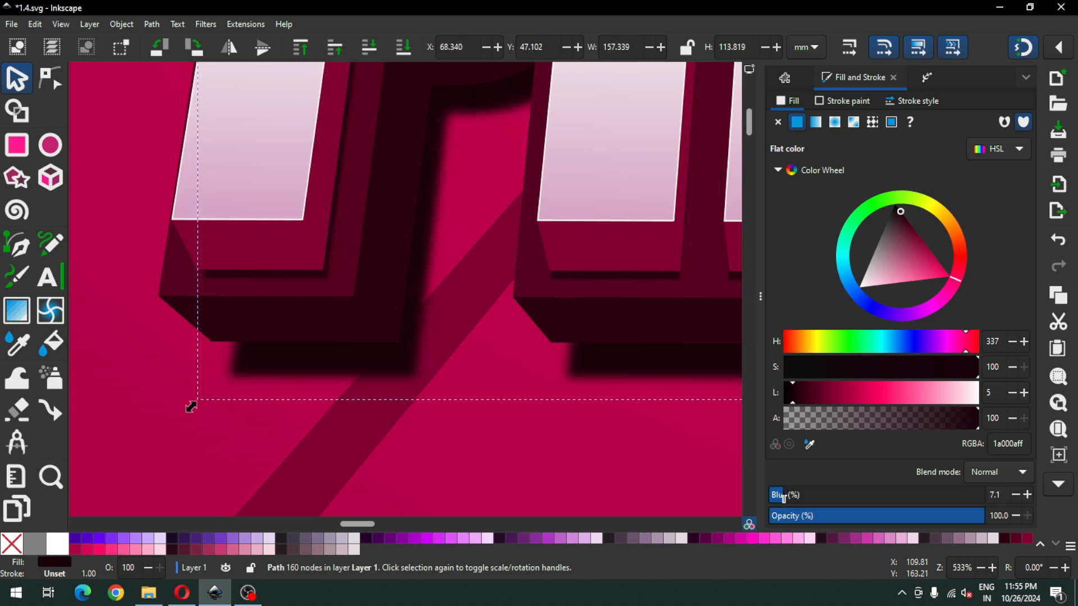
{"action": "left_click", "coordinate": [555, 482]}
{"action": "scroll", "coordinate": [555, 482], "scroll_direction": "down", "scroll_amount": 5}
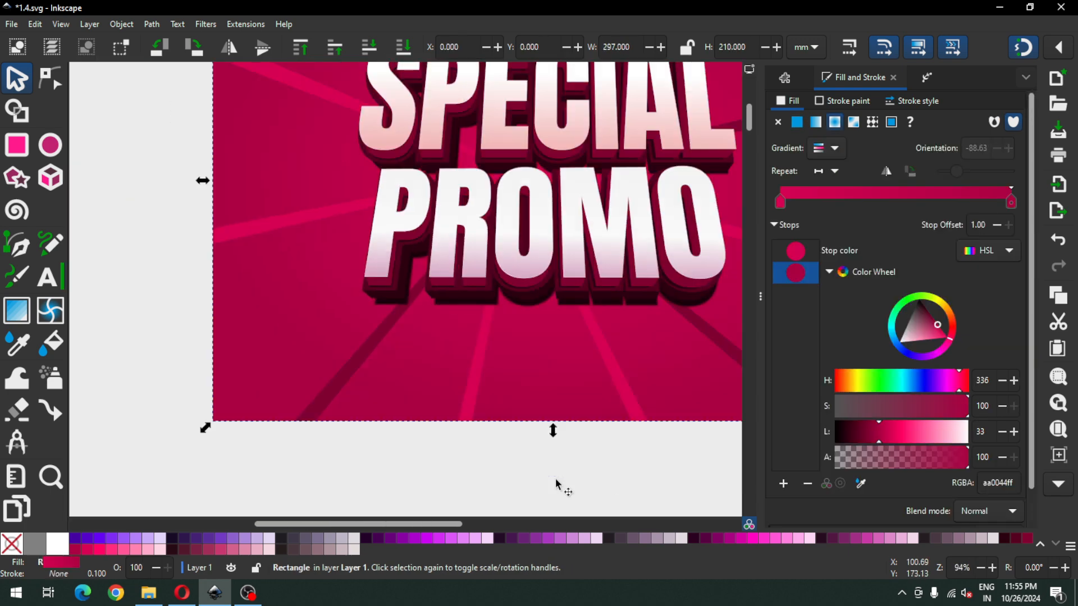
Step: Lower the fill alpha of the blurred backmost shadow layer to 37
{"action": "key", "text": "z"}
{"action": "left_click_drag", "start_coordinate": [348, 268], "coordinate": [501, 344]}
{"action": "left_click", "coordinate": [17, 78]}
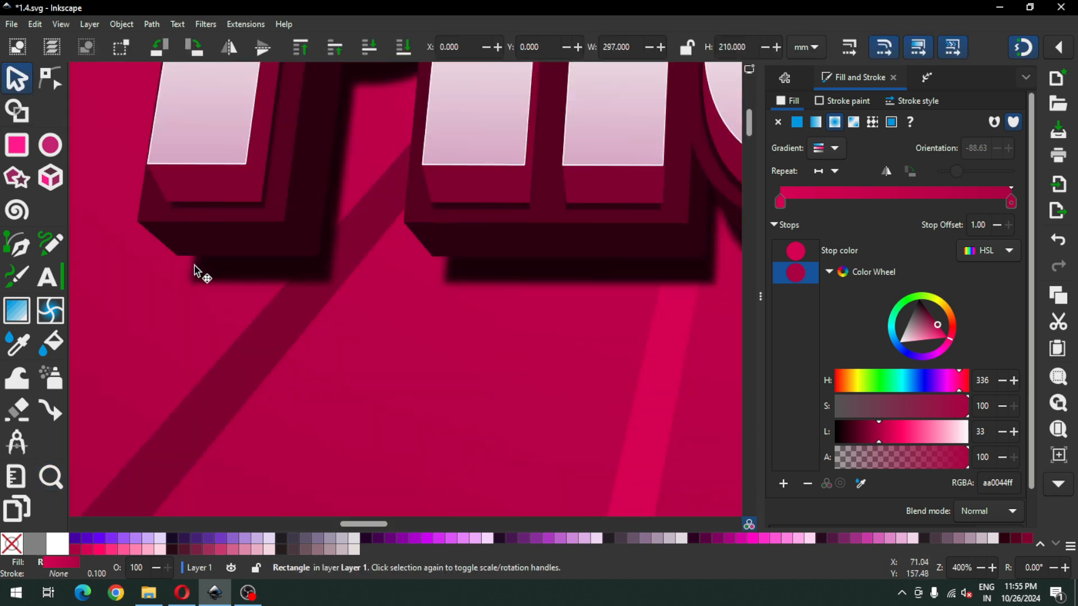
{"action": "left_click", "coordinate": [212, 281]}
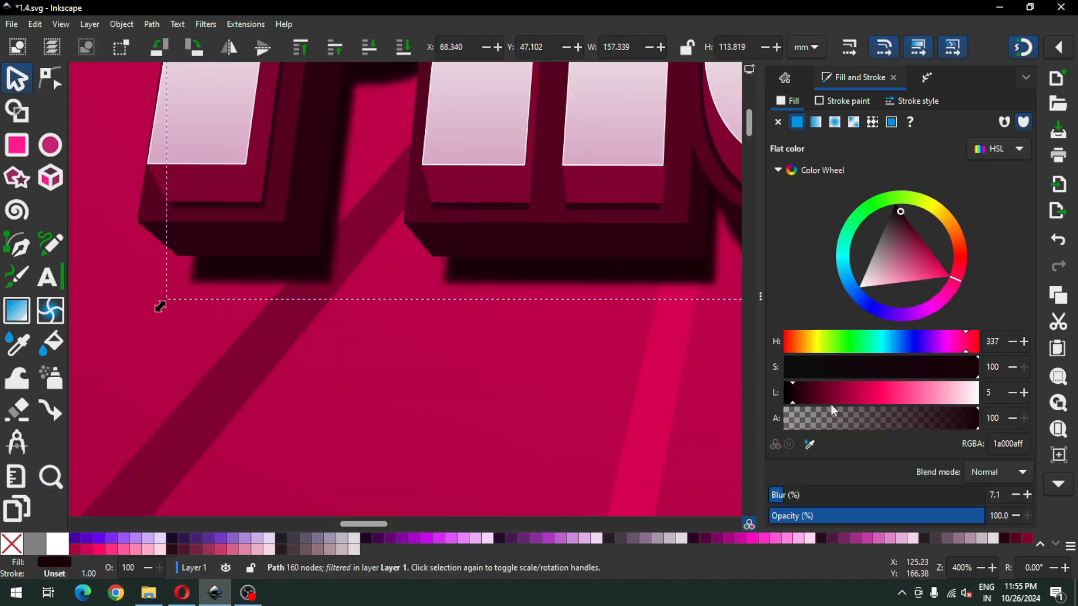
{"action": "left_click", "coordinate": [902, 419]}
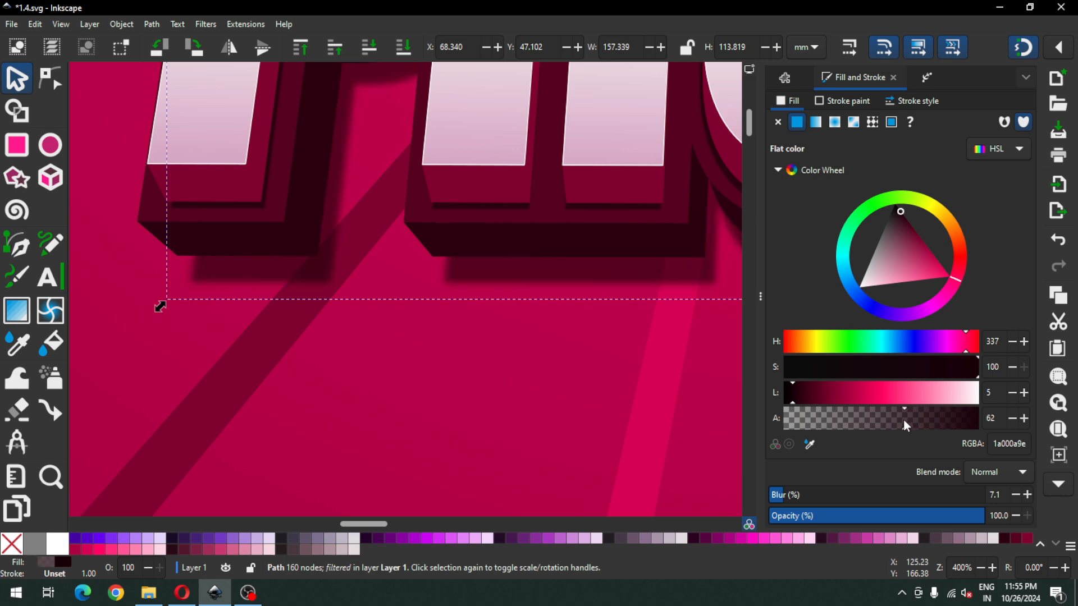
{"action": "left_click_drag", "start_coordinate": [902, 420], "coordinate": [858, 421]}
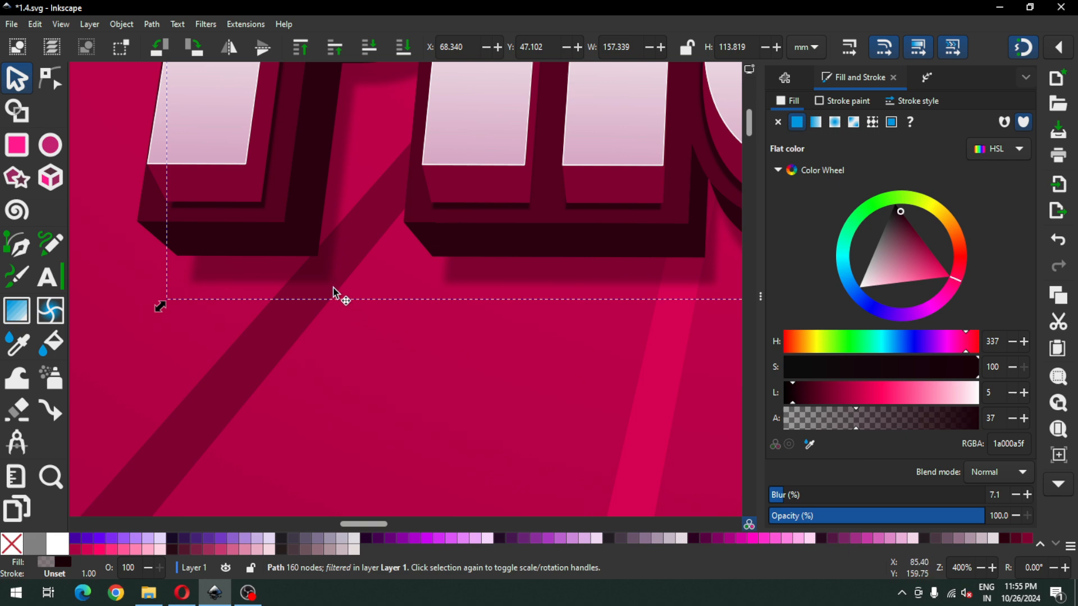
{"action": "left_click", "coordinate": [413, 409]}
{"action": "scroll", "coordinate": [446, 401], "scroll_direction": "down", "scroll_amount": 5}
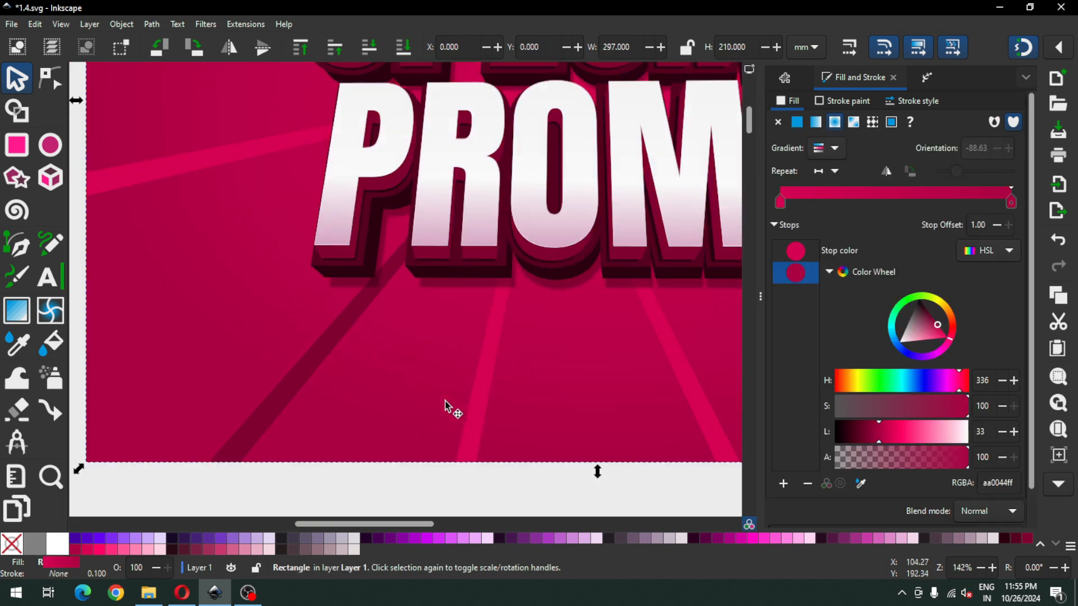
Step: Deselect everything and save the document
{"action": "left_click", "coordinate": [419, 466]}
{"action": "left_click_drag", "start_coordinate": [405, 524], "coordinate": [456, 523]}
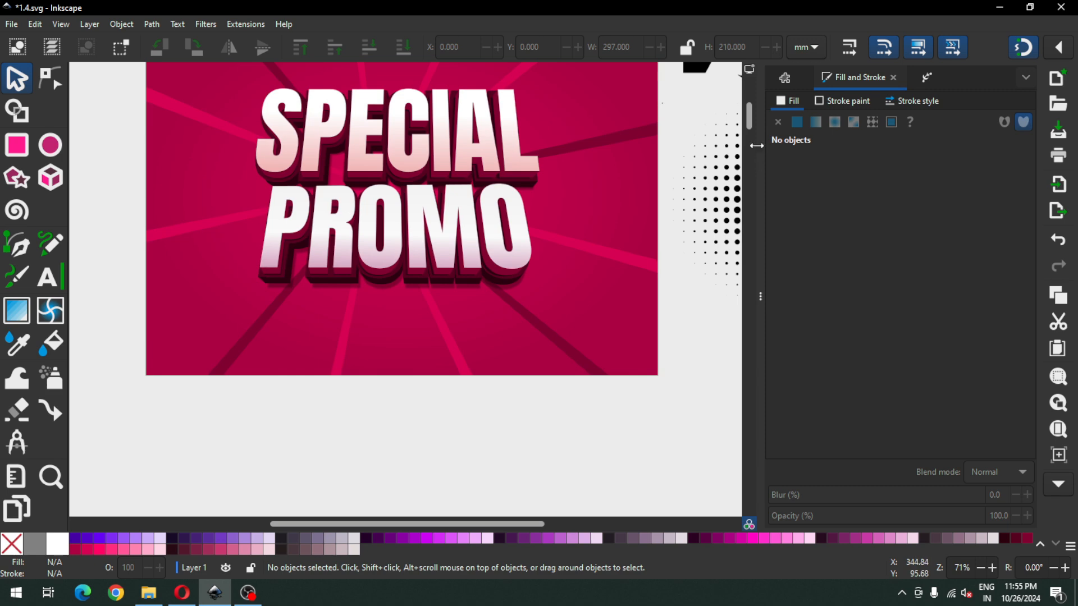
{"action": "left_click_drag", "start_coordinate": [753, 128], "coordinate": [748, 118]}
{"action": "key", "text": "ctrl+s"}
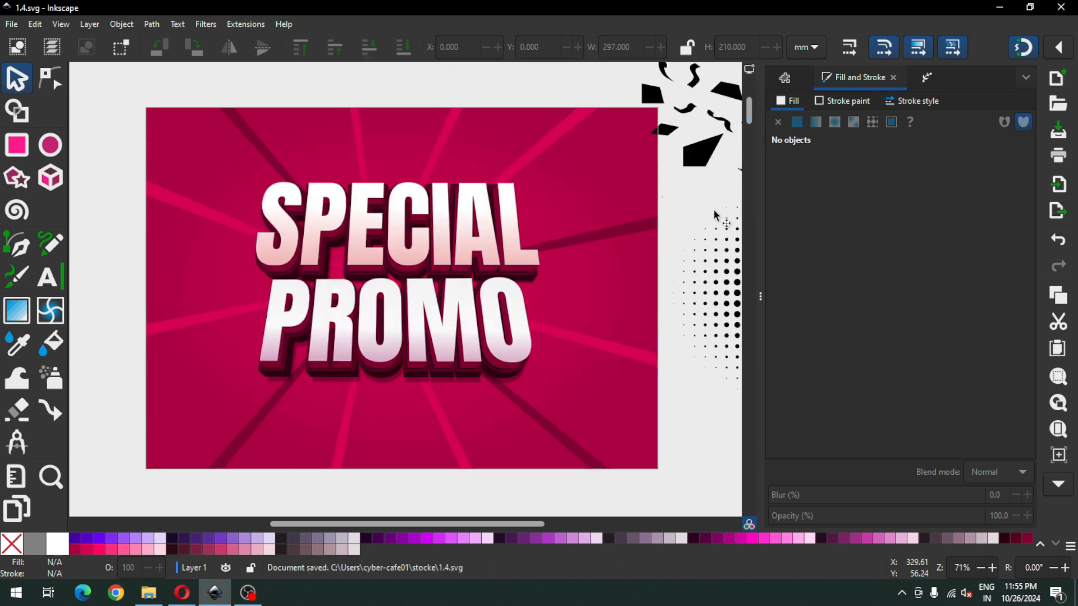
{"action": "key", "text": "ctrl+s"}
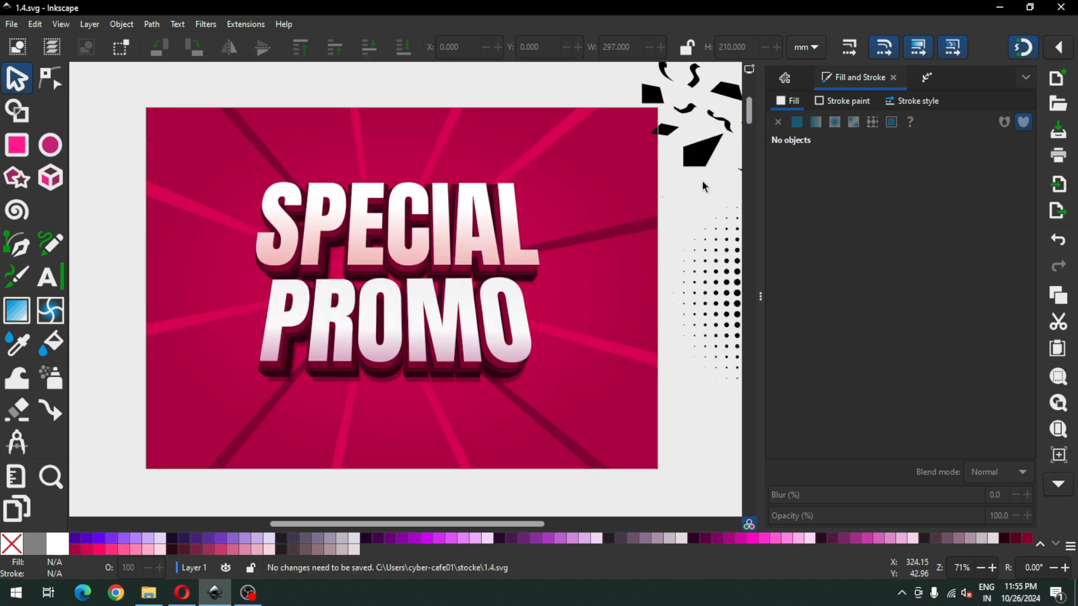
Step: Scale all ten black confetti shapes beside the artwork down together to about 47.6 by 39.7 mm
{"action": "left_click", "coordinate": [699, 153]}
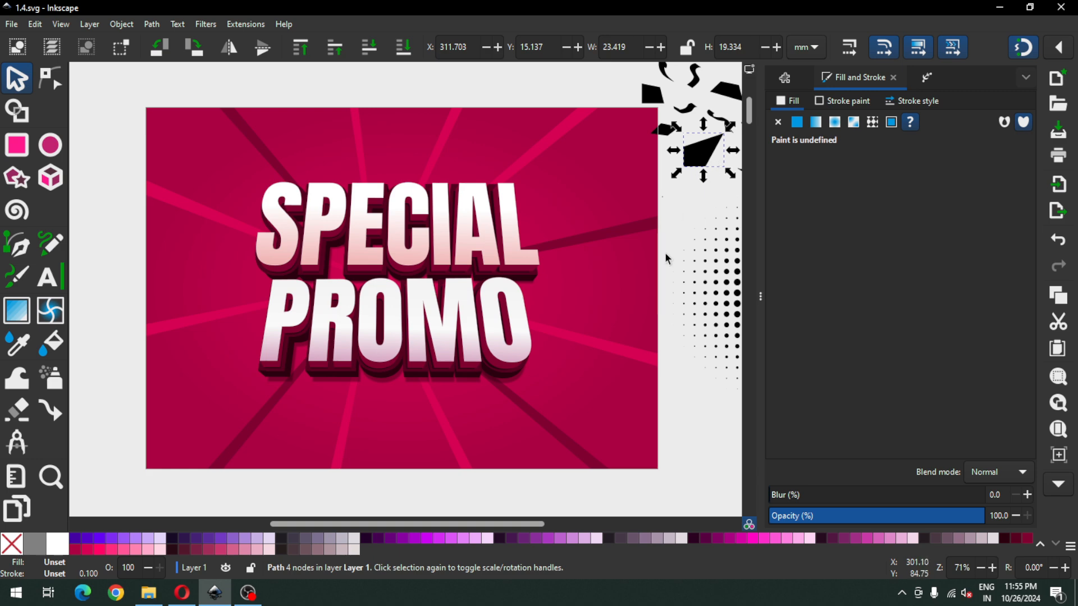
{"action": "left_click_drag", "start_coordinate": [507, 522], "coordinate": [561, 493]}
{"action": "left_click", "coordinate": [689, 127]}
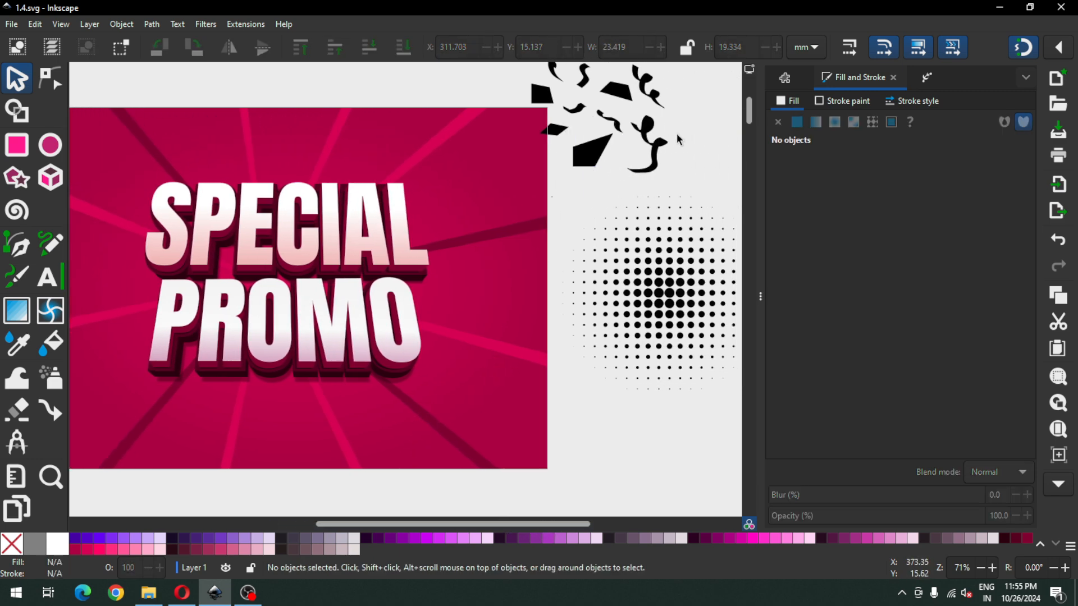
{"action": "key", "text": "minus"}
{"action": "key", "text": "z"}
{"action": "left_click_drag", "start_coordinate": [421, 108], "coordinate": [620, 242]}
{"action": "left_click", "coordinate": [20, 82]}
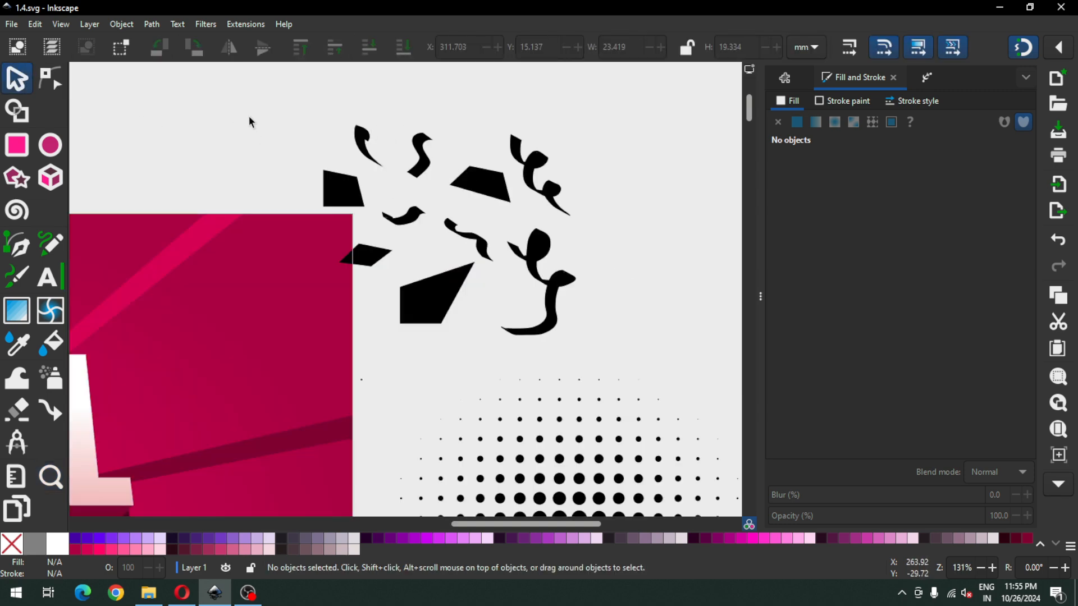
{"action": "left_click_drag", "start_coordinate": [263, 111], "coordinate": [615, 365]}
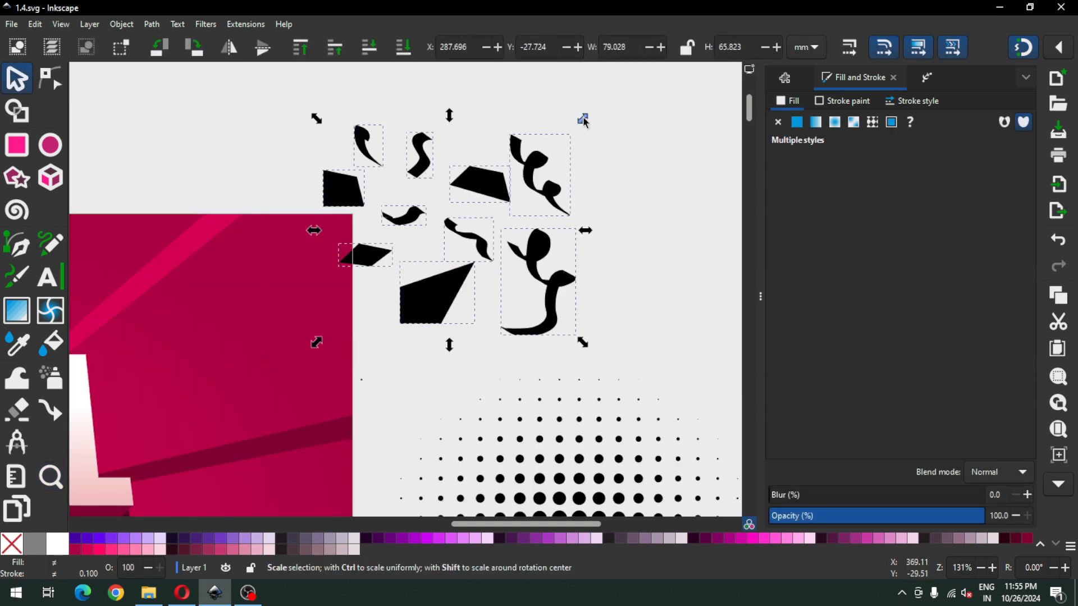
{"action": "left_click_drag", "start_coordinate": [583, 118], "coordinate": [545, 166]}
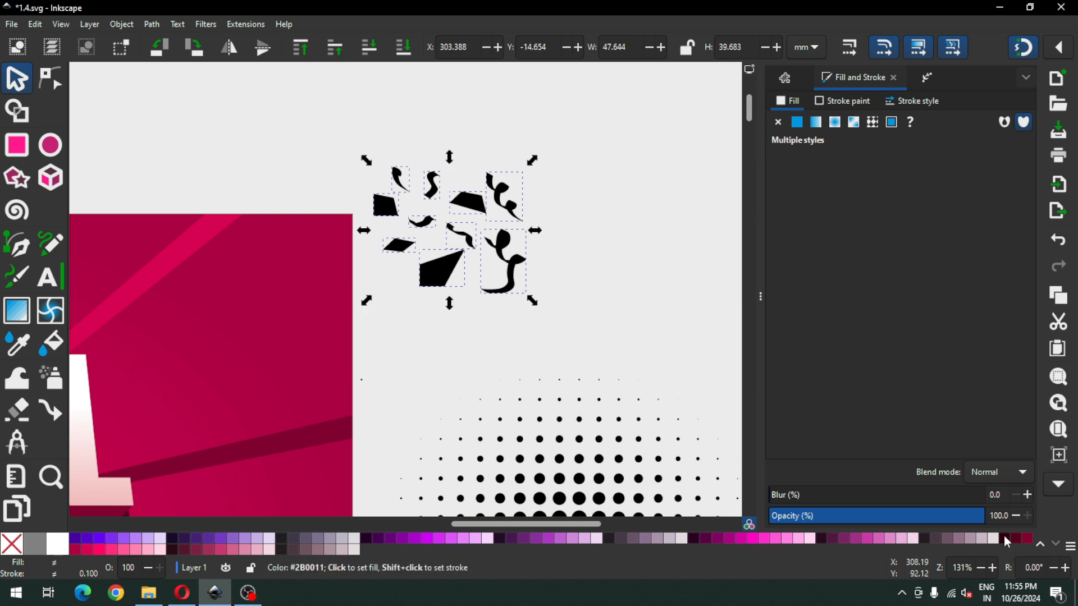
Step: Fill all the confetti shapes with yellow #FFD42A and deselect them
{"action": "left_click", "coordinate": [1040, 544]}
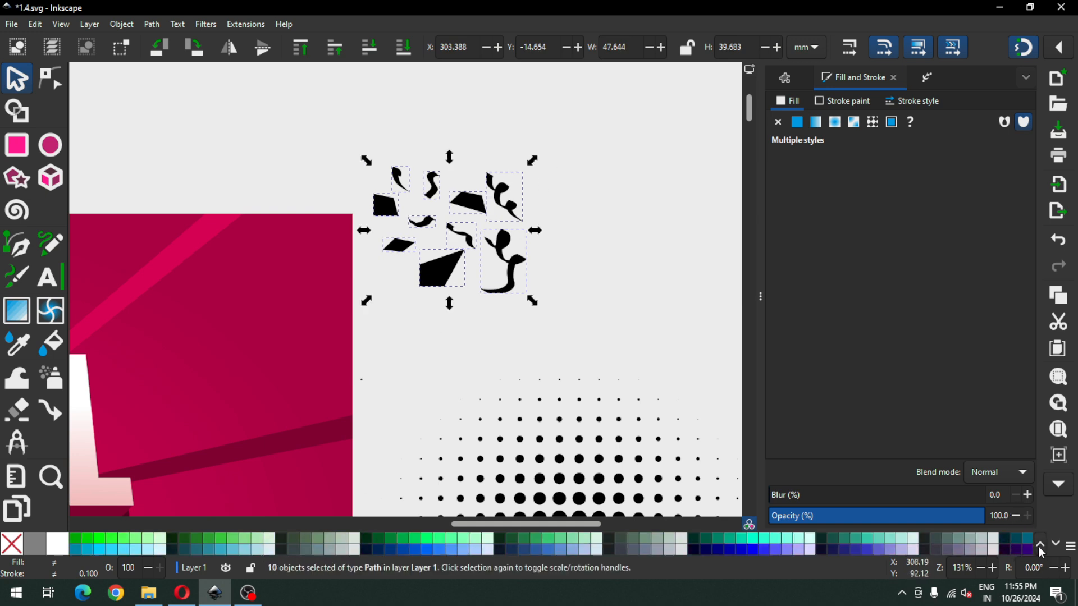
{"action": "left_click", "coordinate": [1039, 544]}
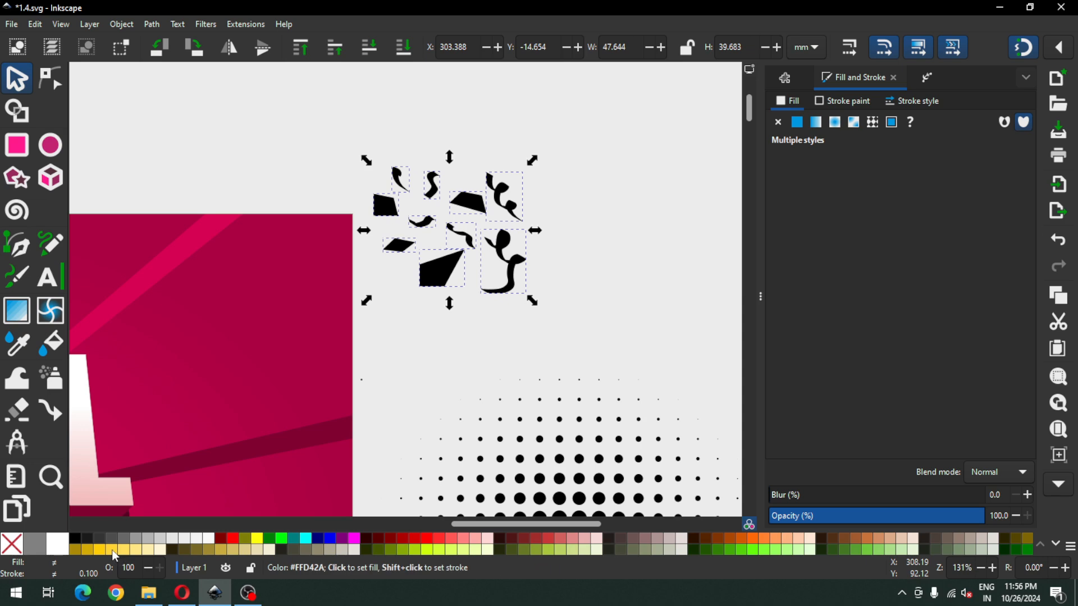
{"action": "left_click", "coordinate": [112, 549]}
{"action": "left_click", "coordinate": [571, 251]}
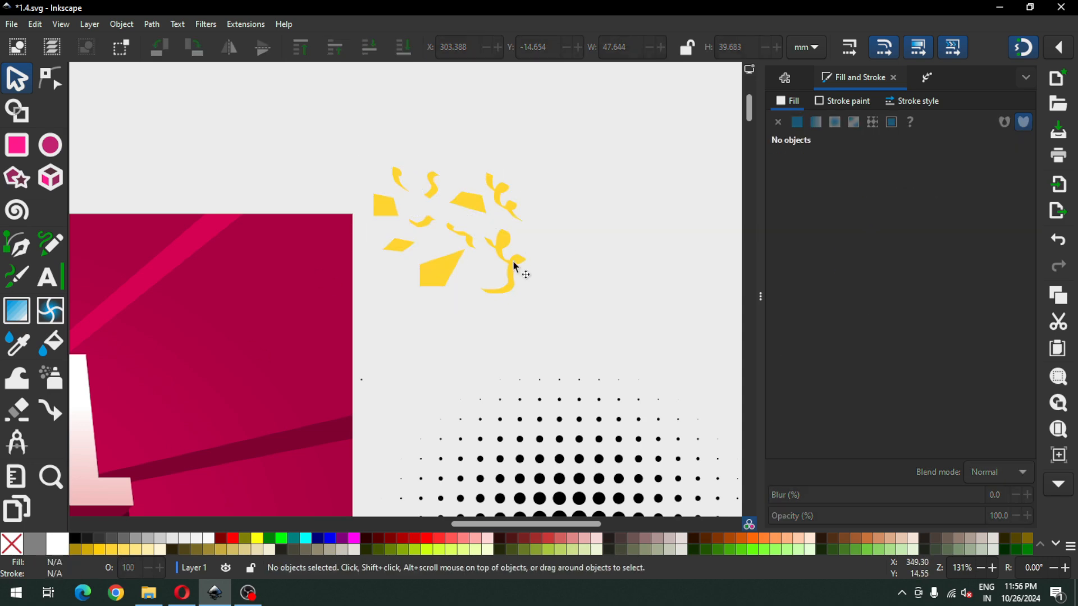
Step: Spread the four angular yellow confetti pieces around the lettering and place one wavy streamer at the artwork's lower right
{"action": "left_click", "coordinate": [439, 271]}
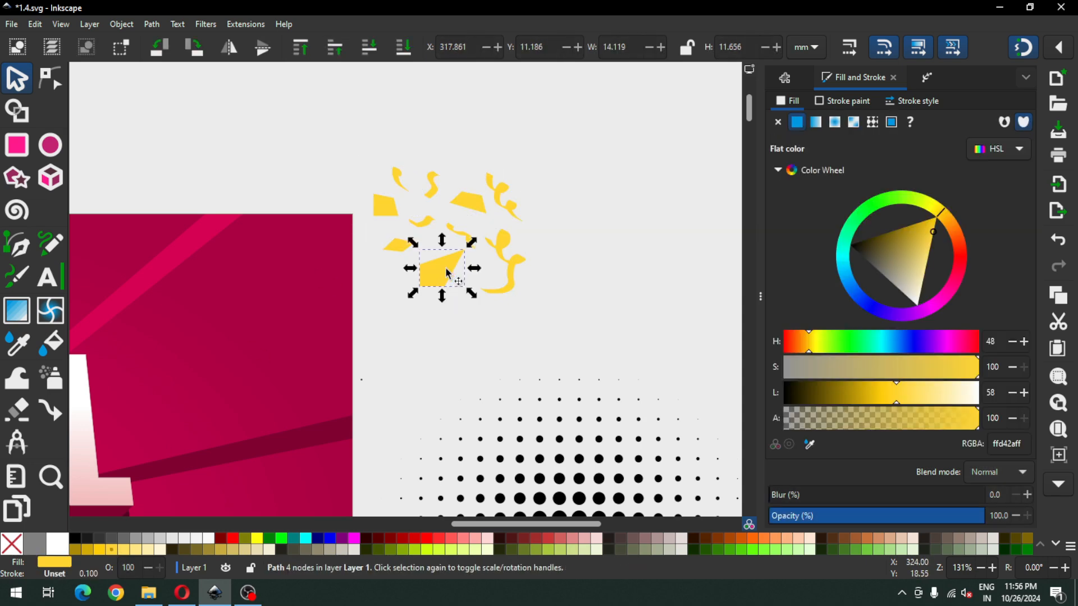
{"action": "key", "text": "minus"}
{"action": "key", "text": "minus"}
{"action": "key", "text": "minus"}
{"action": "key", "text": "minus"}
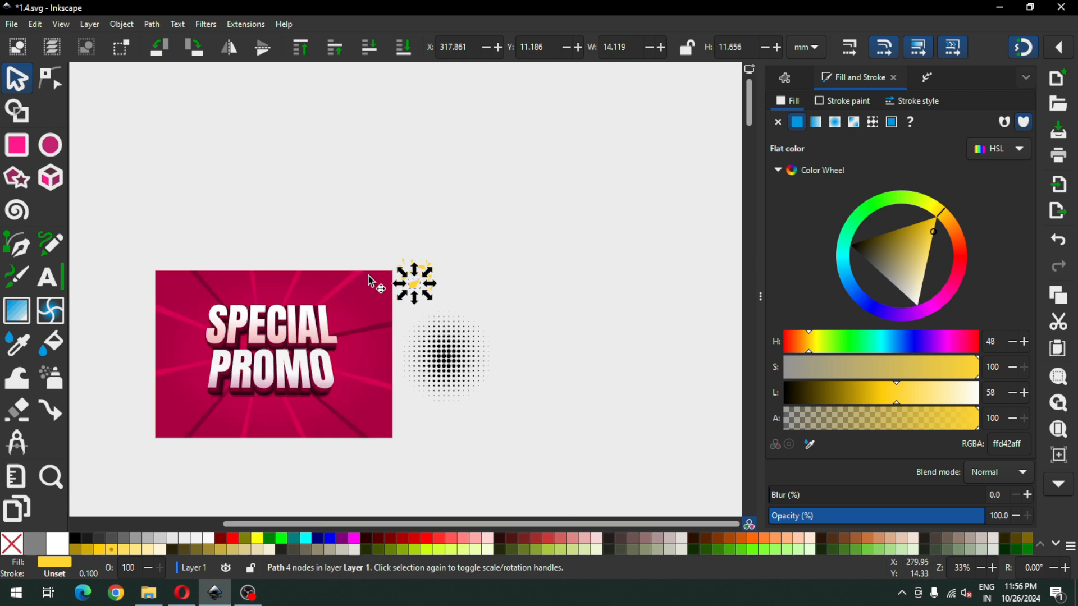
{"action": "key", "text": "z"}
{"action": "left_click_drag", "start_coordinate": [144, 255], "coordinate": [499, 441]}
{"action": "left_click", "coordinate": [16, 79]}
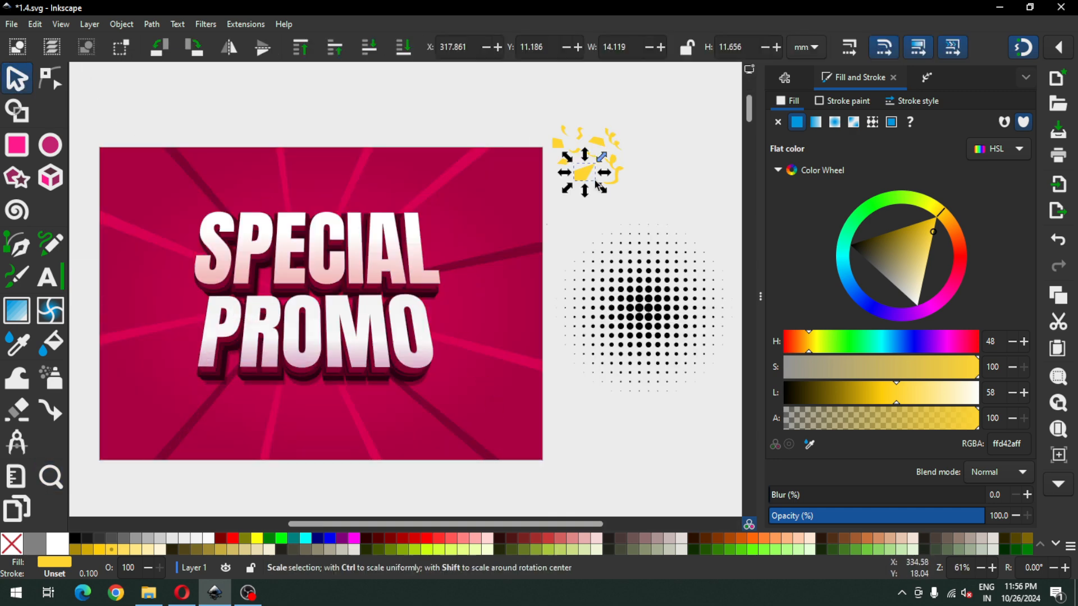
{"action": "left_click_drag", "start_coordinate": [583, 171], "coordinate": [159, 187]}
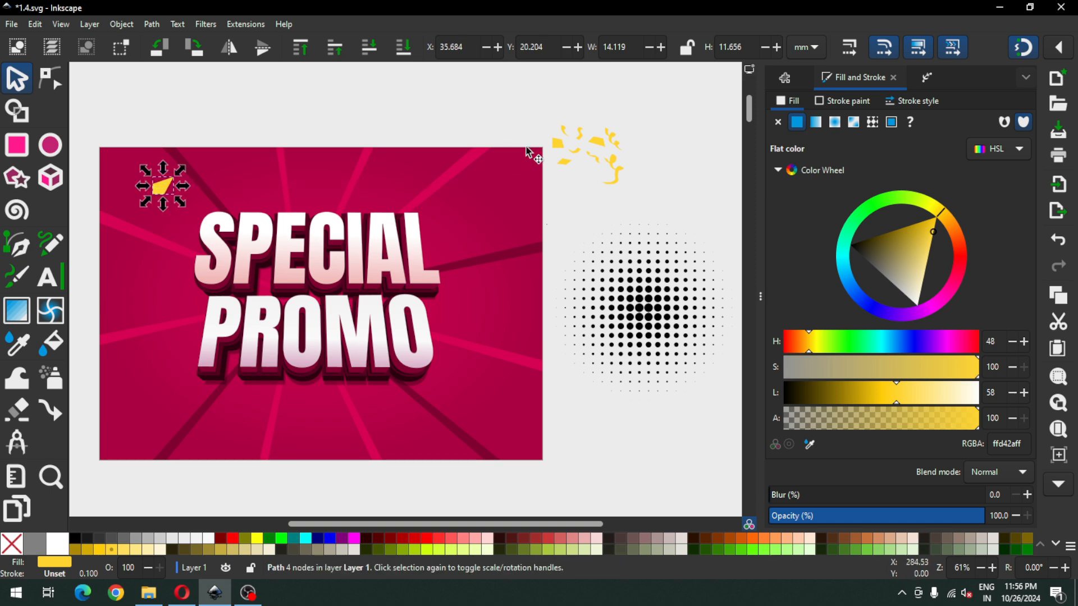
{"action": "left_click_drag", "start_coordinate": [558, 144], "coordinate": [507, 208]}
{"action": "left_click_drag", "start_coordinate": [595, 143], "coordinate": [473, 376]}
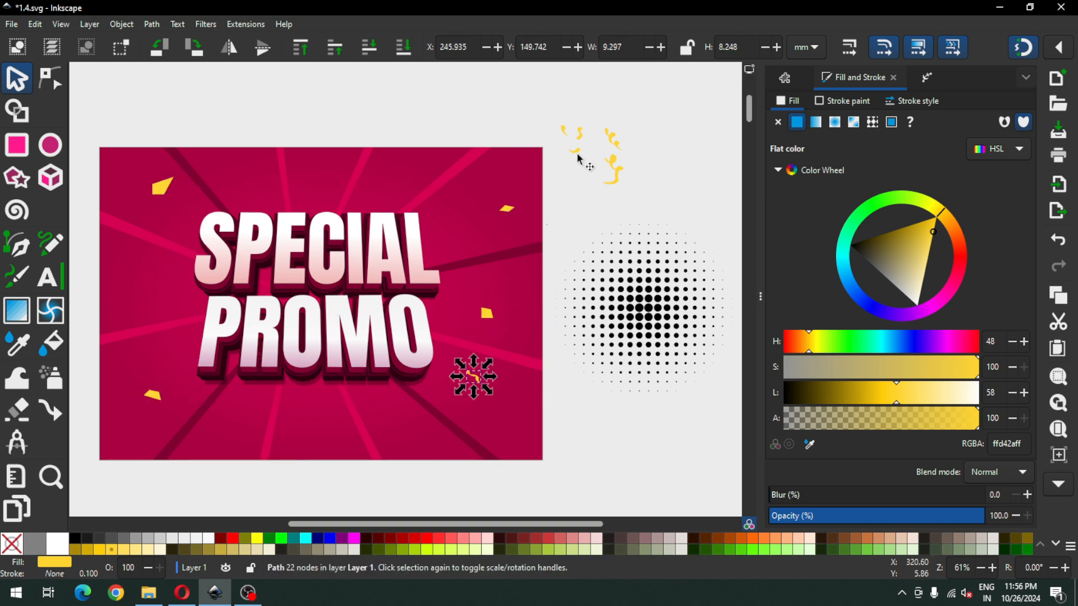
Step: Scatter the remaining yellow streamers above, below and on both sides of the lettering
{"action": "left_click_drag", "start_coordinate": [580, 159], "coordinate": [348, 189]}
{"action": "left_click_drag", "start_coordinate": [565, 134], "coordinate": [428, 184]}
{"action": "left_click_drag", "start_coordinate": [611, 141], "coordinate": [466, 230]}
{"action": "left_click_drag", "start_coordinate": [613, 169], "coordinate": [149, 284]}
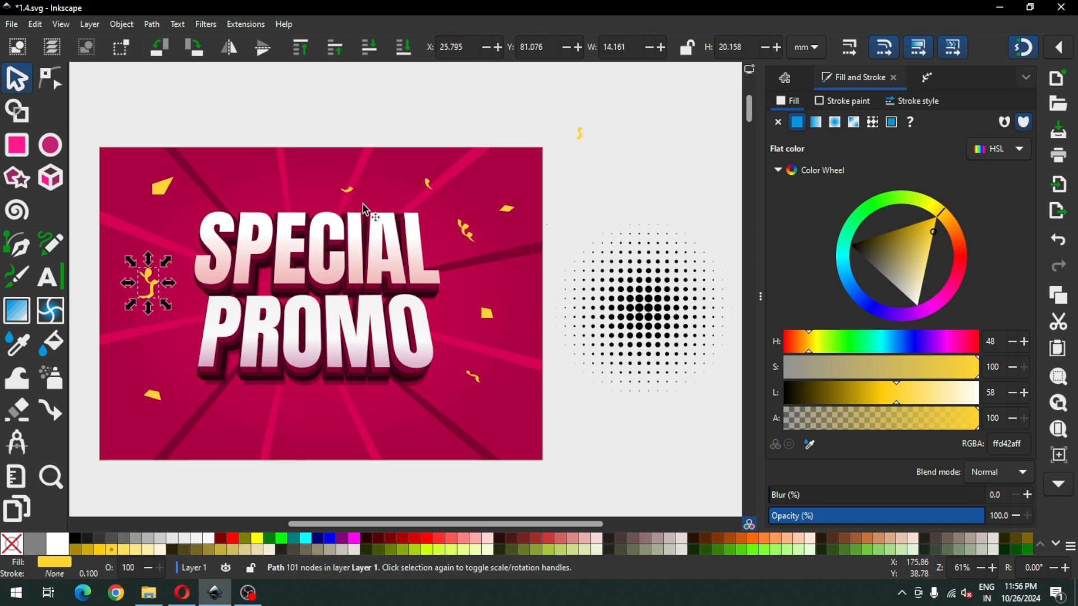
{"action": "left_click_drag", "start_coordinate": [580, 135], "coordinate": [309, 425]}
Step: Duplicate the large curly streamer left of SPECIAL, place the copy left of PROMO, flip it horizontally and fill it light blue
{"action": "left_click_drag", "start_coordinate": [152, 286], "coordinate": [172, 346]}
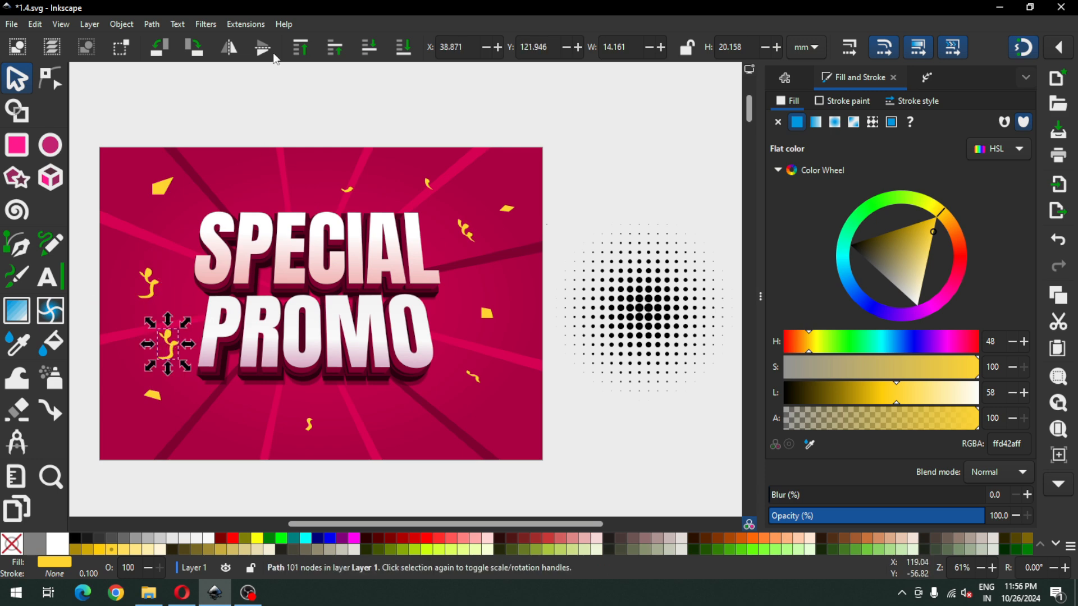
{"action": "left_click", "coordinate": [1055, 544]}
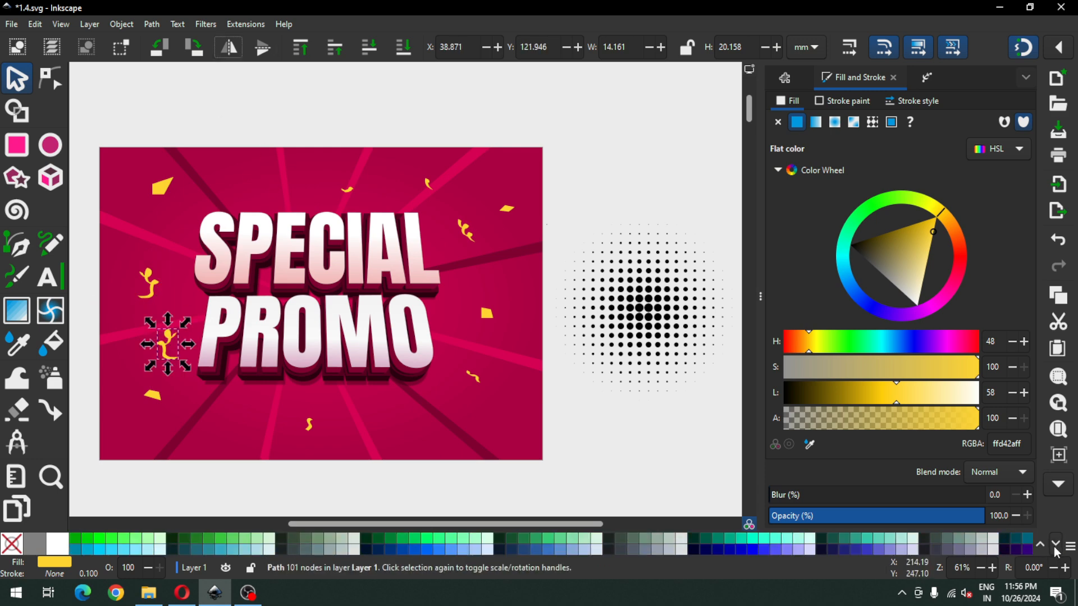
{"action": "left_click", "coordinate": [221, 550]}
{"action": "left_click", "coordinate": [328, 200]}
Step: Duplicate the curly streamer right of SPECIAL, move the copy beside the end of PROMO and fill it light blue
{"action": "left_click", "coordinate": [472, 236]}
{"action": "key", "text": "ctrl+d"}
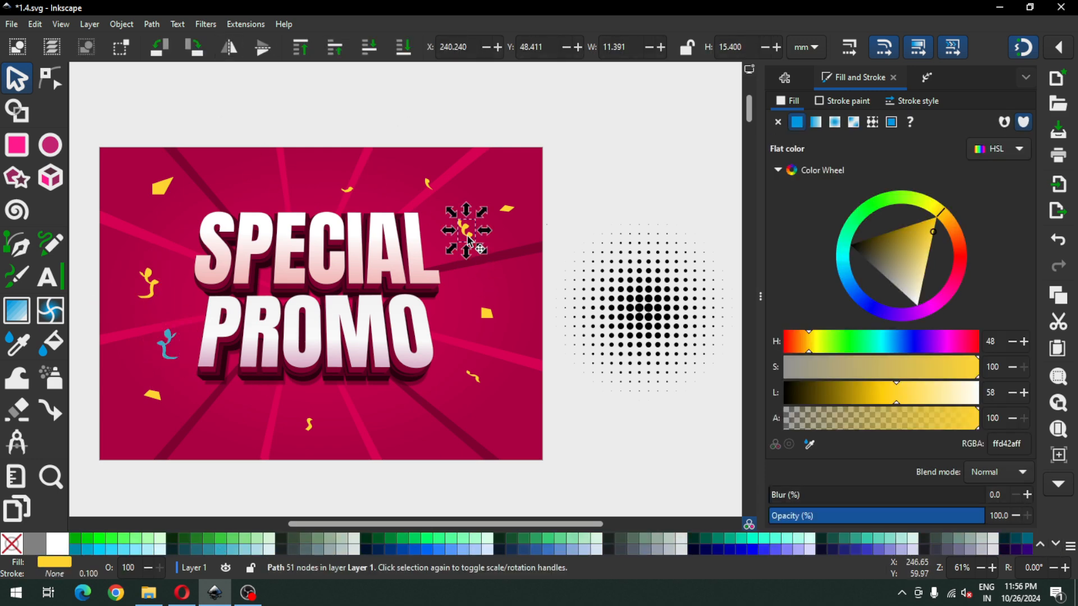
{"action": "left_click_drag", "start_coordinate": [471, 236], "coordinate": [456, 344]}
{"action": "left_click", "coordinate": [222, 549]}
{"action": "left_click", "coordinate": [507, 236]}
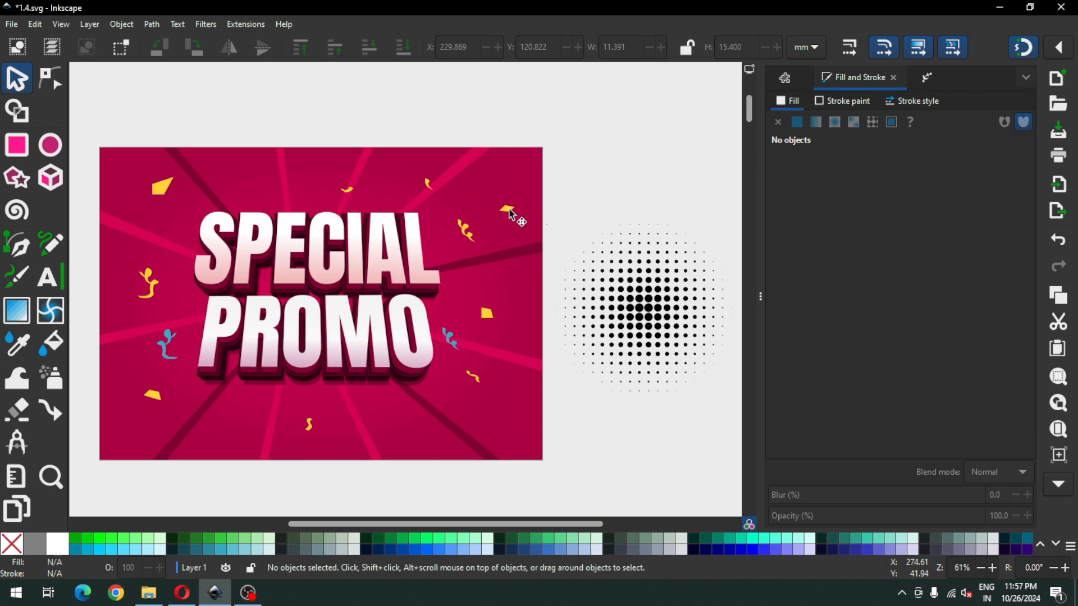
Step: Duplicate the small yellow streamer below the lettering and place the copy beside the left end of SPECIAL
{"action": "left_click", "coordinate": [508, 212]}
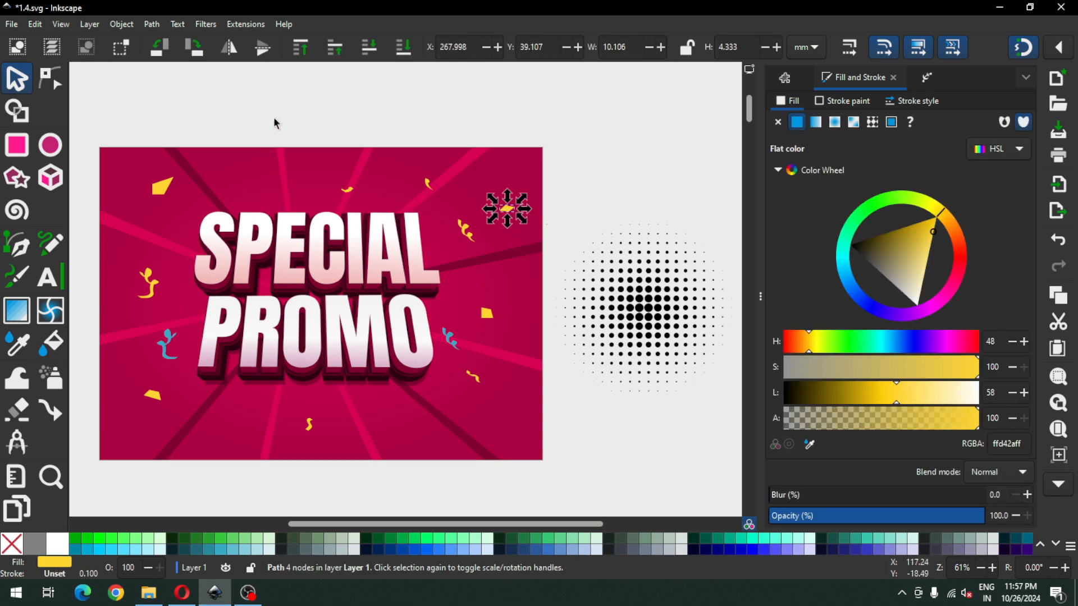
{"action": "left_click_drag", "start_coordinate": [135, 116], "coordinate": [307, 179]}
{"action": "left_click", "coordinate": [310, 427]}
{"action": "key", "text": "ctrl+d"}
{"action": "left_click_drag", "start_coordinate": [310, 427], "coordinate": [219, 252]}
{"action": "left_click", "coordinate": [167, 252]}
{"action": "left_click", "coordinate": [300, 137]}
{"action": "left_click", "coordinate": [309, 425]}
{"action": "left_click", "coordinate": [593, 150]}
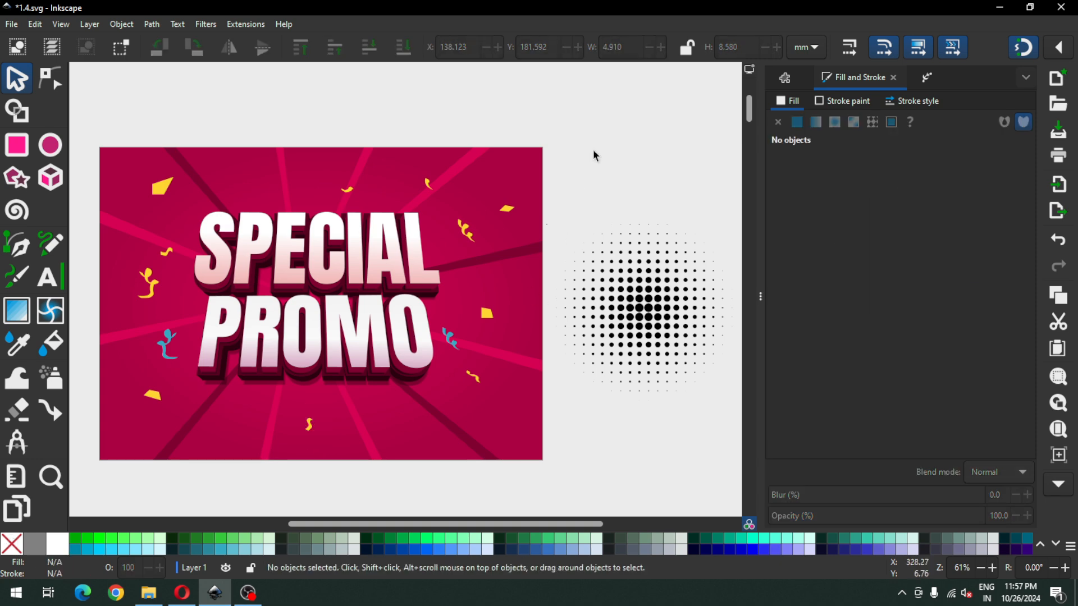
Step: Select all the yellow and blue confetti pieces around the lettering and group them
{"action": "left_click_drag", "start_coordinate": [609, 112], "coordinate": [413, 383]}
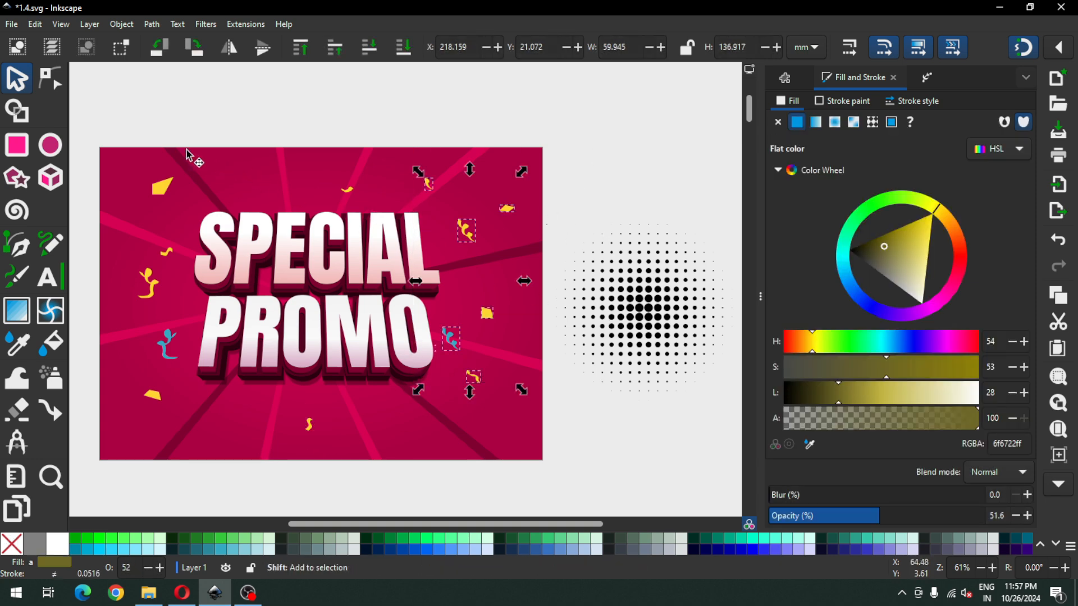
{"action": "mouse_move", "coordinate": [112, 130]}
{"action": "left_mouse_down"}
{"action": "mouse_move", "coordinate": [190, 292]}
{"action": "mouse_move", "coordinate": [201, 459]}
{"action": "left_mouse_up"}
{"action": "left_click_drag", "start_coordinate": [354, 480], "coordinate": [275, 418]}
{"action": "left_click_drag", "start_coordinate": [291, 104], "coordinate": [382, 197]}
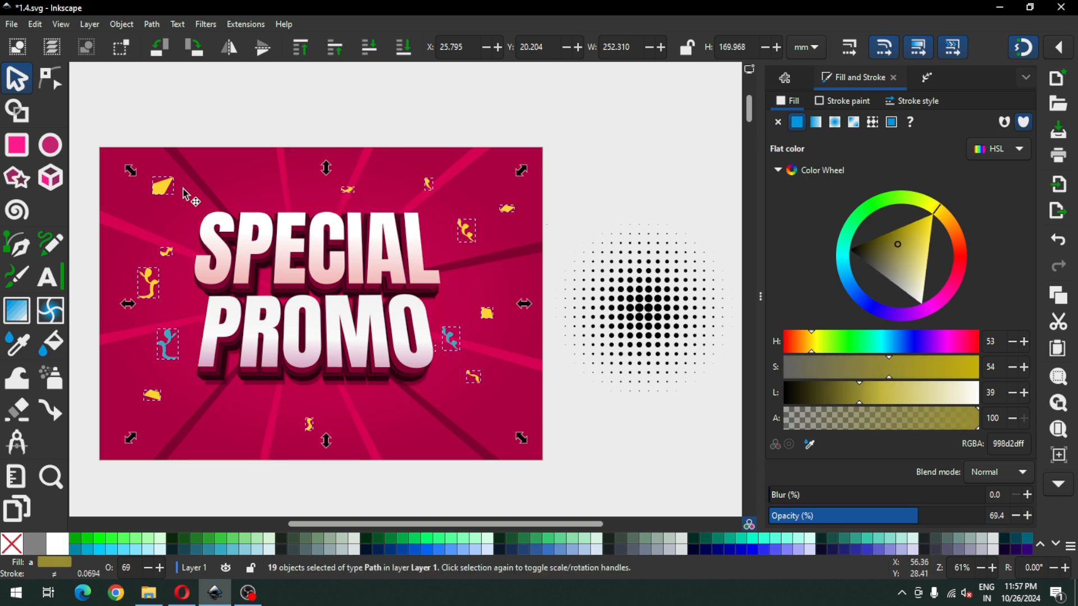
{"action": "right_click", "coordinate": [165, 190]}
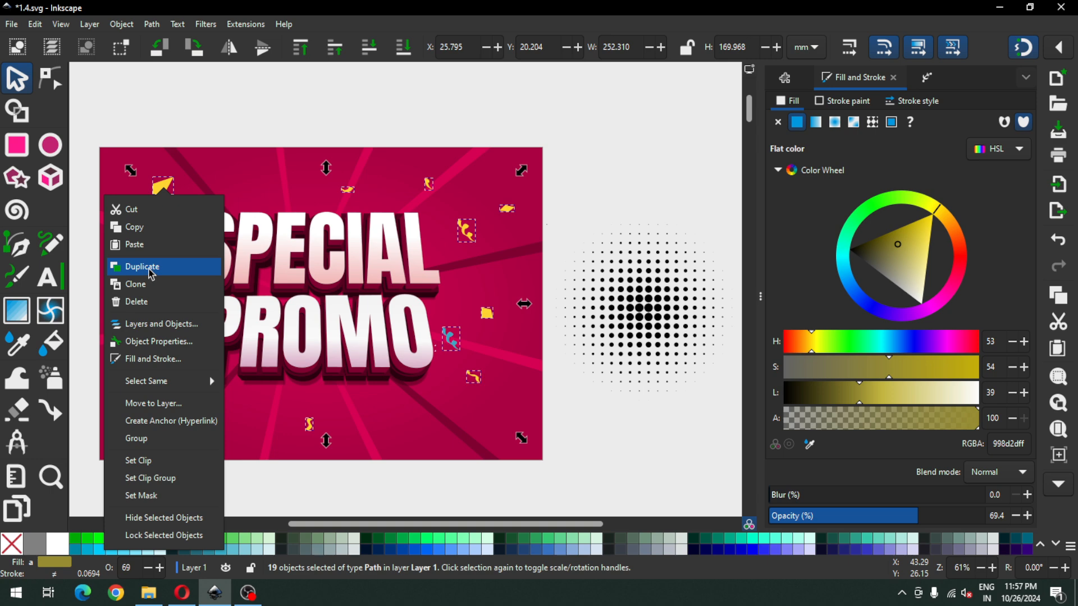
{"action": "left_click", "coordinate": [152, 274]}
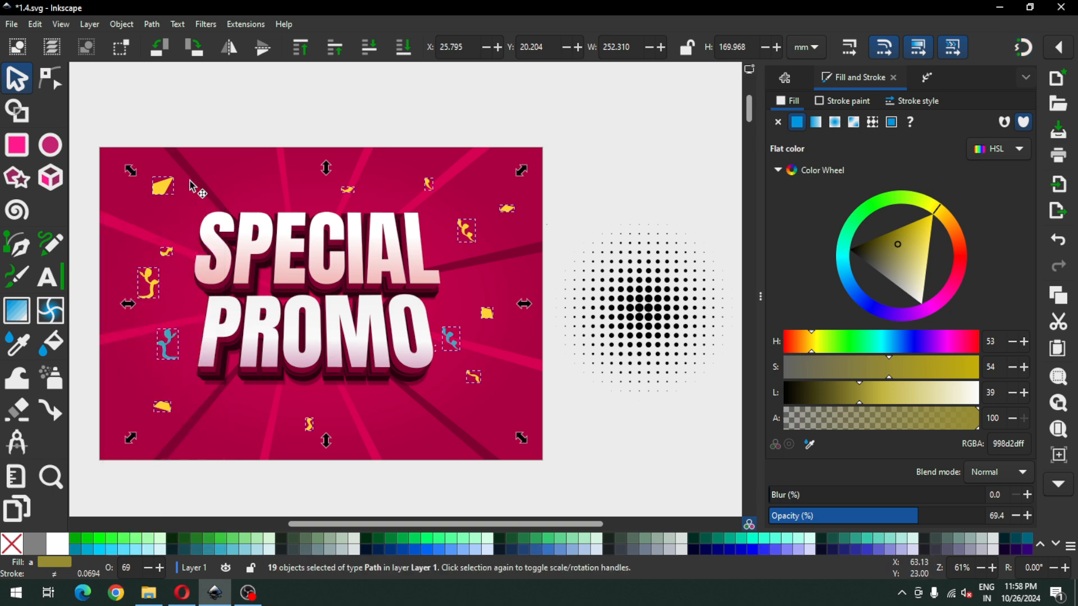
{"action": "right_click", "coordinate": [163, 195]}
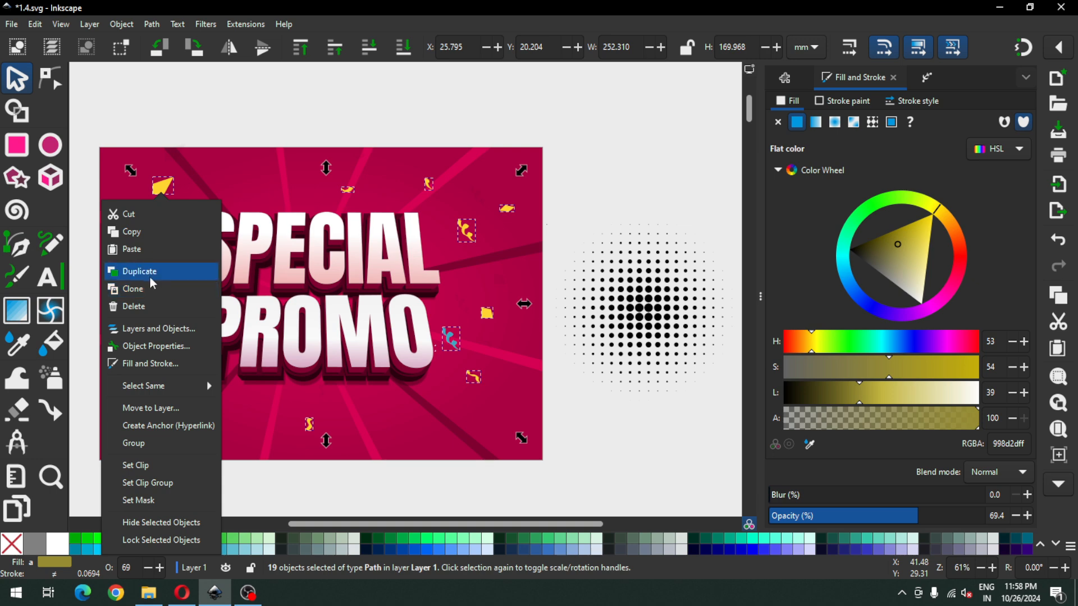
{"action": "left_click", "coordinate": [142, 445]}
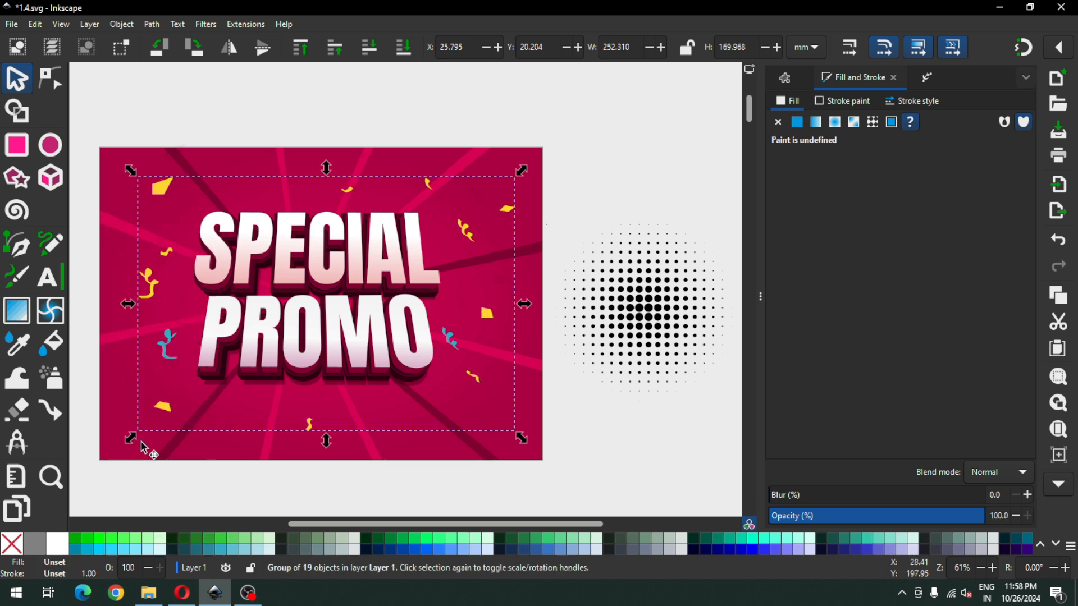
Step: Duplicate the confetti group with a slight offset down and to the right, and fill the copy with #2B0011
{"action": "right_click", "coordinate": [163, 191]}
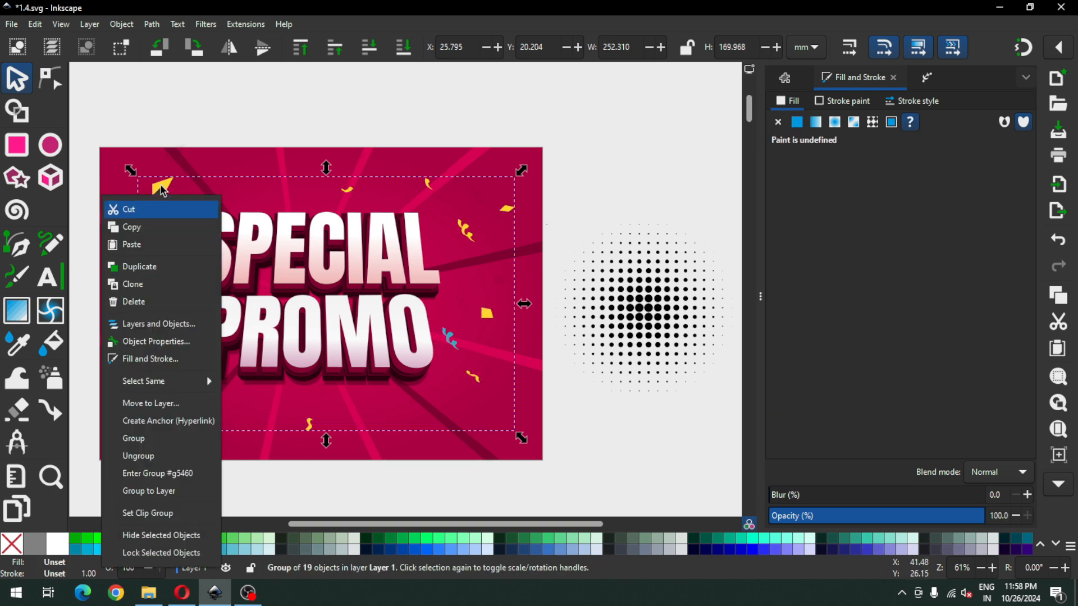
{"action": "left_click", "coordinate": [139, 266]}
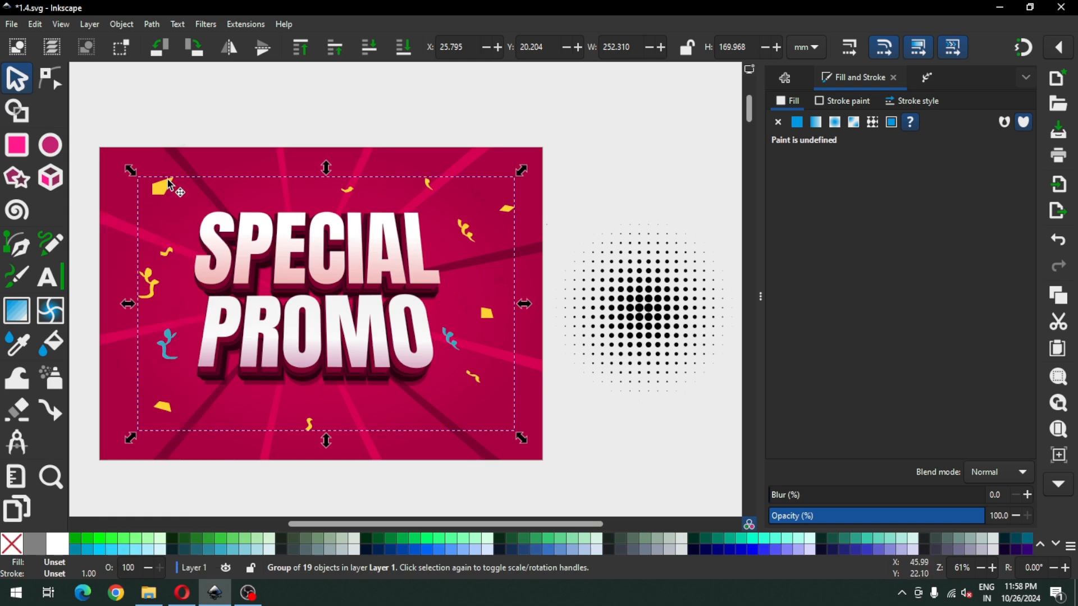
{"action": "left_click_drag", "start_coordinate": [160, 192], "coordinate": [169, 205]}
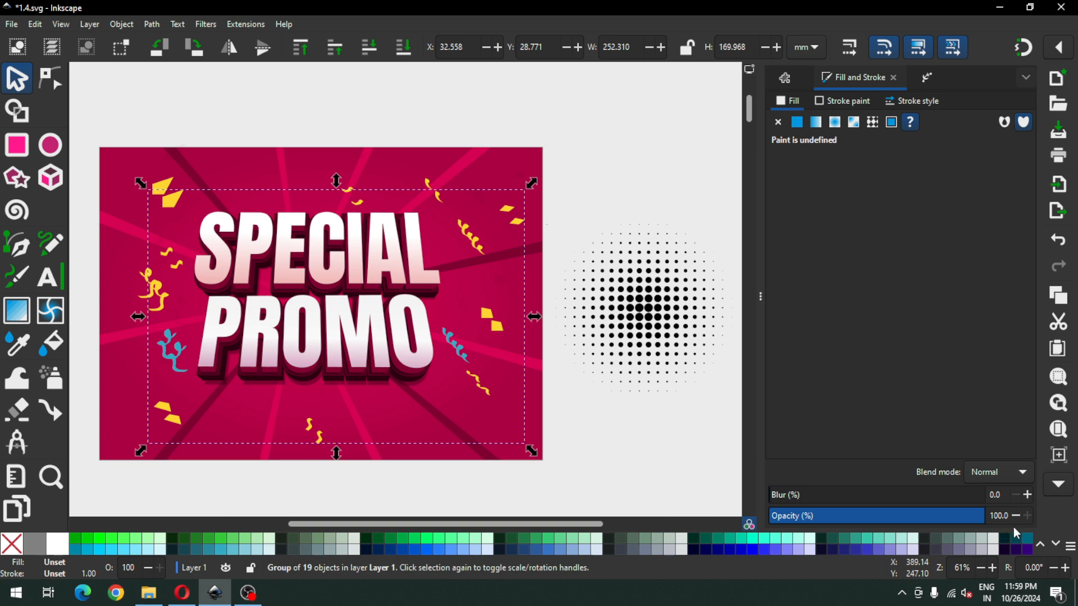
{"action": "left_click", "coordinate": [1055, 545]}
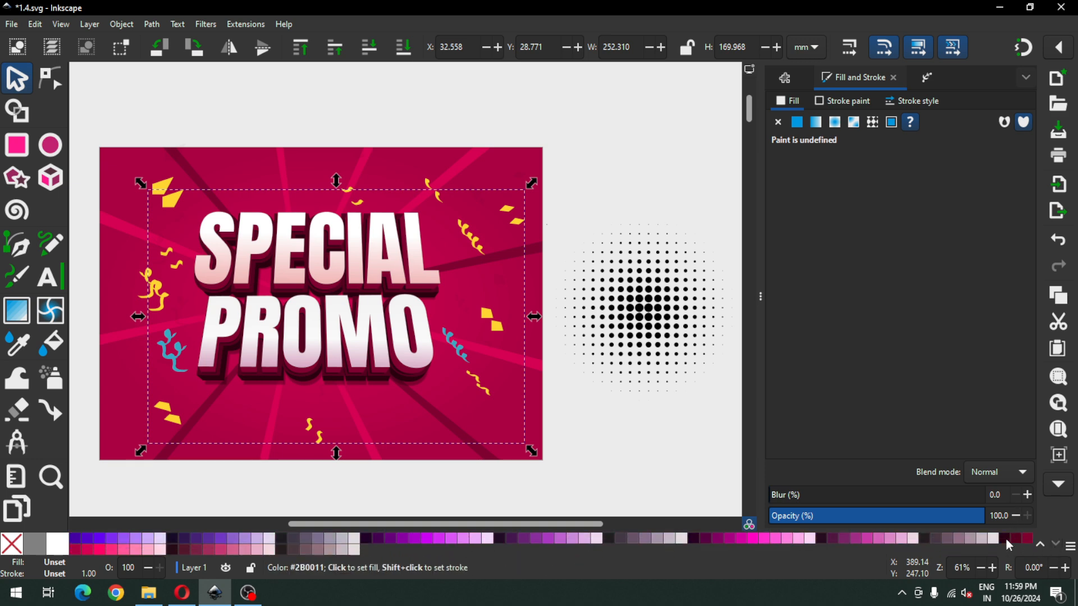
{"action": "left_click", "coordinate": [1005, 538]}
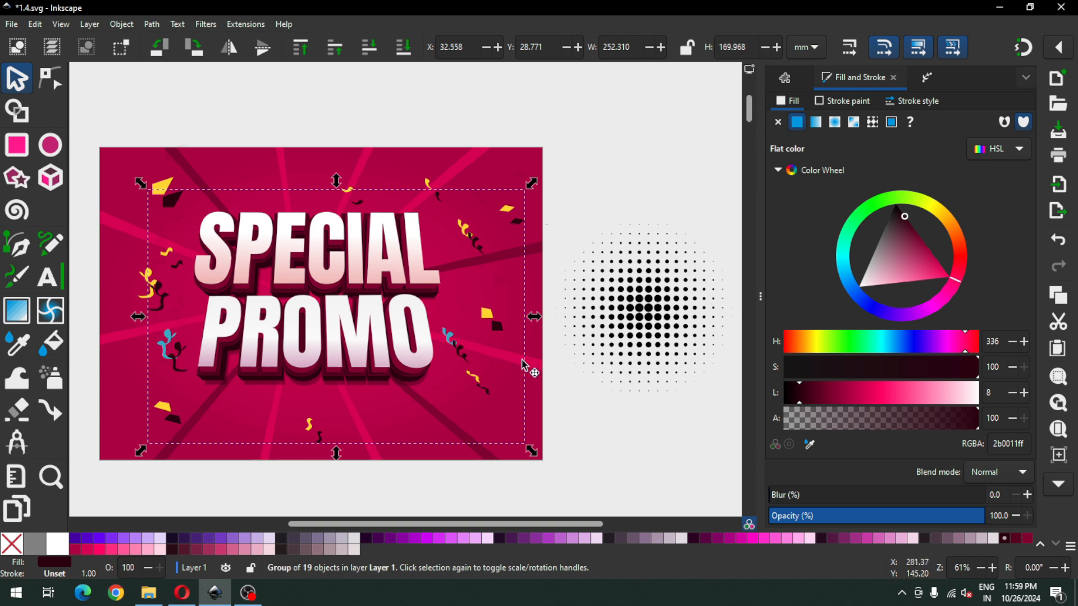
Step: Resize the dark confetti copy to about 243.3 mm wide and 173.1 mm high so its shadows fall close beneath the pieces
{"action": "mouse_move", "coordinate": [534, 317]}
{"action": "left_mouse_down"}
{"action": "mouse_move", "coordinate": [516, 316]}
{"action": "mouse_move", "coordinate": [525, 315]}
{"action": "mouse_move", "coordinate": [515, 328]}
{"action": "left_mouse_up"}
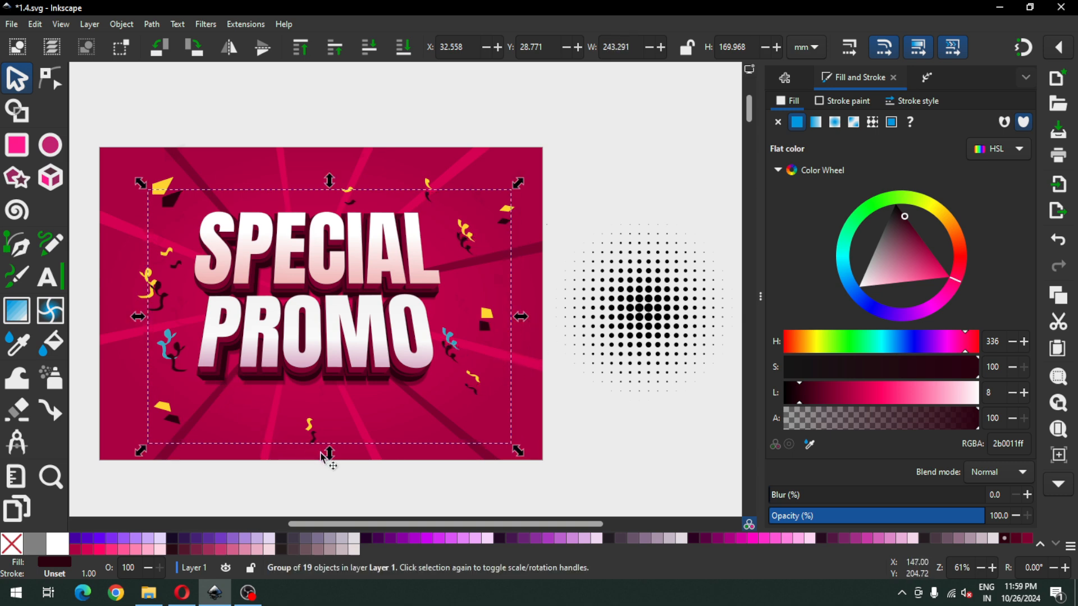
{"action": "left_click_drag", "start_coordinate": [329, 453], "coordinate": [329, 449]}
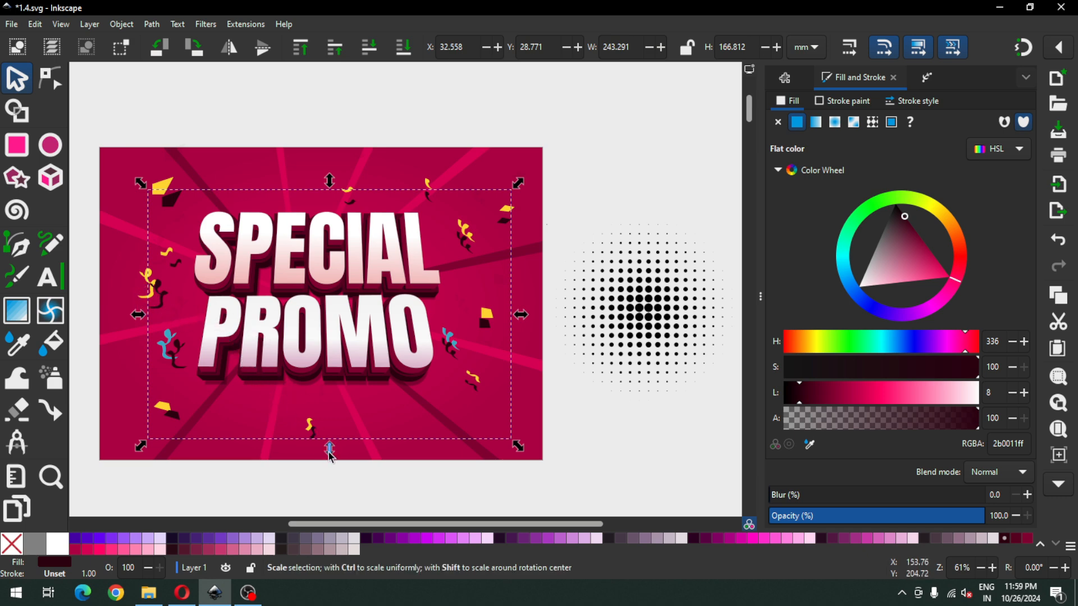
{"action": "left_click_drag", "start_coordinate": [329, 453], "coordinate": [329, 460]}
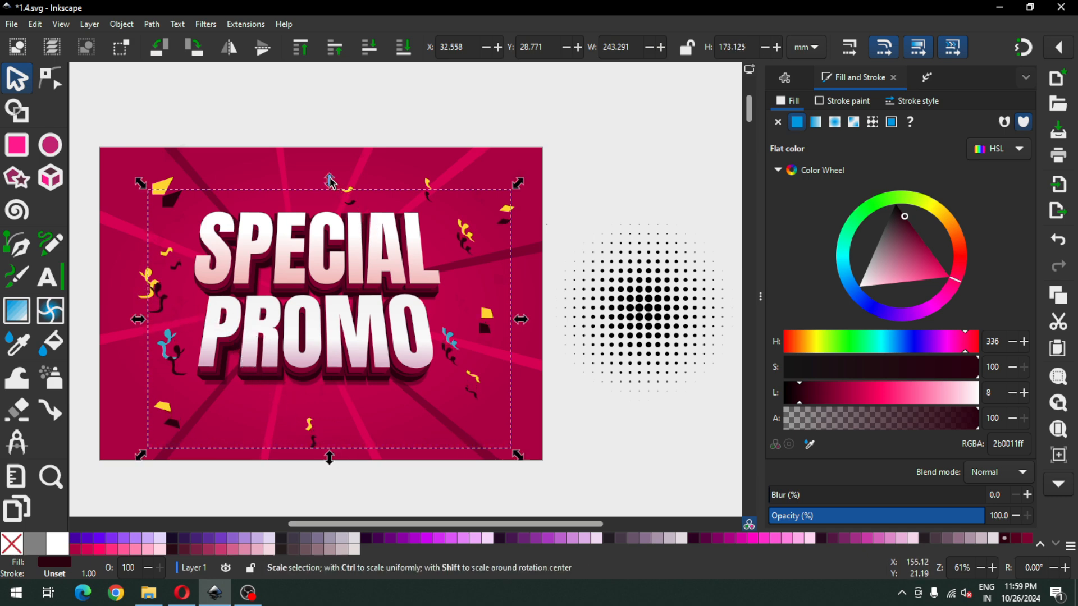
{"action": "left_click_drag", "start_coordinate": [330, 182], "coordinate": [331, 186]}
Step: Raise the coloured confetti group to the top, above its dark copy
{"action": "left_click", "coordinate": [168, 194]}
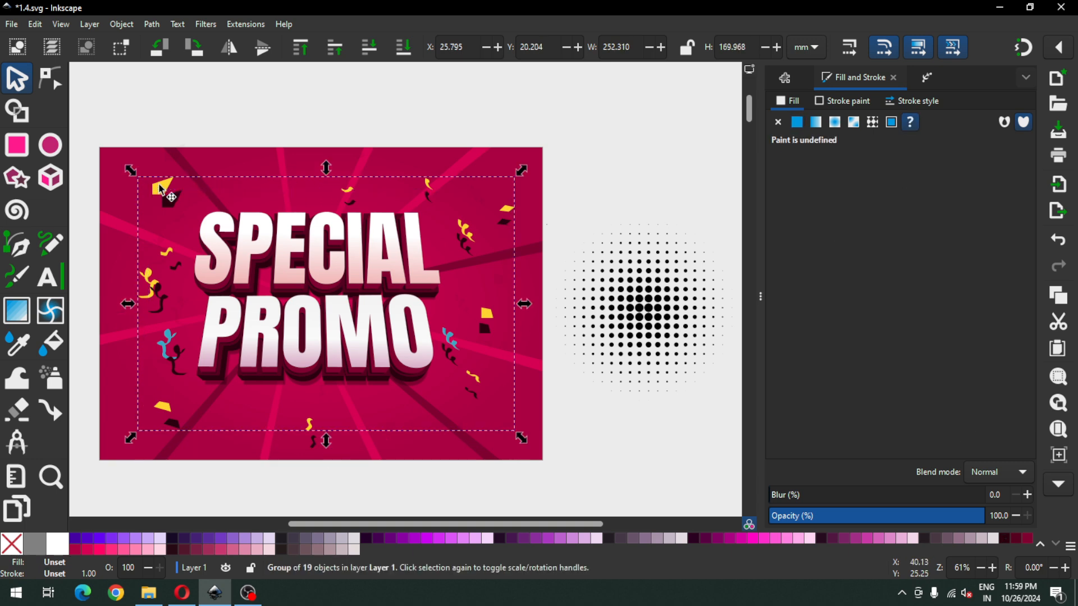
{"action": "left_click", "coordinate": [121, 24]}
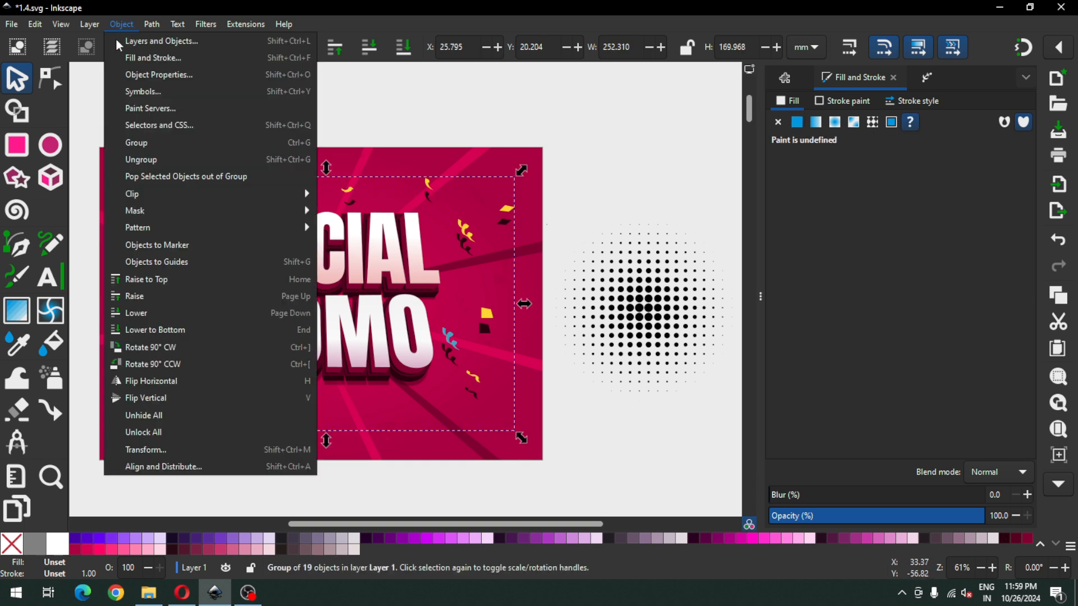
{"action": "left_click", "coordinate": [162, 285]}
{"action": "left_click", "coordinate": [219, 497]}
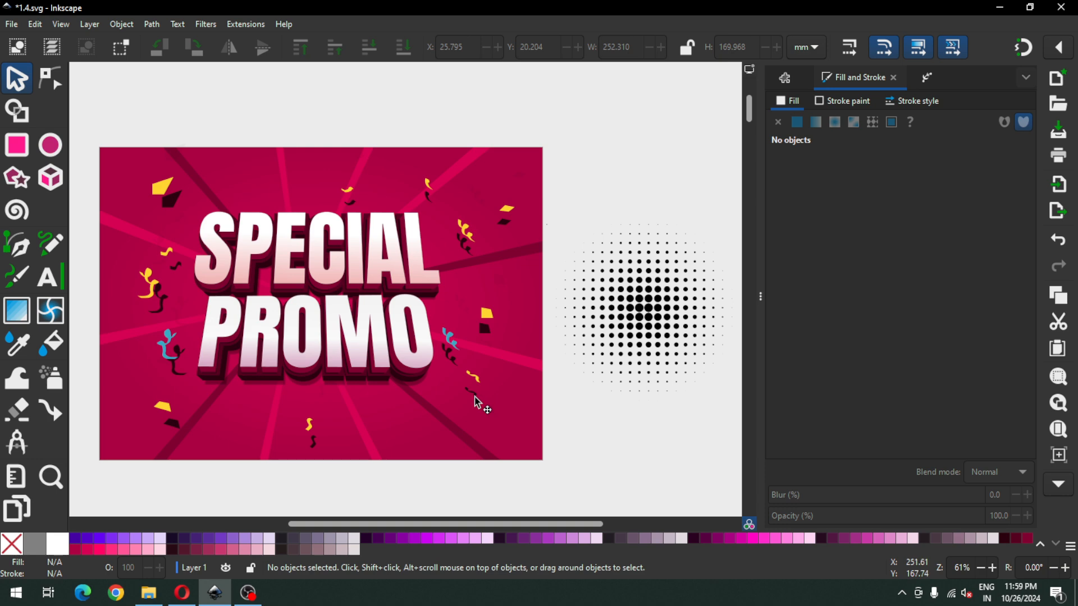
Step: Set the dark confetti copy's blur to 10.2% and opacity to 74.3%, and save the file
{"action": "left_click", "coordinate": [476, 402]}
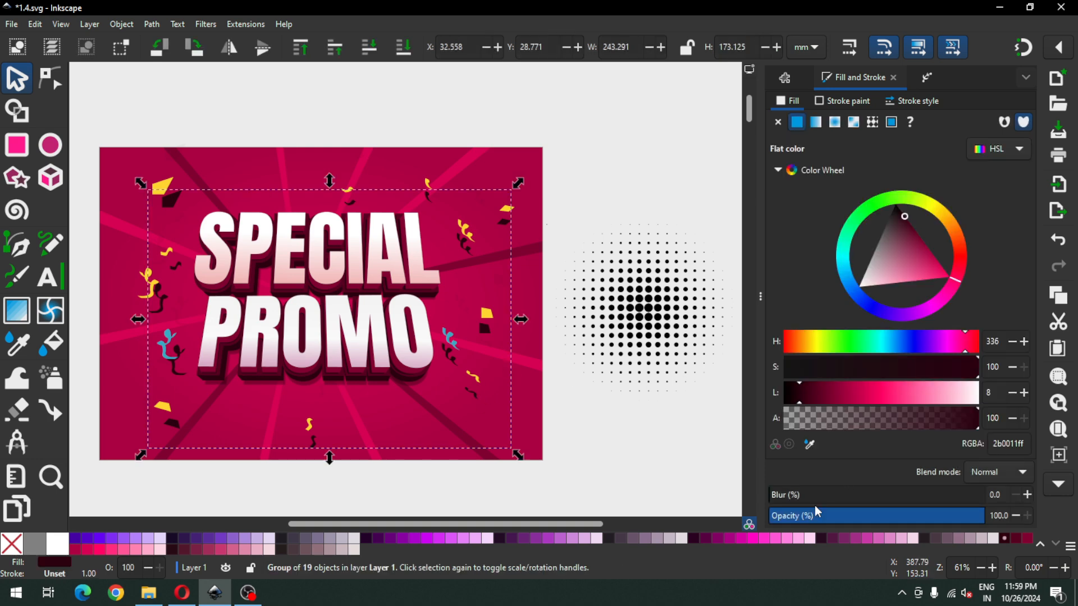
{"action": "left_click", "coordinate": [774, 495]}
{"action": "left_click_drag", "start_coordinate": [777, 494], "coordinate": [795, 495]}
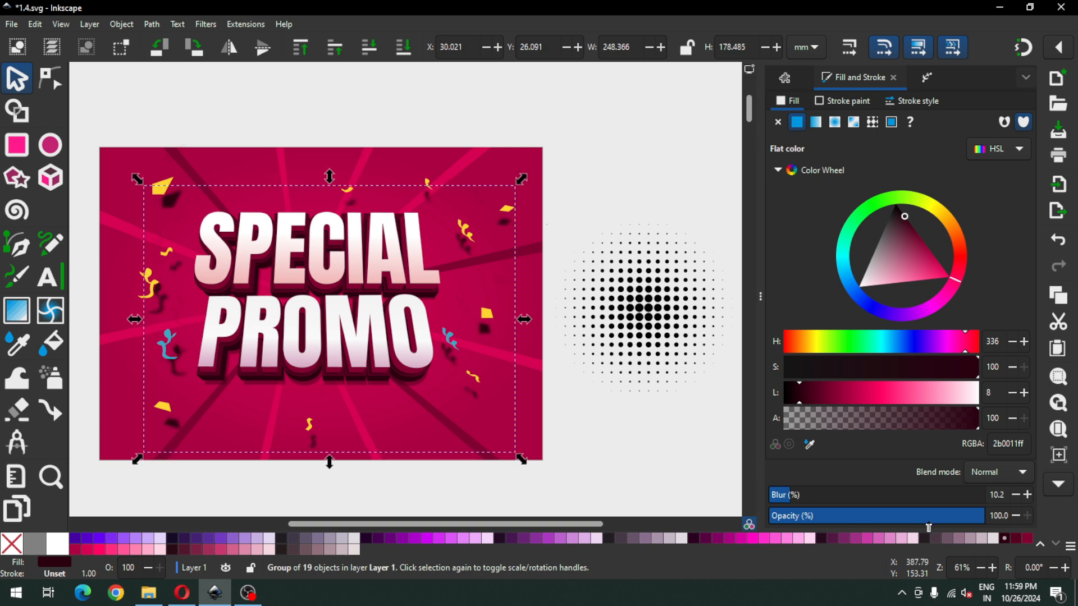
{"action": "left_click", "coordinate": [929, 516]}
{"action": "left_click", "coordinate": [611, 432]}
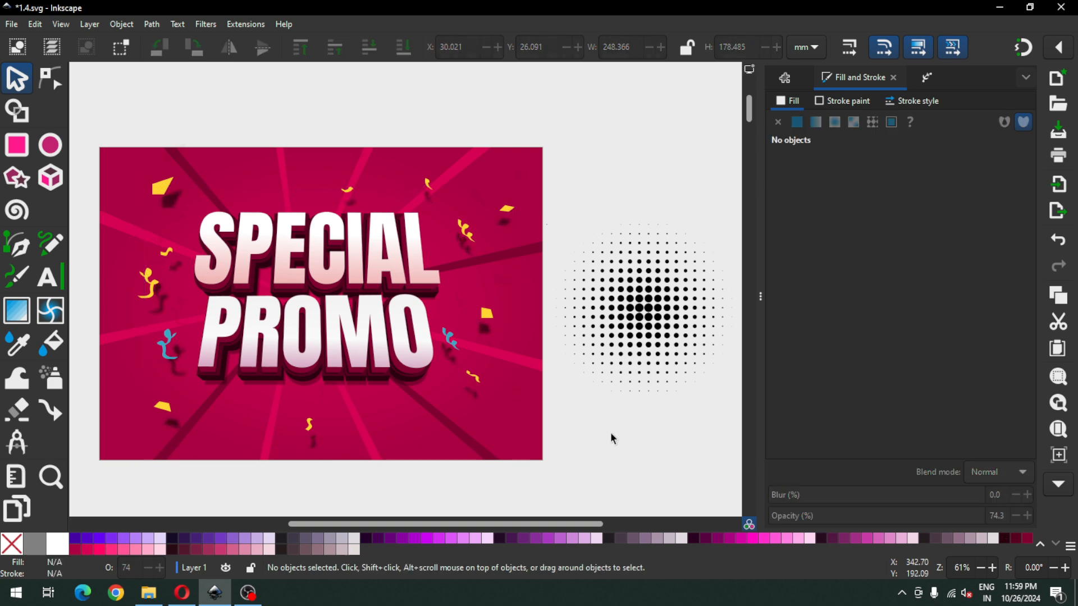
{"action": "key", "text": "ctrl+s"}
{"action": "key", "text": "ctrl+s"}
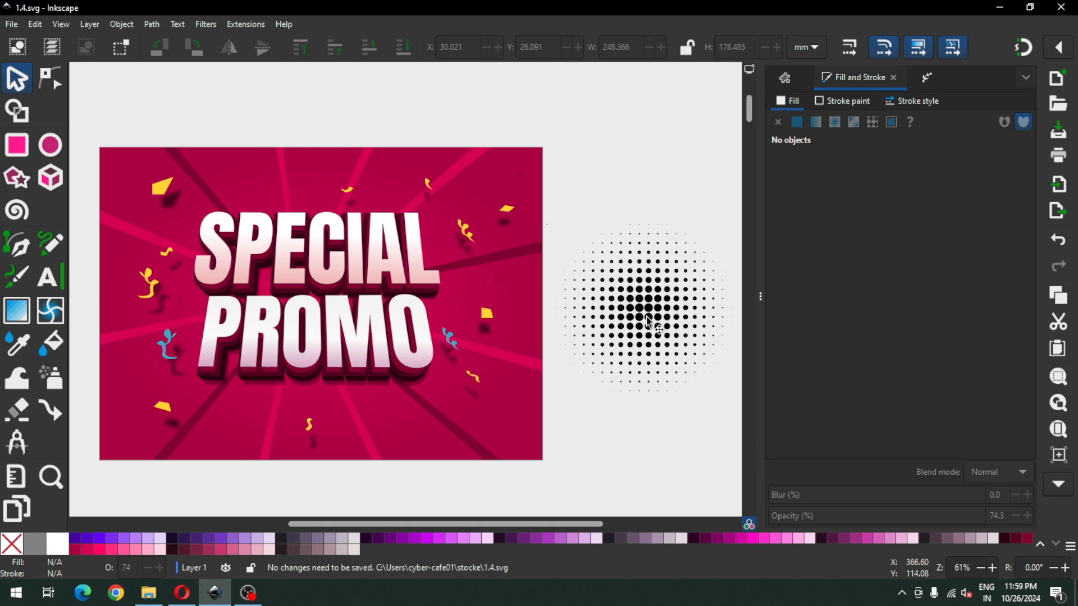
{"action": "left_click", "coordinate": [650, 322]}
{"action": "left_click_drag", "start_coordinate": [643, 324], "coordinate": [212, 252]}
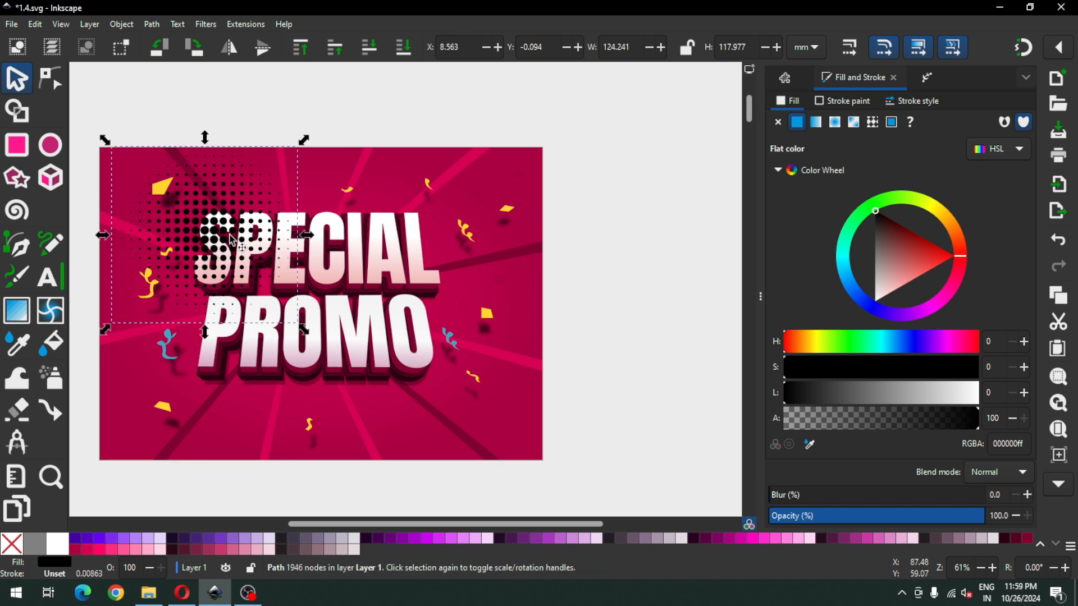
{"action": "left_click", "coordinate": [594, 129]}
{"action": "left_click_drag", "start_coordinate": [595, 126], "coordinate": [109, 464]}
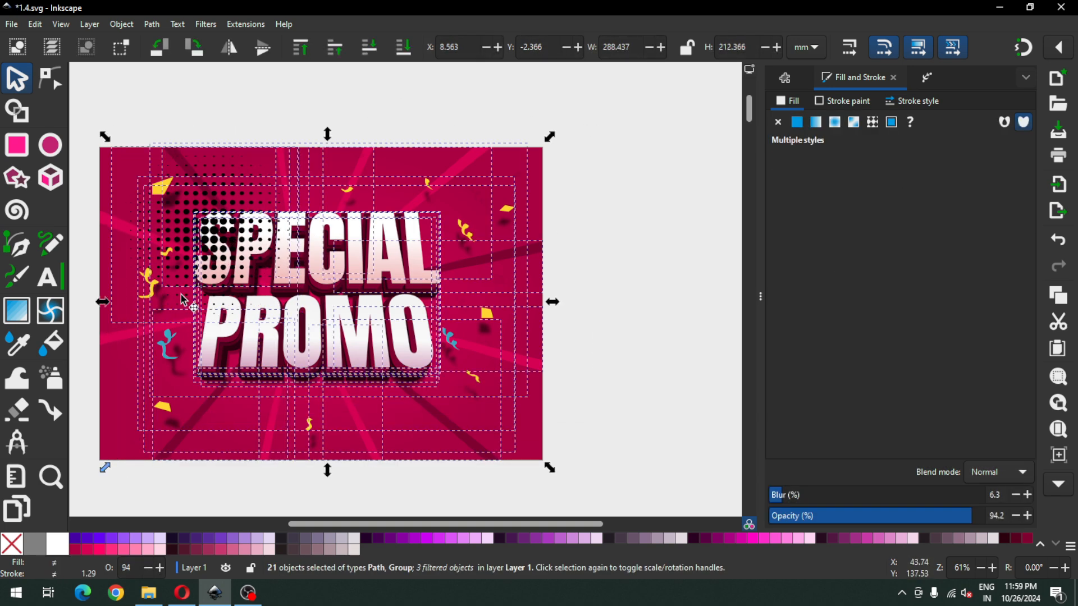
{"action": "left_click", "coordinate": [265, 115]}
{"action": "key", "text": "ctrl+z"}
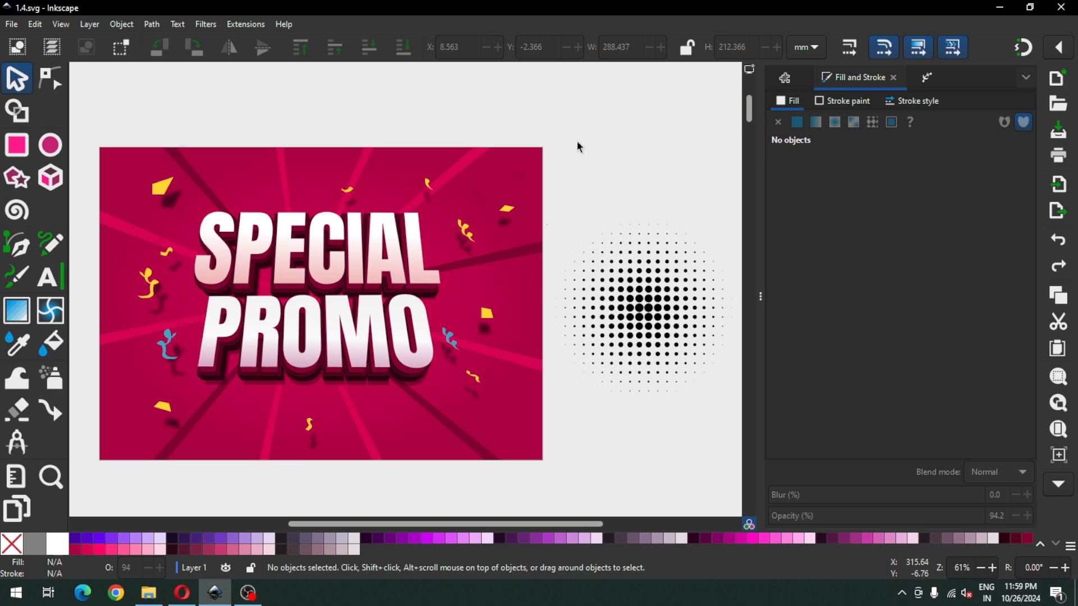
Step: Raise the lettering, confetti and rays above the halftone pattern in the stacking order and save the file
{"action": "left_click_drag", "start_coordinate": [574, 113], "coordinate": [106, 471]}
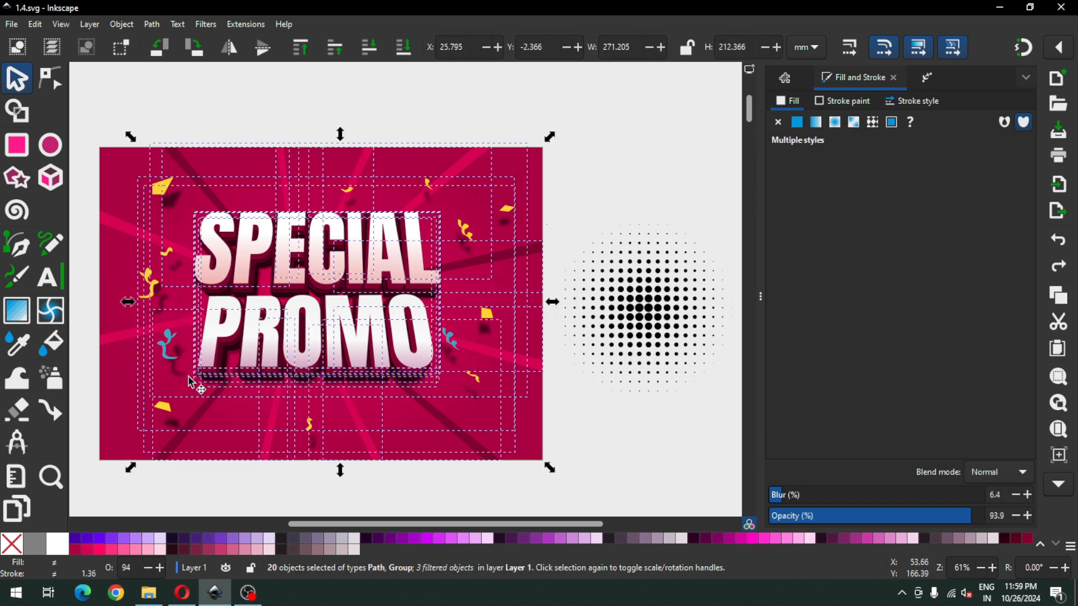
{"action": "left_click", "coordinate": [122, 25]}
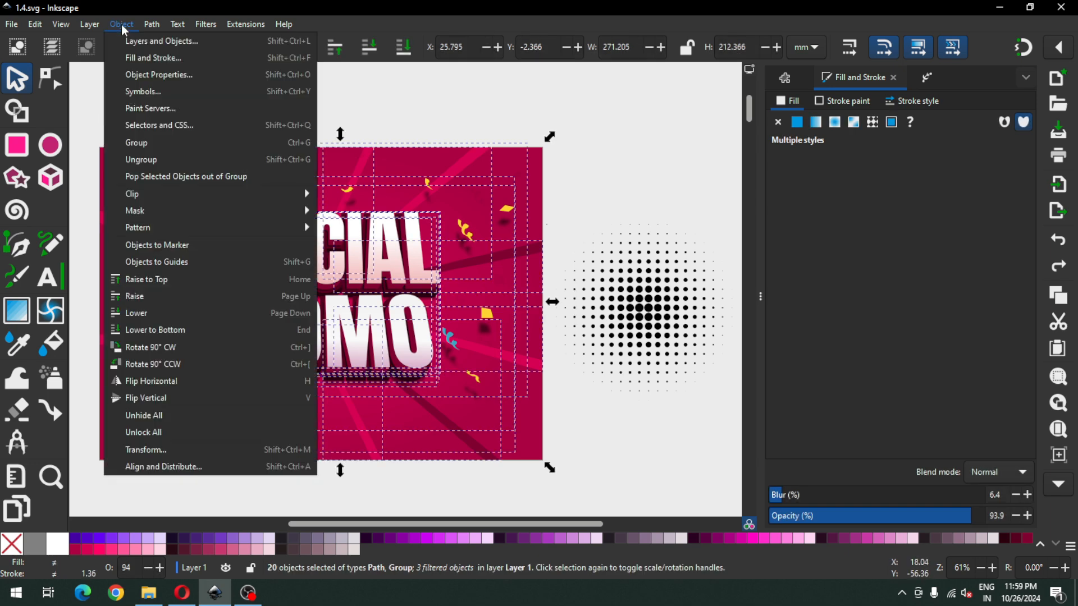
{"action": "left_click", "coordinate": [160, 280]}
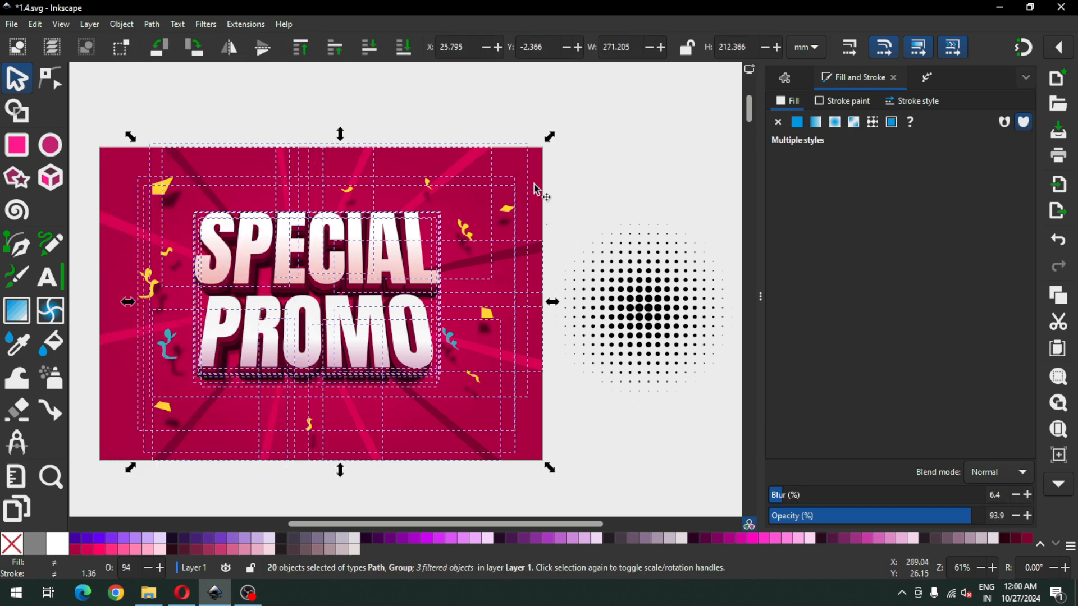
{"action": "left_click", "coordinate": [623, 169]}
{"action": "key", "text": "ctrl+s"}
Step: Place the halftone pattern, filled white, behind the start of SPECIAL and put a duplicate of it over the end of PROMO
{"action": "left_click_drag", "start_coordinate": [636, 306], "coordinate": [186, 245]}
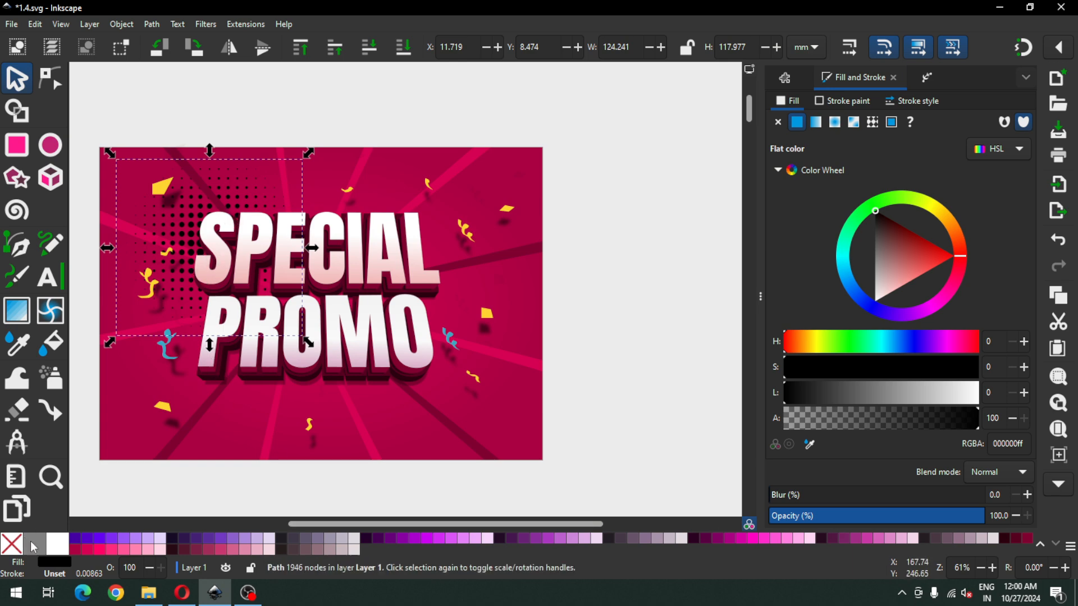
{"action": "left_click", "coordinate": [56, 544]}
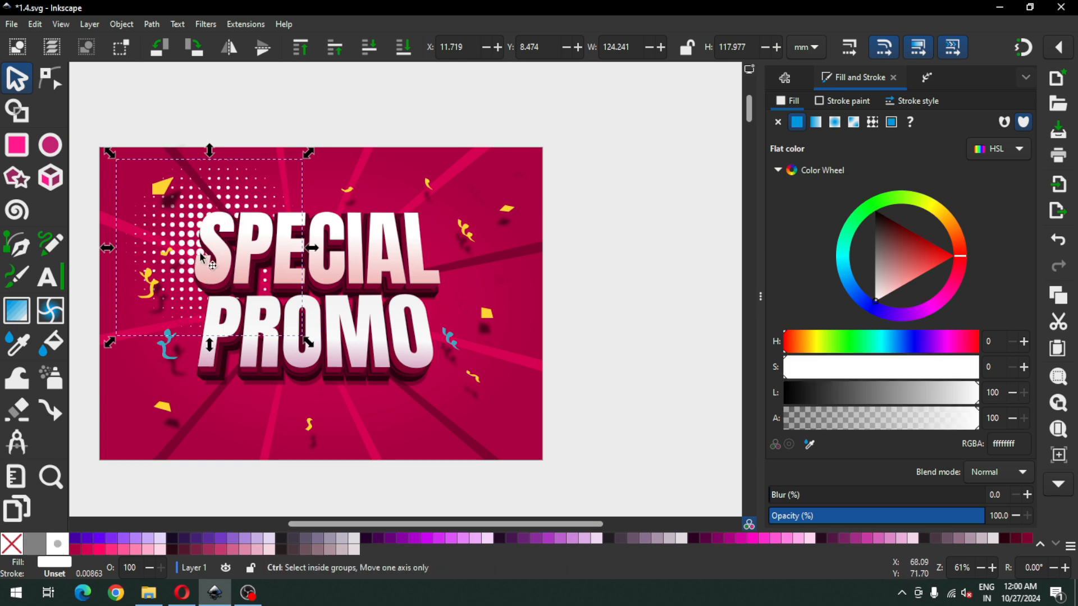
{"action": "key", "text": "ctrl+d"}
{"action": "left_click_drag", "start_coordinate": [190, 239], "coordinate": [383, 341]}
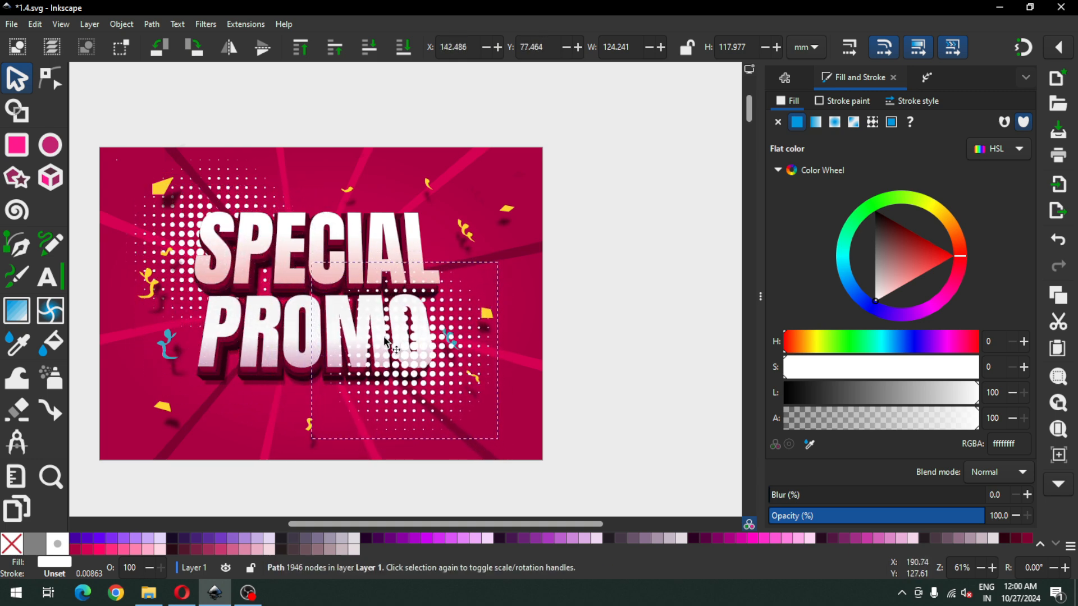
Step: Lower the halftone duplicate over PROMO together with the background rectangle to the bottom, behind the lettering, and save the file
{"action": "left_click", "coordinate": [517, 180], "text": "shift"}
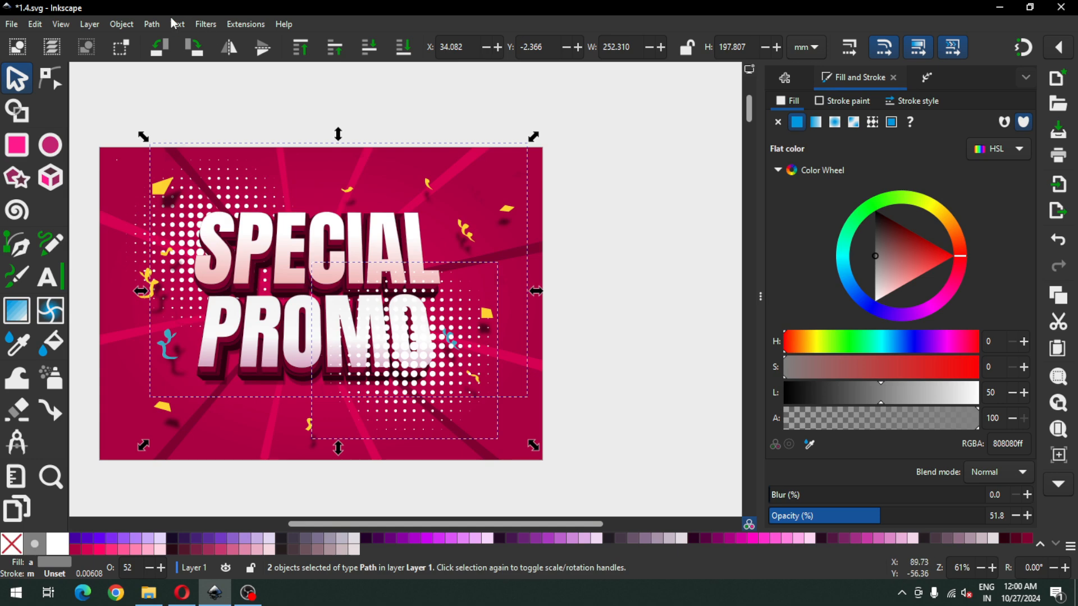
{"action": "left_click", "coordinate": [542, 238]}
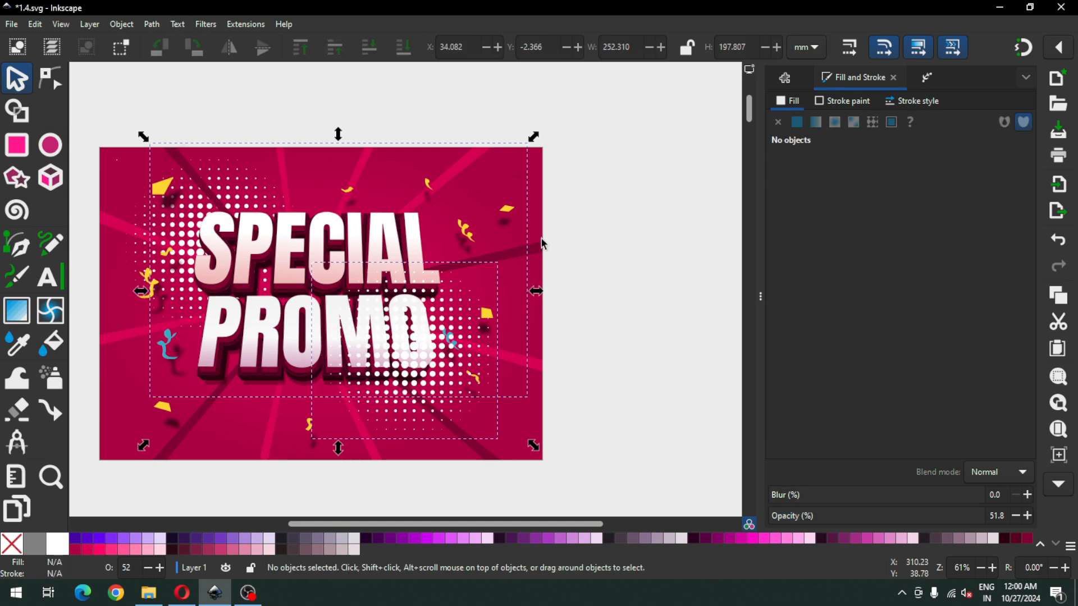
{"action": "left_click", "coordinate": [457, 338]}
{"action": "left_click", "coordinate": [529, 400], "text": "shift"}
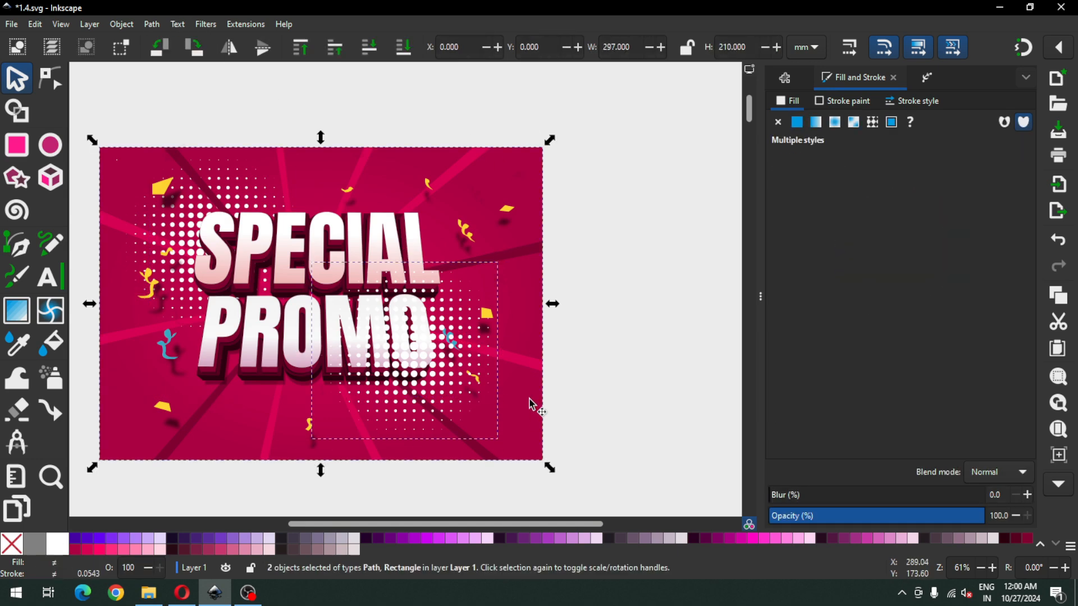
{"action": "left_click", "coordinate": [121, 25]}
{"action": "left_click", "coordinate": [147, 330]}
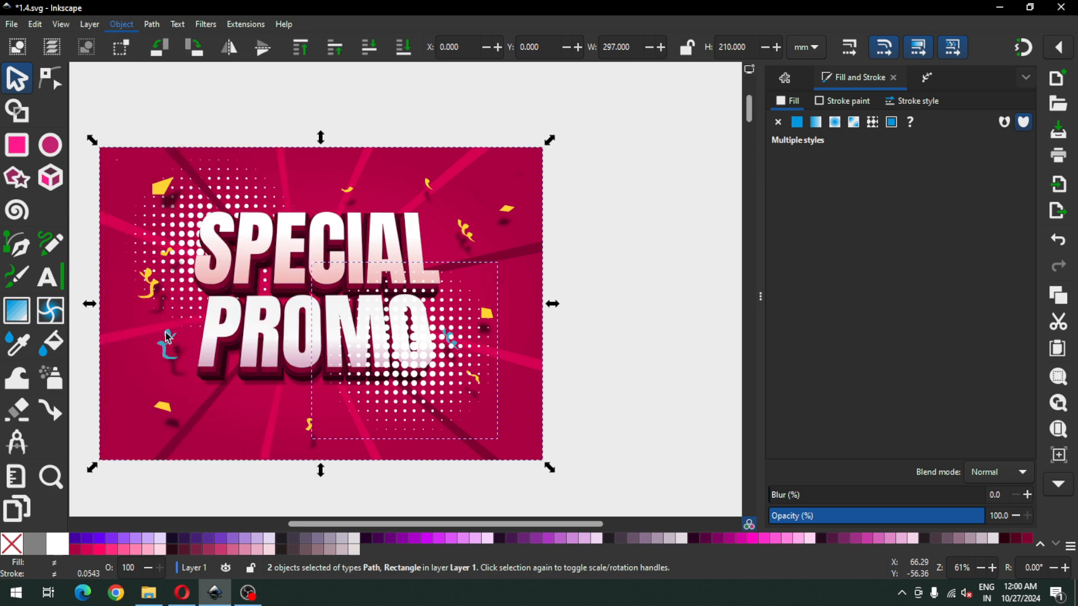
{"action": "left_click", "coordinate": [571, 355]}
{"action": "key", "text": "ctrl+s"}
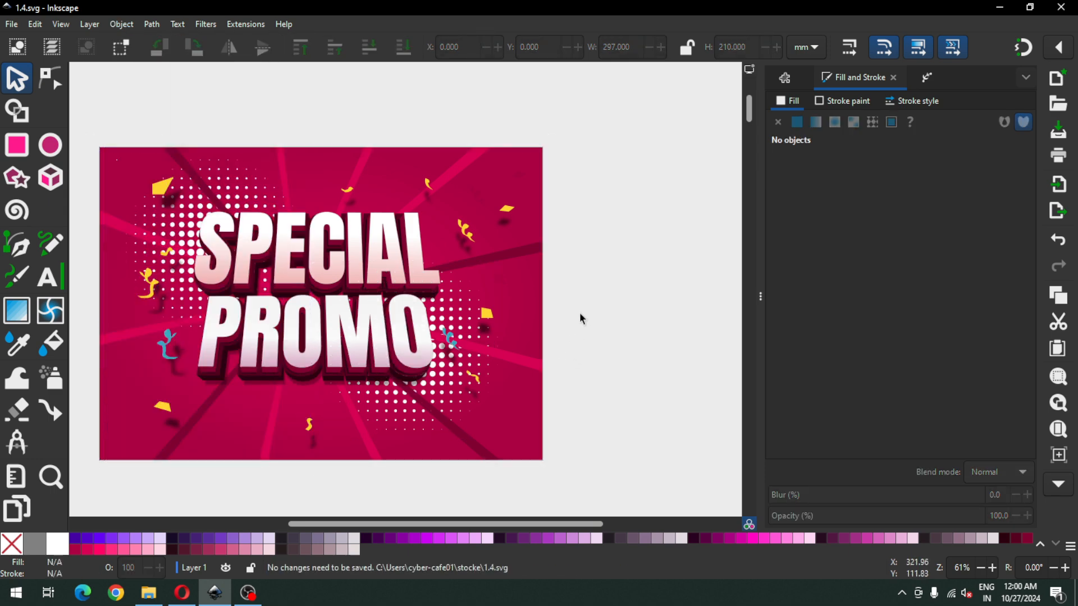
Step: Collapse the docked dialogs, frame the whole finished artwork in the enlarged canvas area and save the file
{"action": "left_click", "coordinate": [760, 296]}
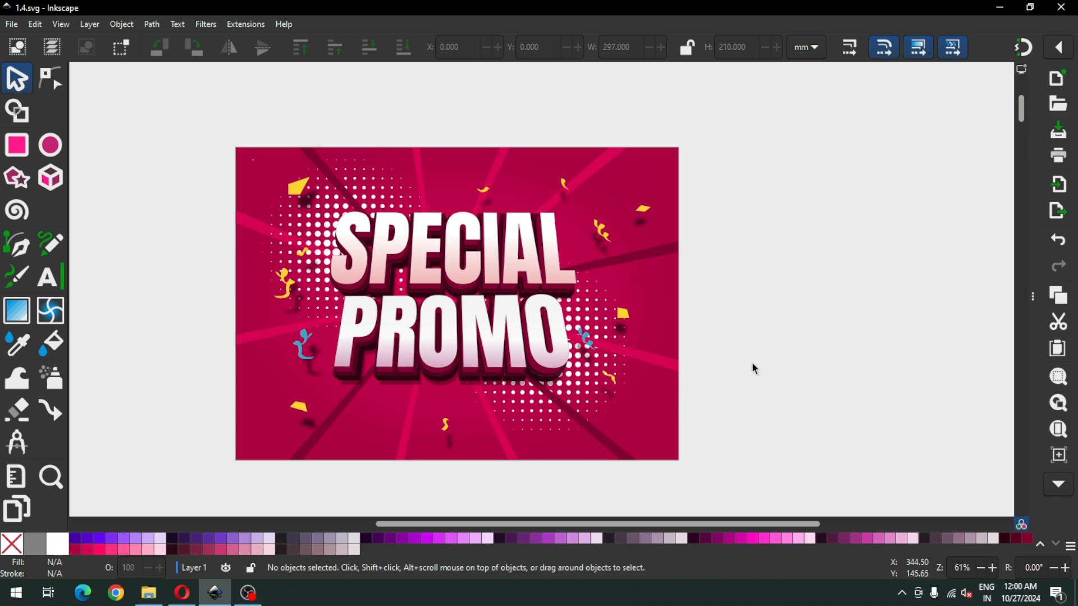
{"action": "key", "text": "z"}
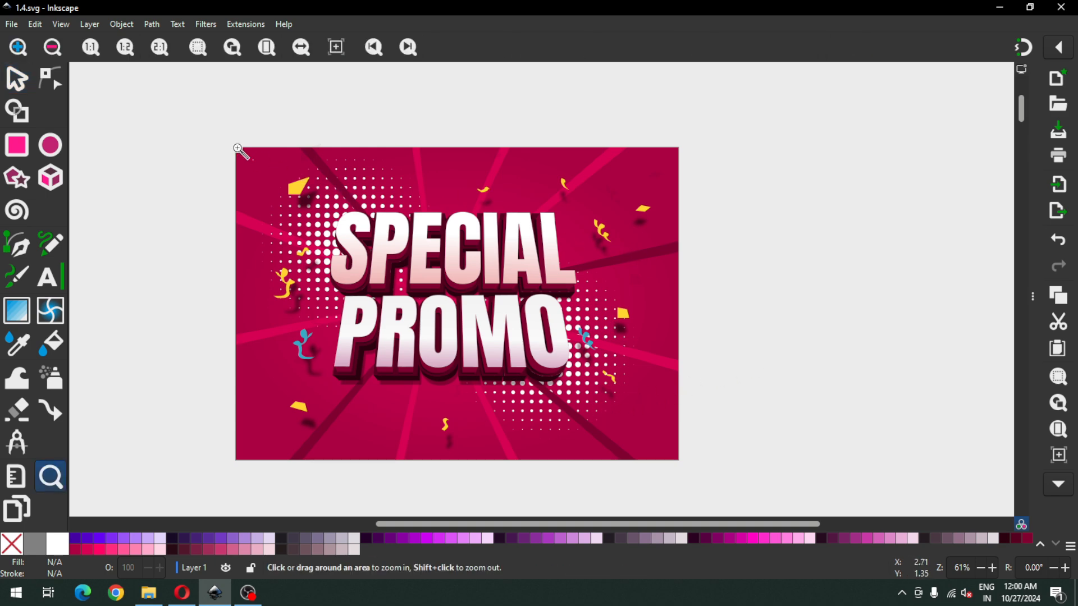
{"action": "left_click_drag", "start_coordinate": [226, 143], "coordinate": [699, 470]}
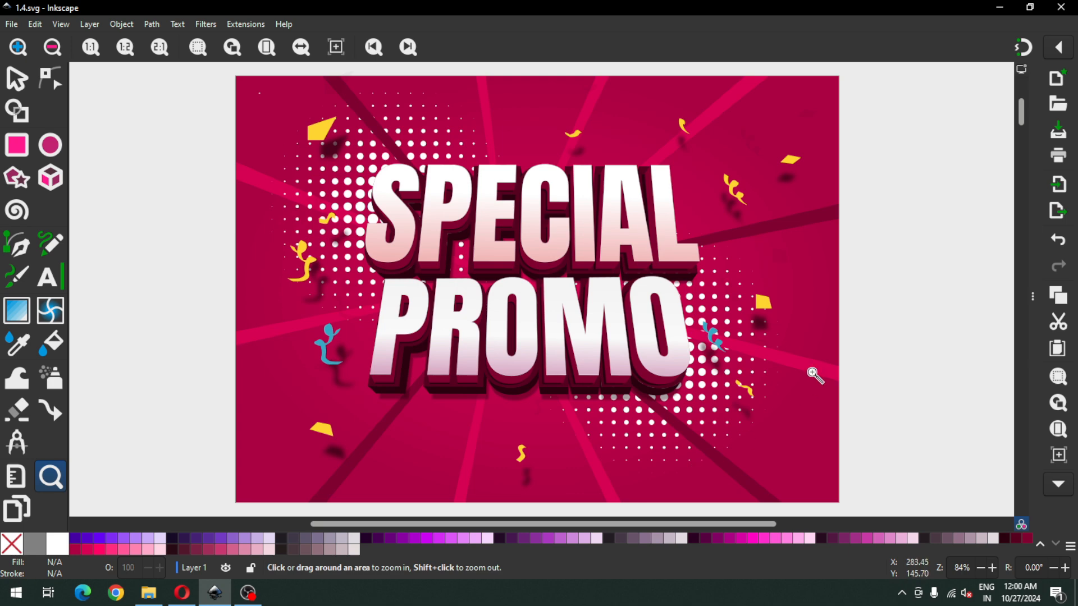
{"action": "key", "text": "ctrl+s"}
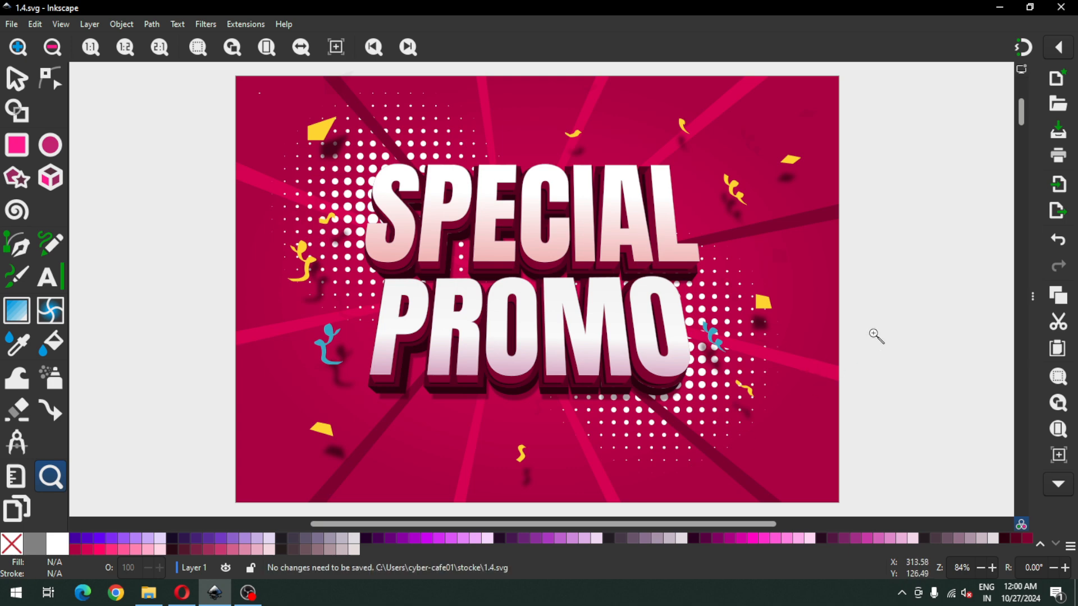